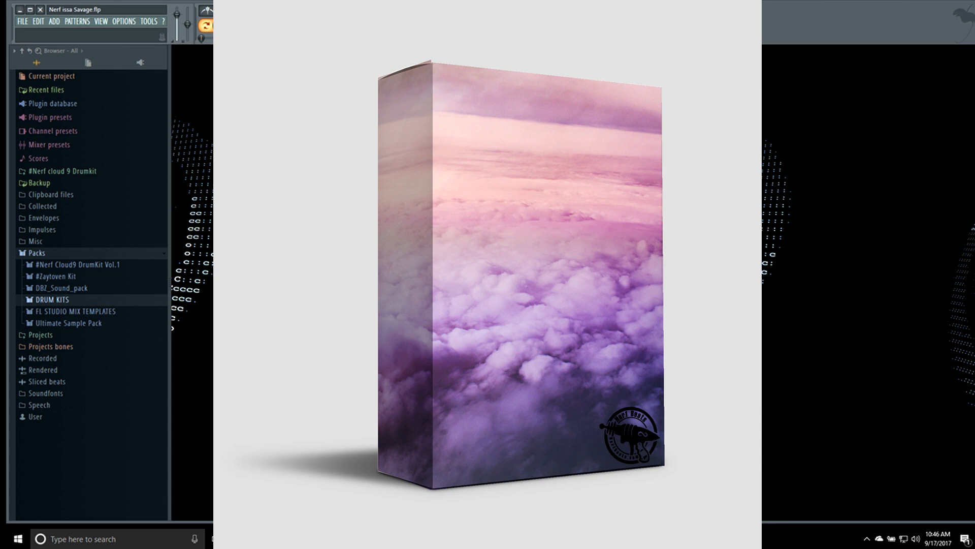
- Expand the #Nerf Cloud9 DrumKit Vol.1 pack in the browser and open the channel rack
click(111, 265)
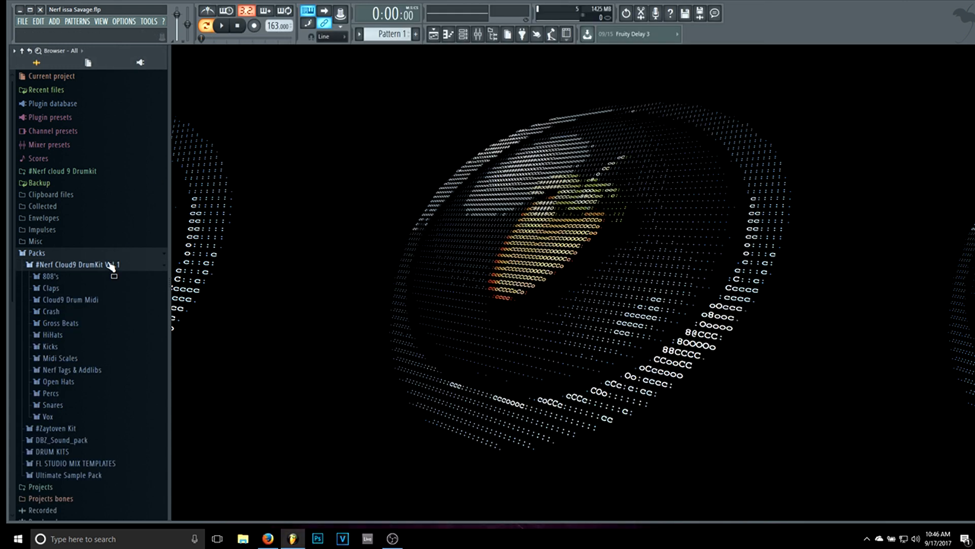
click(468, 37)
drag(432, 137, 392, 105)
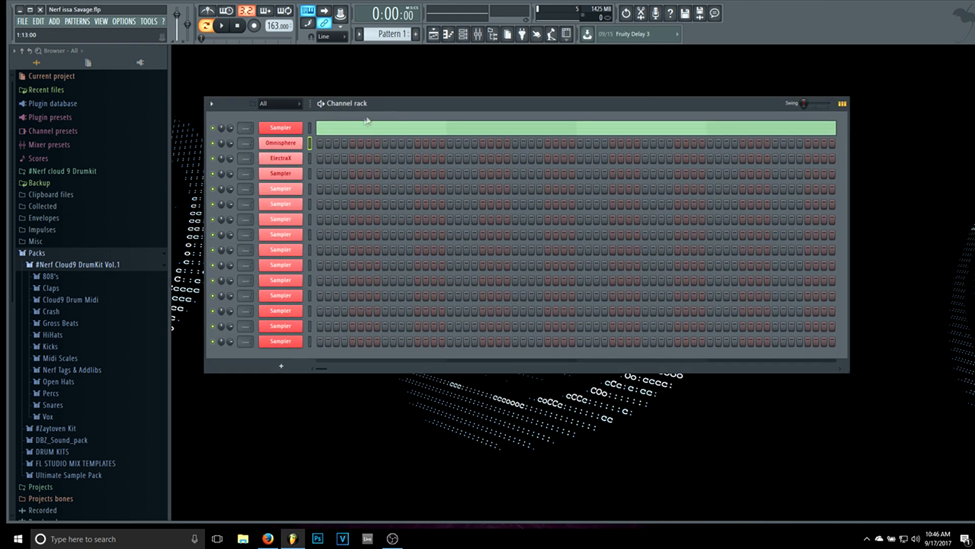
- Examine the scale notes laid out across all octaves in the first Sampler channel's piano roll
click(358, 130)
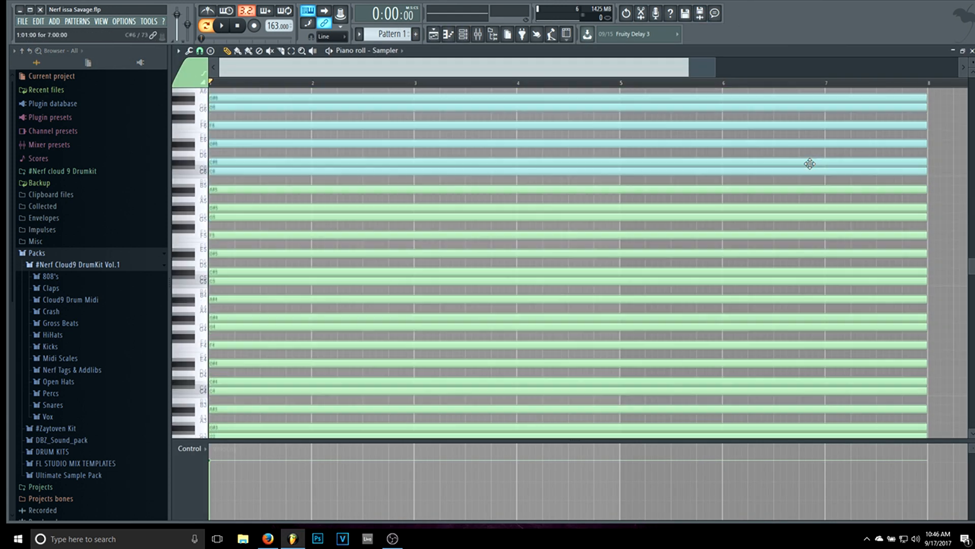
scroll(750, 276, down, 5)
scroll(286, 245, up, 7)
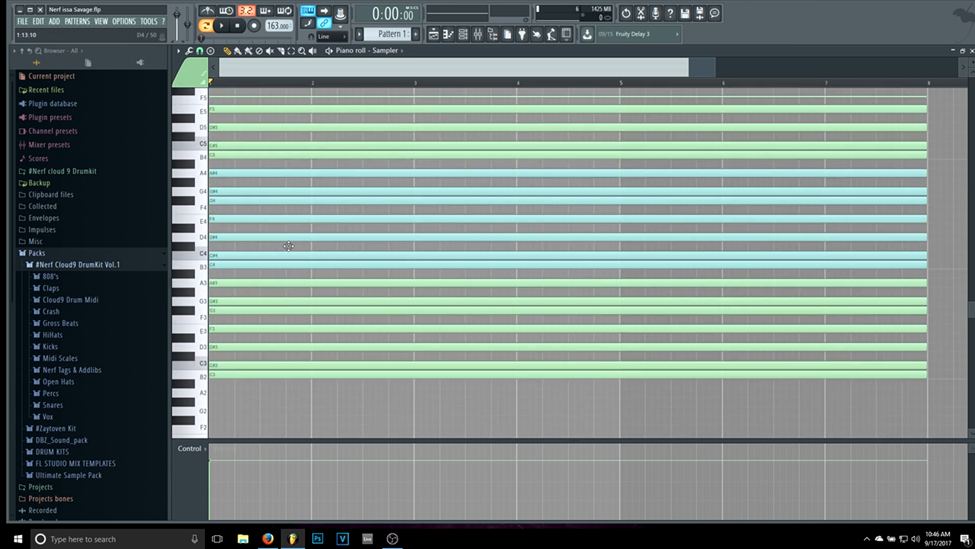
scroll(289, 247, up, 4)
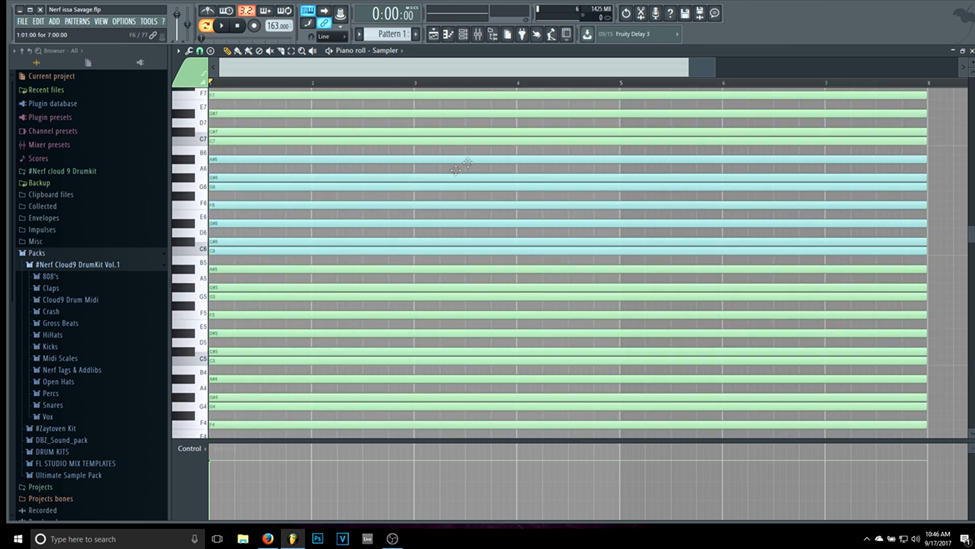
scroll(357, 142, up, 4)
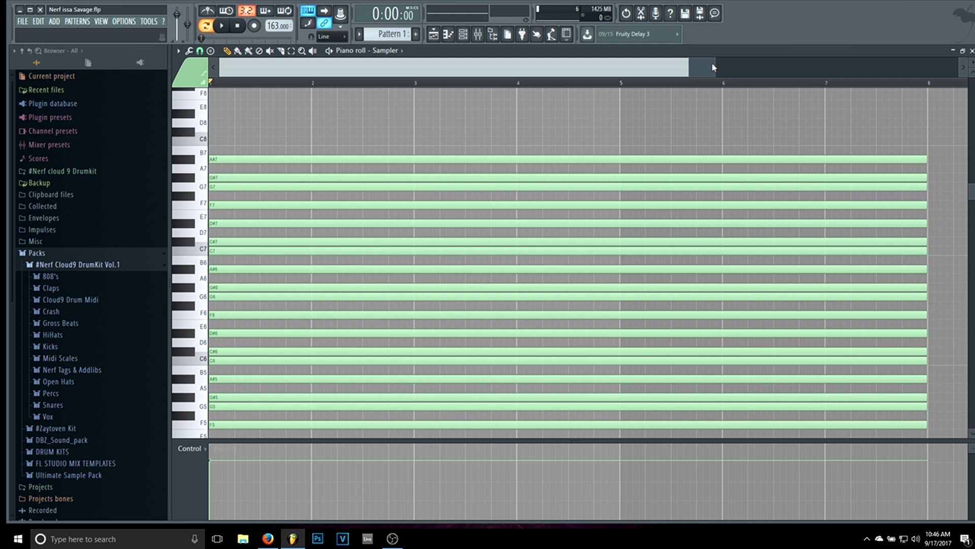
drag(714, 59, 689, 59)
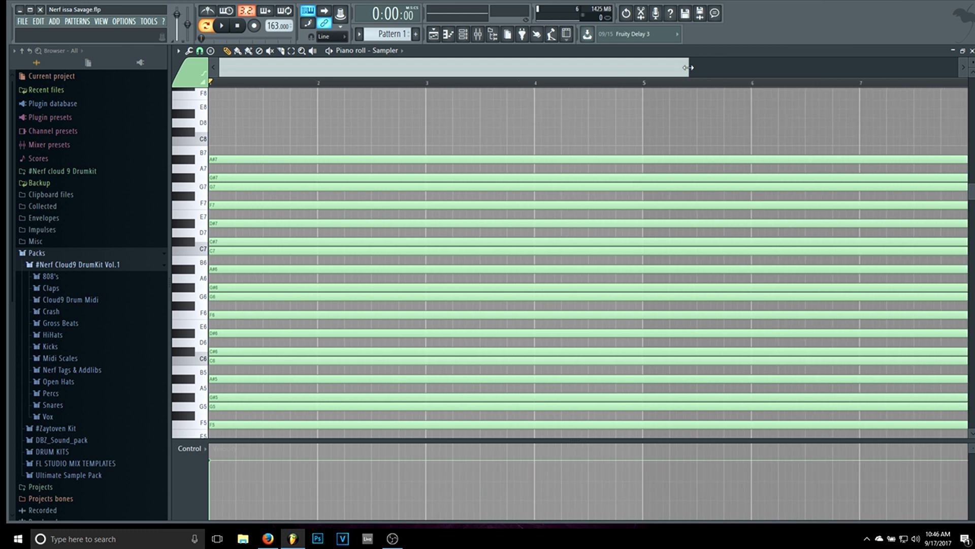
- Open the Omnisphere channel and load the Reducer Rhodes Guitaret patch from the Keyboards category
click(492, 34)
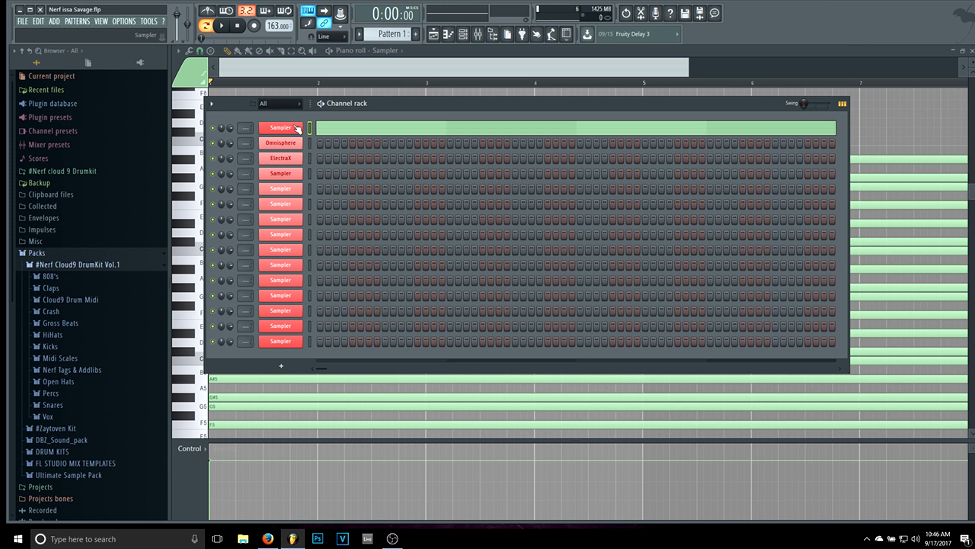
click(288, 144)
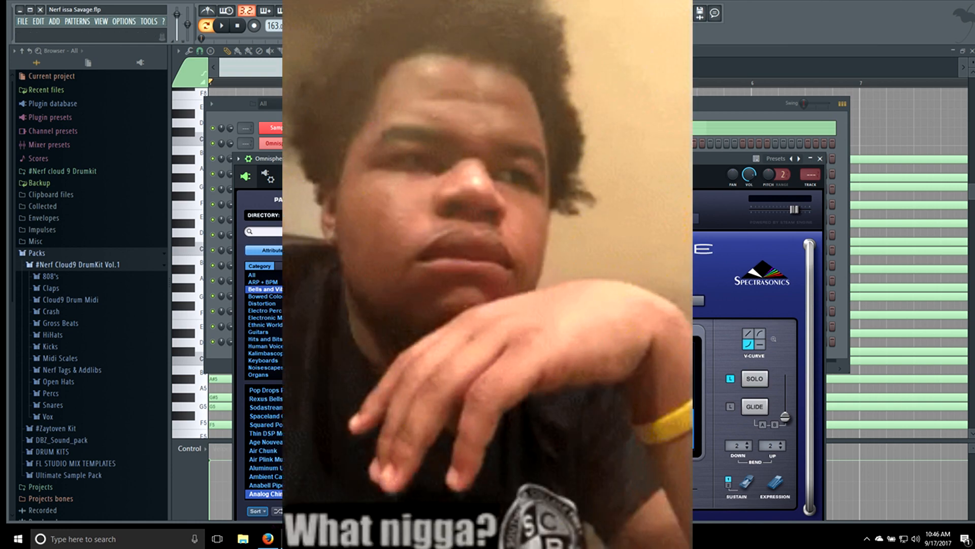
click(310, 360)
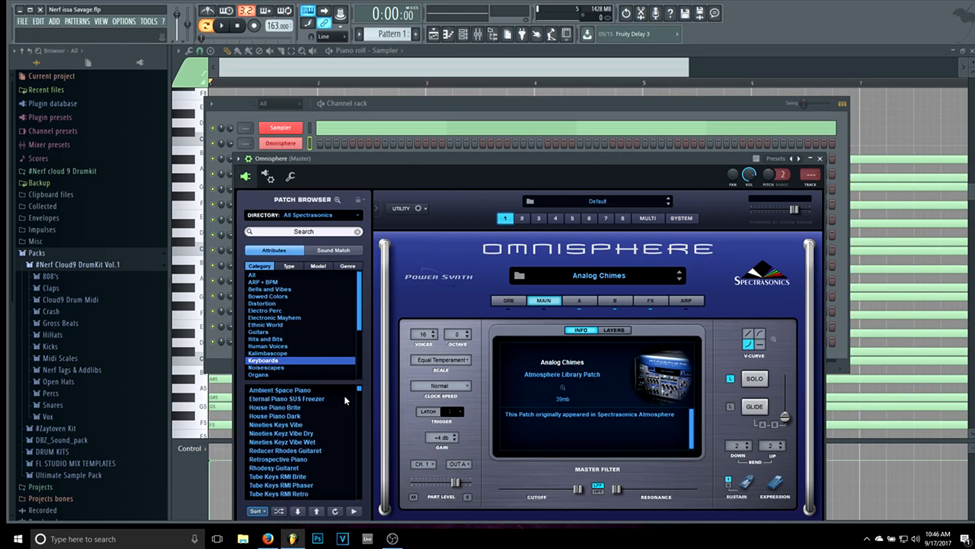
scroll(317, 415, down, 2)
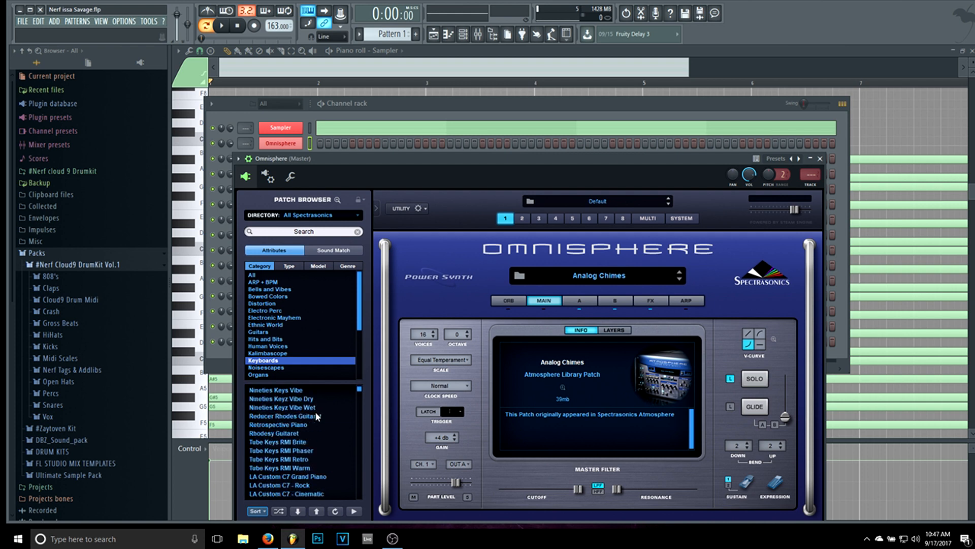
click(316, 416)
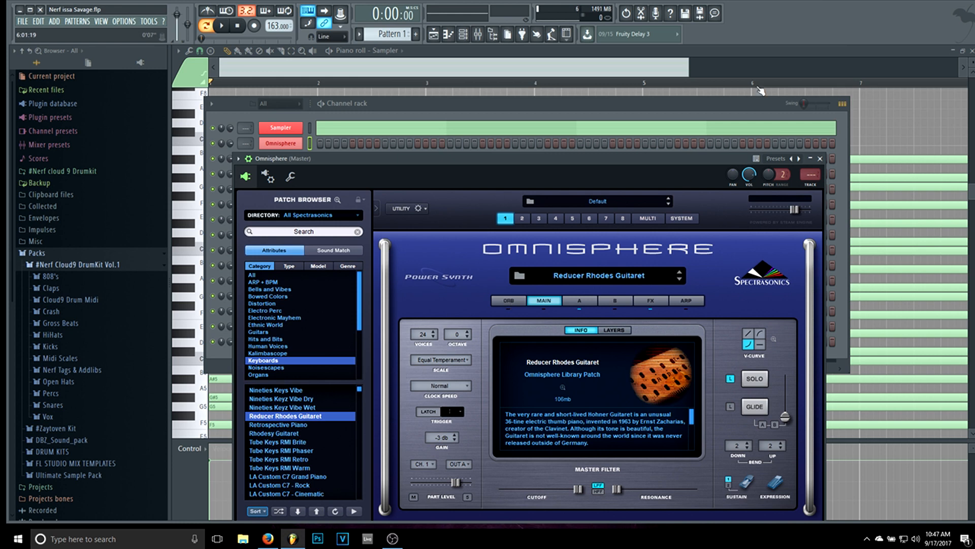
- Add a one-beat A#5 note at the start of bar 1 in Omnisphere's piano roll and play it back
click(419, 104)
right_click(272, 147)
click(330, 147)
drag(209, 259, 234, 270)
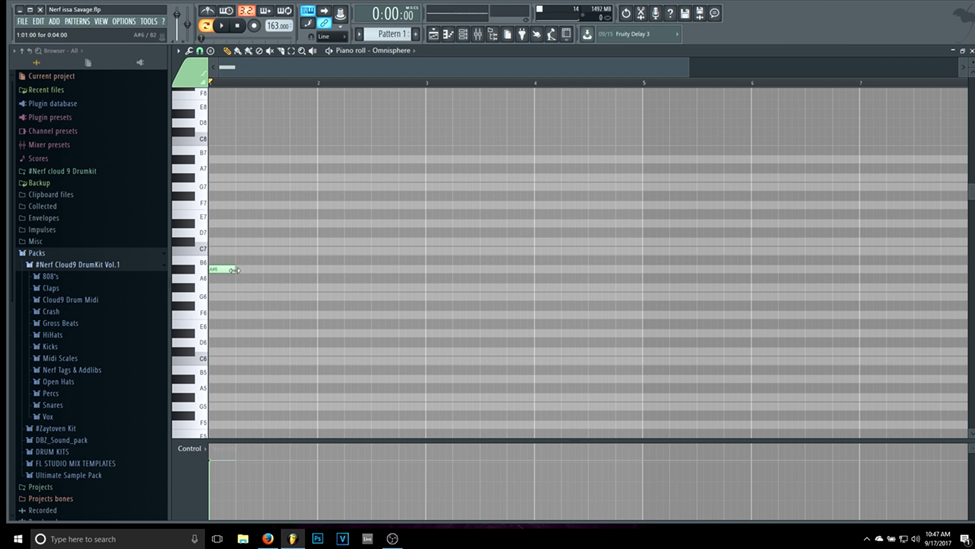
key(ctrl+Down)
scroll(259, 299, down, 3)
scroll(259, 298, down, 1)
key(space)
key(space)
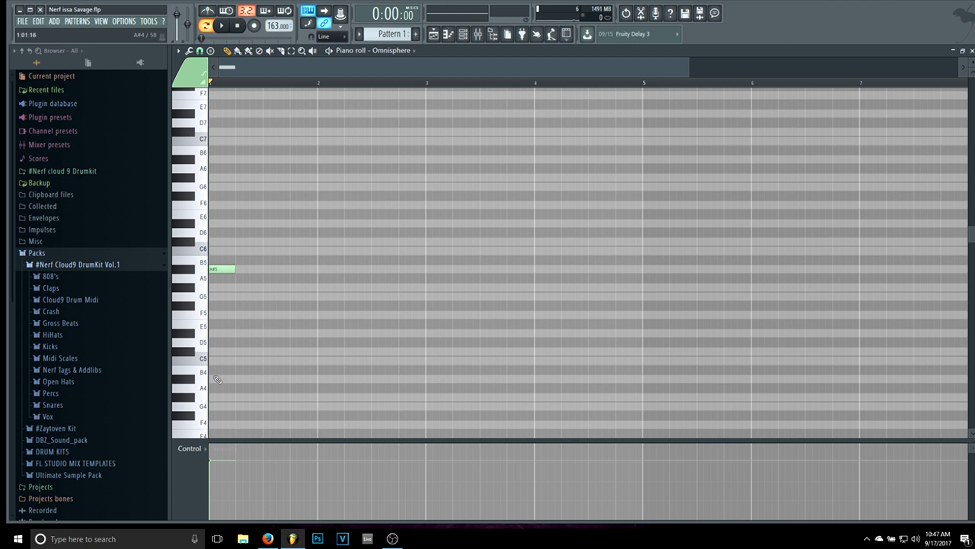
- Add a one-beat D#4 note below the A#5 at the start of bar 1 and play both together
click(221, 342)
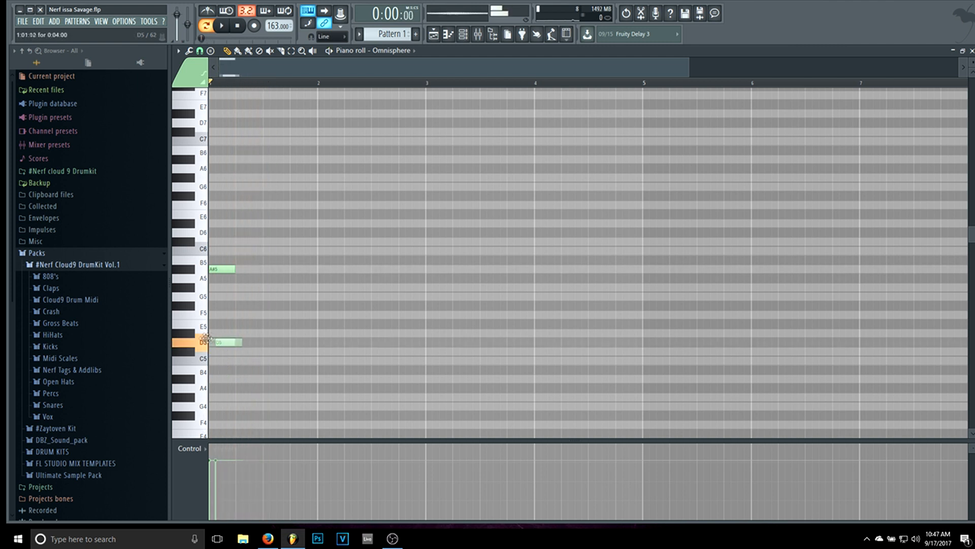
drag(201, 343, 229, 415)
scroll(262, 401, down, 2)
key(space)
key(space)
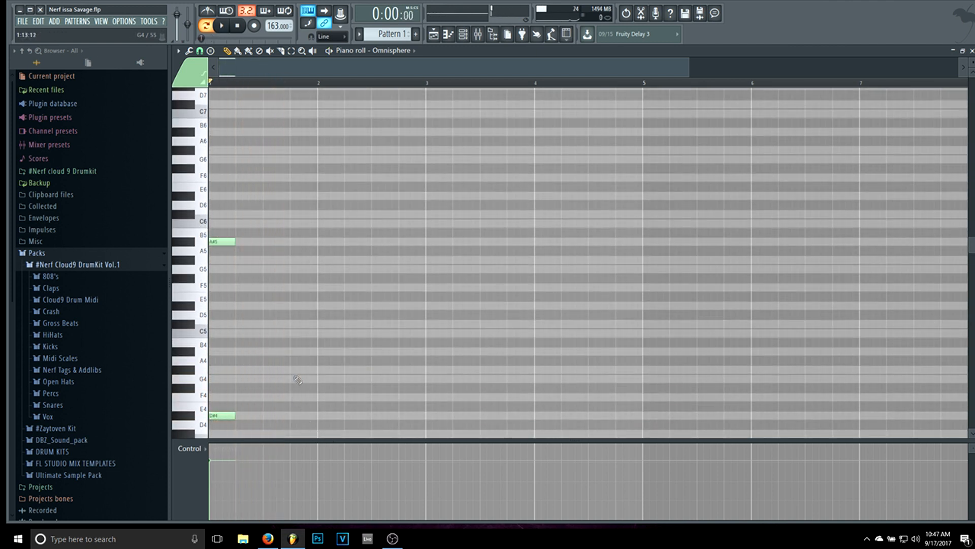
- Reopen Omnisphere from the channel rack, load the Rhodesy Guitaret patch and audition the pattern with it
click(463, 35)
click(280, 142)
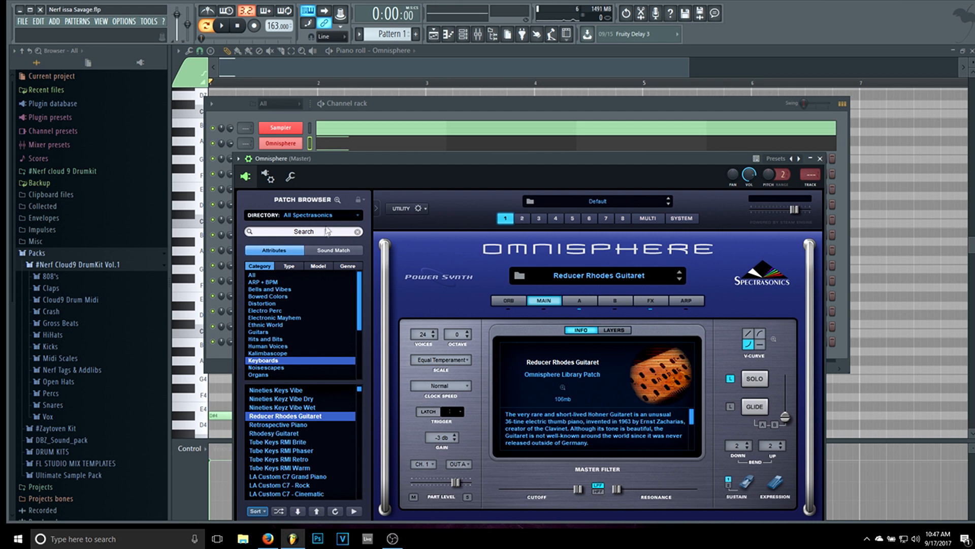
click(295, 433)
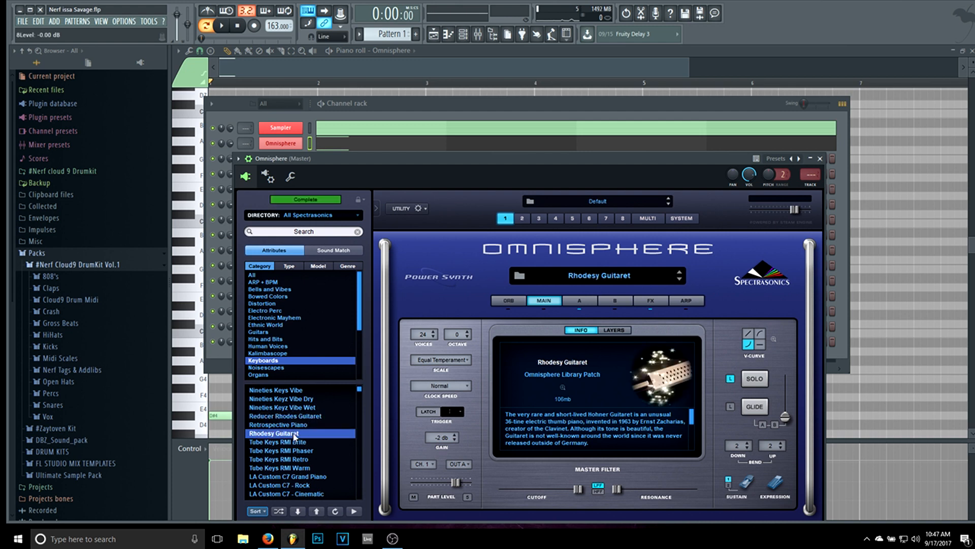
click(226, 25)
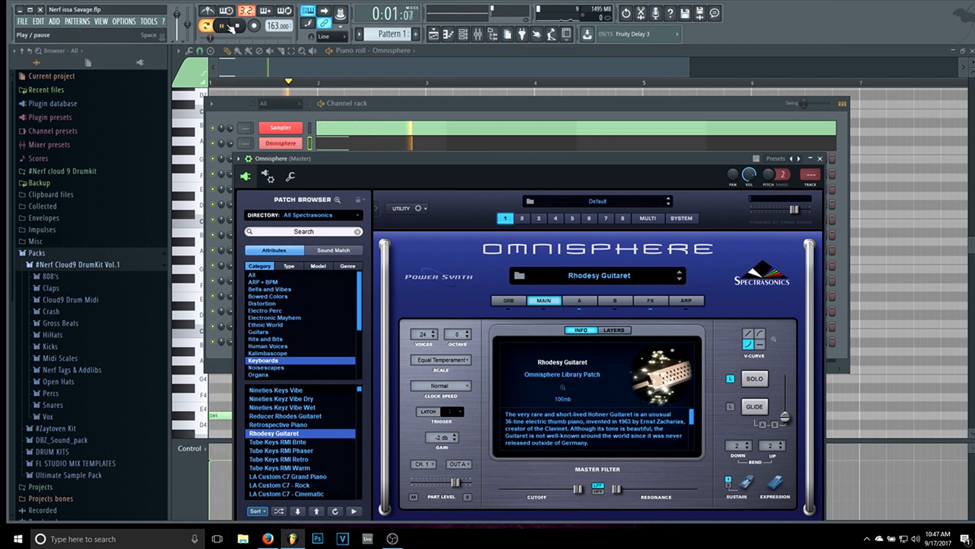
key(space)
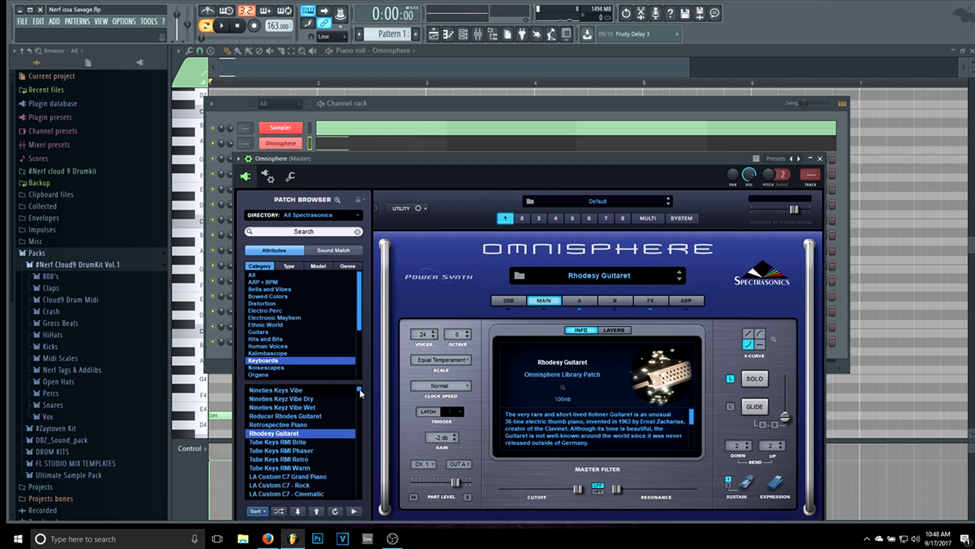
- Load the Wurli 5-PIN Mod to CS80 Pure patch and audition the pattern with it
drag(360, 390, 335, 536)
scroll(303, 434, down, 3)
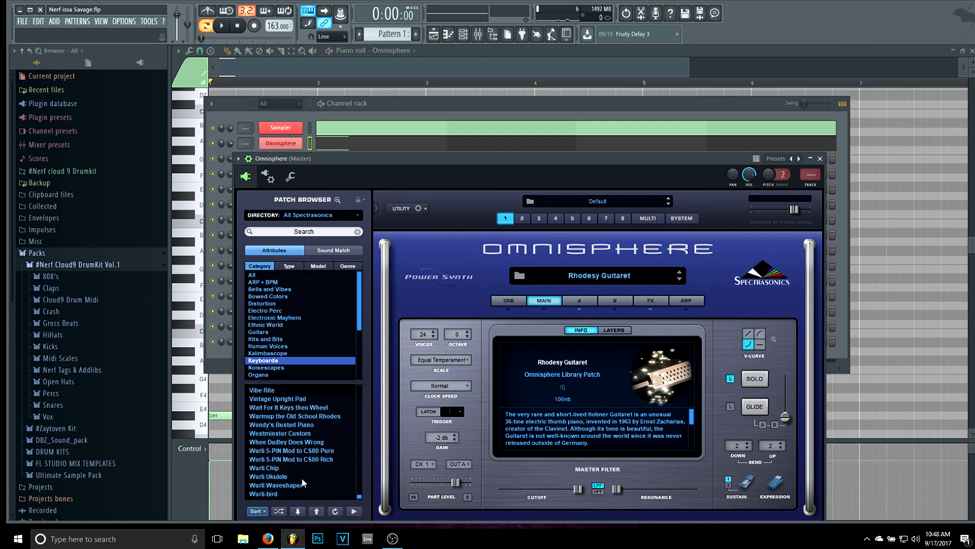
click(305, 451)
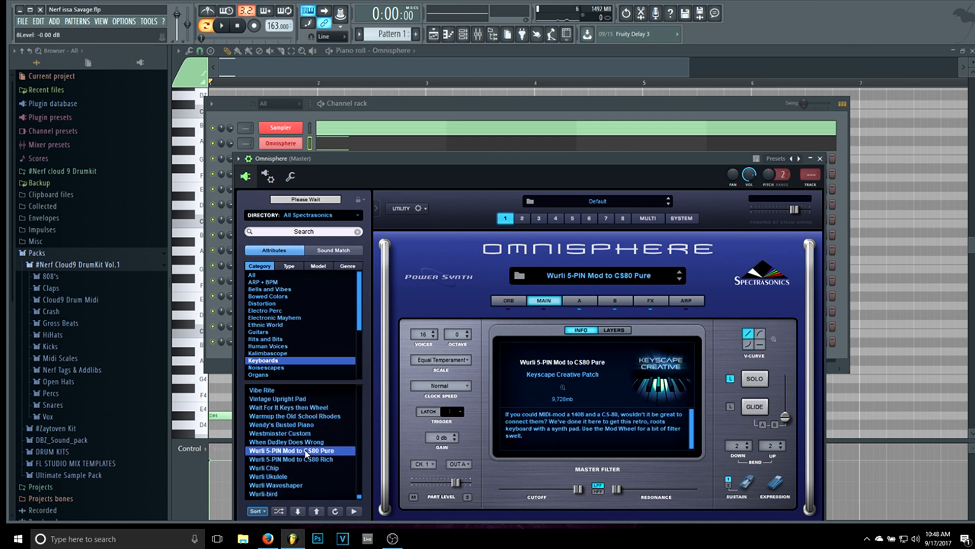
key(space)
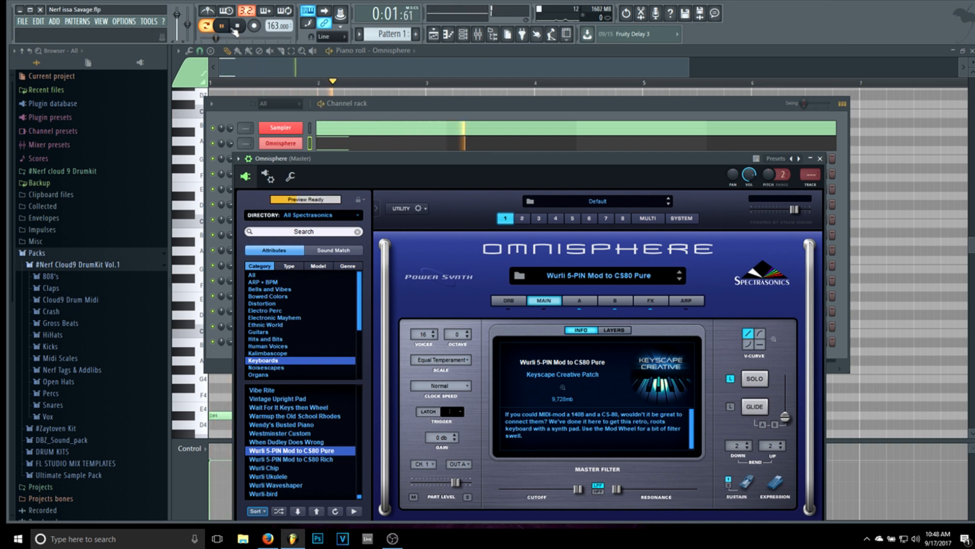
- Load the Westminster Custom patch and replay the pattern from the start
click(306, 434)
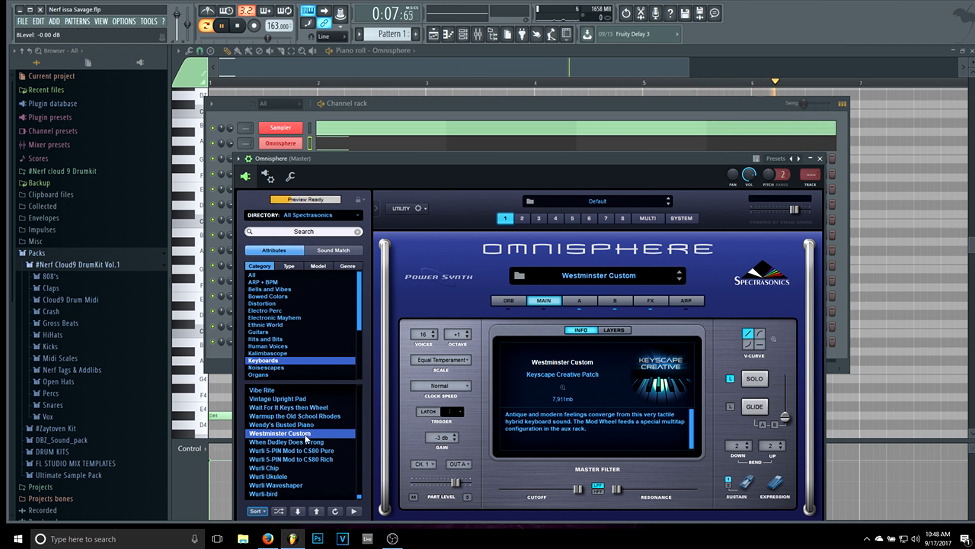
key(space)
click(228, 28)
key(space)
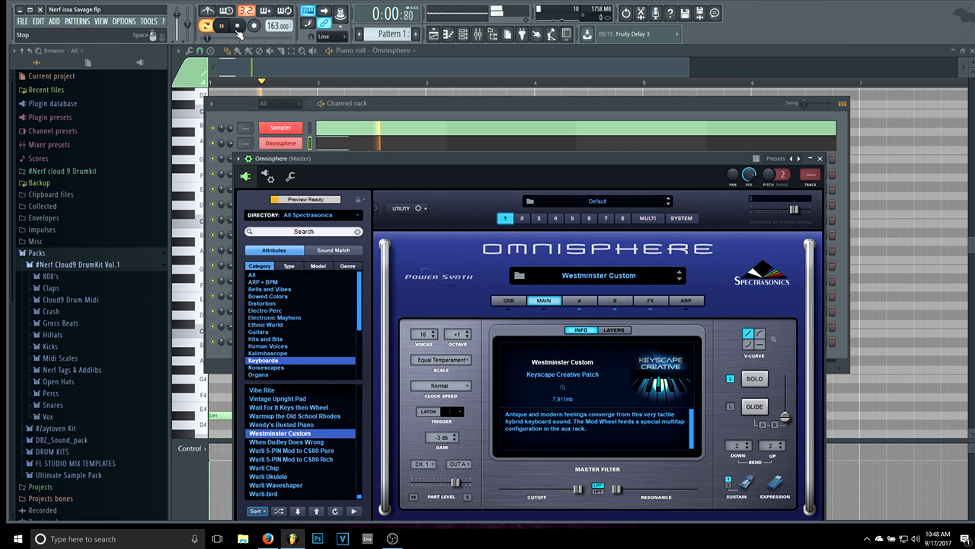
- Load the Wait For It Keys then Wheel patch and audition the pattern, bringing the channel rack to the front
click(291, 407)
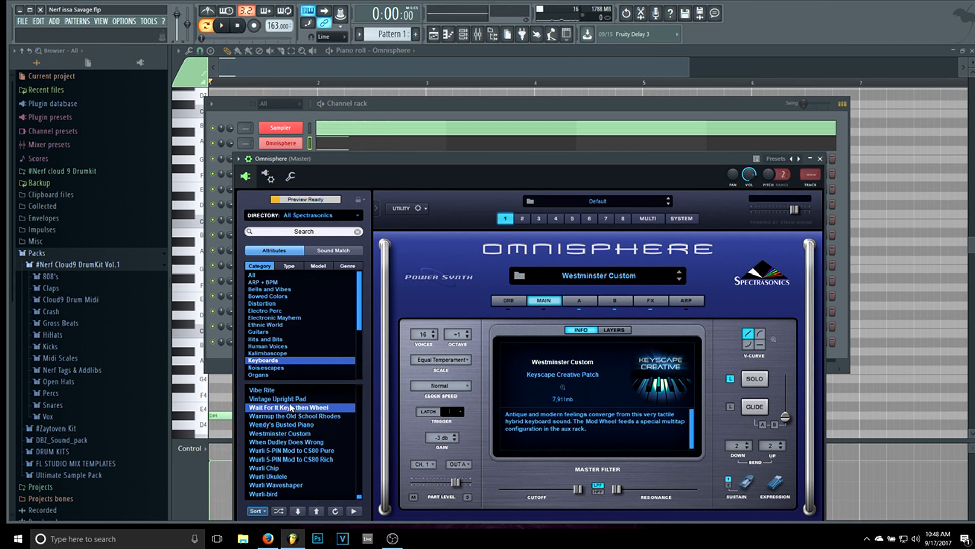
click(221, 26)
click(237, 27)
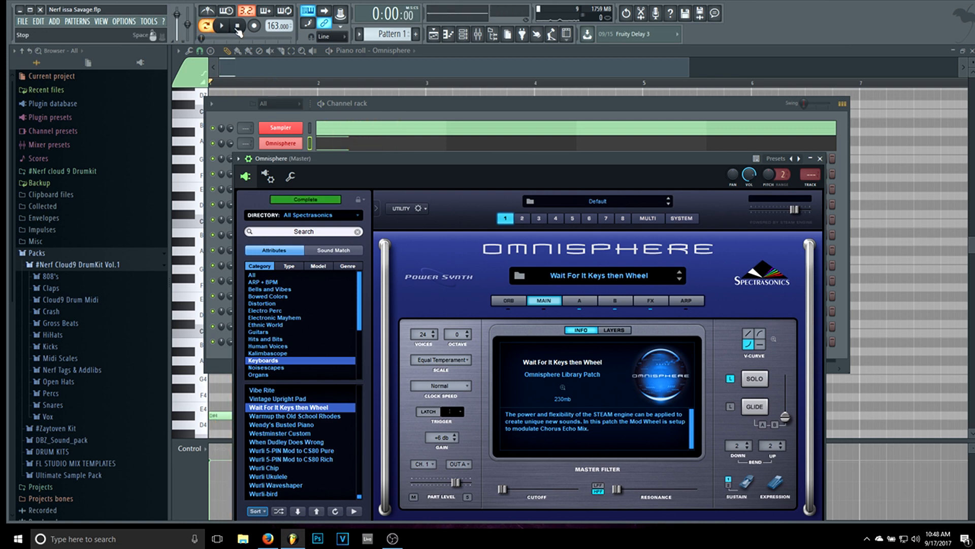
click(366, 144)
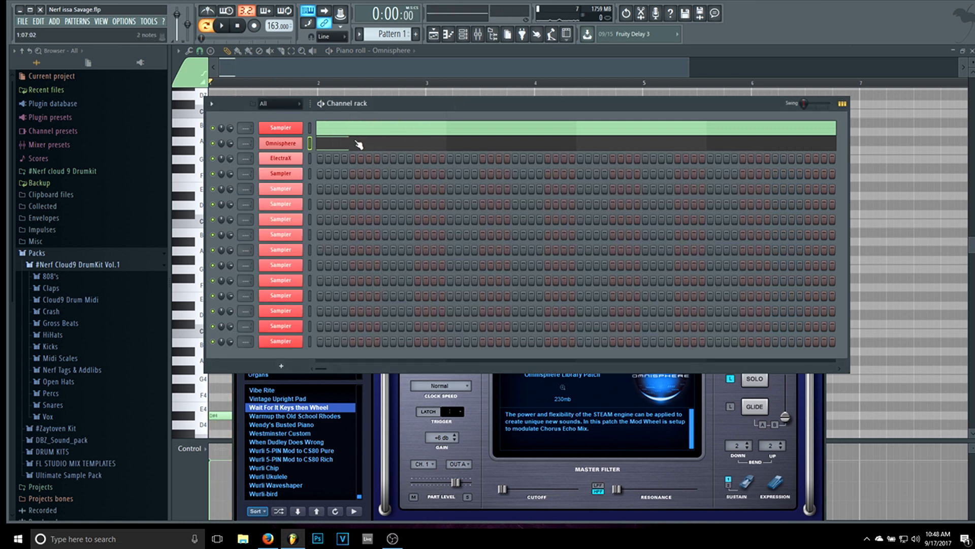
click(221, 27)
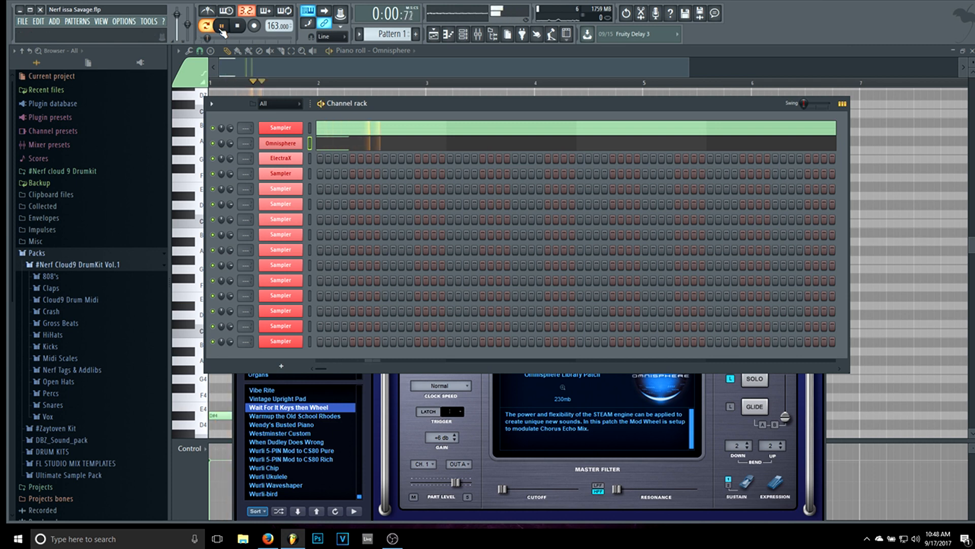
click(238, 26)
click(221, 26)
click(237, 26)
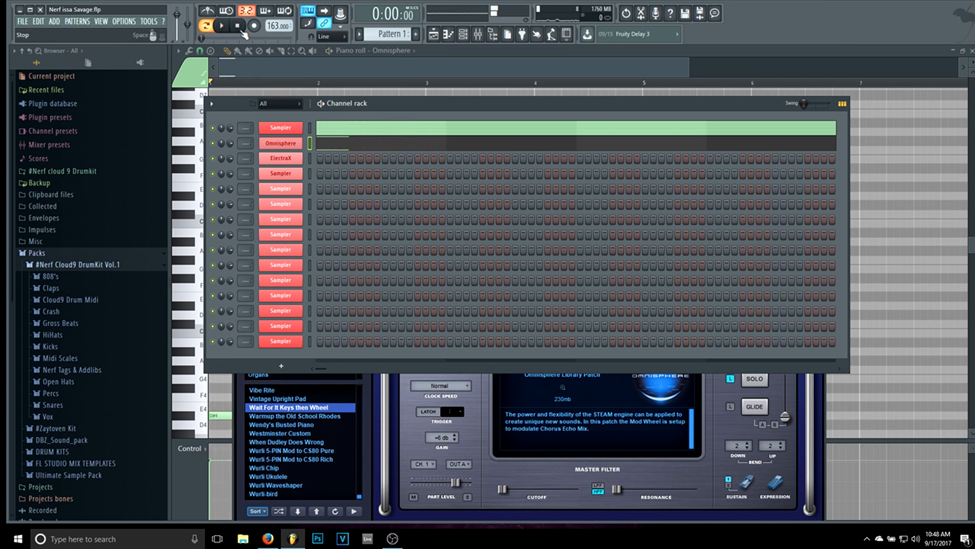
- Add a one-beat G#4 note on the second beat of bar 1 in Omnisphere's piano roll
key(F7)
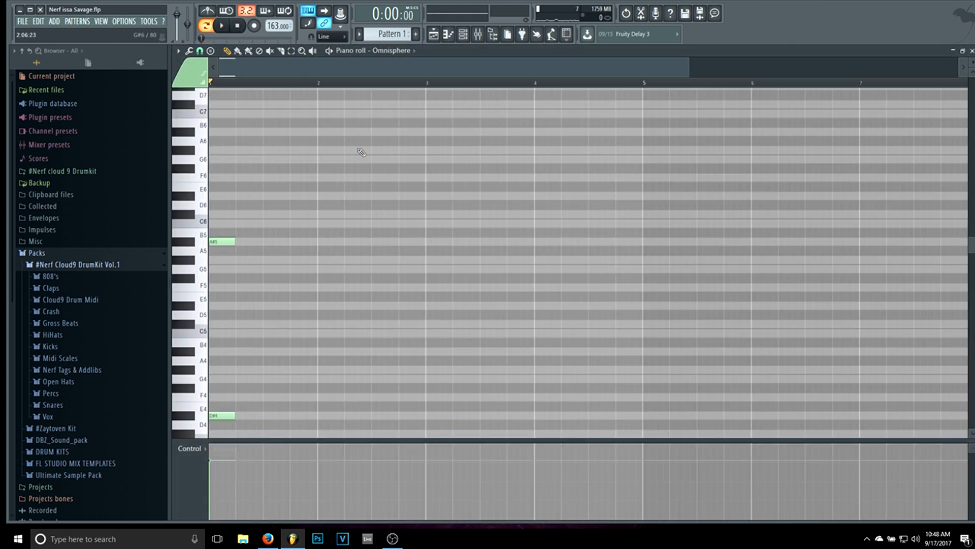
scroll(387, 175, up, 2)
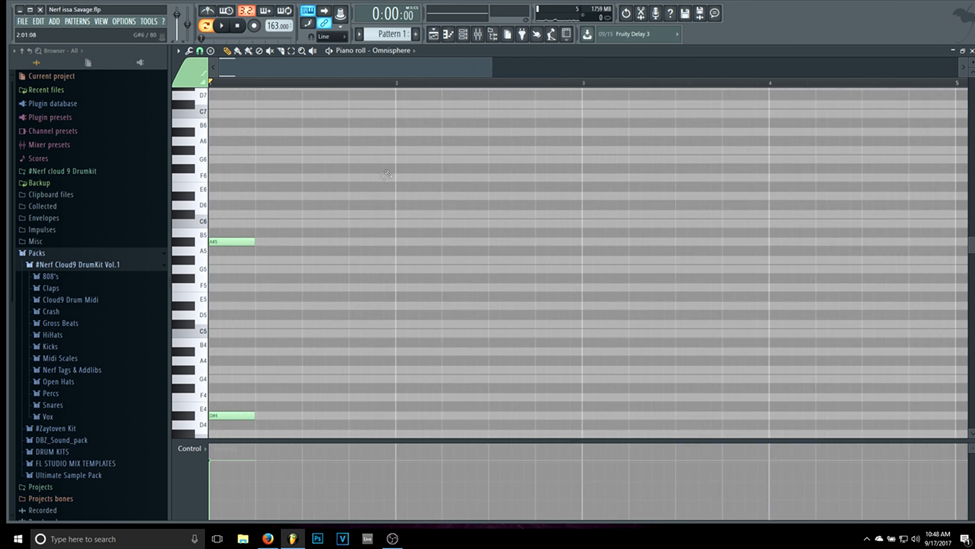
scroll(385, 177, down, 5)
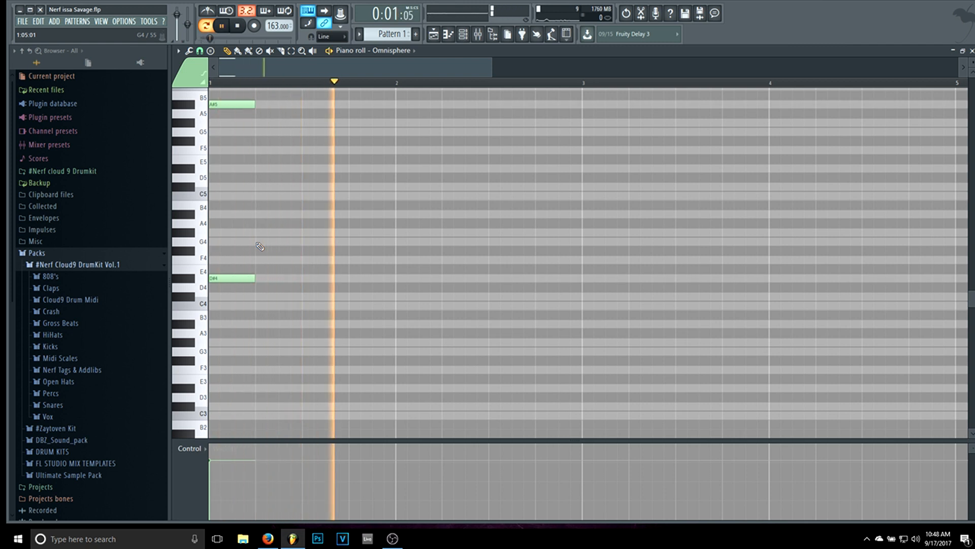
click(275, 240)
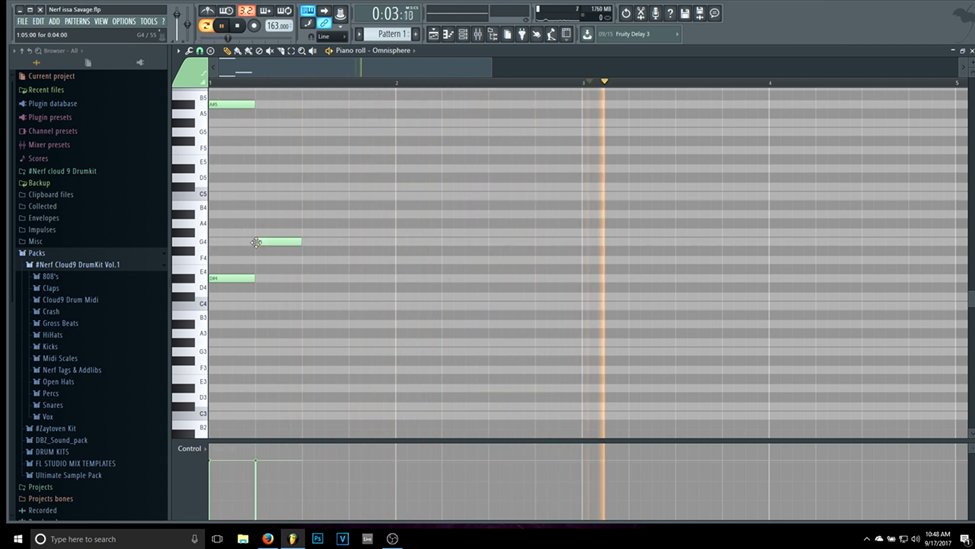
drag(275, 241, 274, 232)
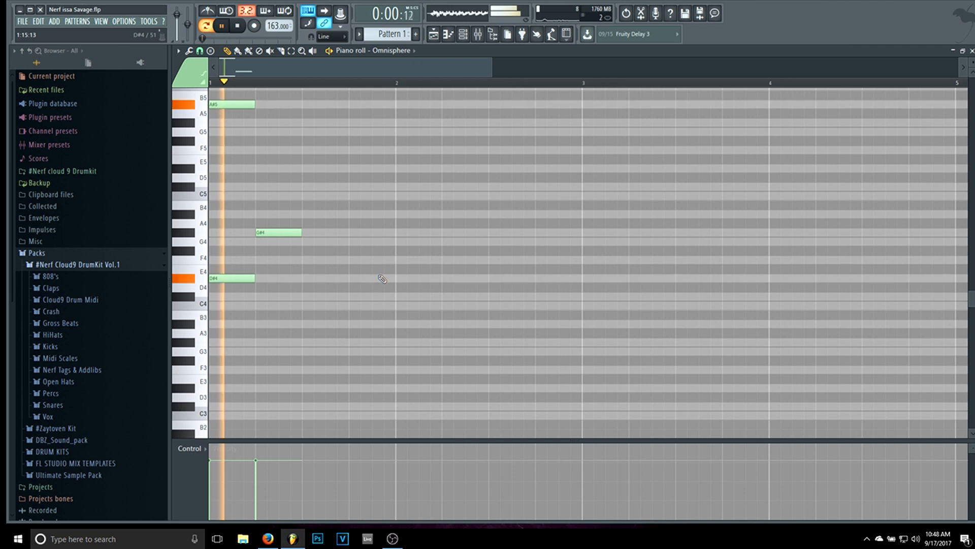
- Raise the note on the second beat of bar 1 to A#4 and audition the pattern
key(space)
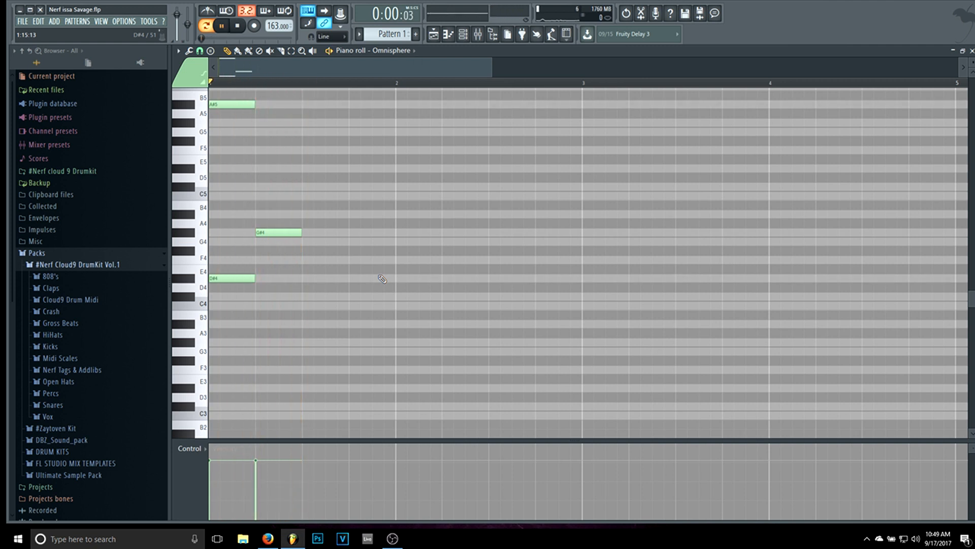
key(space)
key(space)
drag(276, 232, 273, 214)
key(space)
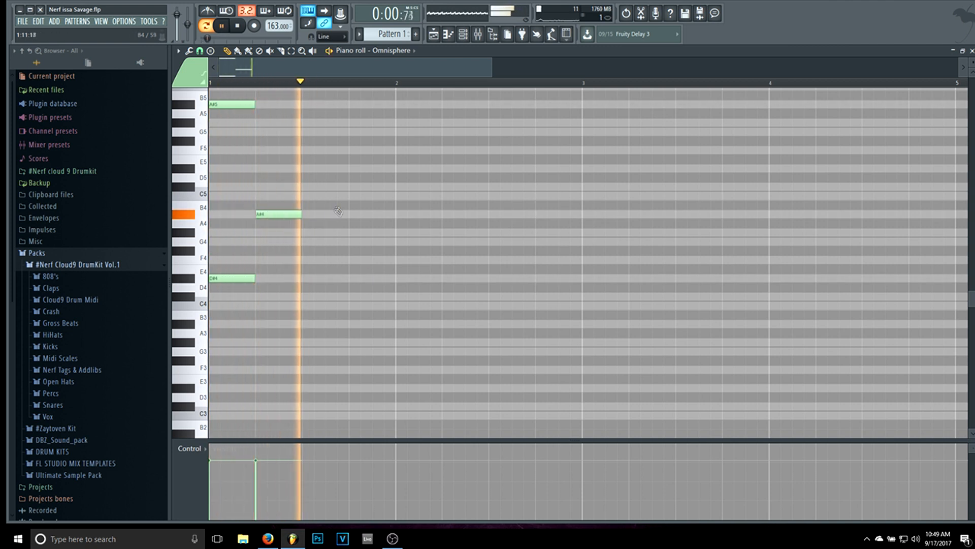
key(space)
key(space)
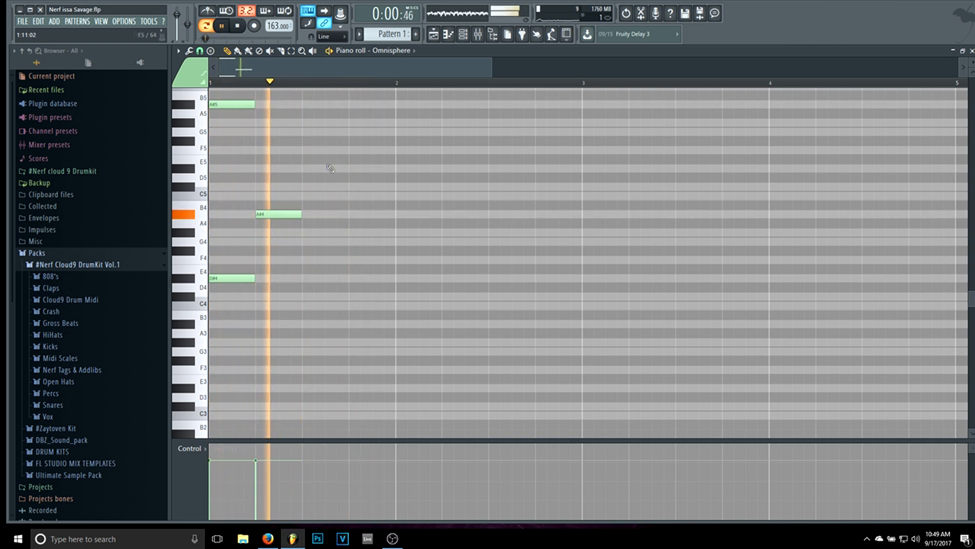
- Add a one-beat F5 note on the third beat of bar 1 and play the pattern
click(315, 151)
key(space)
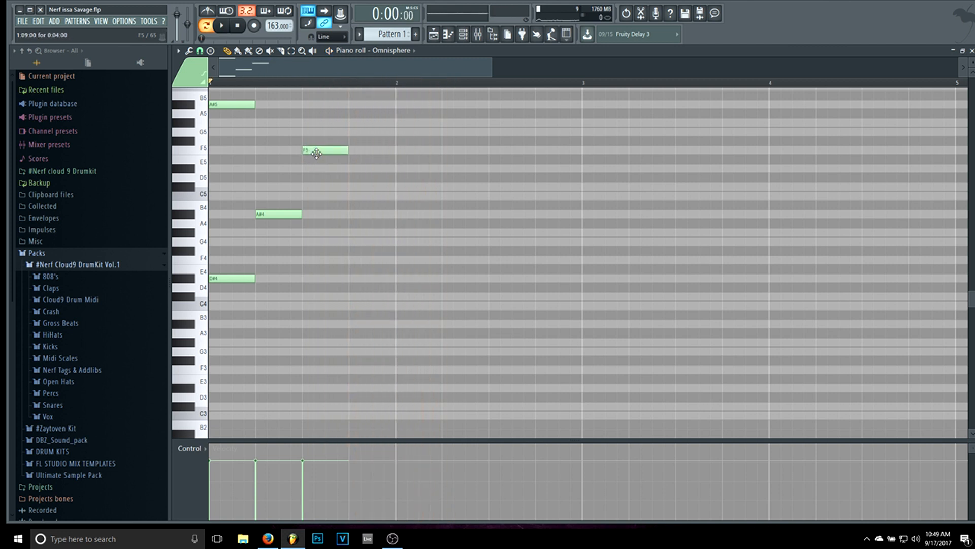
key(space)
key(space)
- Try different pitches for the note on the third beat of bar 1, place it on F#5 and audition it
click(316, 159)
drag(316, 159, 318, 168)
right_click(319, 153)
key(space)
key(space)
click(319, 169)
drag(319, 169, 322, 144)
key(space)
key(space)
key(space)
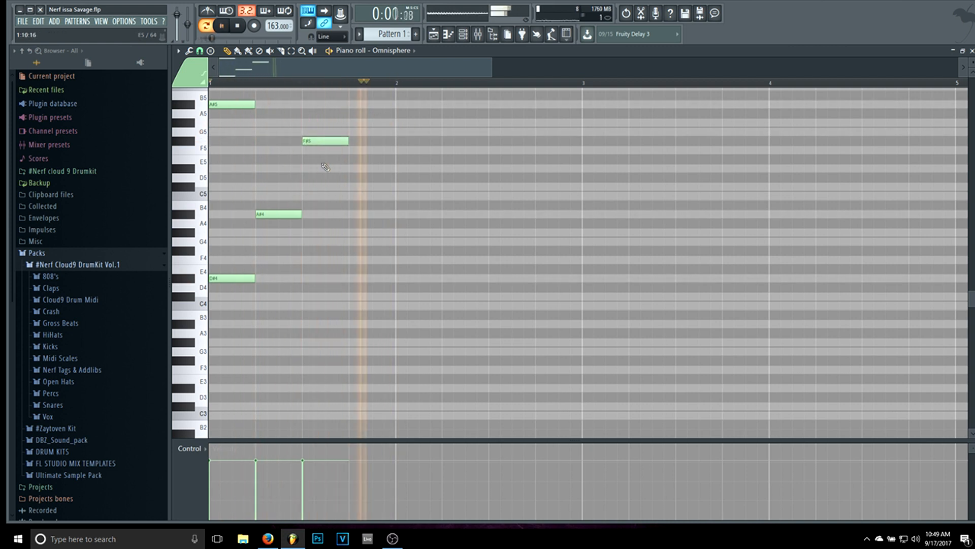
key(space)
- Add a one-beat note on the fourth beat of bar 1, lower it to A#4 and audition the result
click(363, 186)
key(space)
key(space)
key(space)
key(space)
drag(367, 186, 366, 214)
key(space)
key(space)
- Place one-beat A#5 and F#4 notes together on the first beat of bar 2 and audition them
click(417, 104)
click(425, 278)
key(space)
drag(425, 278, 424, 251)
key(space)
key(space)
key(space)
- Add a one-beat A#4 note on the second beat of bar 2 and replay the pattern
click(454, 213)
key(space)
key(space)
key(space)
- Place a one-beat C#6 note on the third beat of bar 2, deleting the A#5 note tried there
click(493, 104)
scroll(493, 107, up, 3)
click(490, 160)
right_click(496, 187)
key(space)
key(space)
key(space)
mouse_move(498, 160)
mouse_down()
mouse_move(502, 138)
mouse_move(503, 171)
mouse_move(512, 159)
mouse_up()
- Replay the pattern repeatedly to judge how the new melody notes sound
key(space)
key(space)
key(space)
key(space)
key(space)
key(space)
key(space)
key(space)
key(space)
key(space)
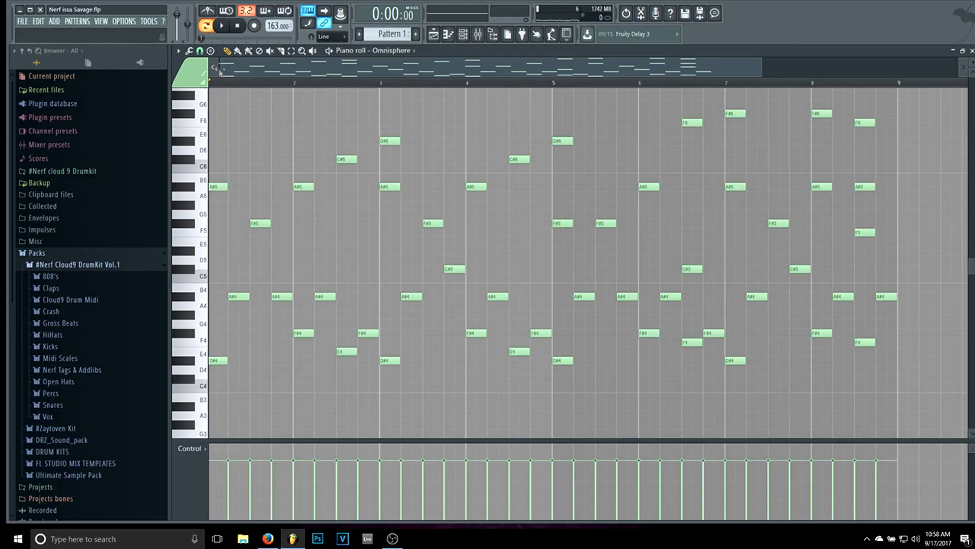
- Play the full eight-bar Omnisphere melody from the start and stop playback
drag(219, 73, 214, 73)
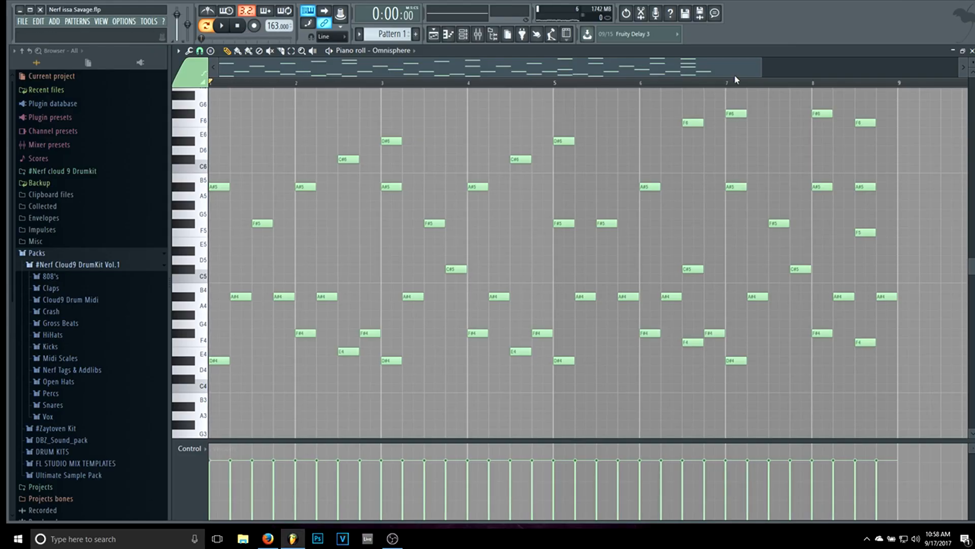
click(465, 36)
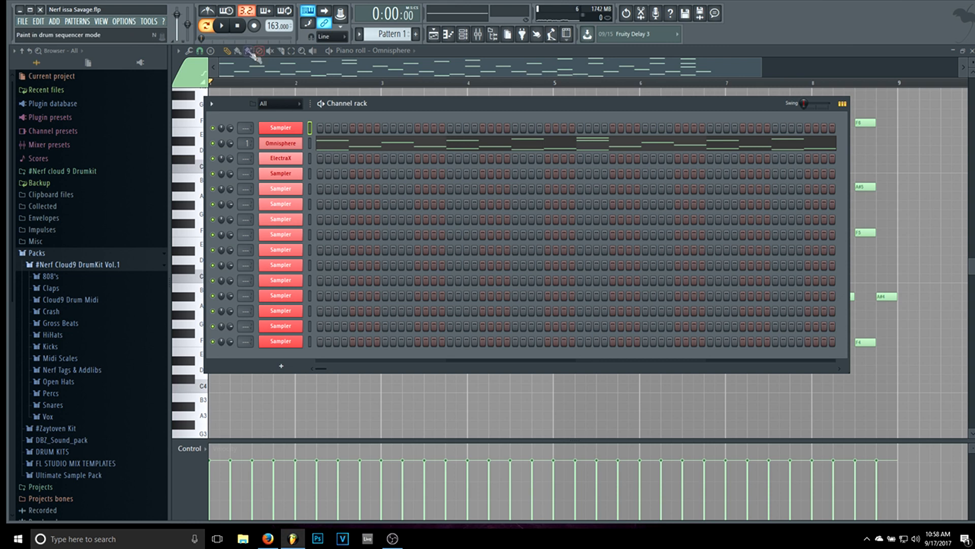
key(F6)
click(222, 28)
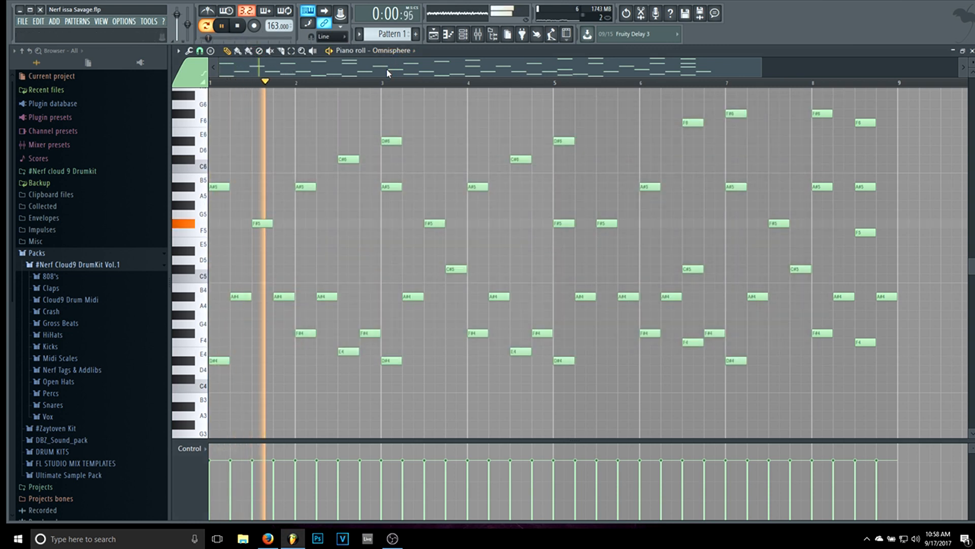
scroll(345, 164, down, 1)
scroll(344, 164, up, 1)
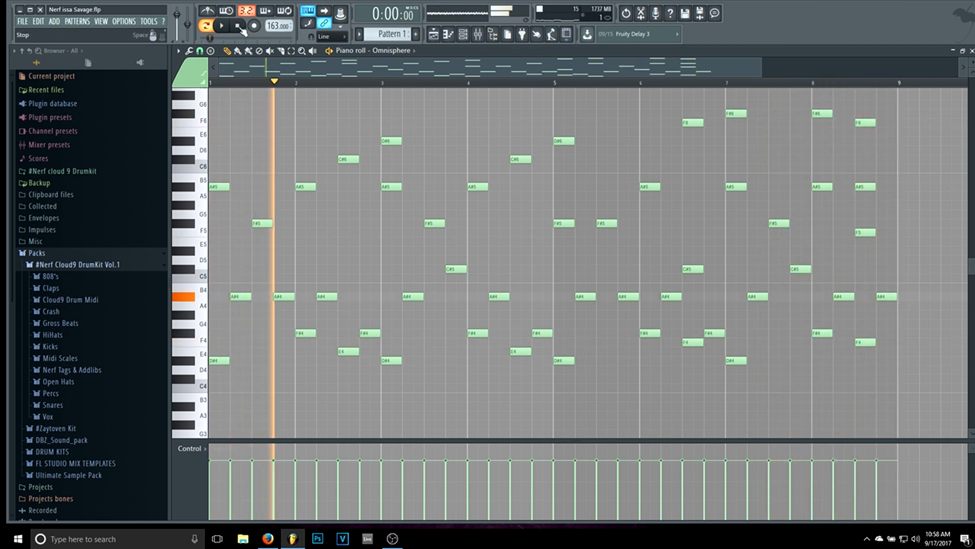
key(space)
- Examine the note layout of the Omnisphere melody in the piano roll, looking closely at bars 1 and 2
click(463, 34)
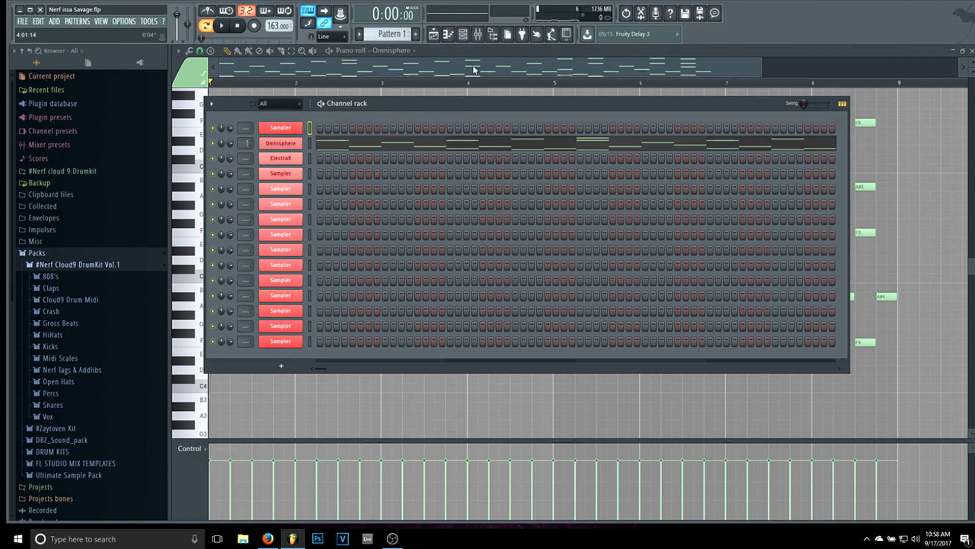
click(302, 70)
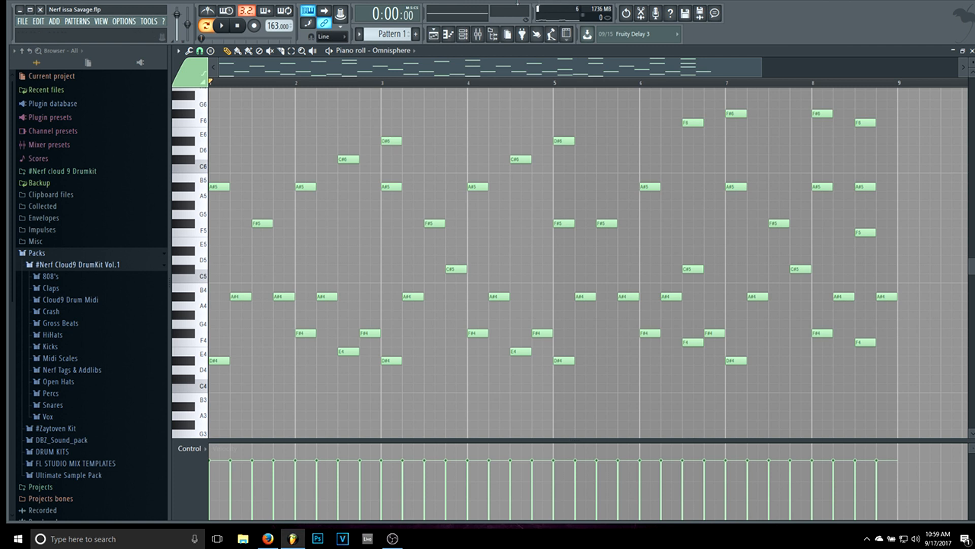
scroll(439, 176, up, 4)
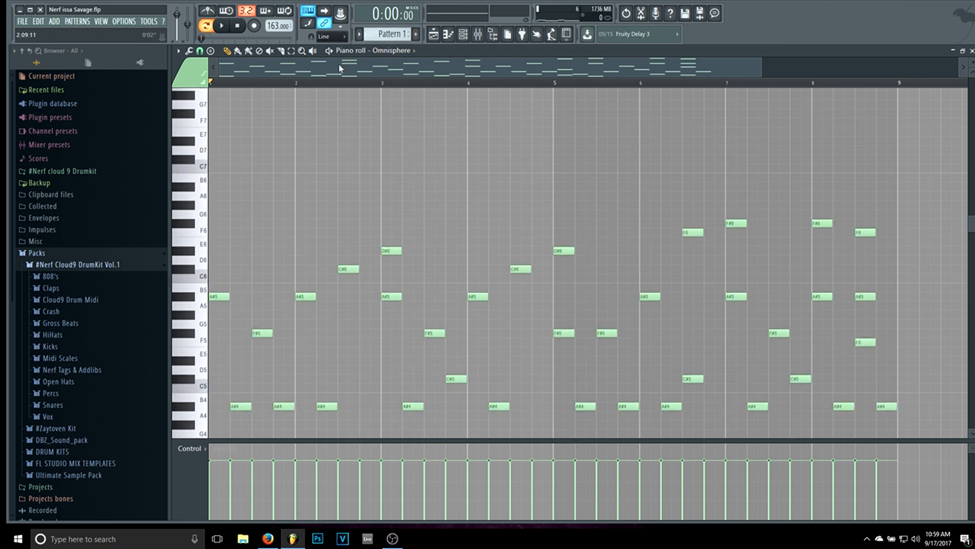
scroll(342, 147, down, 5)
scroll(389, 170, up, 1)
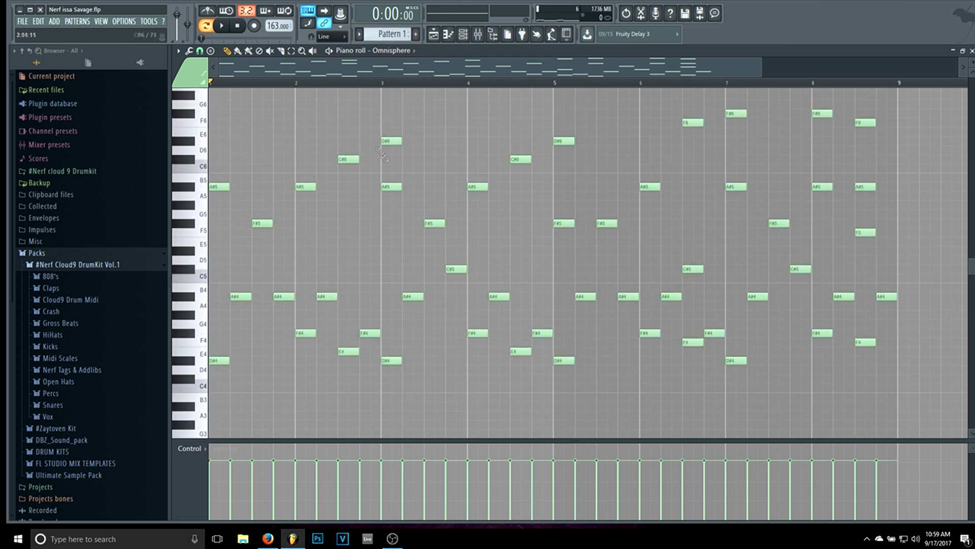
drag(761, 62, 358, 41)
scroll(454, 241, down, 10)
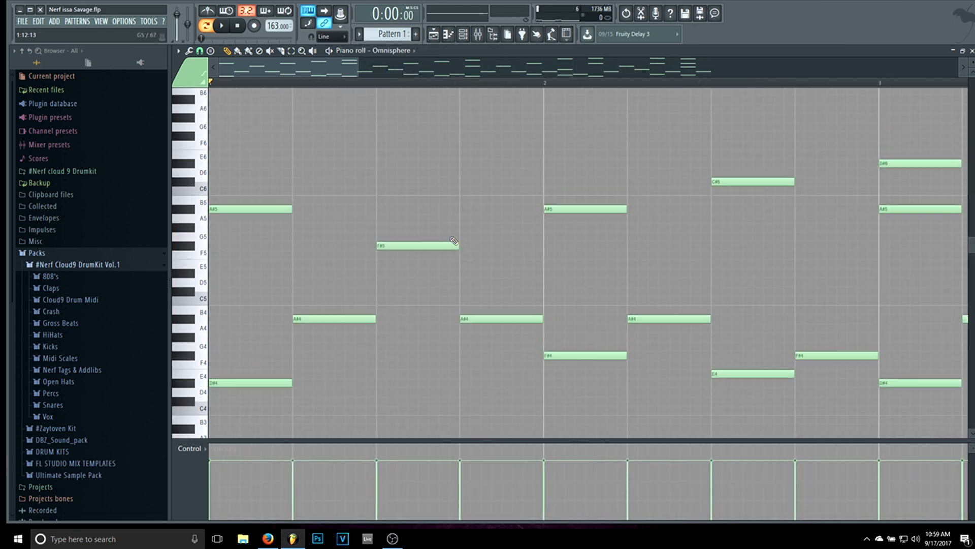
scroll(454, 241, up, 20)
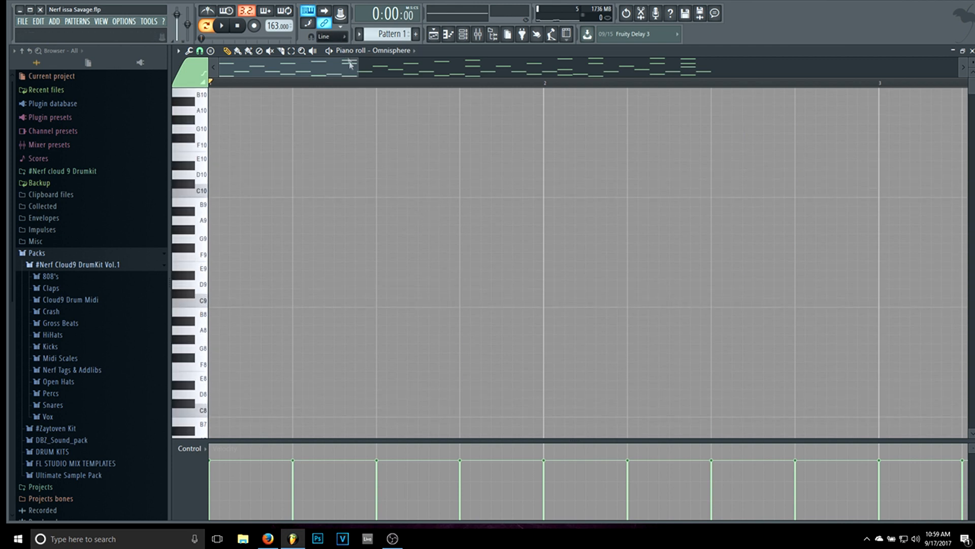
drag(357, 63, 356, 64)
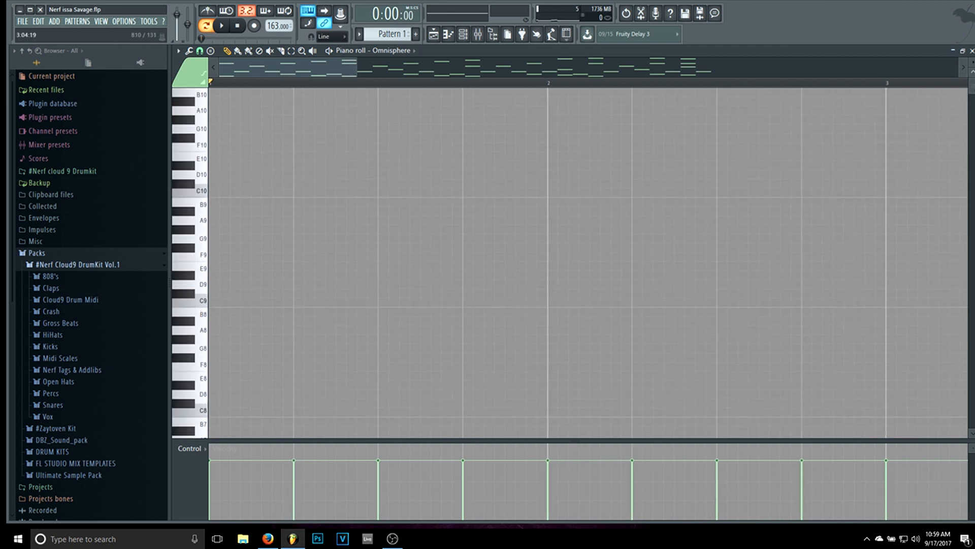
scroll(952, 370, down, 20)
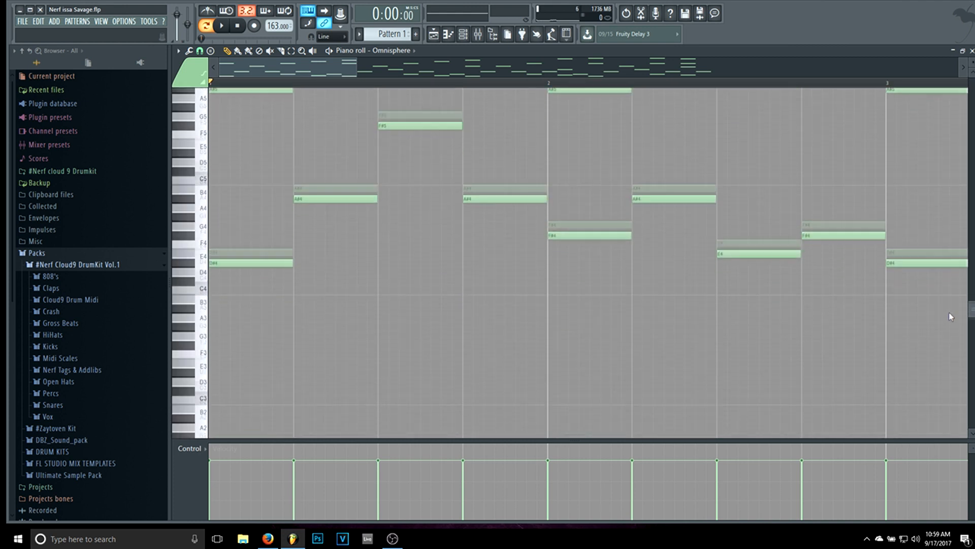
scroll(951, 369, up, 15)
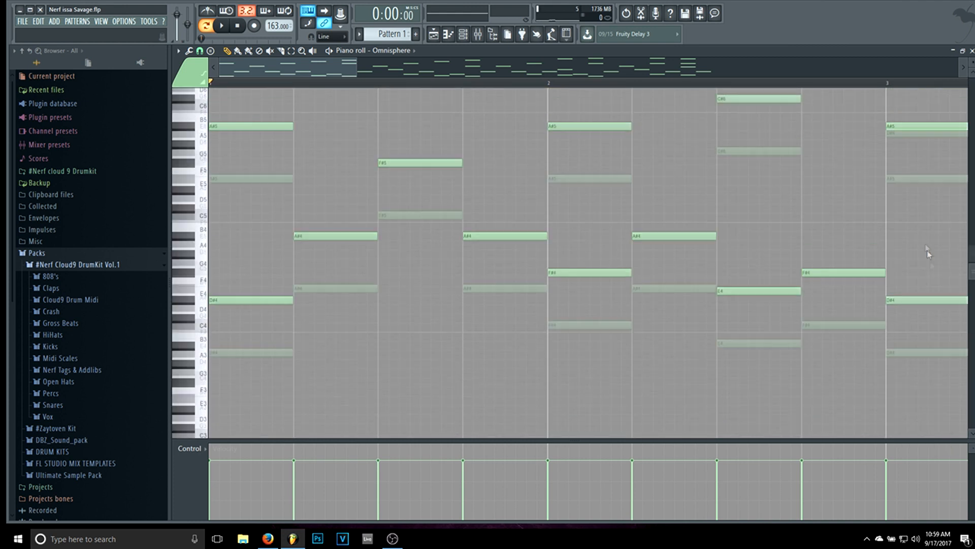
scroll(917, 206, down, 7)
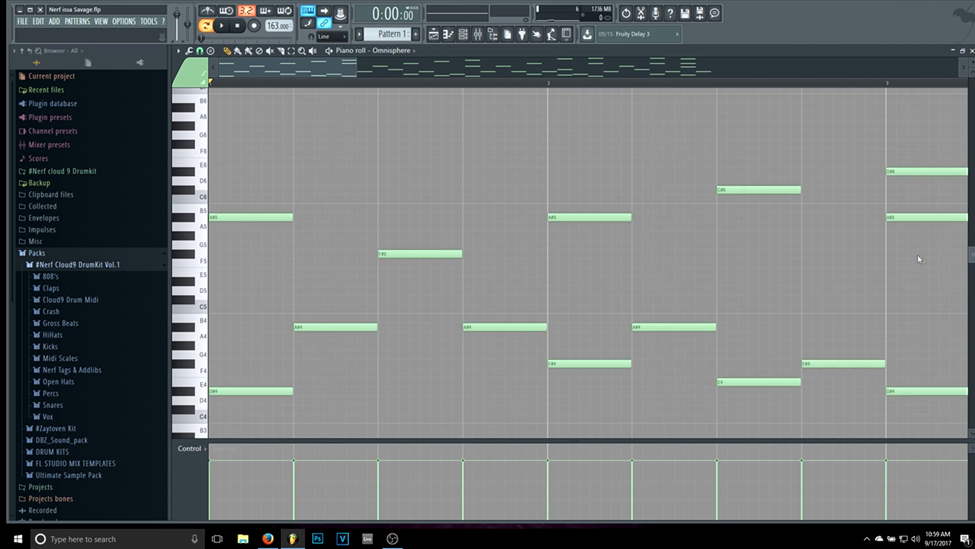
drag(357, 69, 661, 68)
- Load Fruity Parametric EQ 2 into slot 1 of mixer Insert 1 with the 20Hz + 18kHz cut preset
click(478, 34)
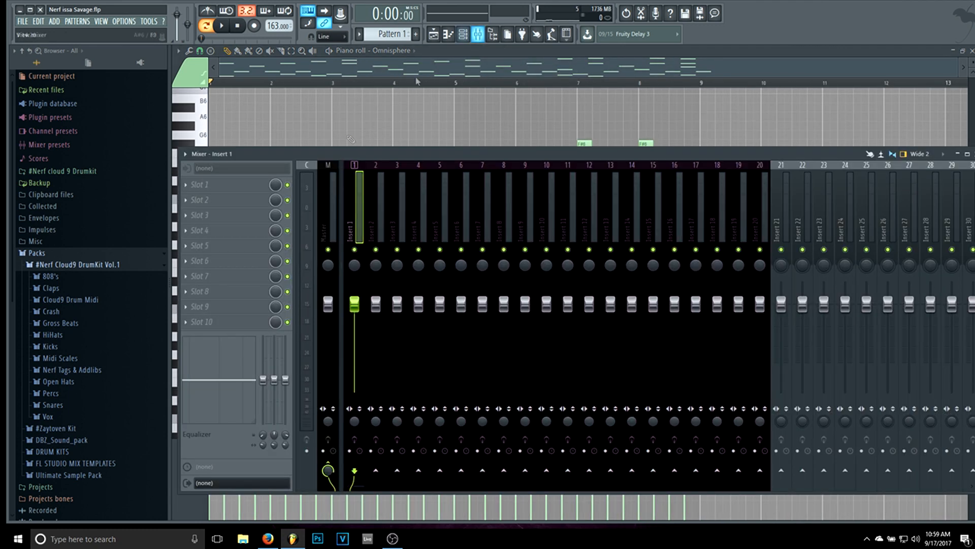
click(214, 188)
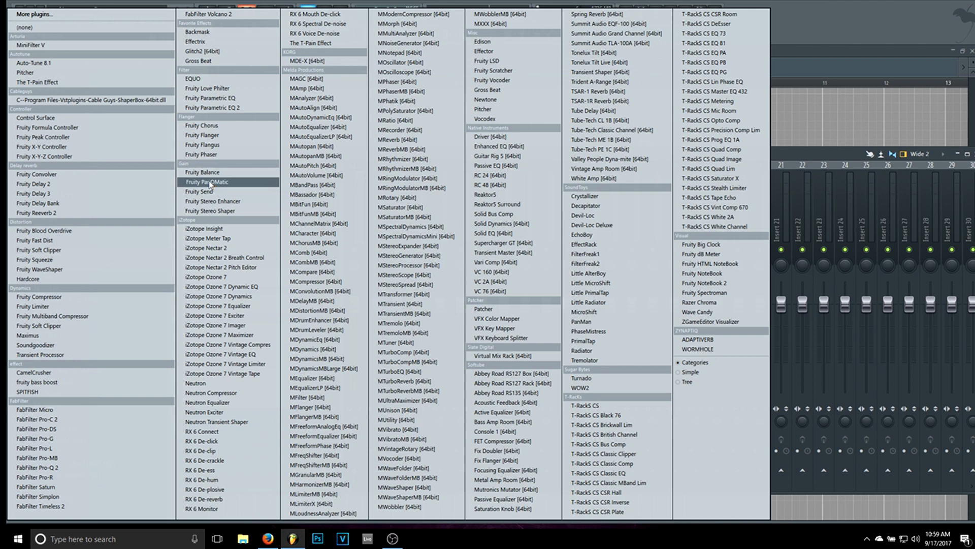
click(227, 108)
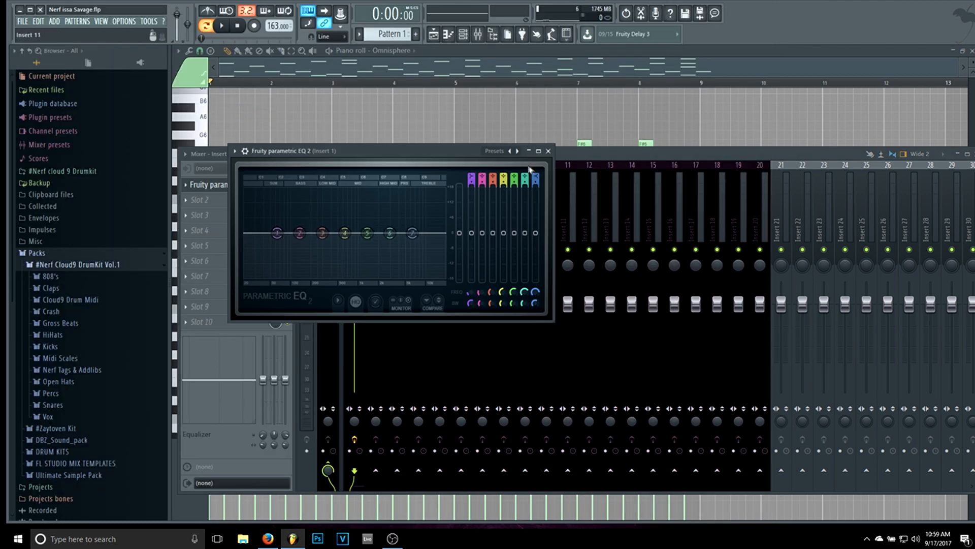
click(518, 152)
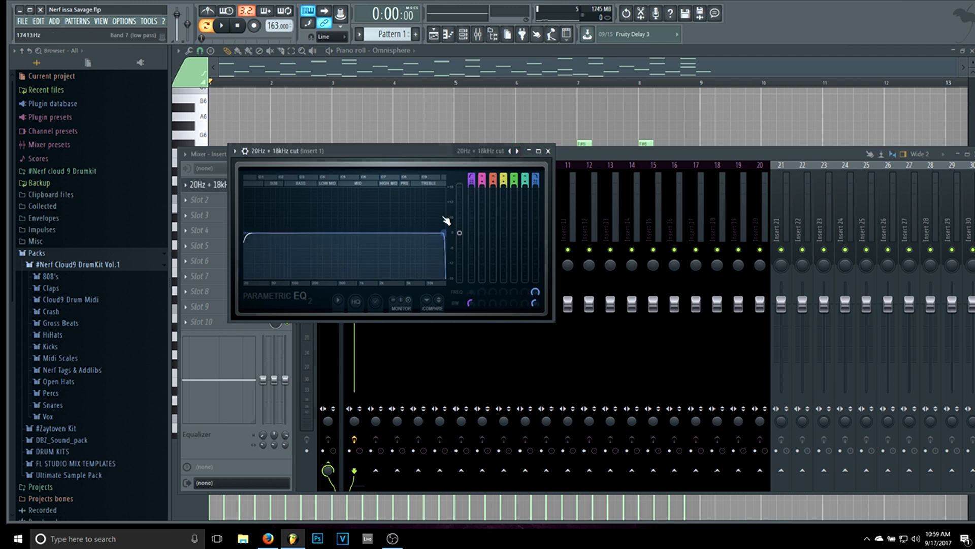
- During playback, set the EQ's band 1 high pass to 180 Hz and band 7 low pass to 2258 Hz, and close the EQ
key(space)
drag(246, 235, 304, 233)
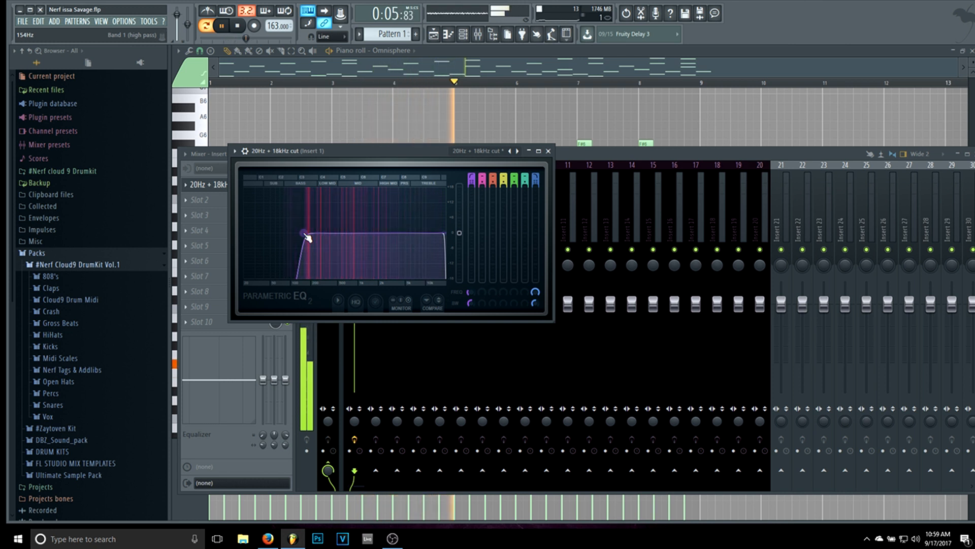
drag(445, 233, 382, 232)
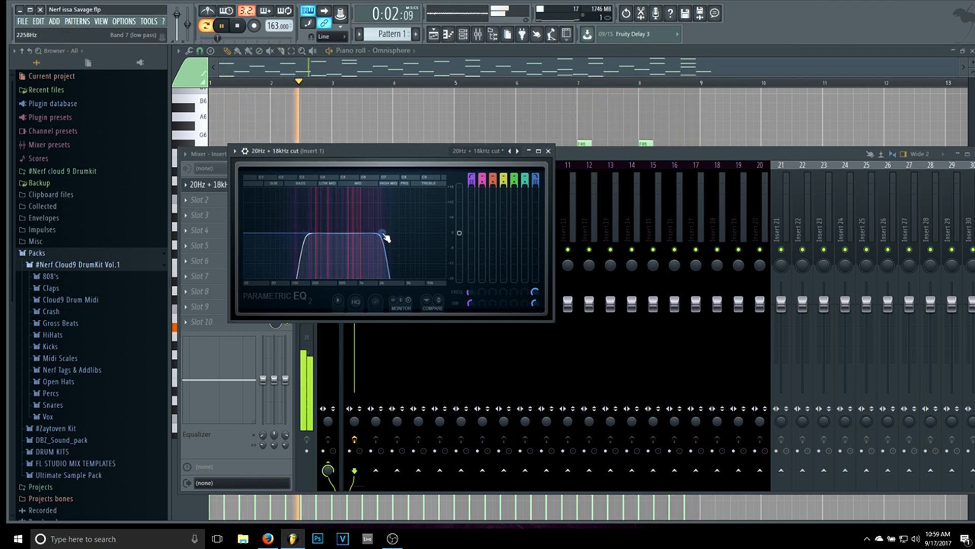
drag(305, 233, 308, 233)
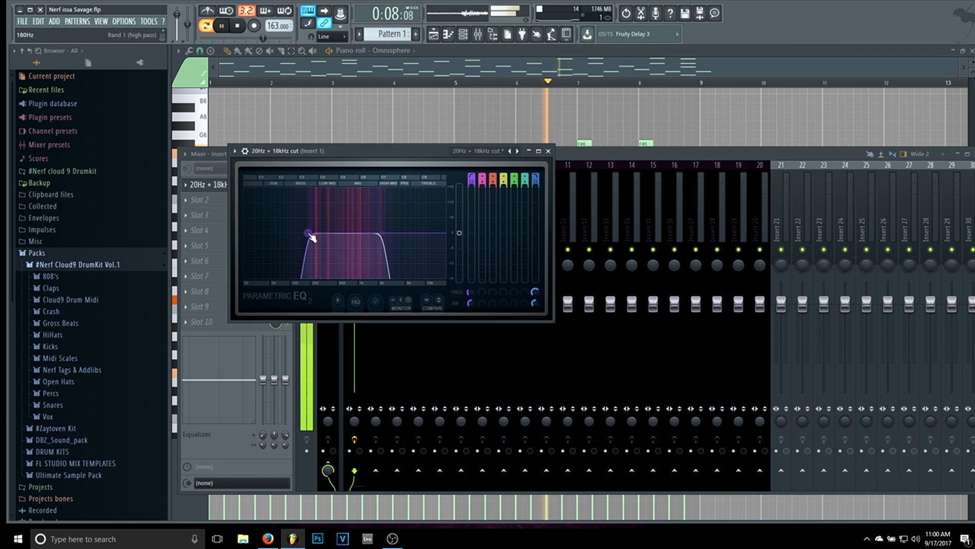
key(space)
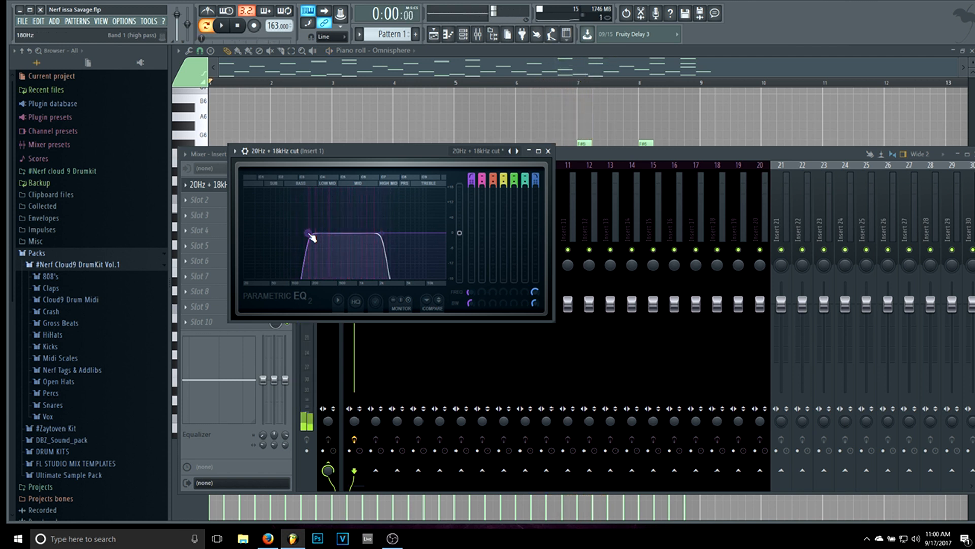
click(548, 150)
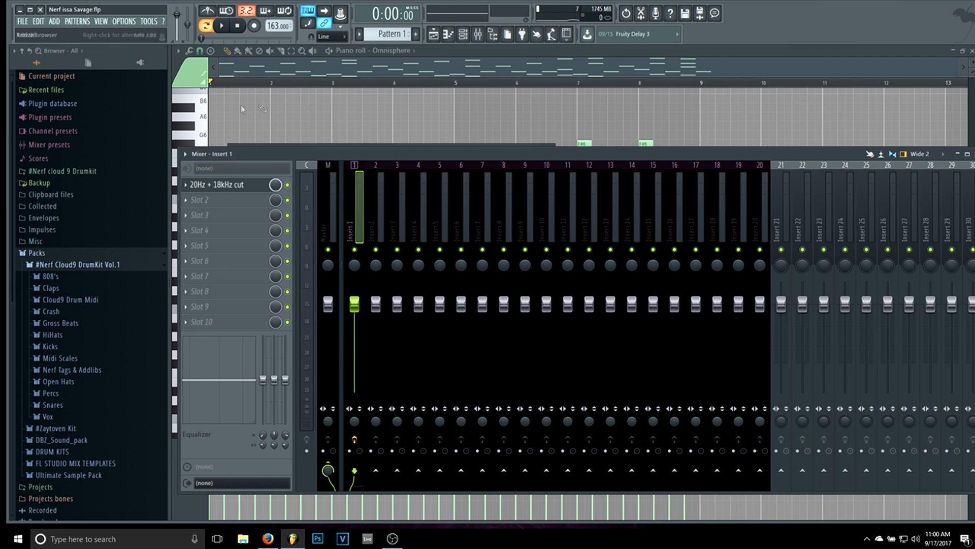
- Load Gross Beat into slot 2 of Insert 1 and apply its Momentary preset
click(216, 201)
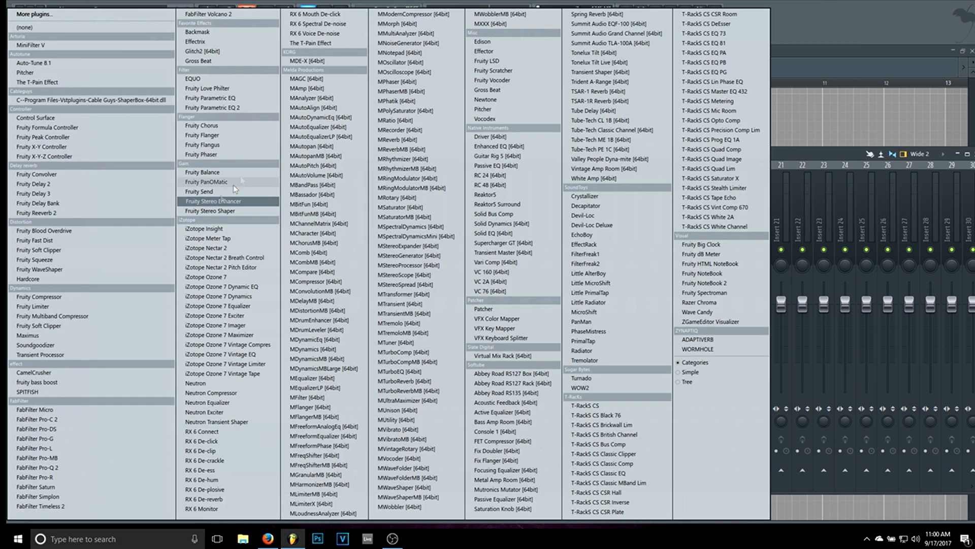
click(201, 62)
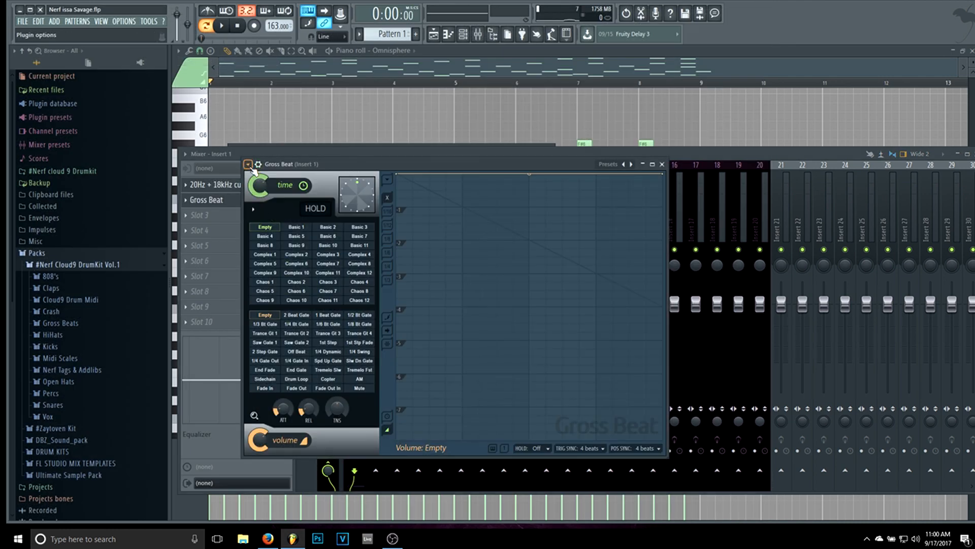
click(248, 164)
mouse_move(285, 194)
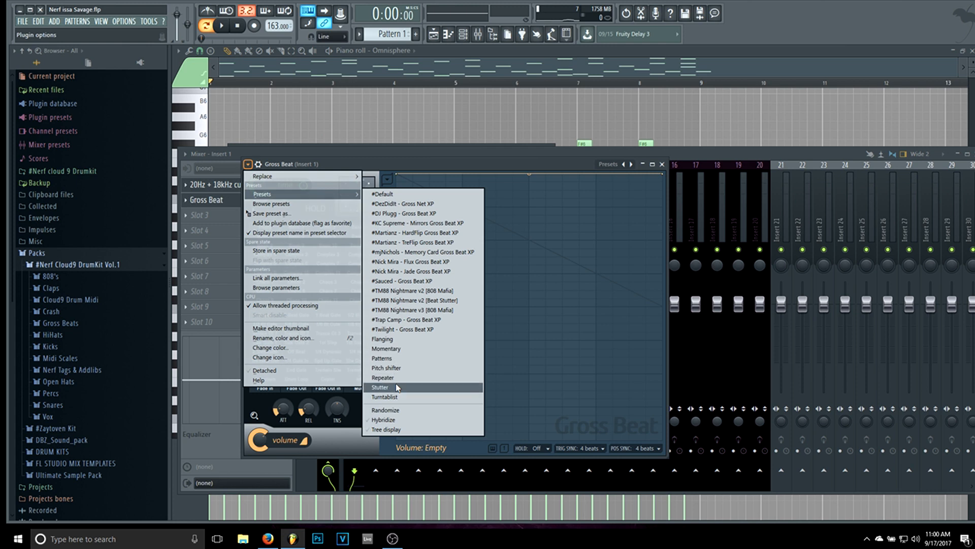
click(388, 348)
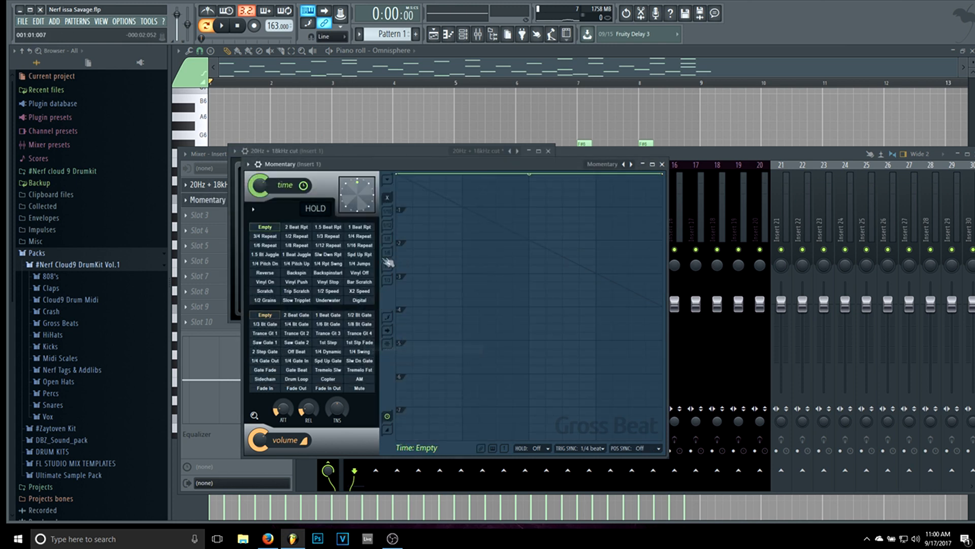
- Set Gross Beat's time effect to 1/2 Speed and audition the melody with it
click(329, 290)
click(222, 25)
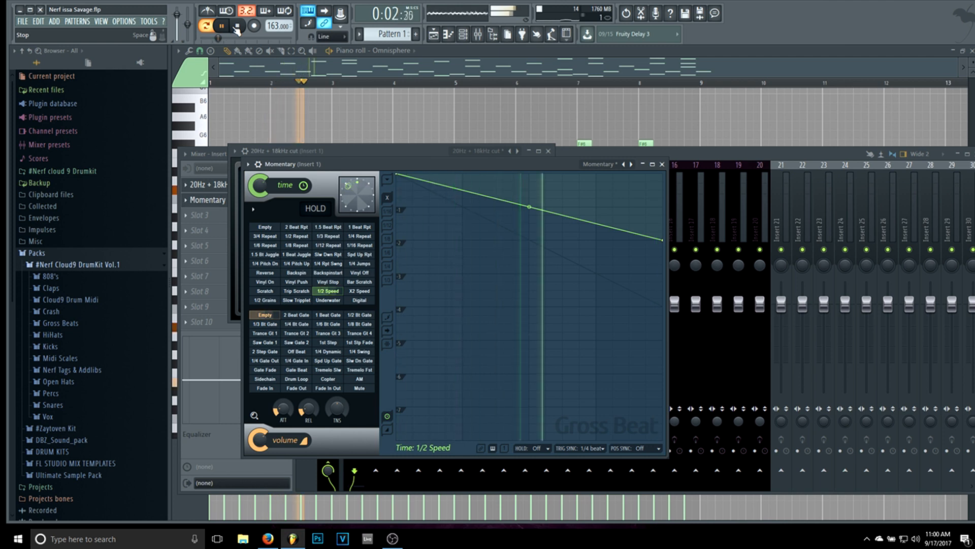
click(236, 28)
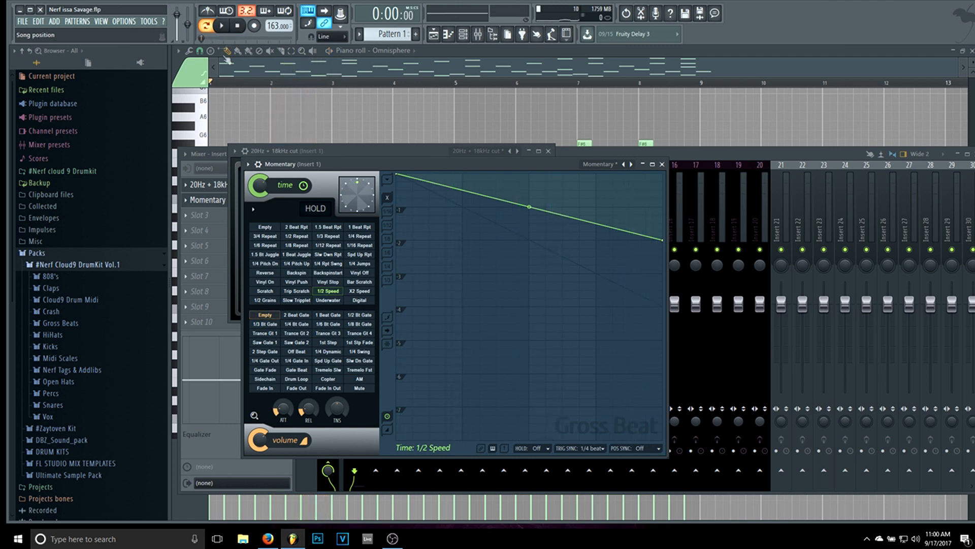
- Load Fruity Reeverb 2 into slot 3 of Insert 1, enlarge its room size and raise the wet level
click(200, 216)
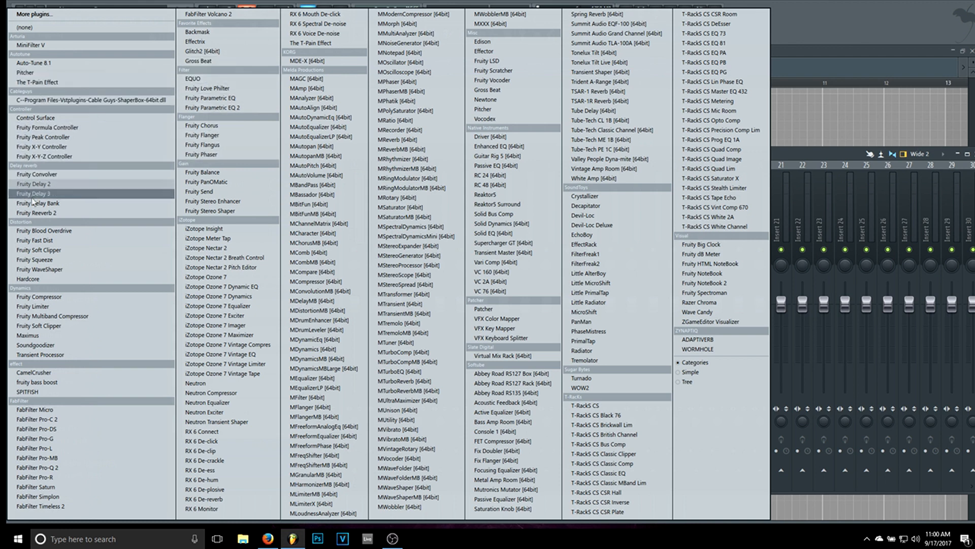
click(46, 215)
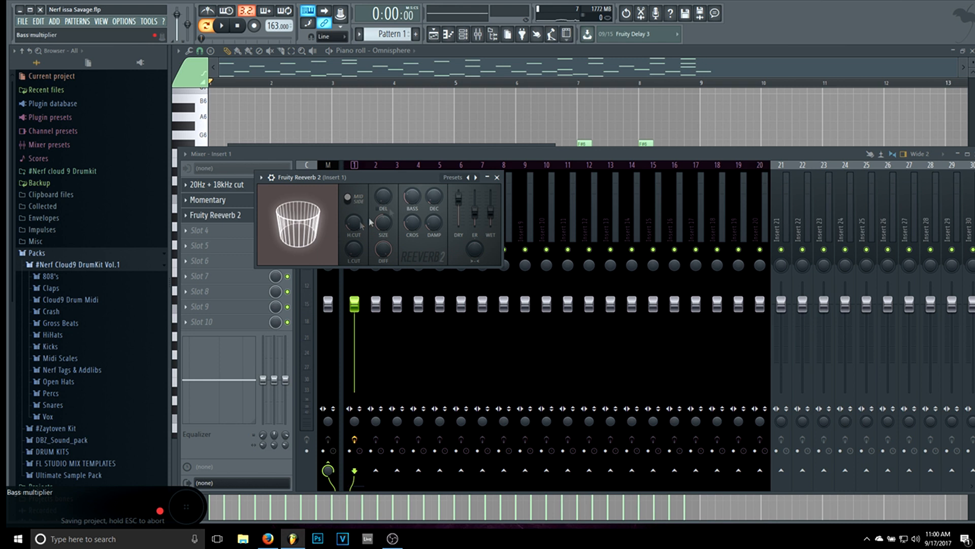
drag(383, 222, 383, 209)
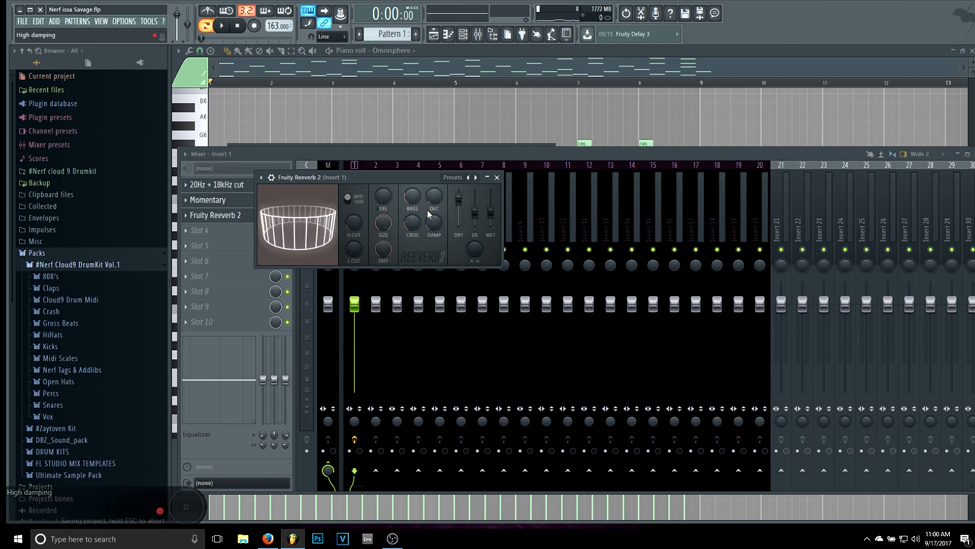
drag(491, 213, 491, 201)
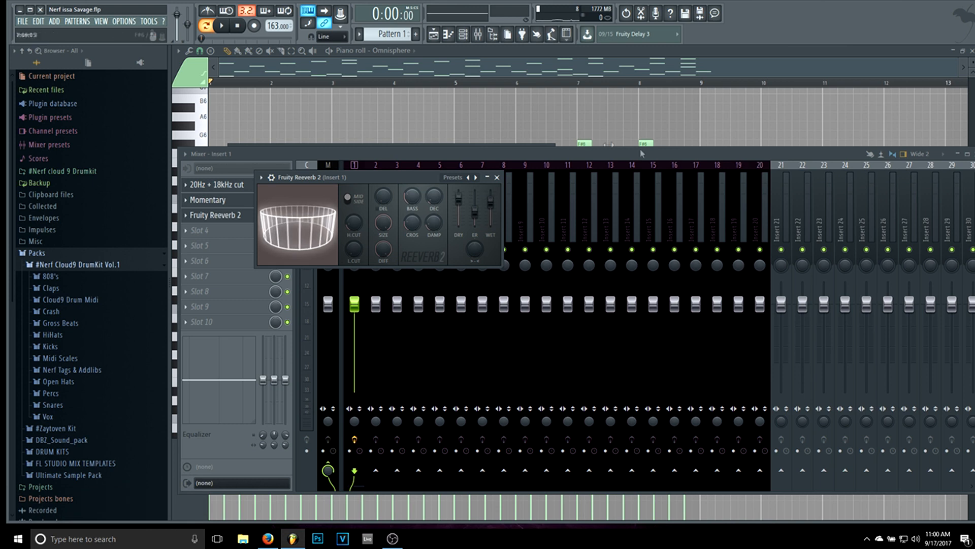
key(Escape)
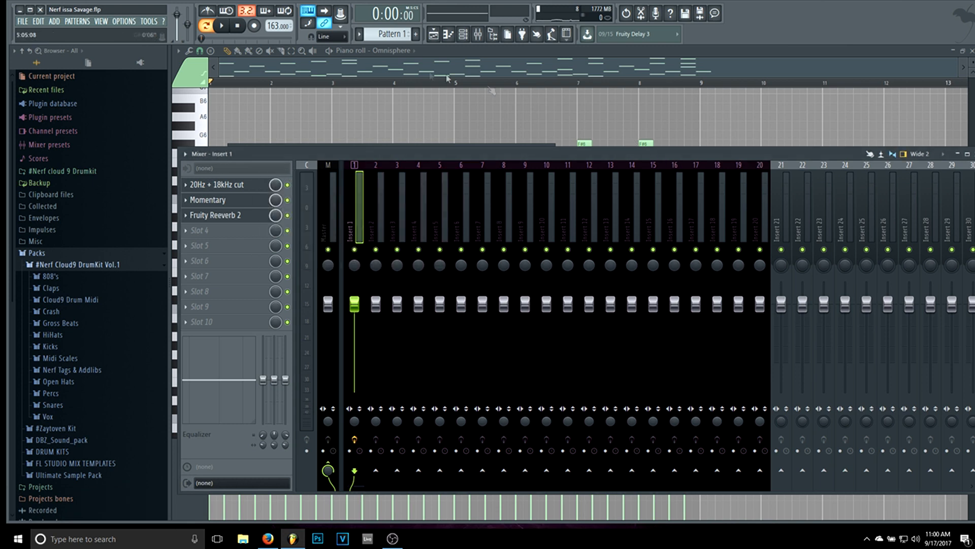
- Play back the full Omnisphere melody in the piano roll to hear it with the reverb added
click(400, 66)
click(222, 25)
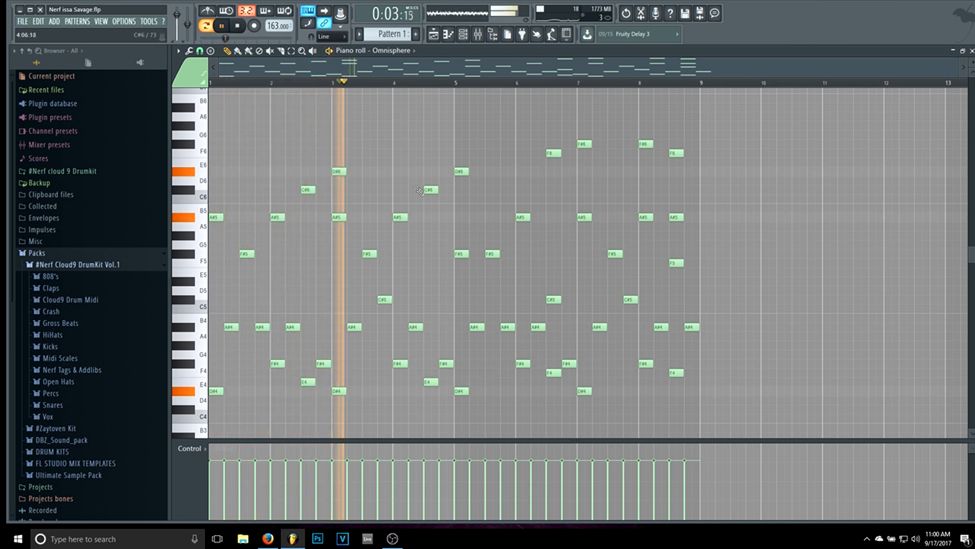
scroll(415, 186, down, 2)
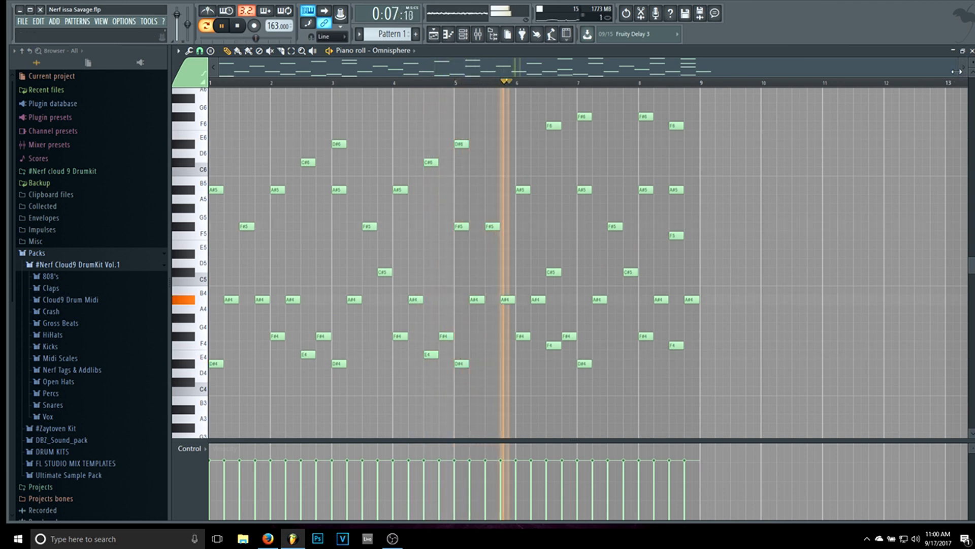
drag(957, 72, 827, 71)
scroll(862, 195, up, 2)
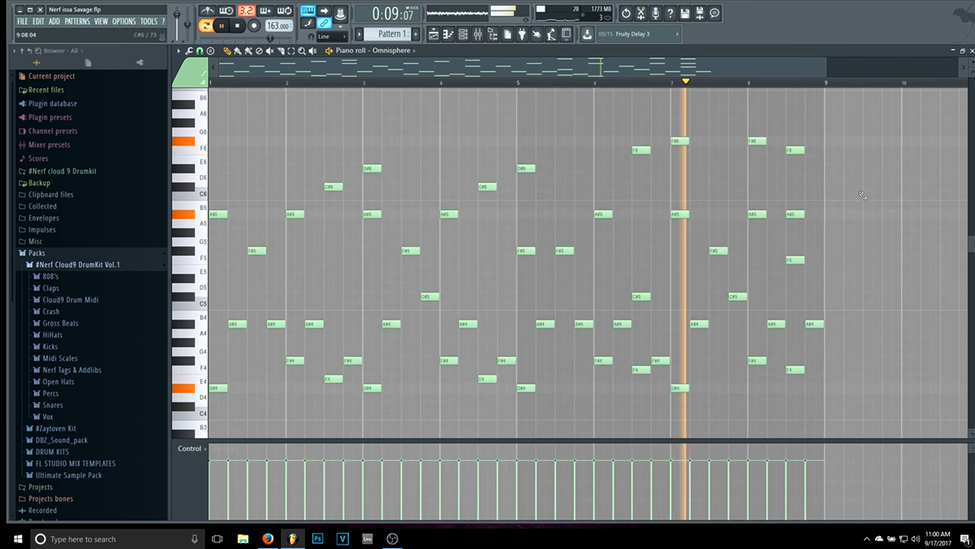
scroll(862, 194, up, 2)
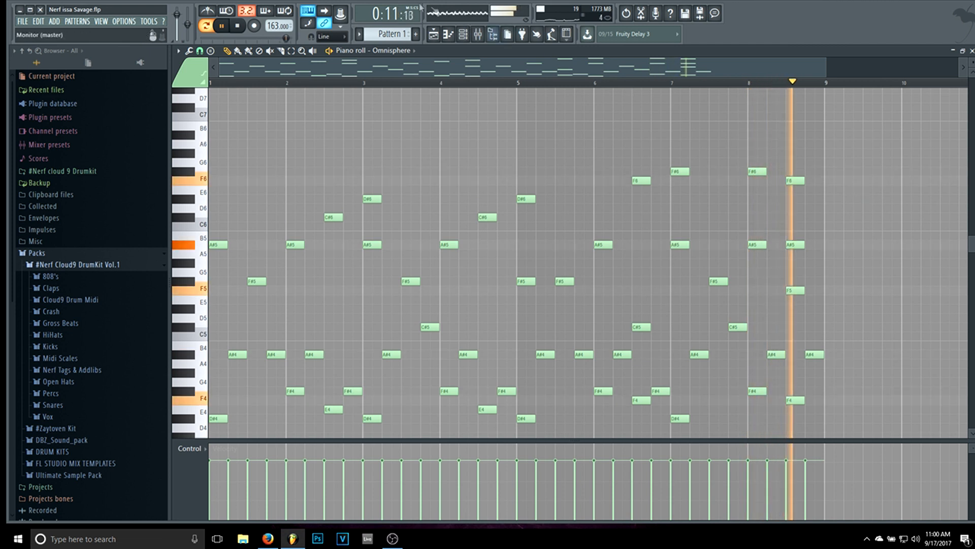
click(242, 25)
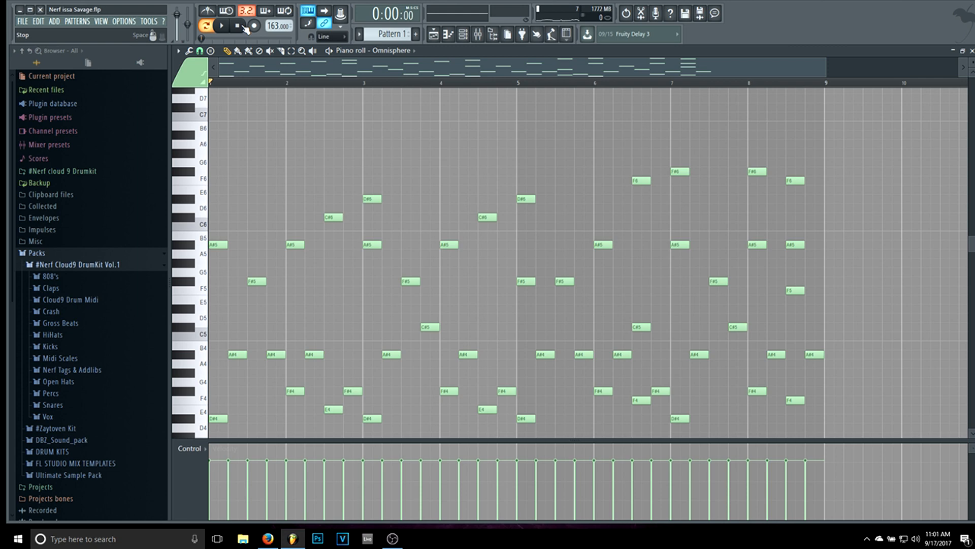
- Delete the ElectraX channel from the channel rack
click(463, 34)
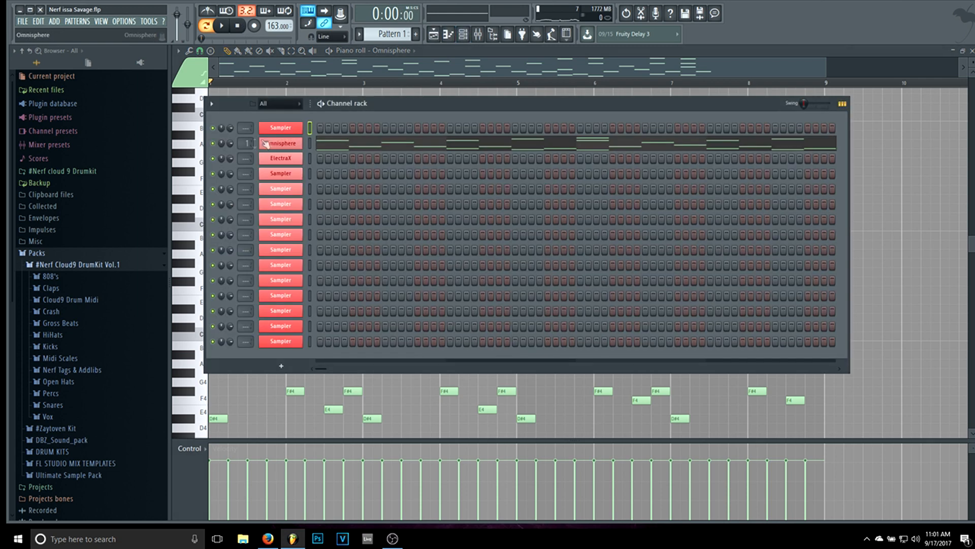
right_click(279, 143)
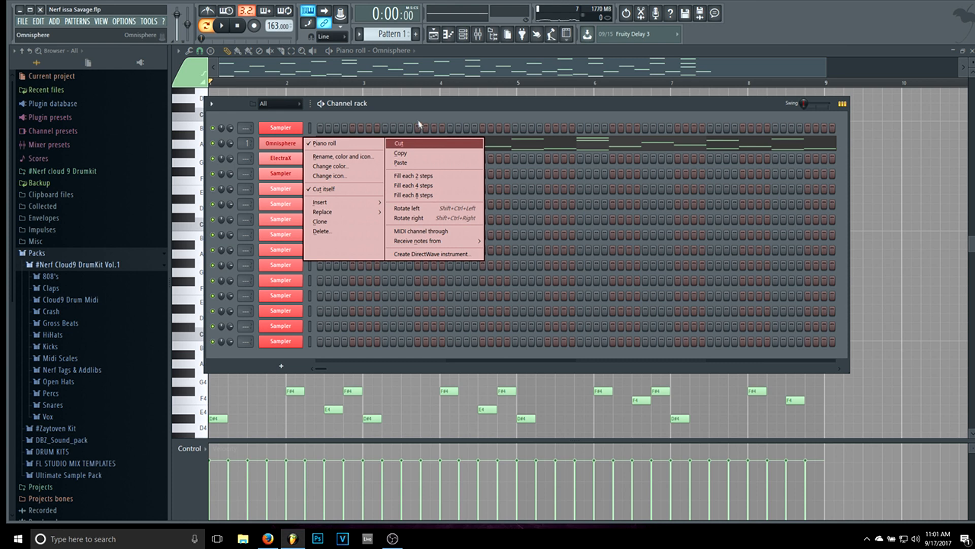
click(391, 144)
right_click(289, 145)
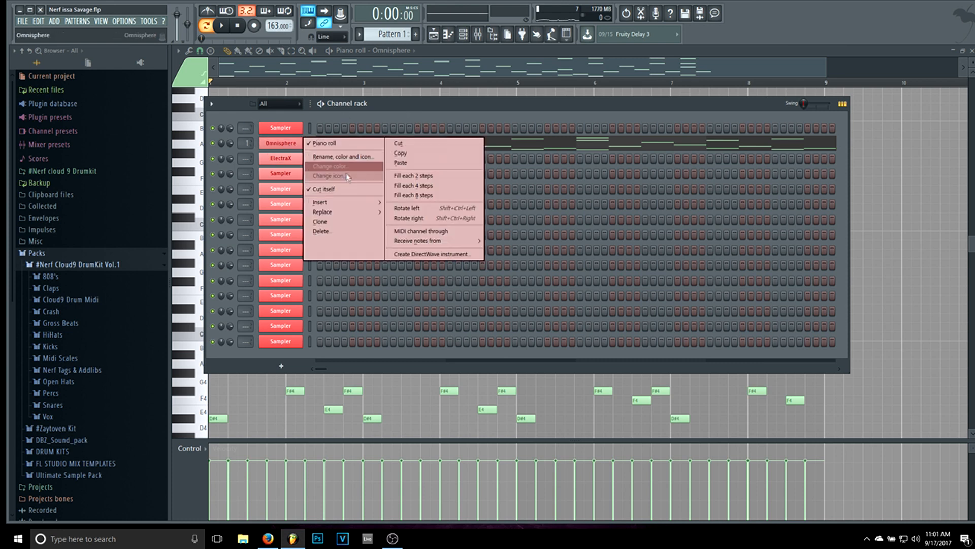
right_click(273, 155)
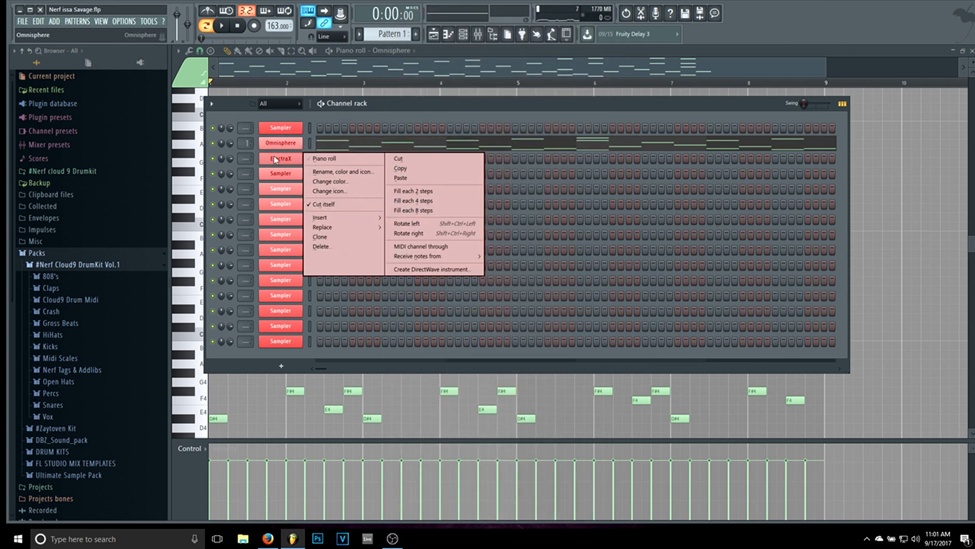
click(342, 246)
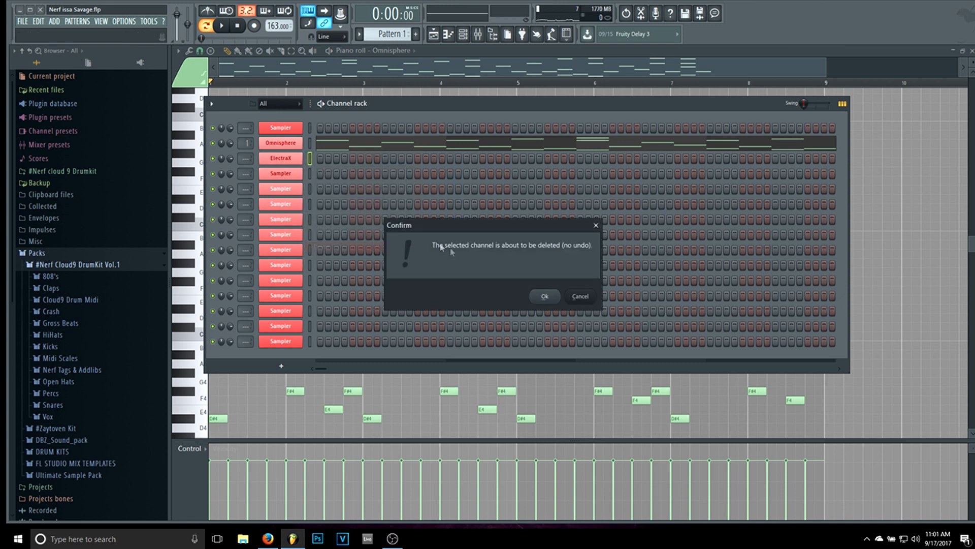
click(544, 297)
- Clone the Omnisphere channel and copy the original channel's notes into the clone
right_click(284, 142)
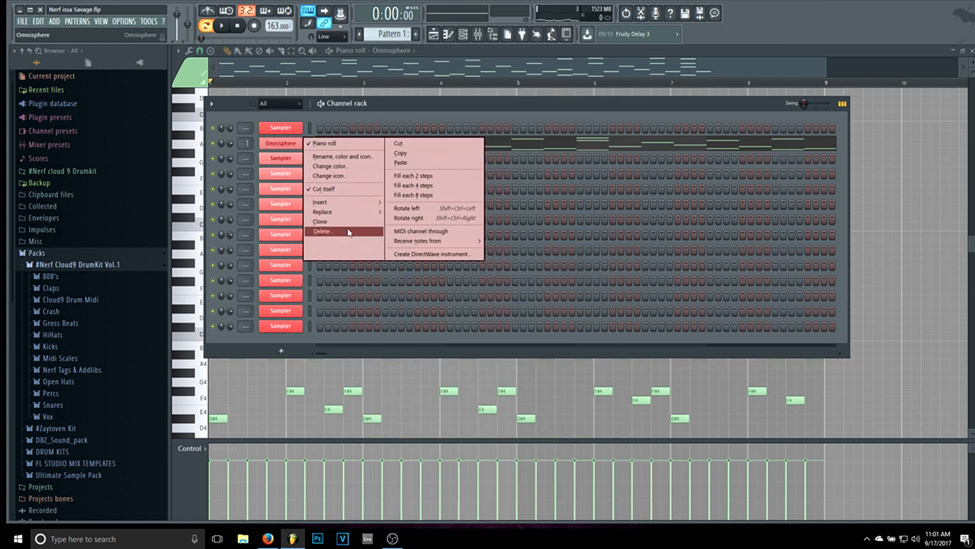
click(350, 225)
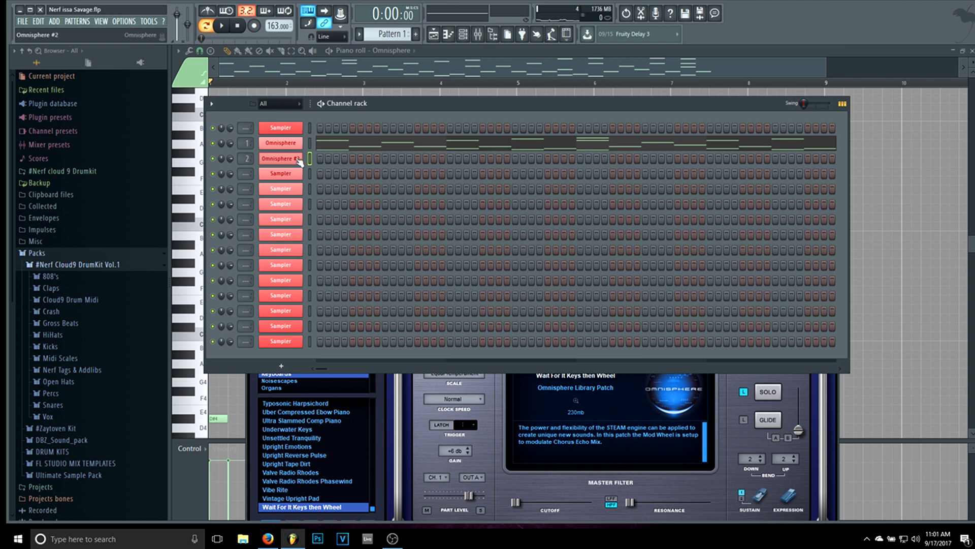
right_click(279, 148)
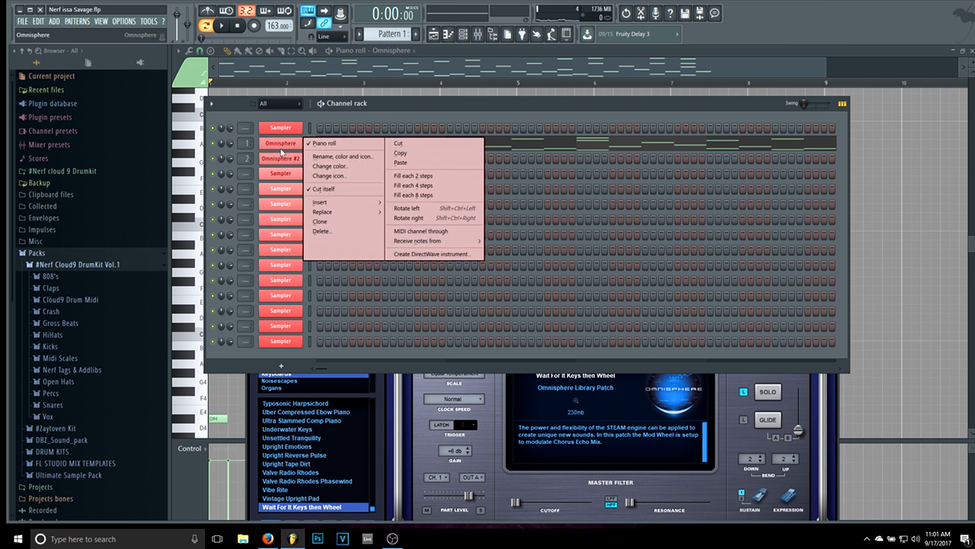
click(449, 154)
right_click(292, 160)
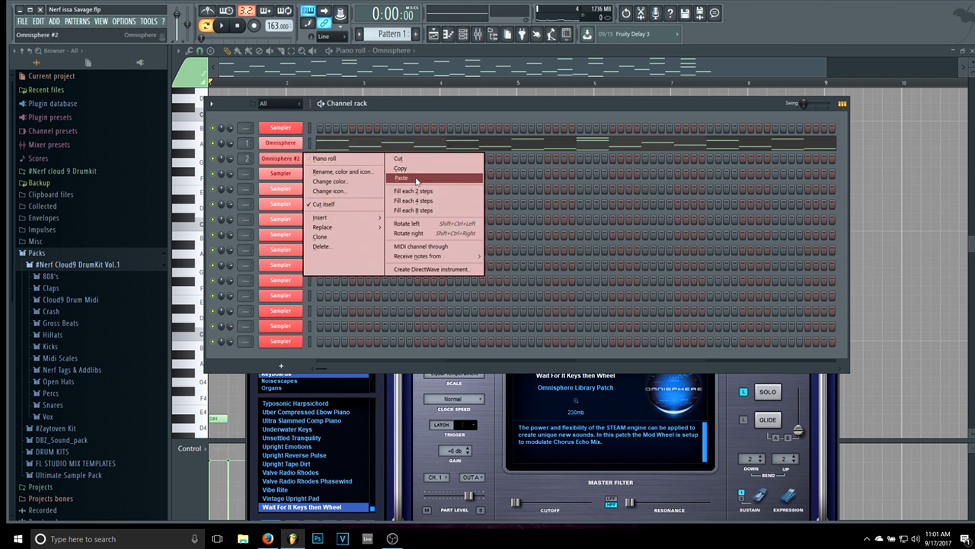
click(401, 178)
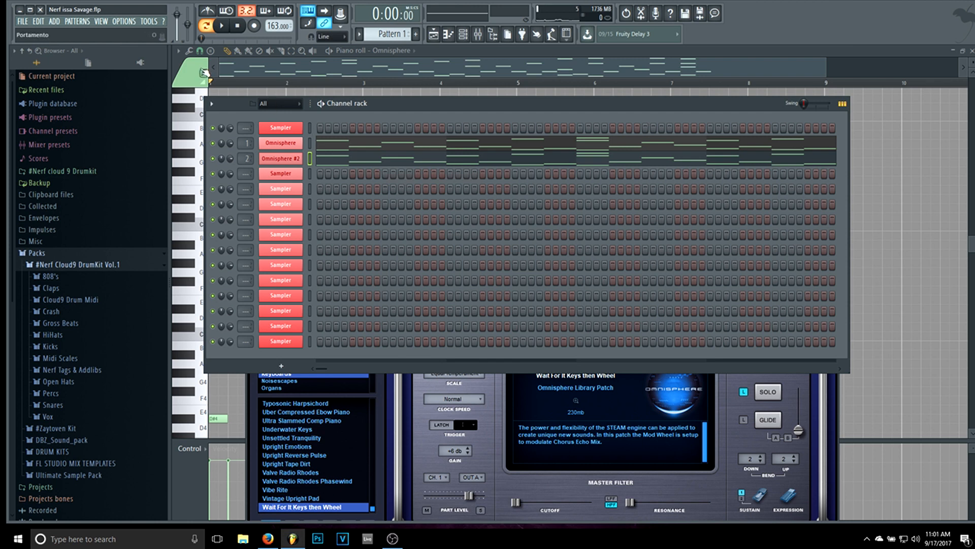
- Audition the Valve Radio Rhodes Phasewind and Valve Radio Rhodes patches on Omnisphere #2 during playback, ending on Valve Radio Rhodes Phasewind
click(223, 26)
click(237, 26)
click(295, 158)
click(296, 159)
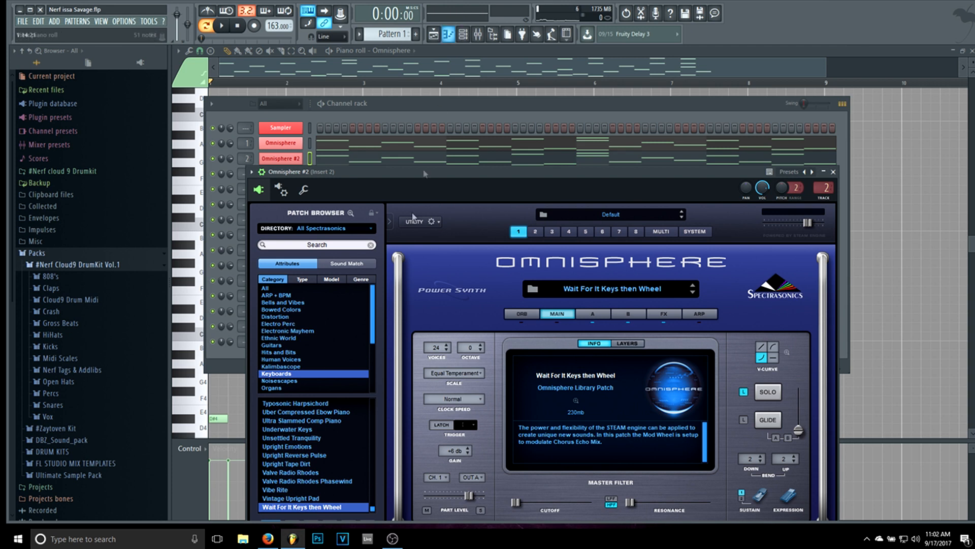
click(311, 482)
key(space)
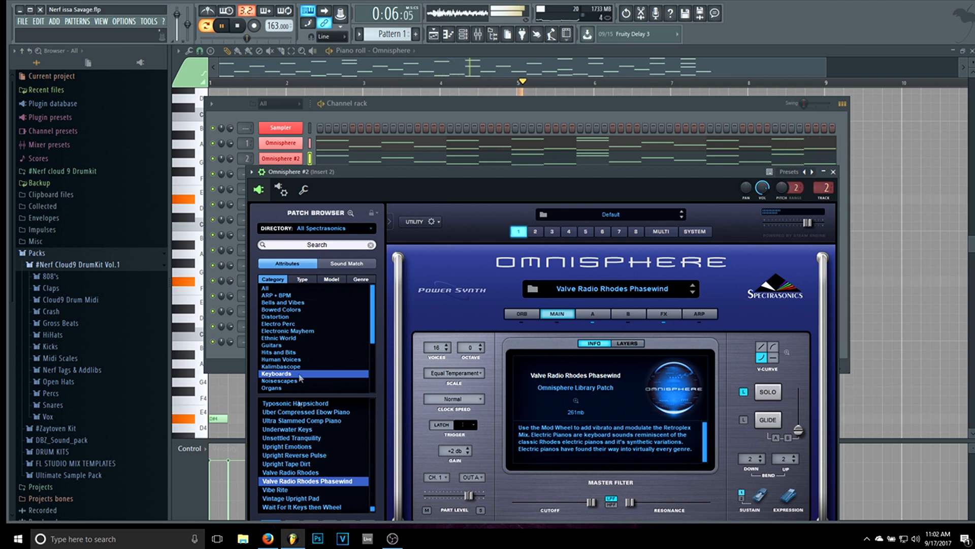
click(305, 472)
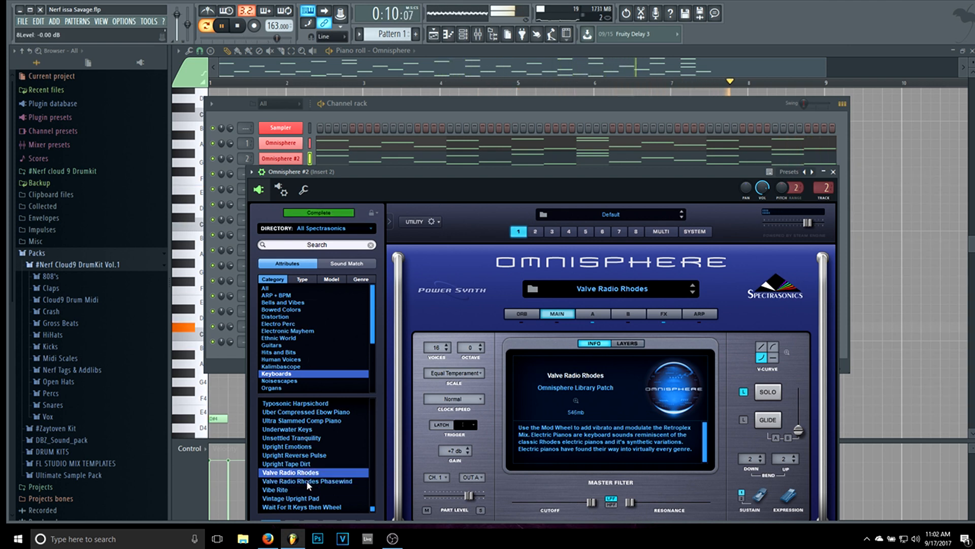
click(307, 480)
click(237, 27)
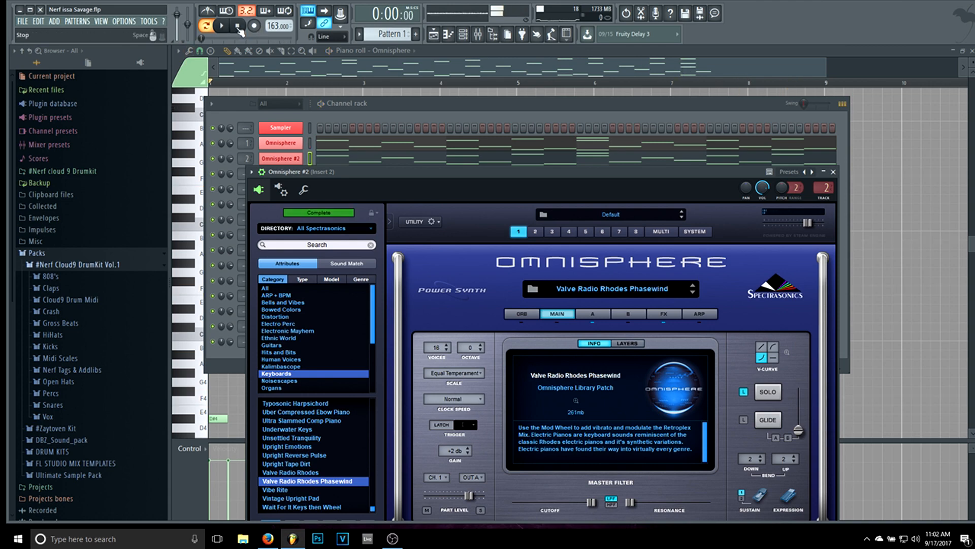
- Load Fruity Parametric EQ 2 into slot 1 of mixer Insert 2 with the 20Hz + 18kHz cut preset
click(478, 34)
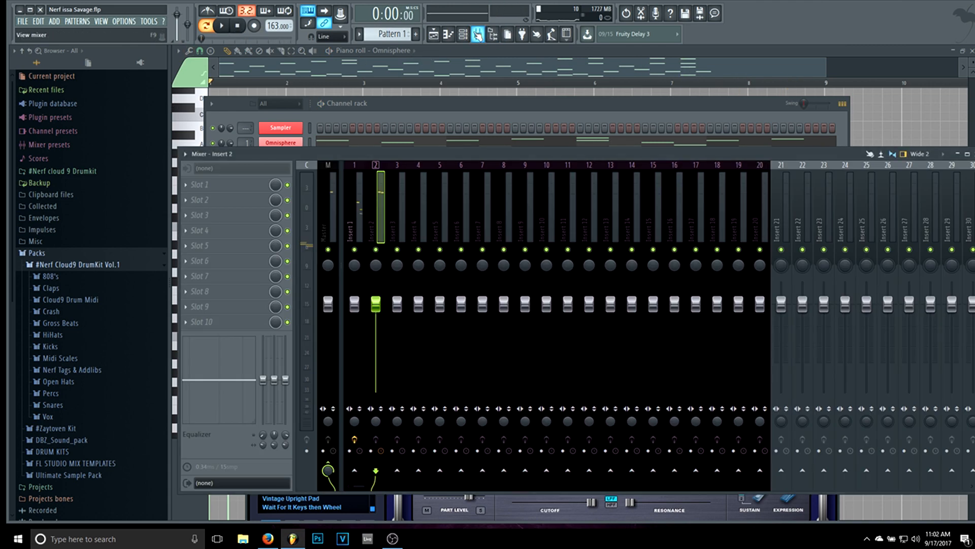
click(225, 186)
click(219, 108)
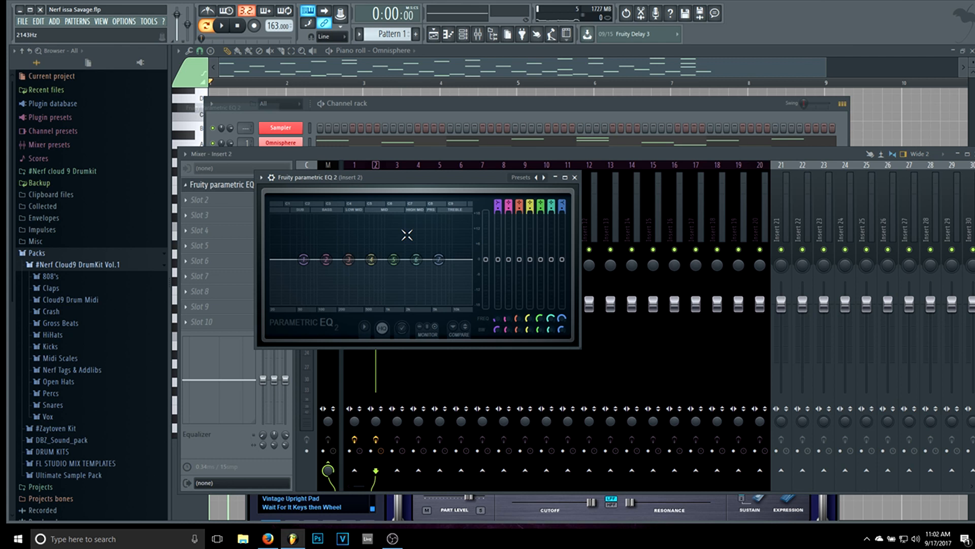
click(543, 177)
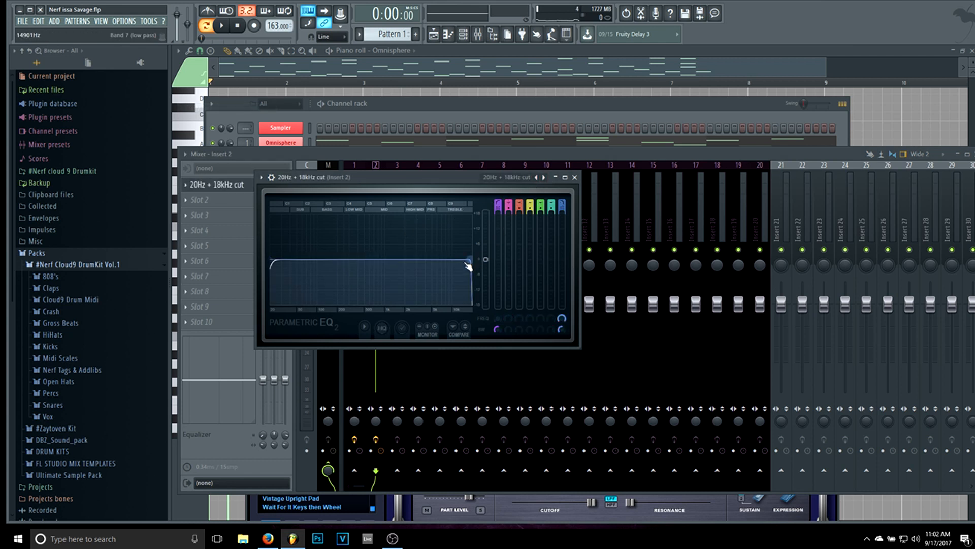
- Narrow the Insert 2 EQ during playback by raising the band 1 high pass and setting the band 7 low pass to about 1320 Hz
drag(468, 265, 389, 259)
key(space)
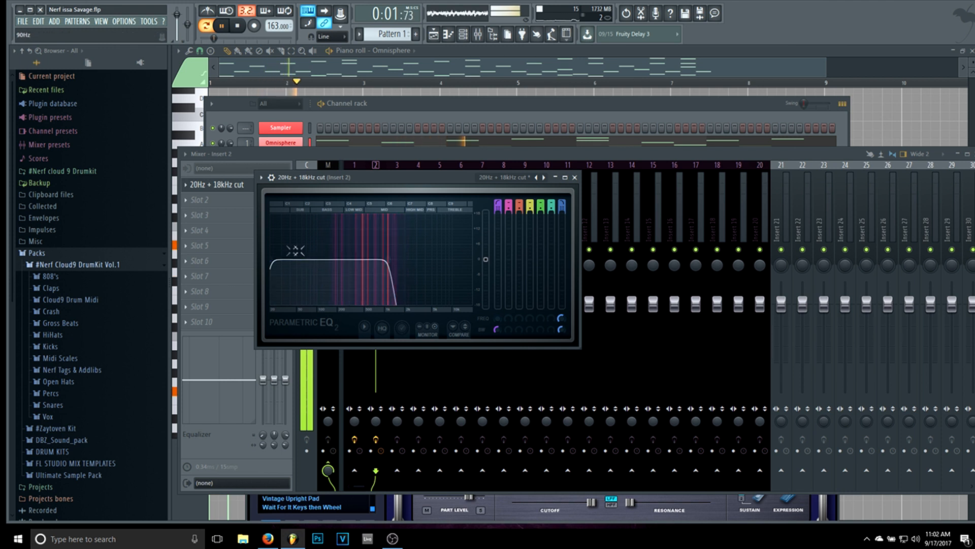
drag(272, 260, 391, 262)
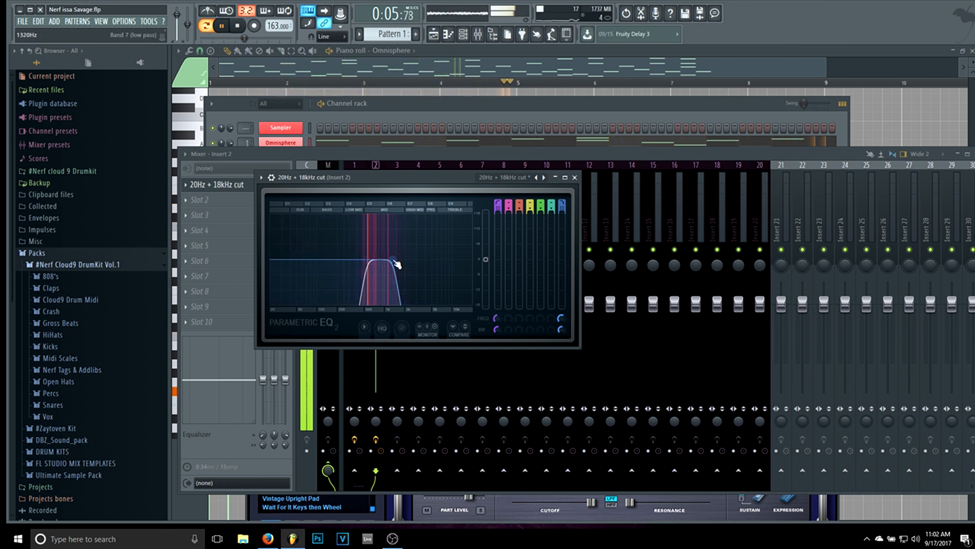
key(space)
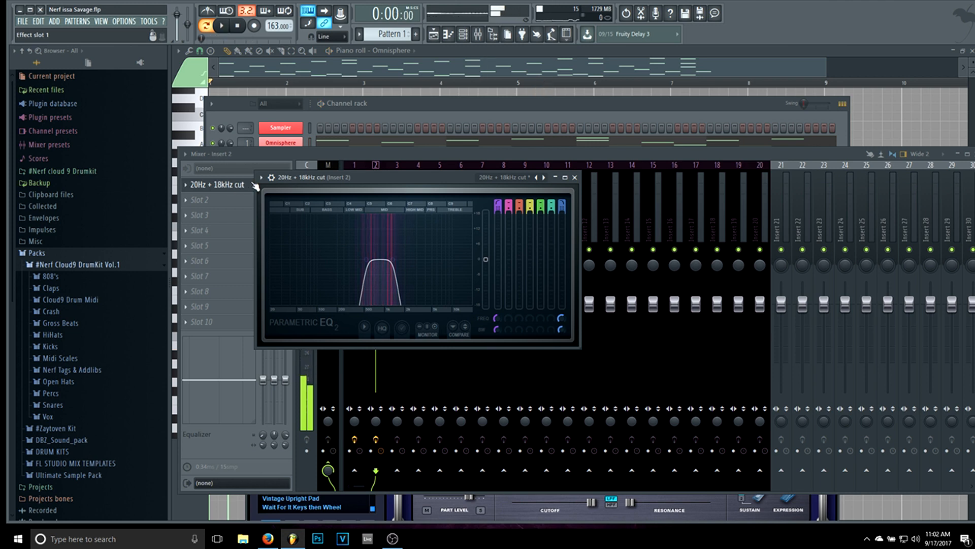
- Load the Upright Tape Dirt patch on Omnisphere #2 and audition it with the melody
click(375, 115)
click(295, 159)
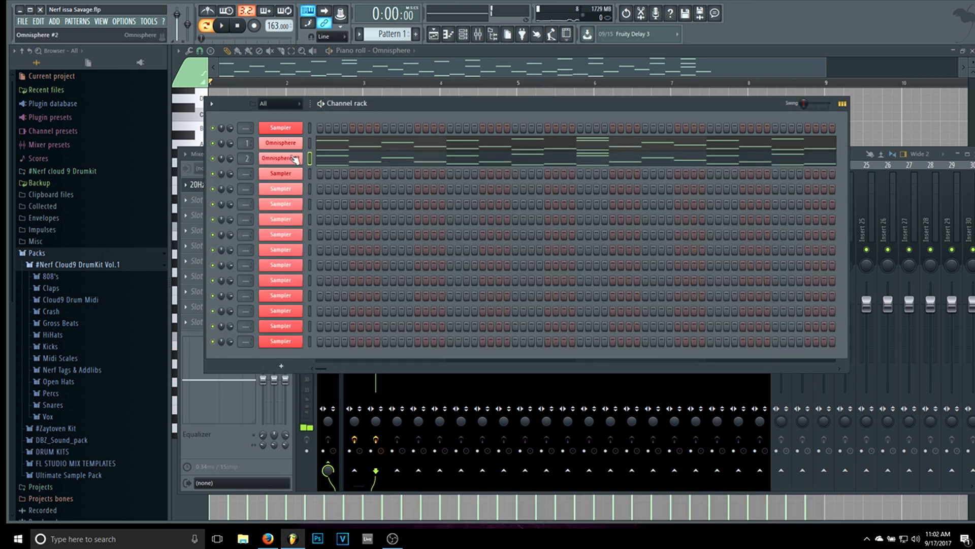
click(295, 159)
click(326, 464)
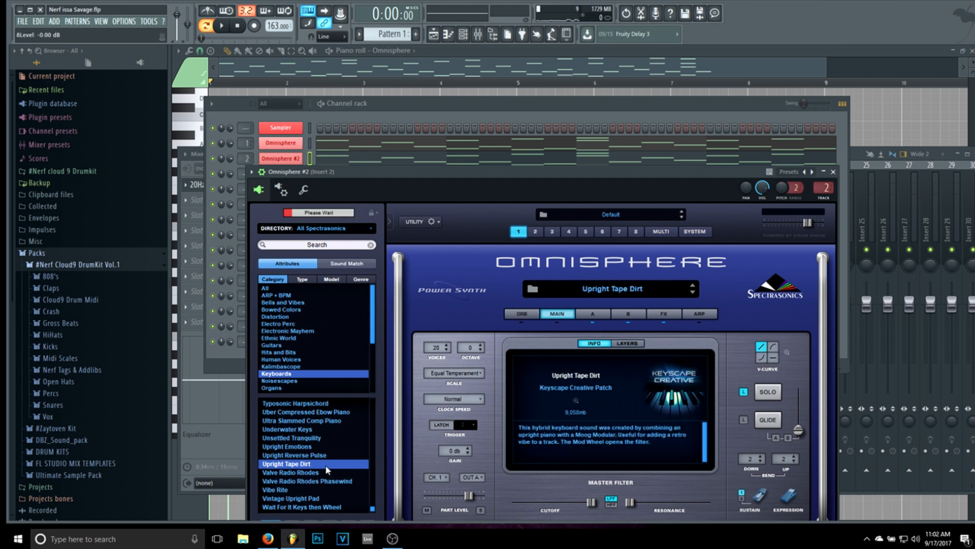
click(221, 25)
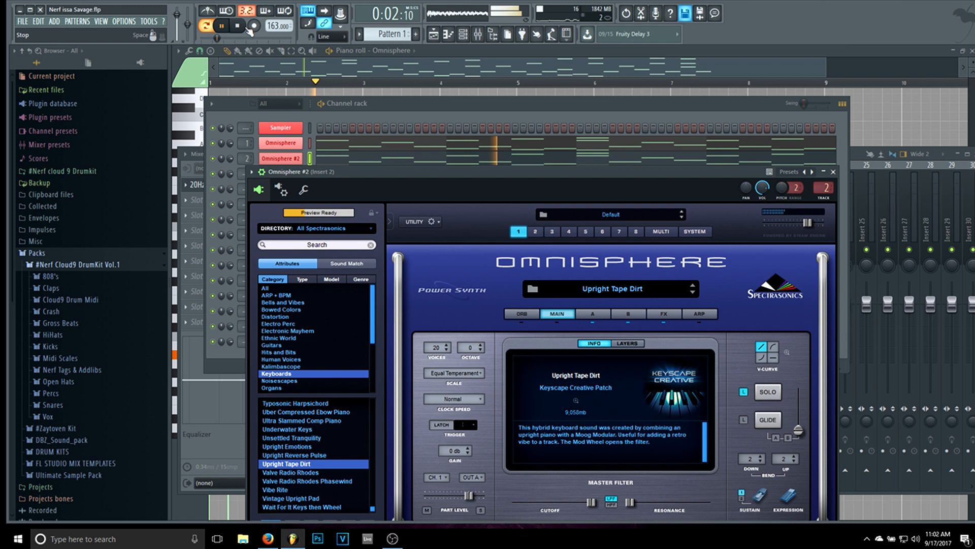
click(416, 105)
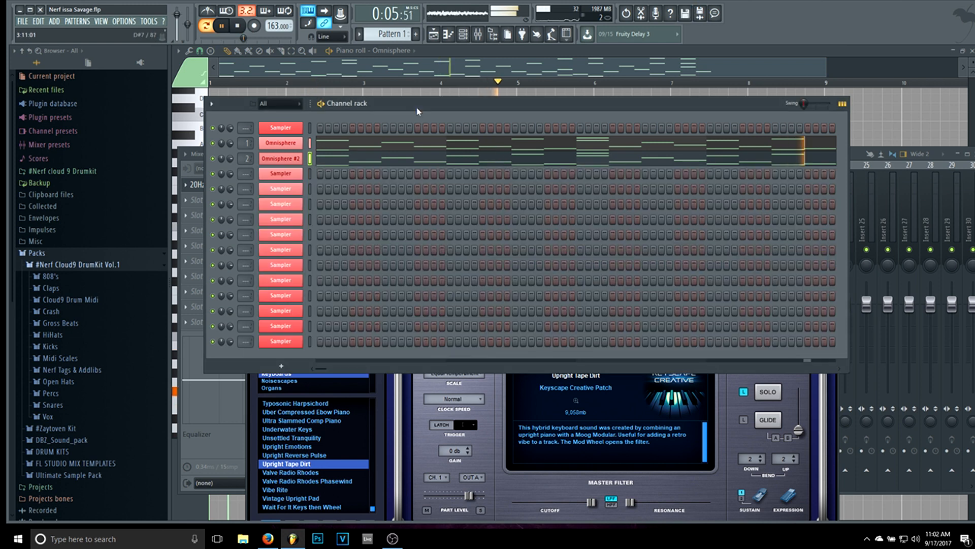
key(space)
- Narrow the Insert 2 EQ further during playback by adjusting the band 1 high pass and lowering the band 7 low pass
key(F9)
click(238, 185)
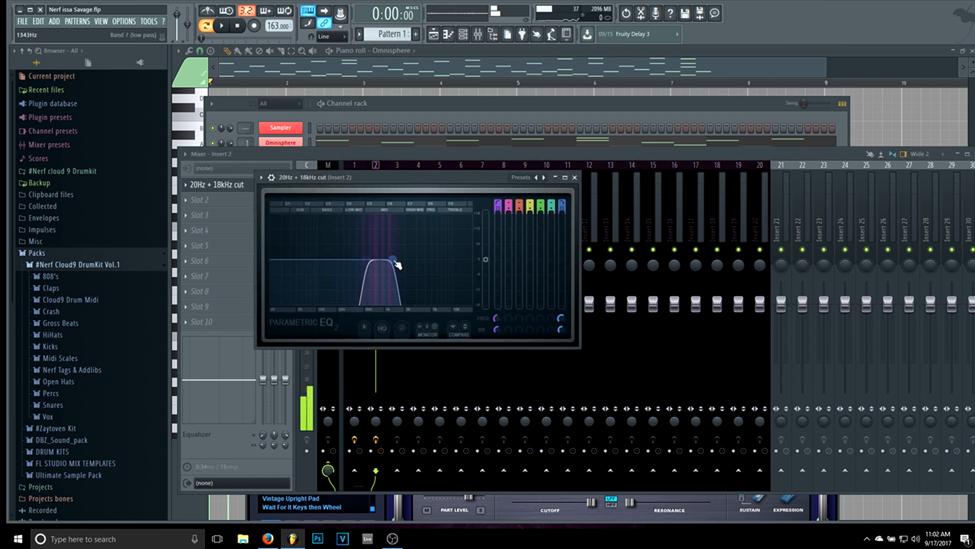
key(space)
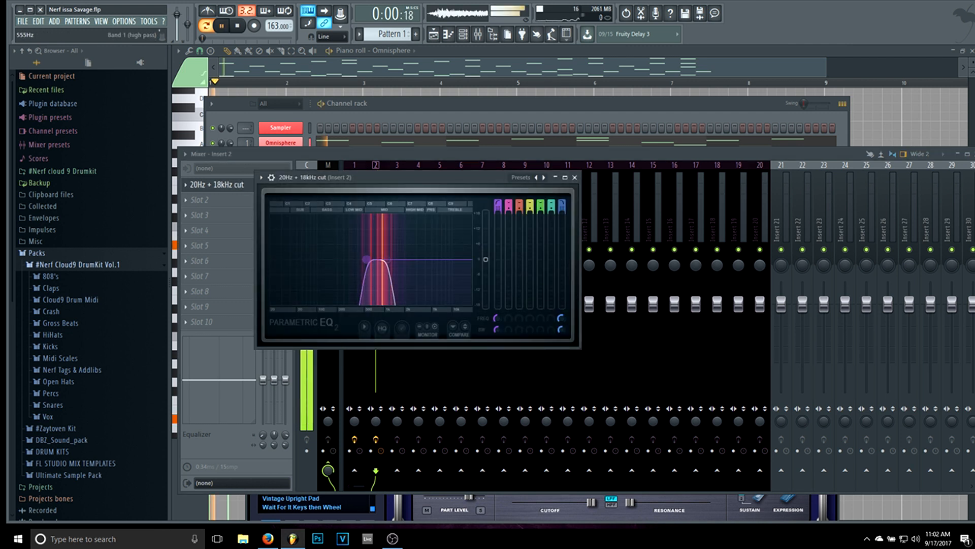
drag(388, 260, 386, 260)
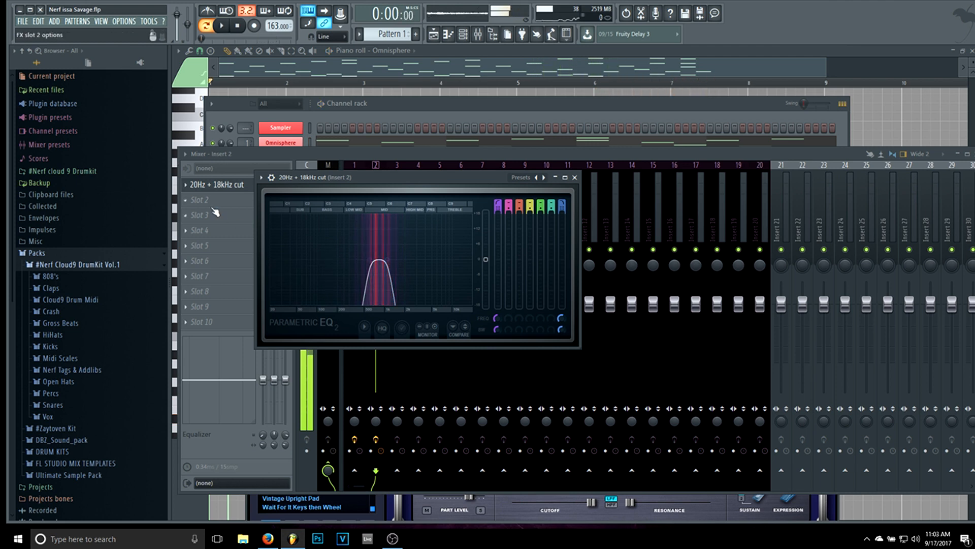
- Load Fruity Reeverb 2 into slot 2 of mixer Insert 2, enlarge its room size and raise the wet level to 66%
click(220, 276)
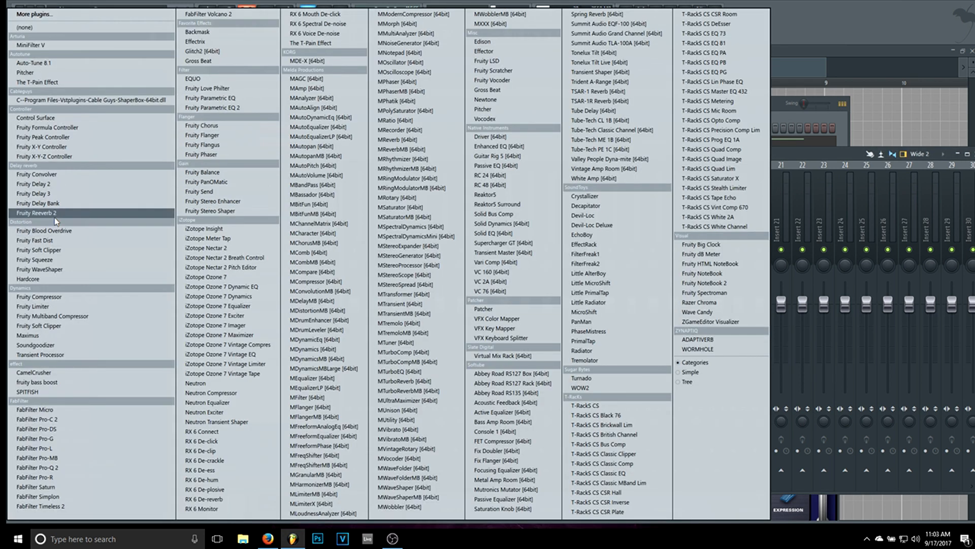
click(31, 212)
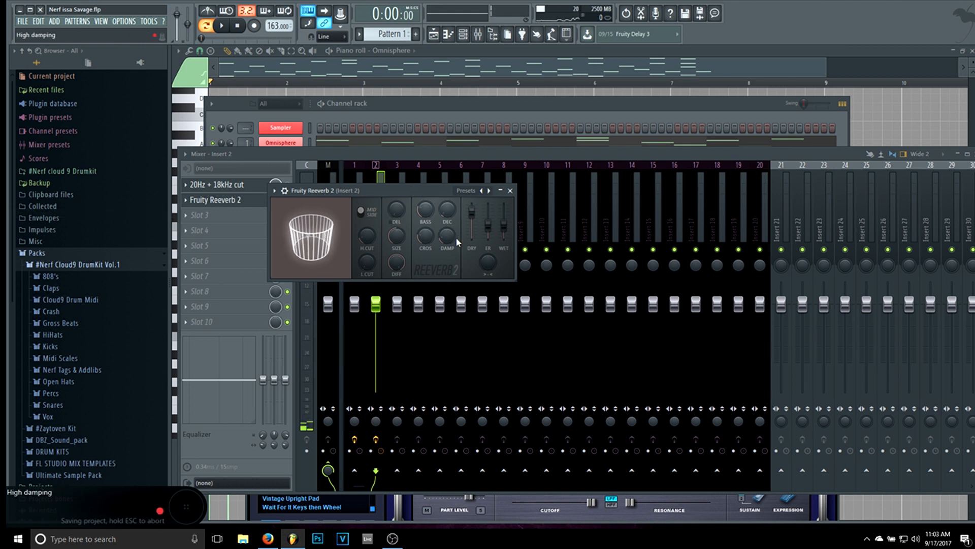
drag(409, 248, 409, 234)
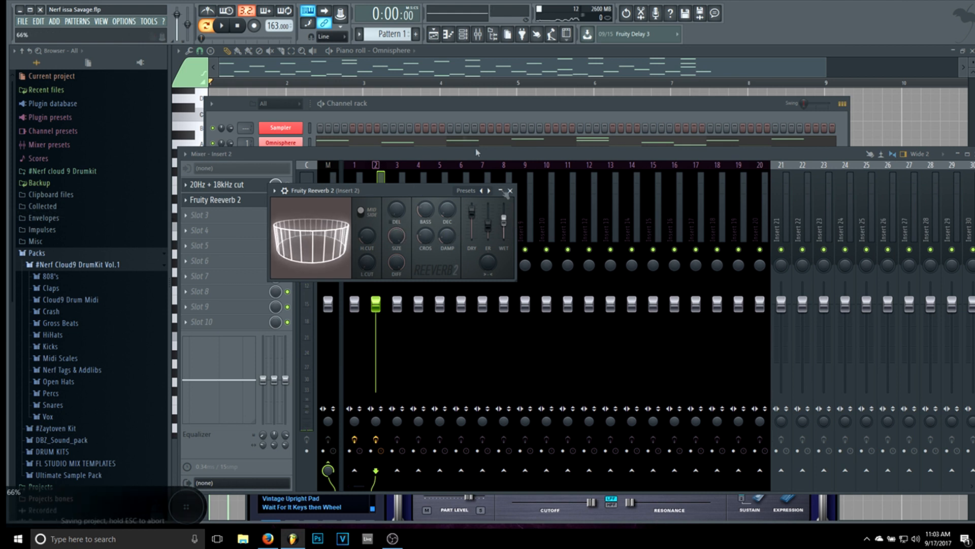
- Audition the two Omnisphere layers with the new reverb and check the Insert 2 effect chain
click(412, 107)
drag(231, 159, 231, 166)
click(222, 25)
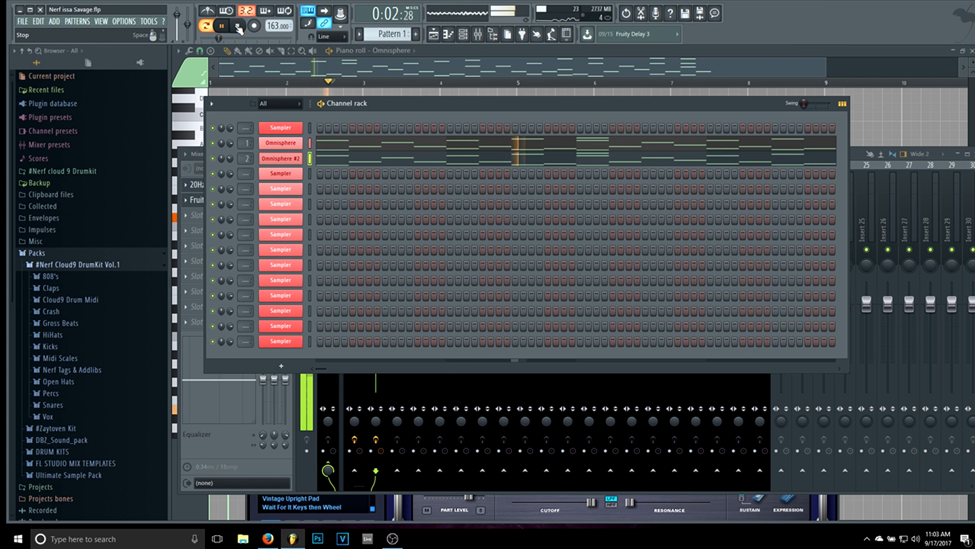
click(238, 27)
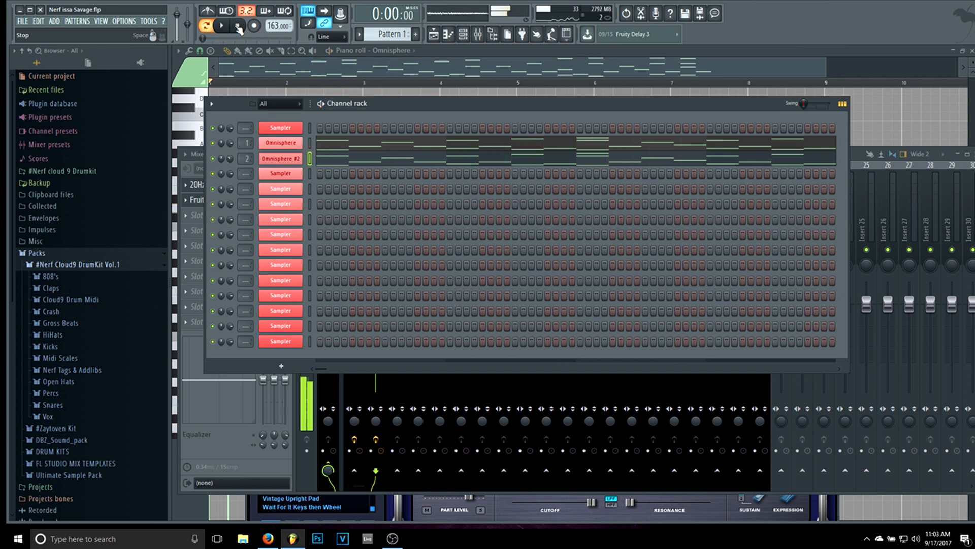
click(479, 34)
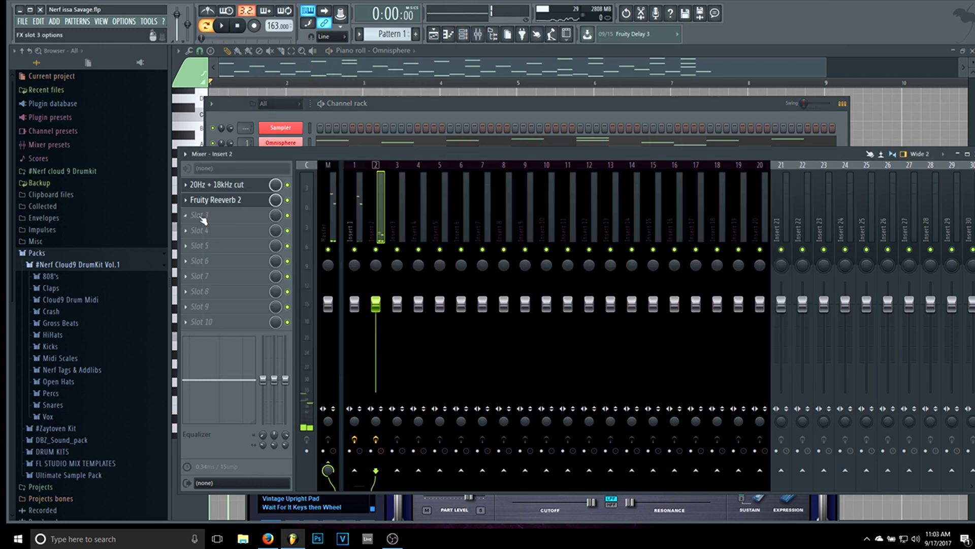
click(426, 112)
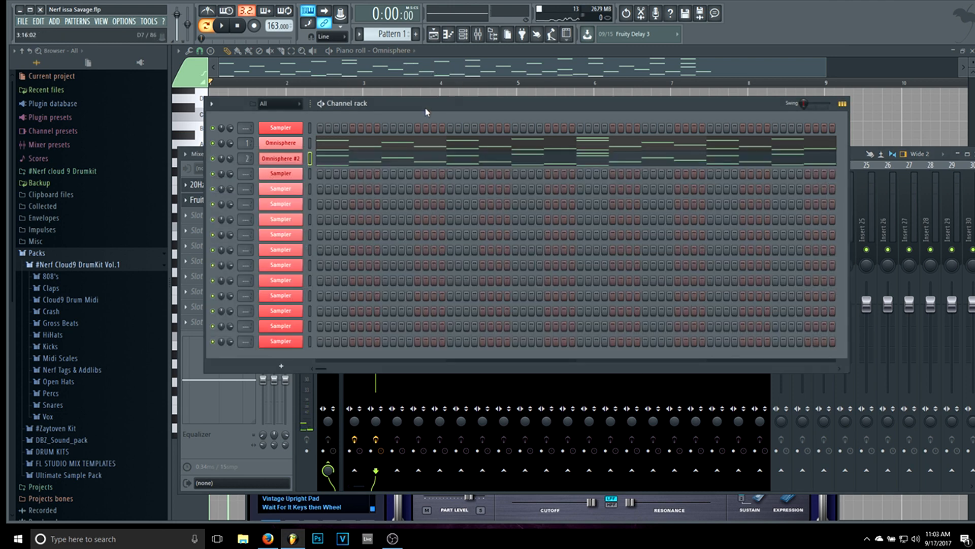
- Delete the empty Sampler channel above the first Omnisphere channel while the pattern plays
key(space)
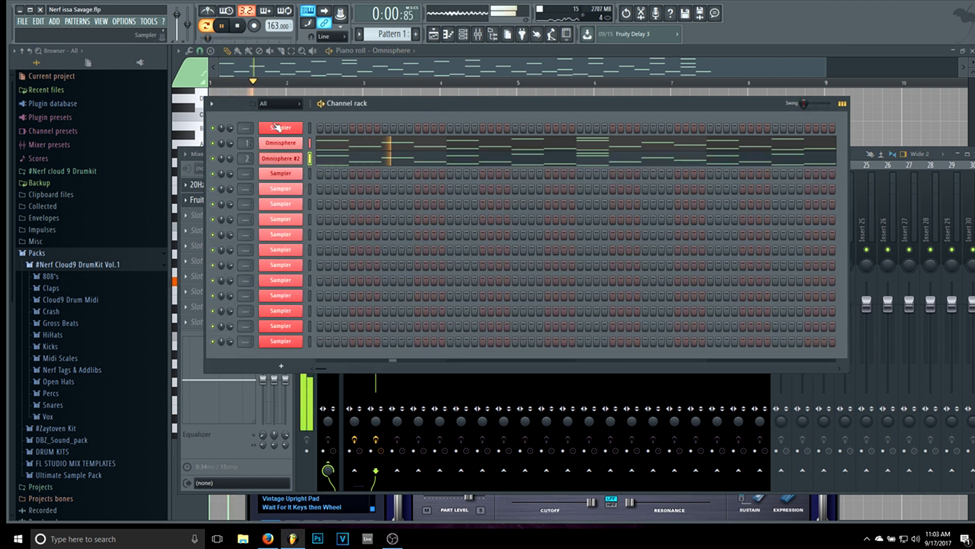
right_click(298, 127)
click(354, 230)
click(545, 298)
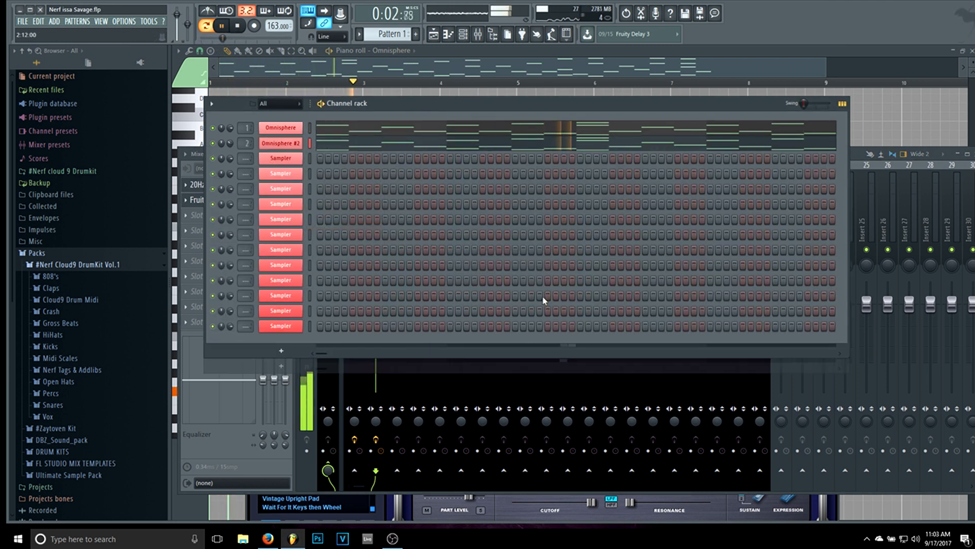
- Play the layered melody through from the start of the pattern
click(237, 25)
click(222, 26)
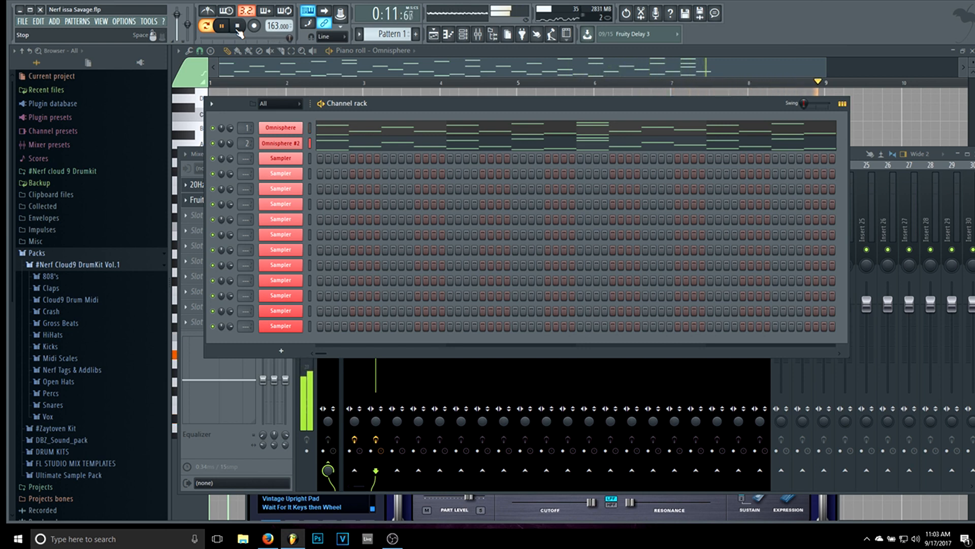
click(237, 27)
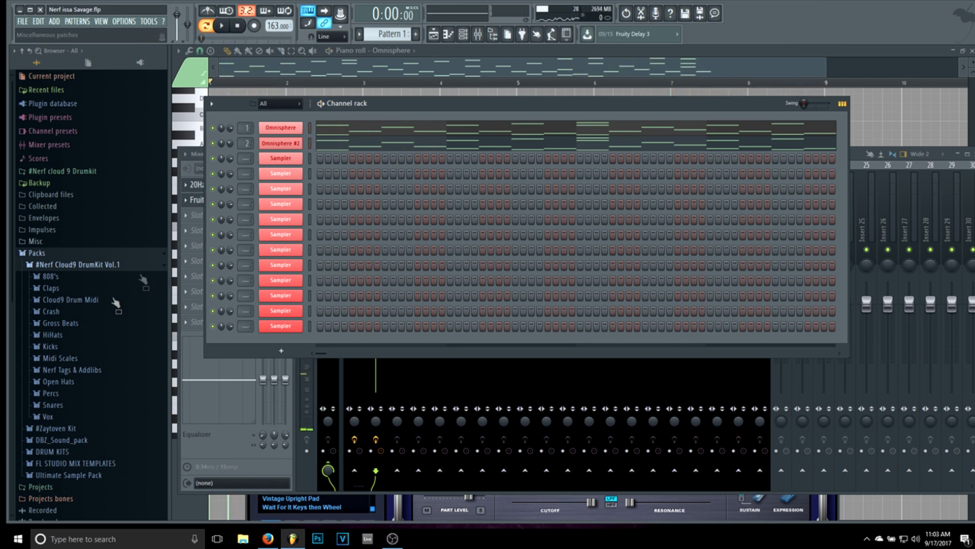
- Audition samples from the drum kit's Claps folder with the melody and load Lil Pump onto the first empty Sampler channel
click(67, 289)
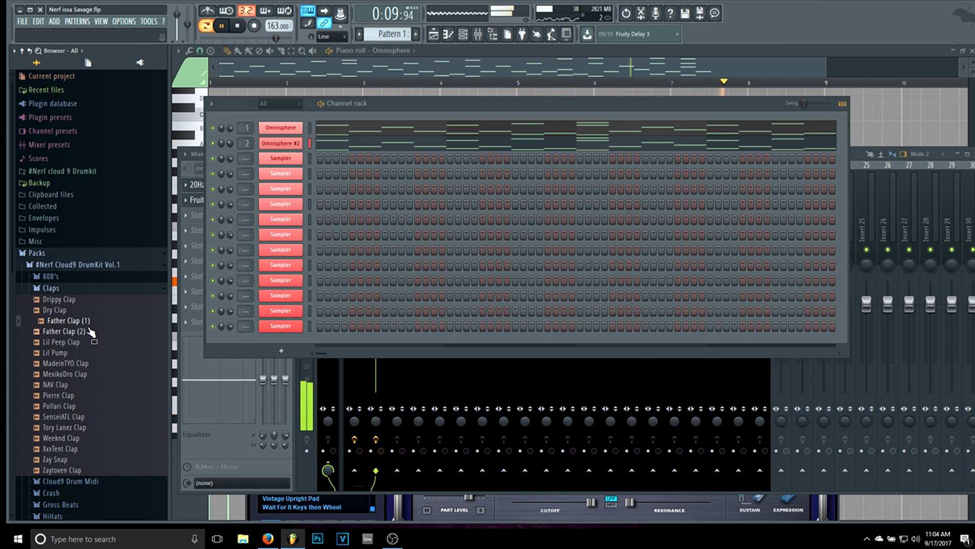
click(72, 384)
mouse_move(78, 370)
mouse_down()
mouse_move(71, 343)
mouse_move(73, 387)
mouse_up()
click(73, 405)
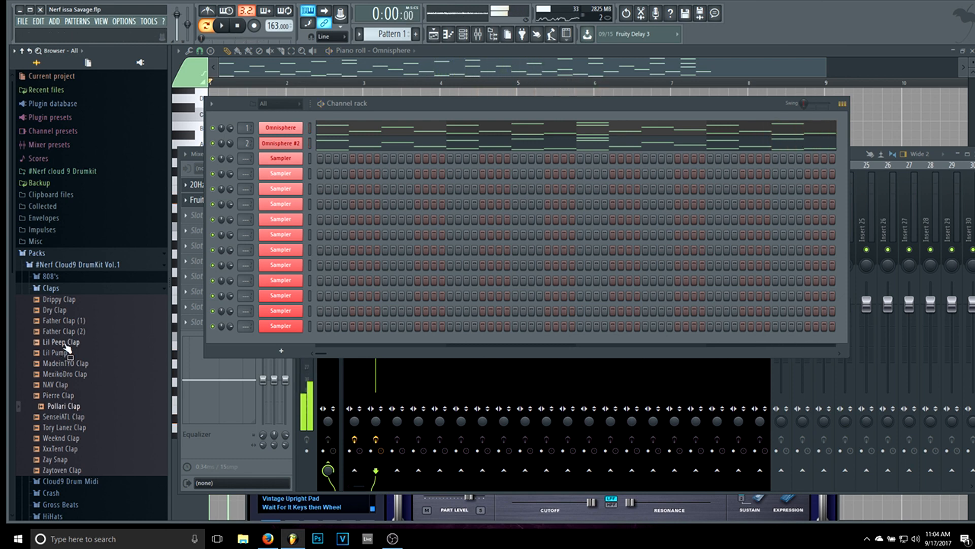
key(space)
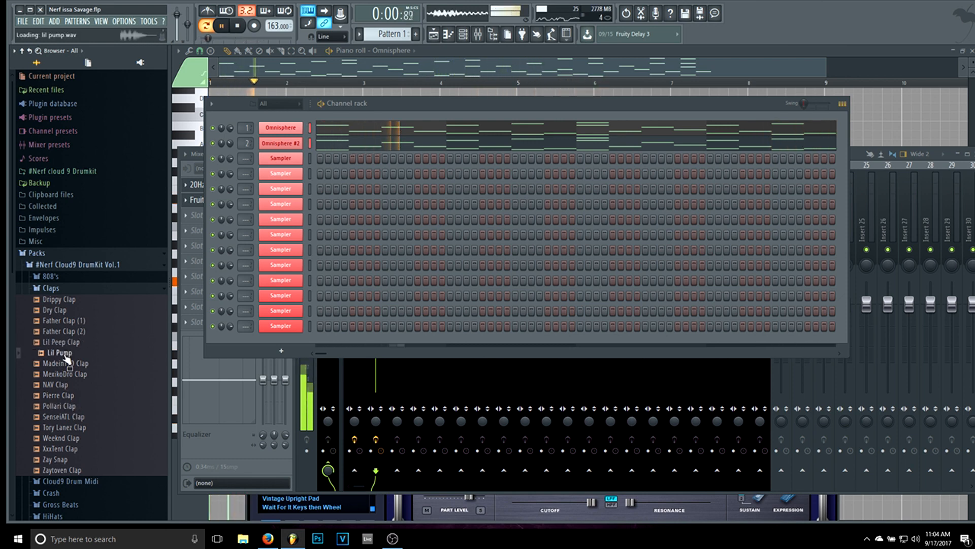
drag(66, 358, 285, 161)
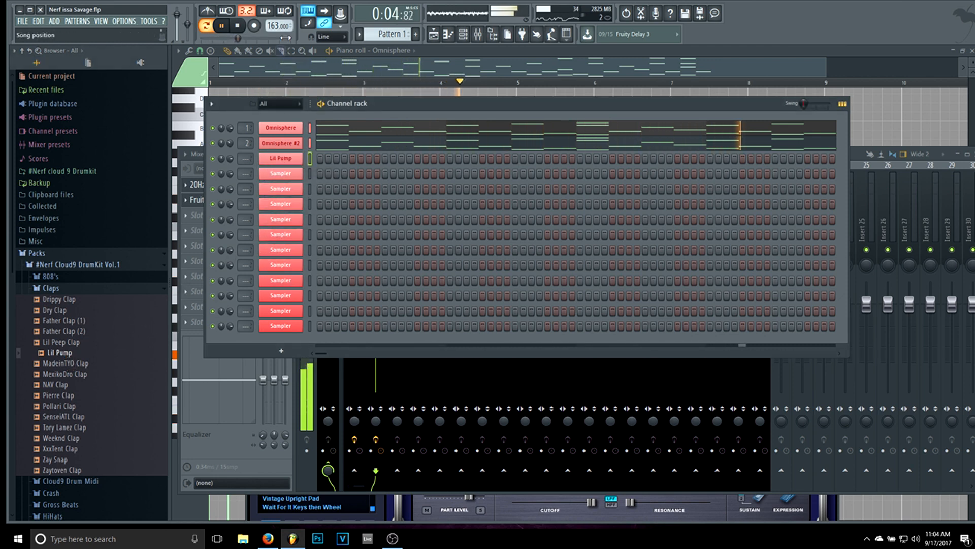
click(237, 26)
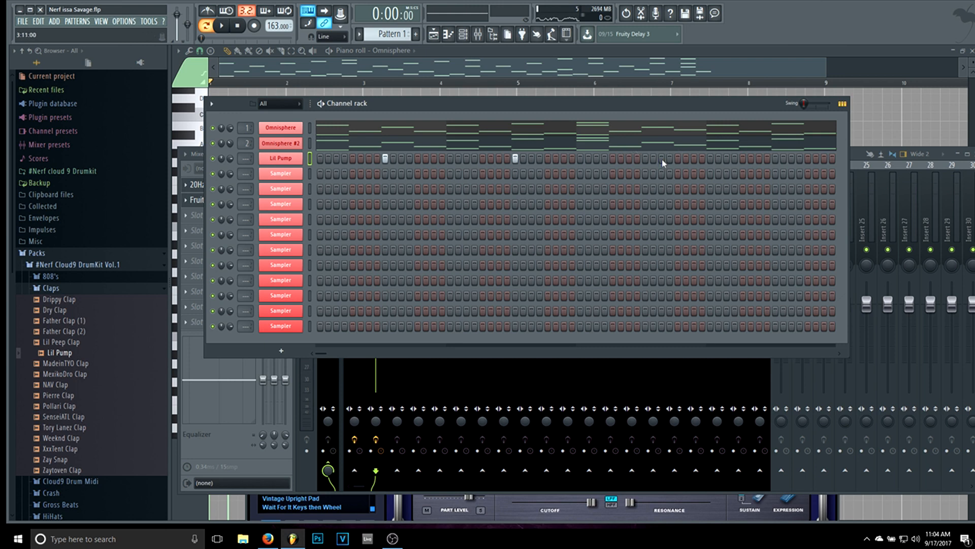
- Place Lil Pump claps on steps 9, 25, 41 and 57 and open the channel in the piano roll
right_click(282, 160)
click(320, 158)
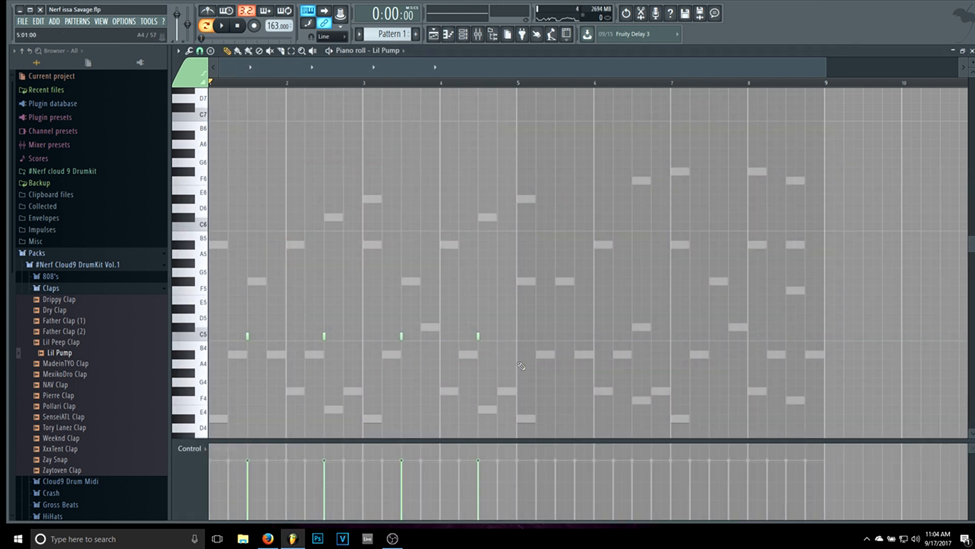
- Copy the four clap notes from bars 1 to 4 into bars 5 to 8
drag(538, 361, 86, 285)
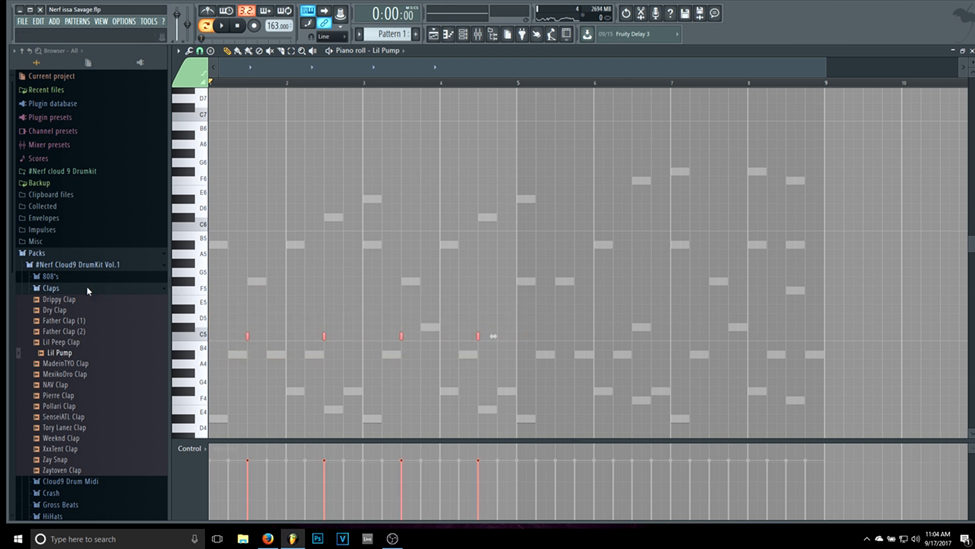
key(ctrl+c)
key(ctrl+v)
key(shift+Right)
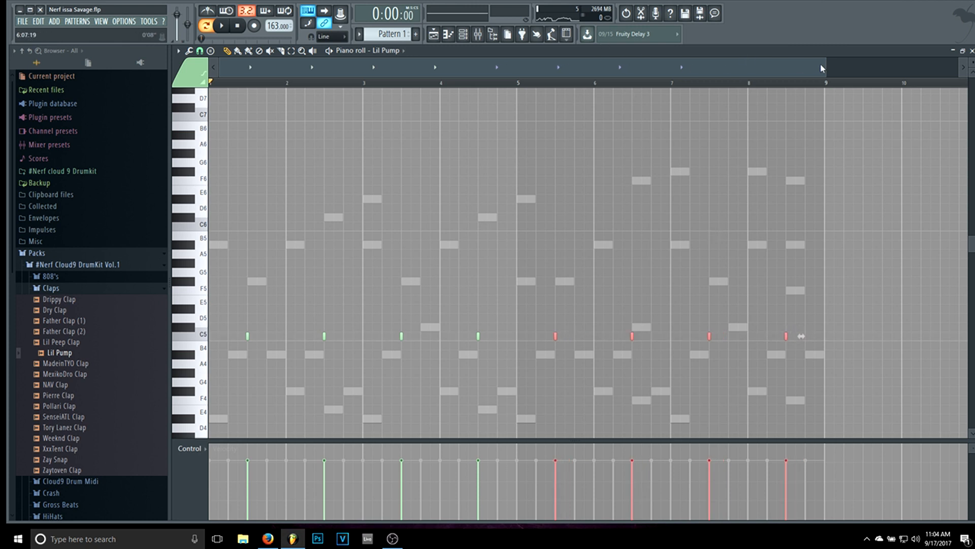
drag(828, 64, 795, 64)
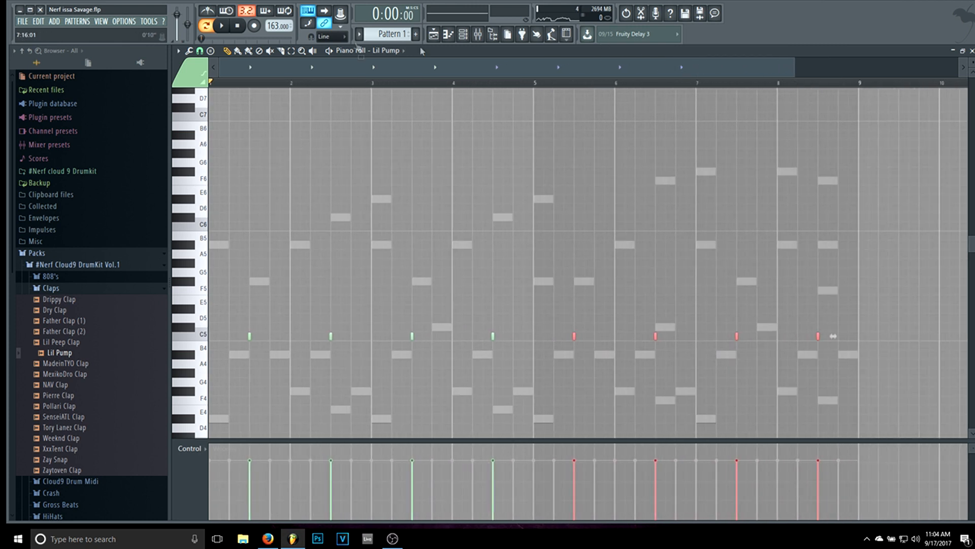
- Raise the volume multiplier of the Lil Pump clap channel and check it against the melody
click(475, 37)
key(space)
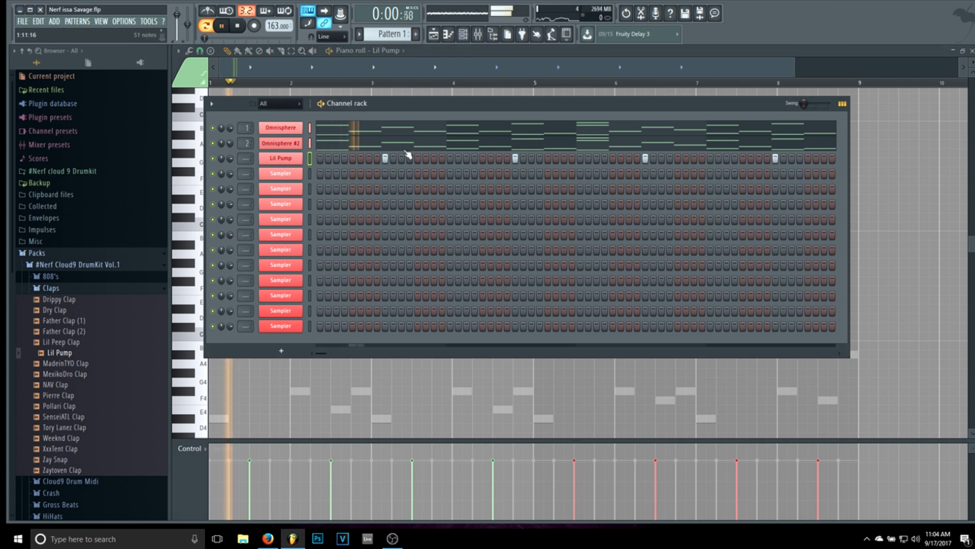
click(280, 158)
click(248, 130)
key(space)
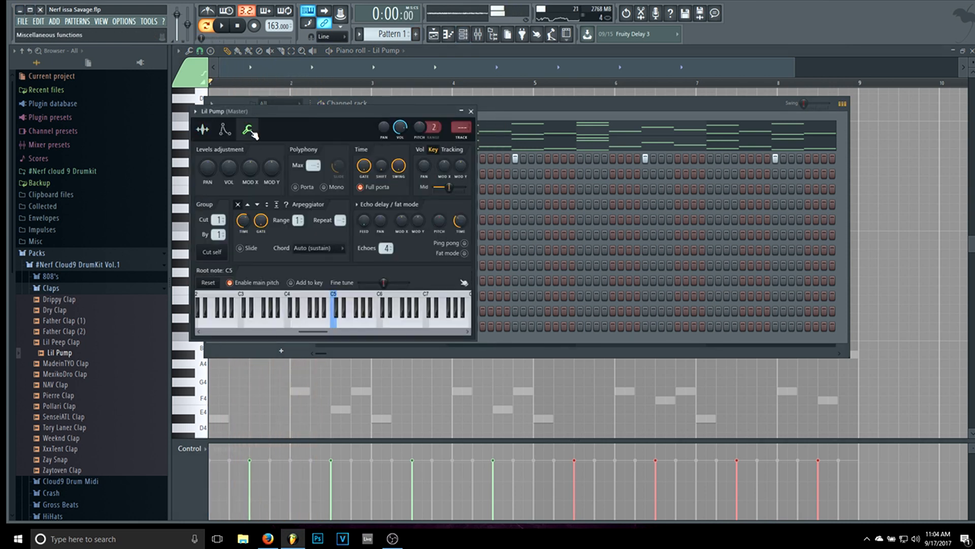
key(space)
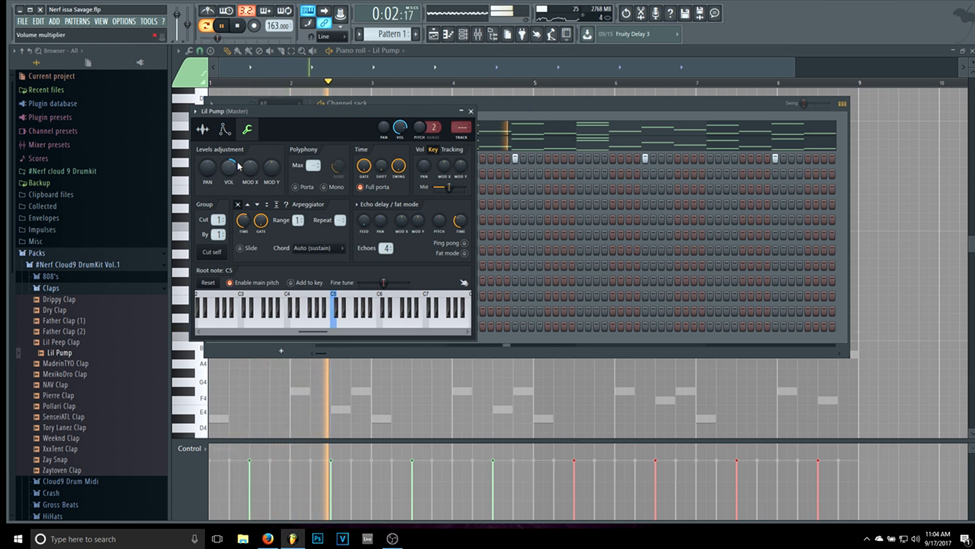
click(471, 111)
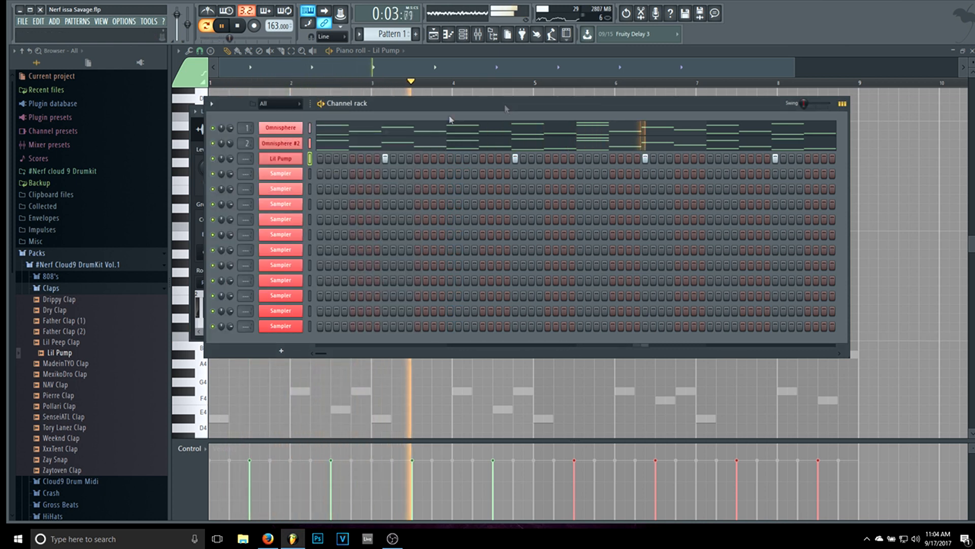
- Open the drum kit's Snares folder and audition samples down to Luger Snare over the playing pattern
click(68, 289)
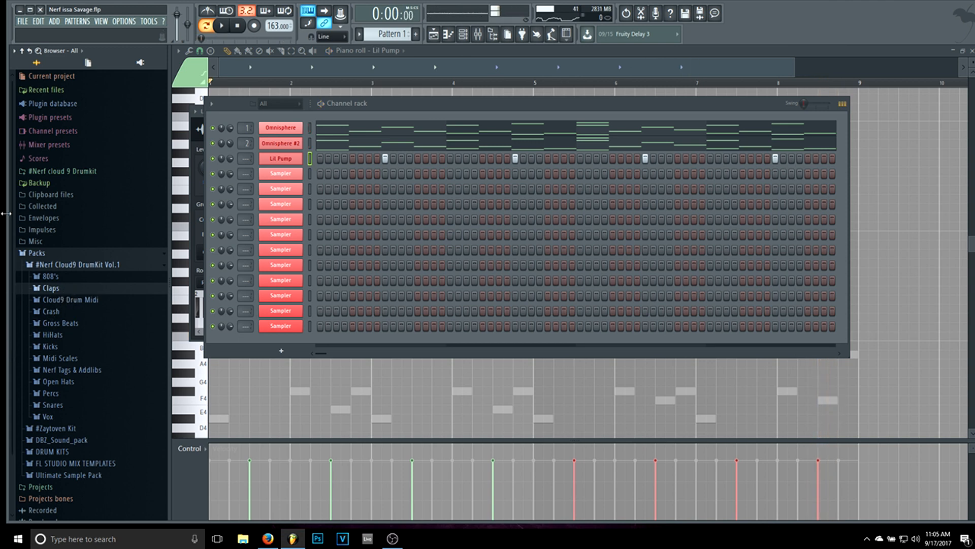
click(102, 396)
click(74, 339)
click(79, 351)
key(space)
click(115, 417)
click(96, 447)
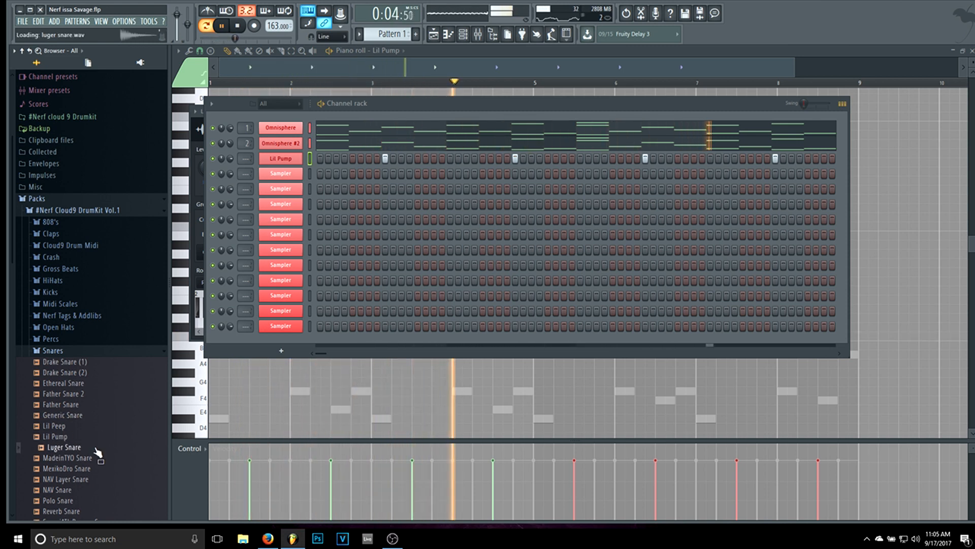
- Audition the remaining snares with the beat, including TM88 Snare, Weeknd Snare and Zay Bounce Snare
scroll(96, 450, down, 4)
click(83, 426)
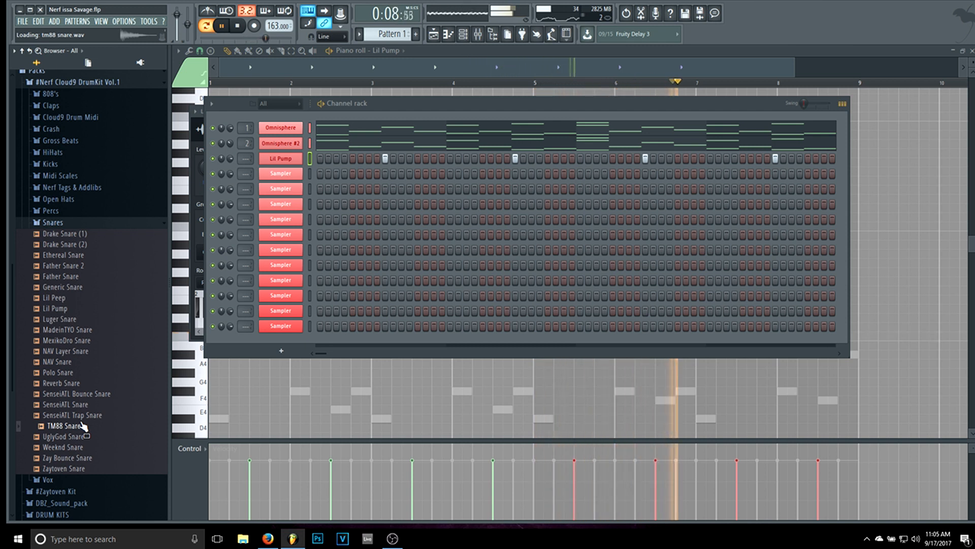
click(76, 447)
key(space)
key(space)
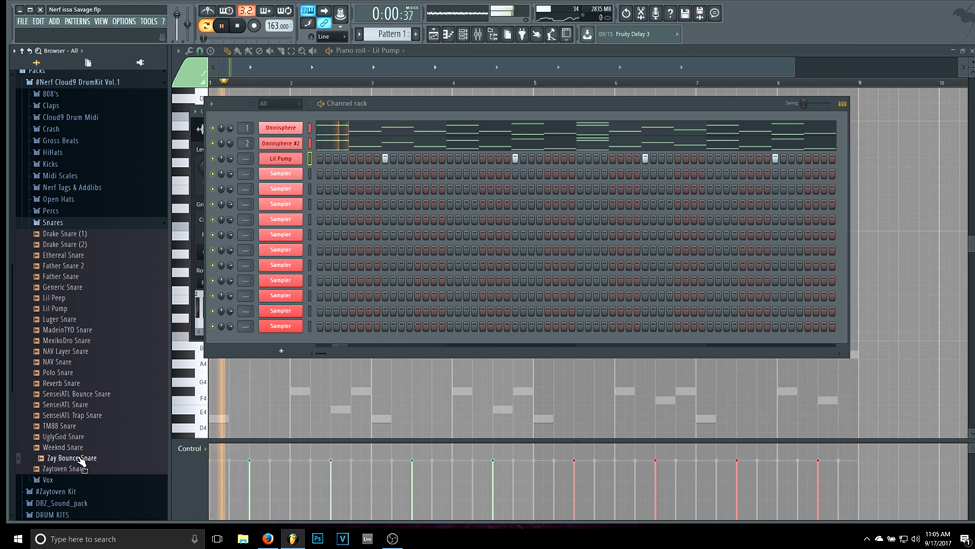
key(space)
- Load Zay Bounce Snare onto the empty channel below the clap, place a hit on step 15 and audition it
drag(81, 460, 293, 177)
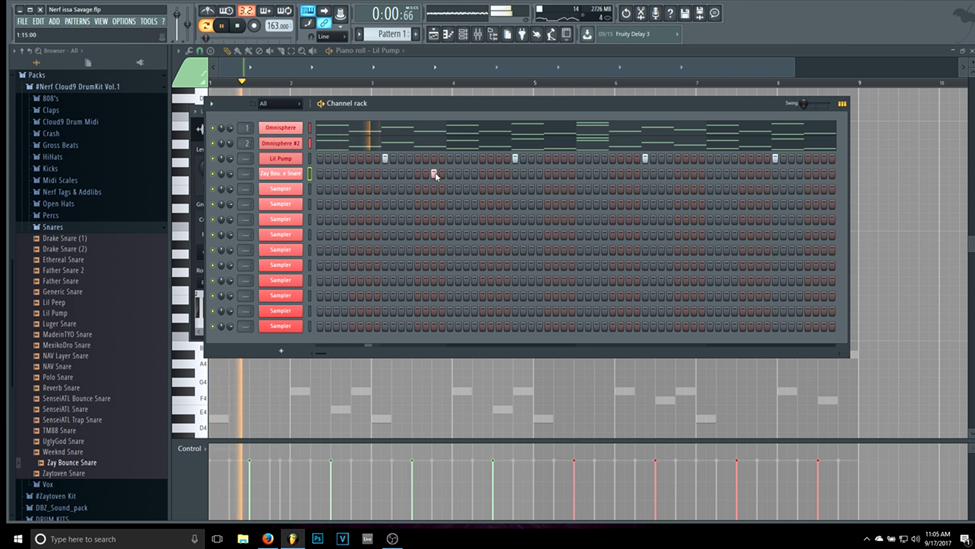
right_click(298, 173)
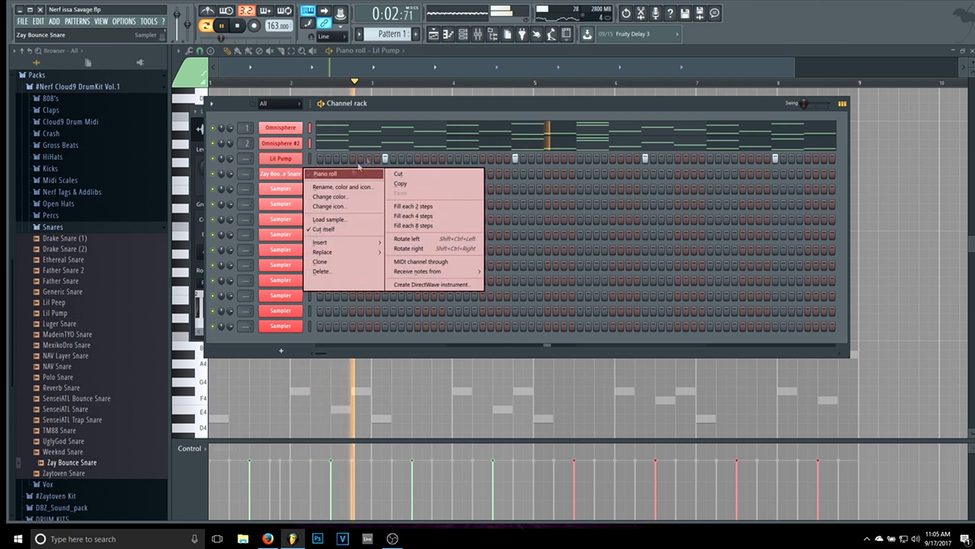
click(384, 105)
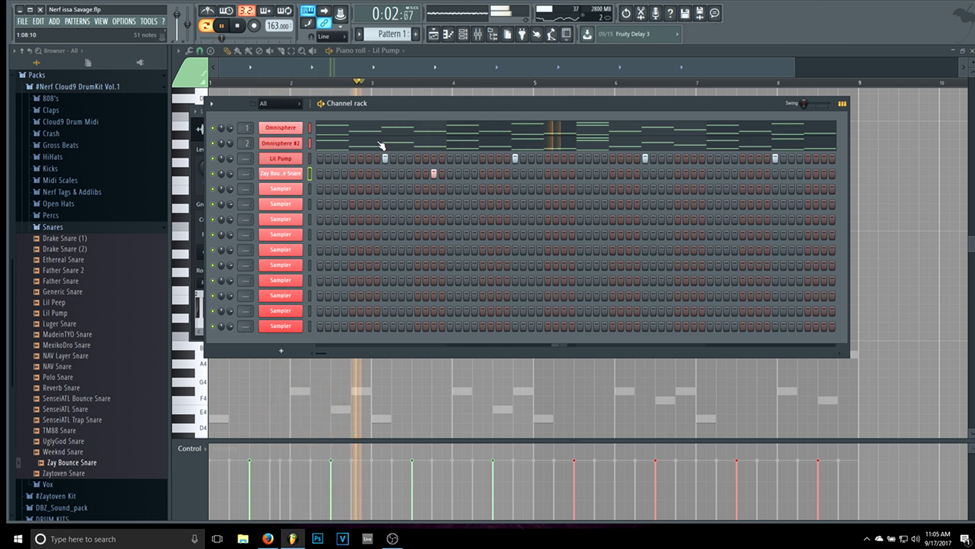
key(space)
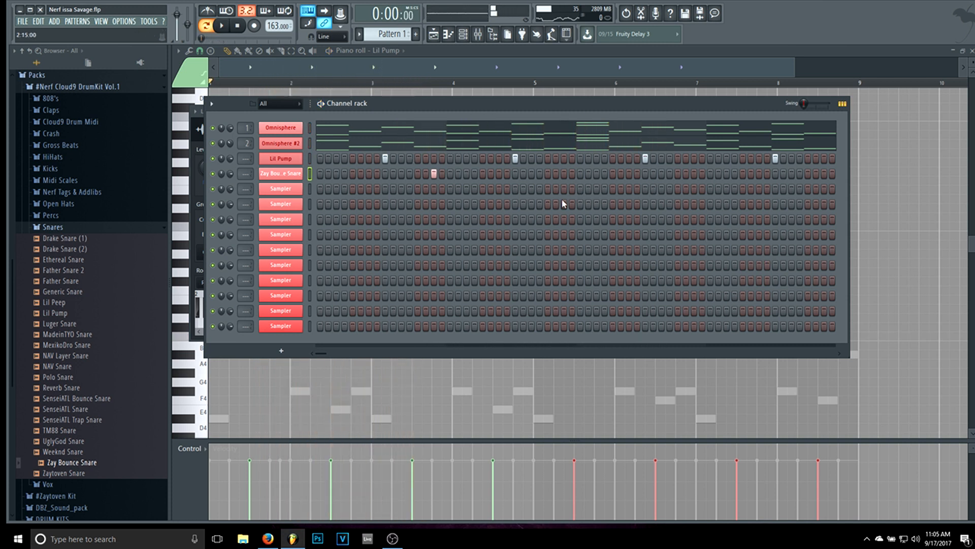
- Place Zay Bounce Snare hits on steps 27 and 31, leave step 35 empty, and check them with the melody
click(597, 174)
key(space)
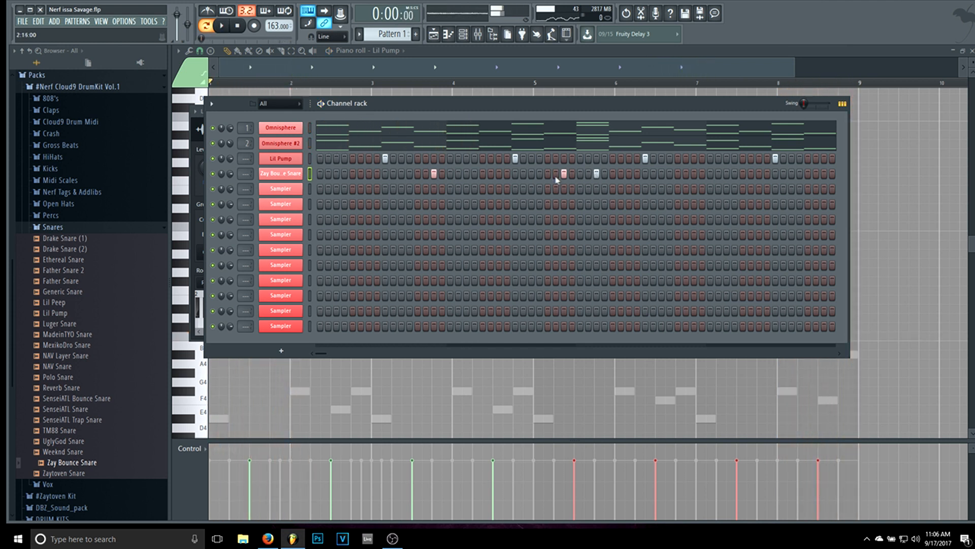
click(532, 174)
key(space)
click(597, 174)
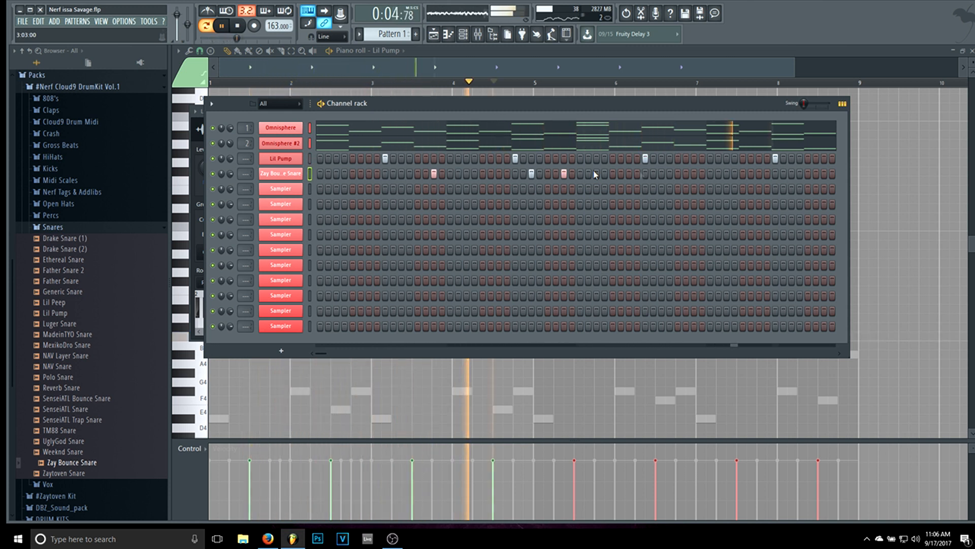
key(space)
- Add Zay Bounce Snare hits on steps 45 and 63 while the pattern plays, and stop playback
click(678, 173)
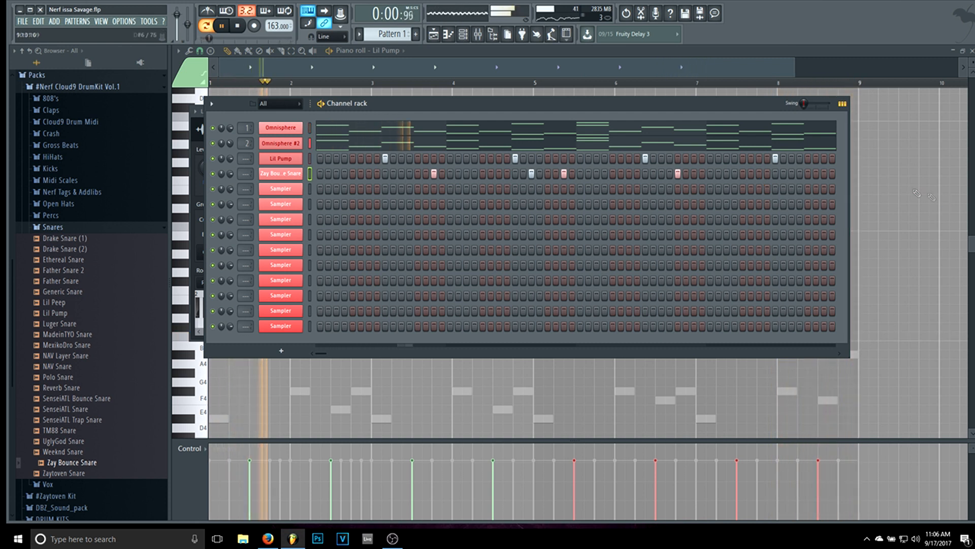
click(824, 173)
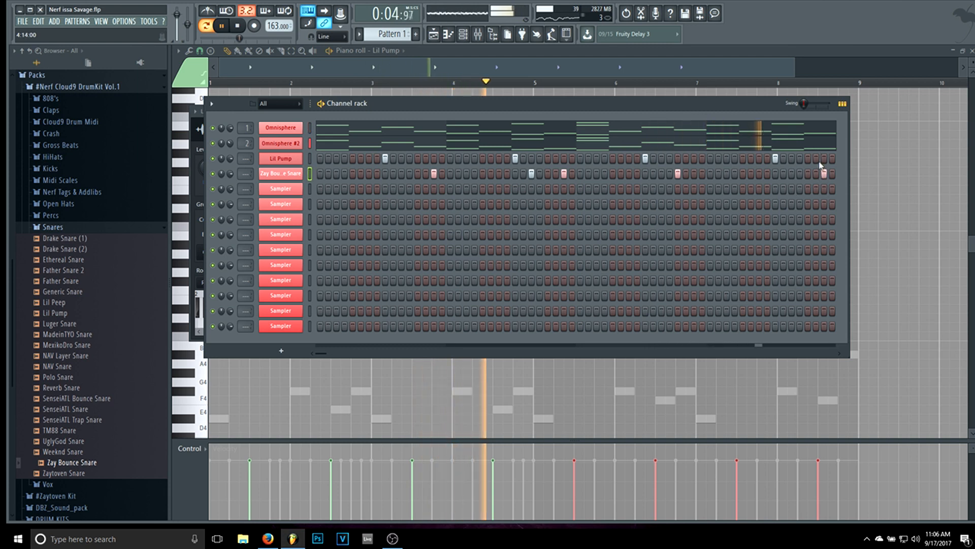
key(space)
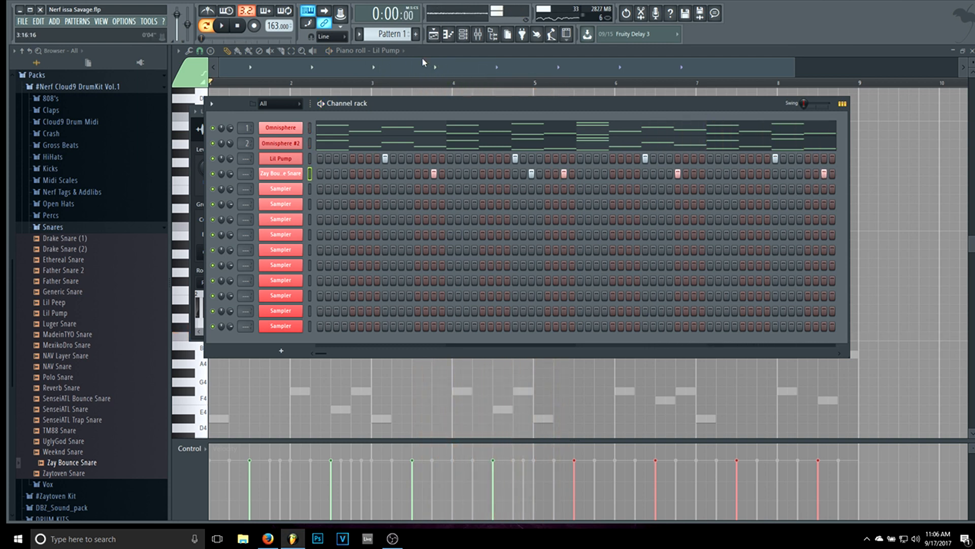
- Duplicate the five Zay Bounce Snare notes into bars 5 to 8 in the piano roll and audition the longer pattern
right_click(281, 173)
click(320, 171)
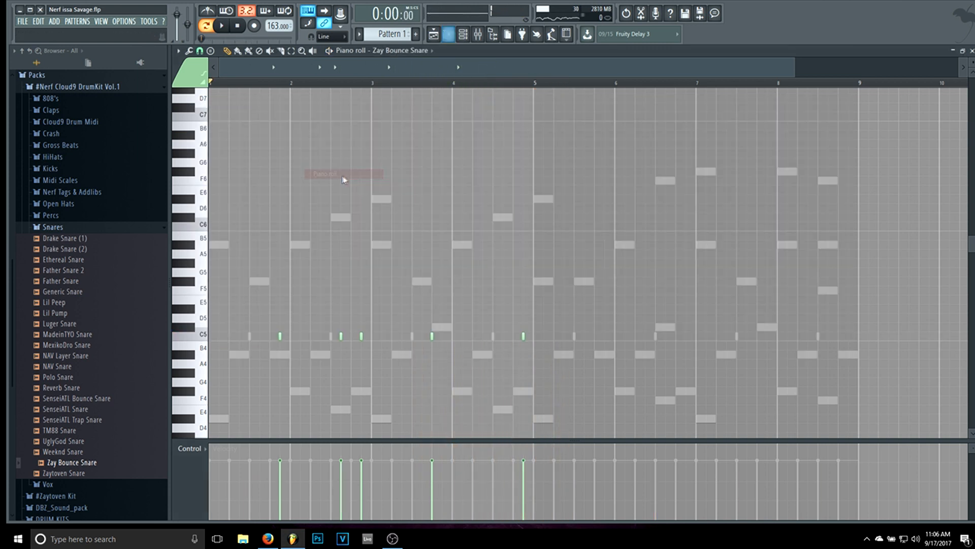
drag(579, 323, 167, 254)
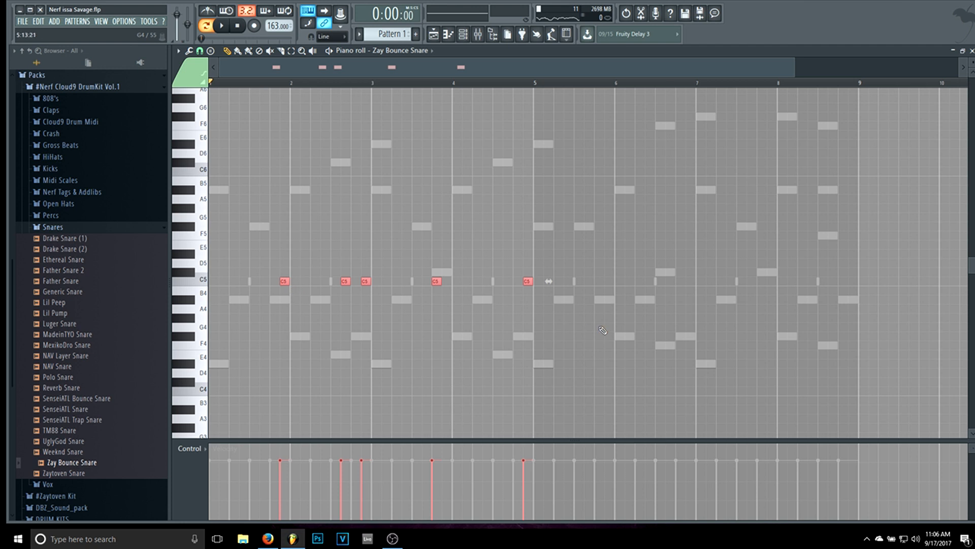
key(shift+Right)
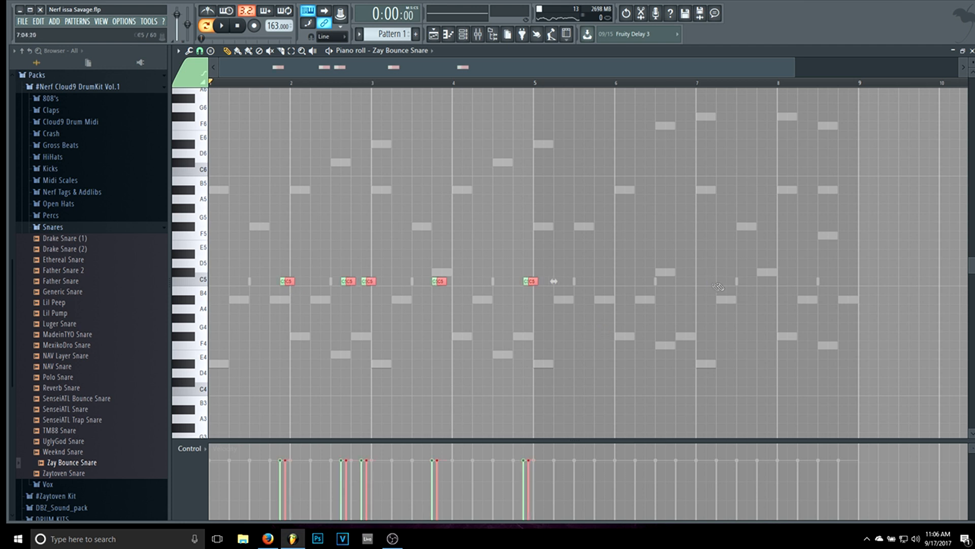
drag(370, 282, 688, 273)
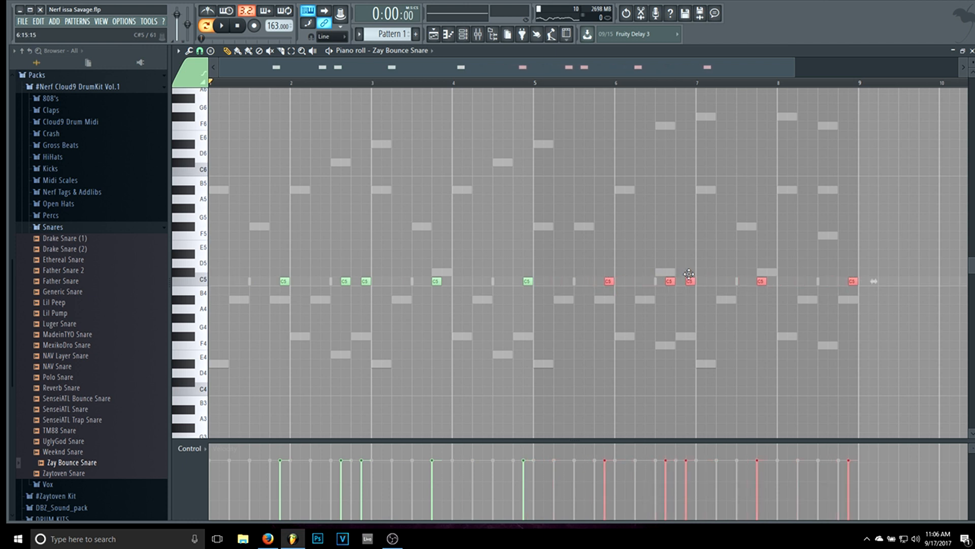
drag(691, 273, 685, 273)
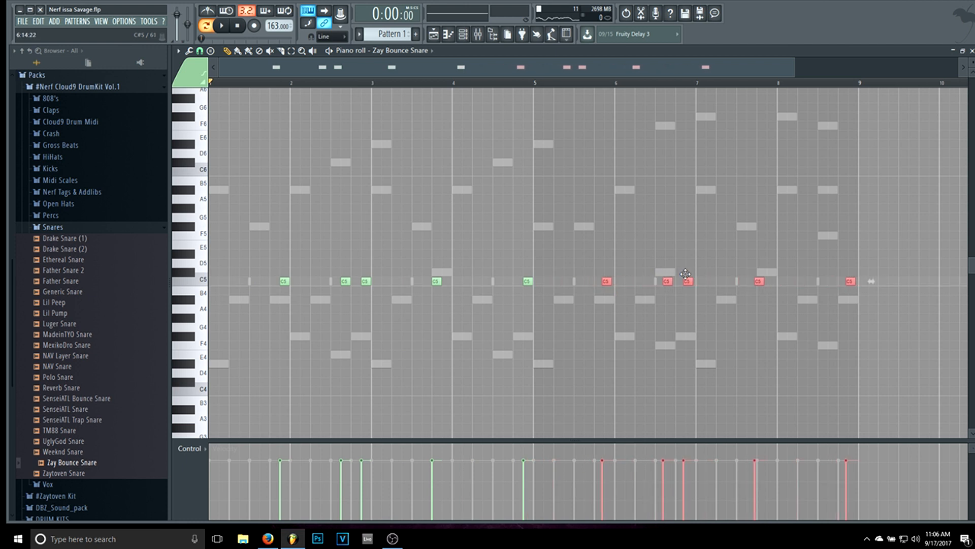
drag(687, 274, 689, 273)
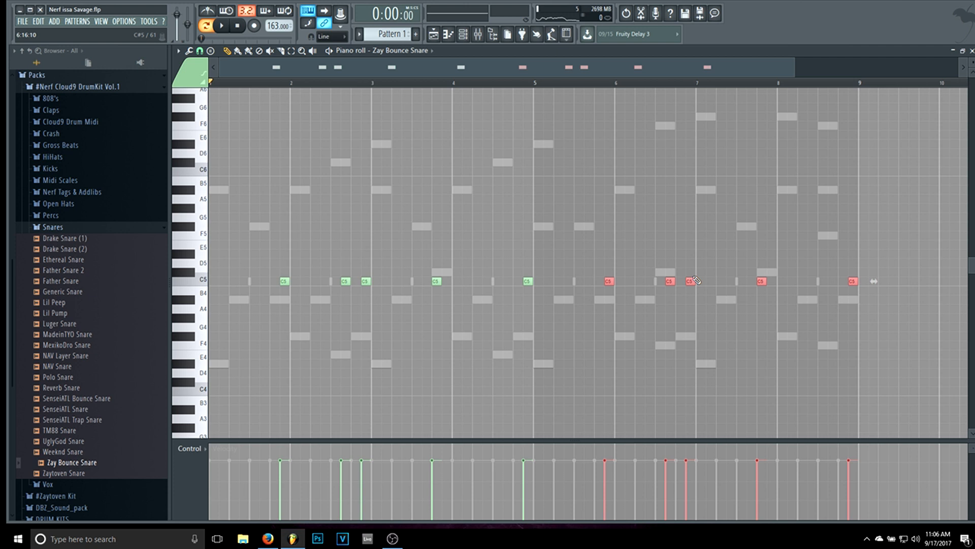
key(space)
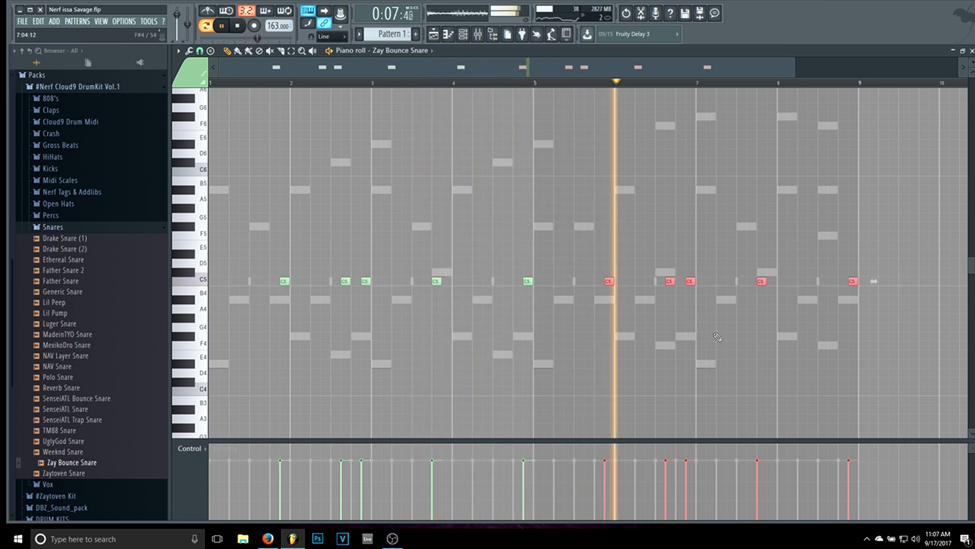
key(space)
key(space)
key(space)
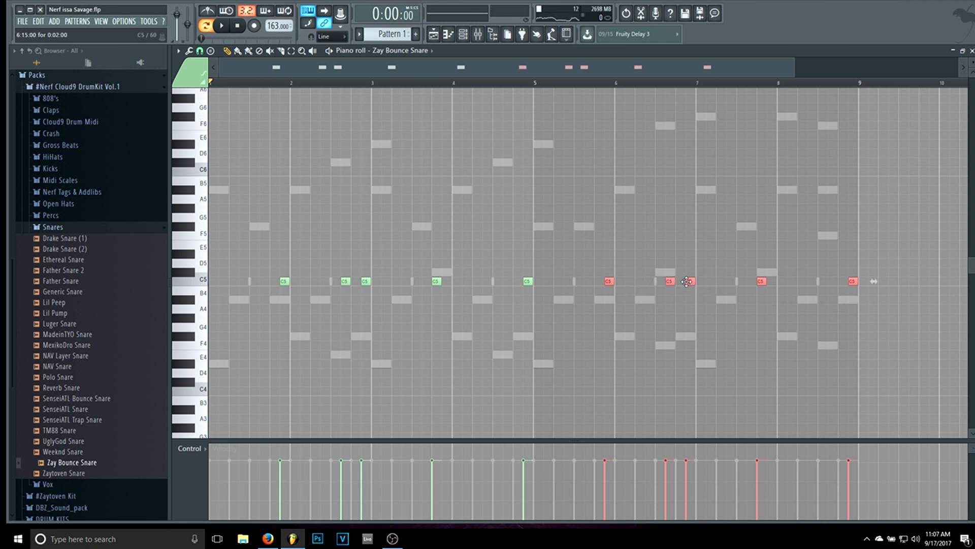
- Add a C5 snare note on step 11 of bar 5 and move the first bar 6 note to step 13 while auditioning
key(space)
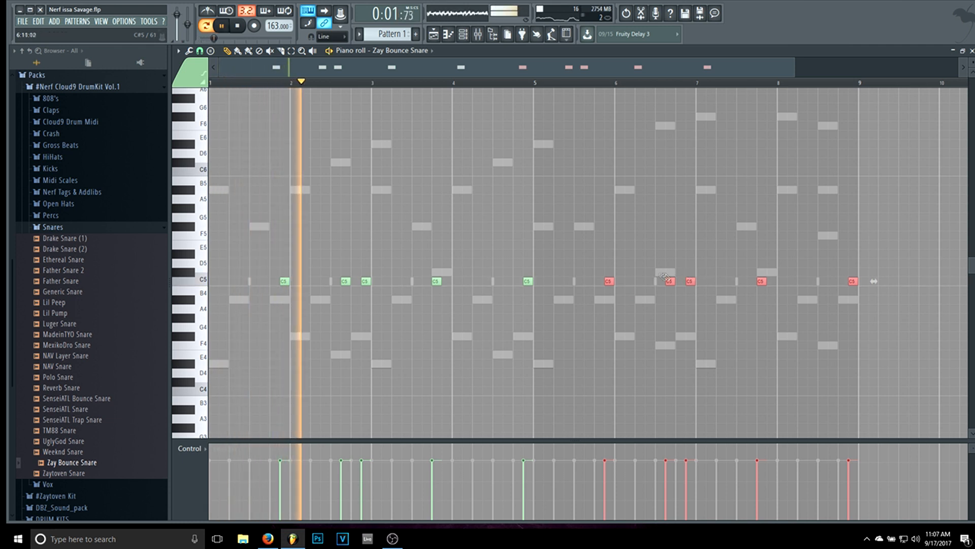
click(588, 282)
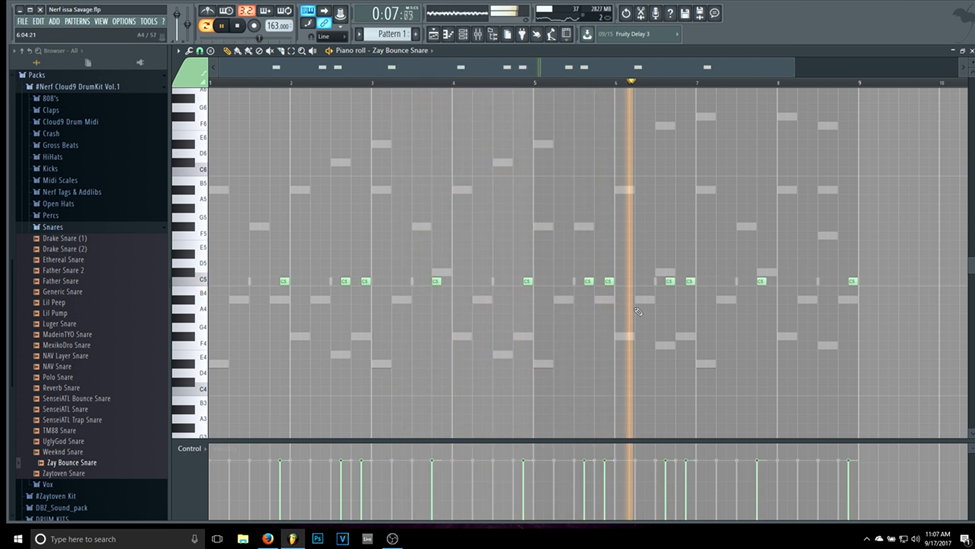
key(space)
drag(671, 283, 681, 283)
key(space)
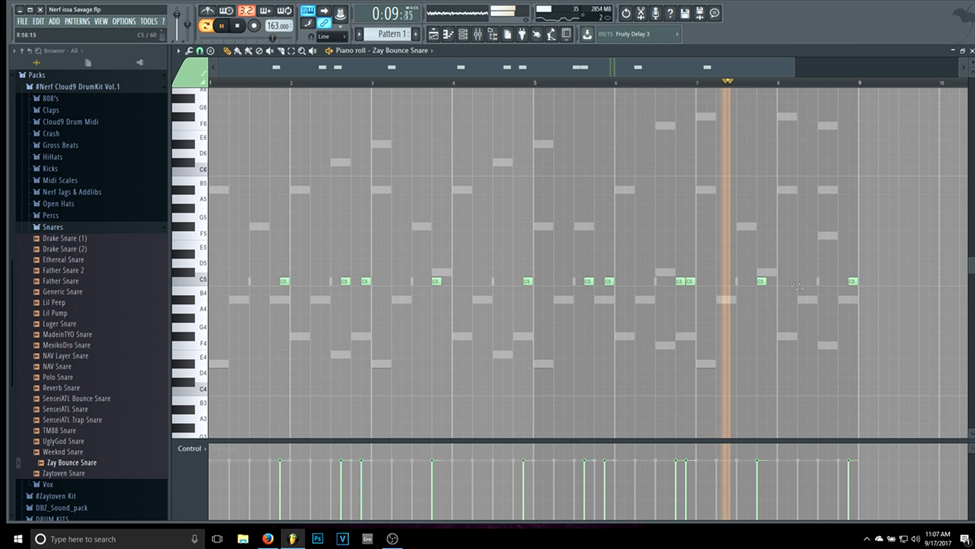
- Try moving the bar 7 snare note to the start of bar 8 and the last note to step 9
drag(763, 282, 782, 283)
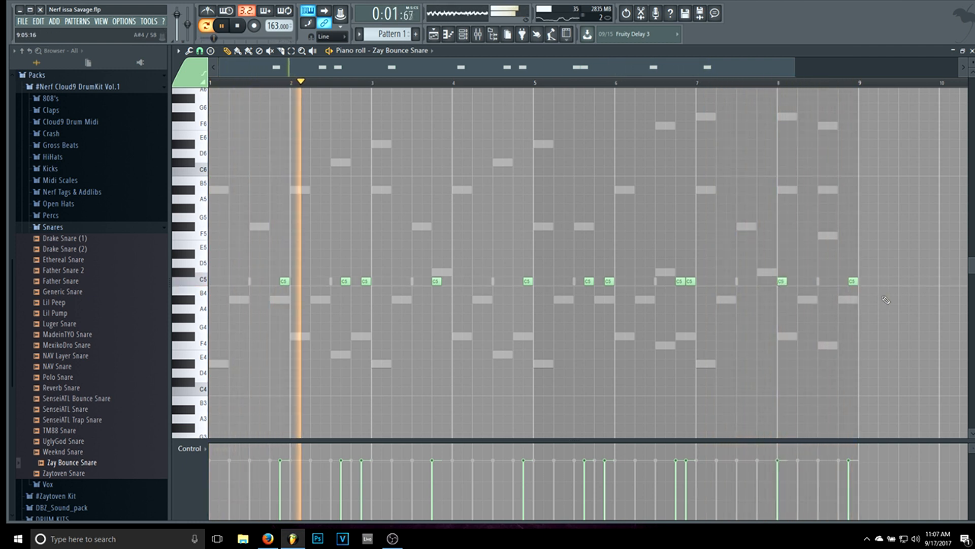
drag(854, 282, 824, 282)
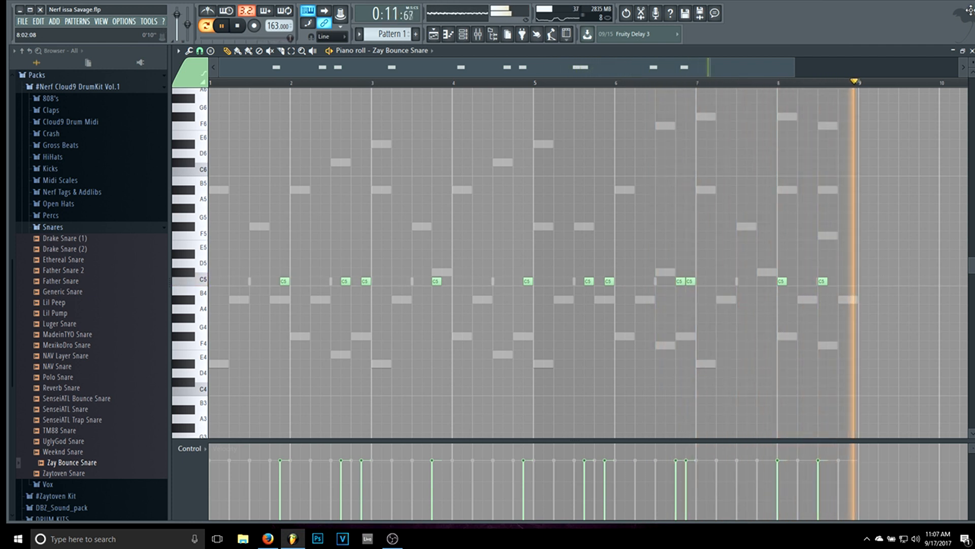
key(space)
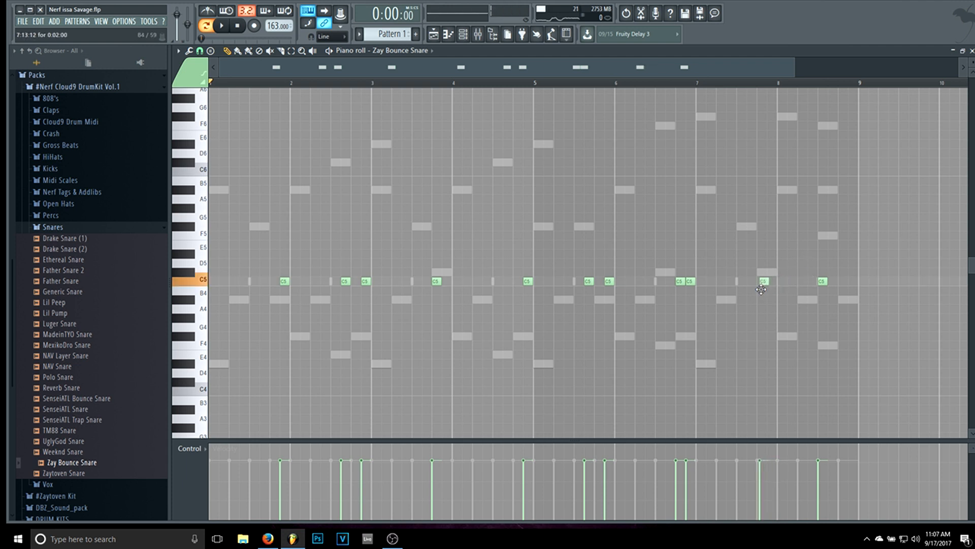
- Return the last two snare notes to step 13 of bar 7 and step 15 of bar 8, listening to the beat
key(space)
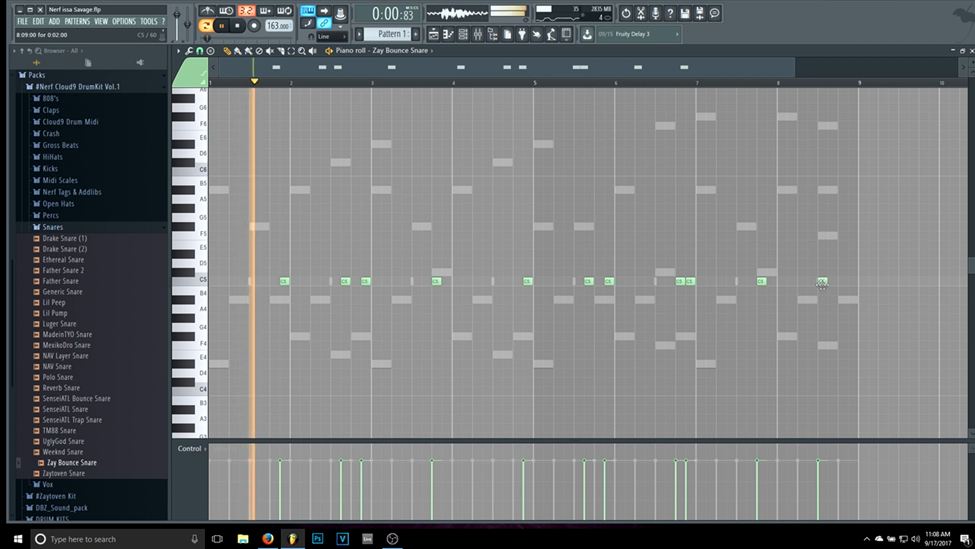
drag(823, 282, 841, 287)
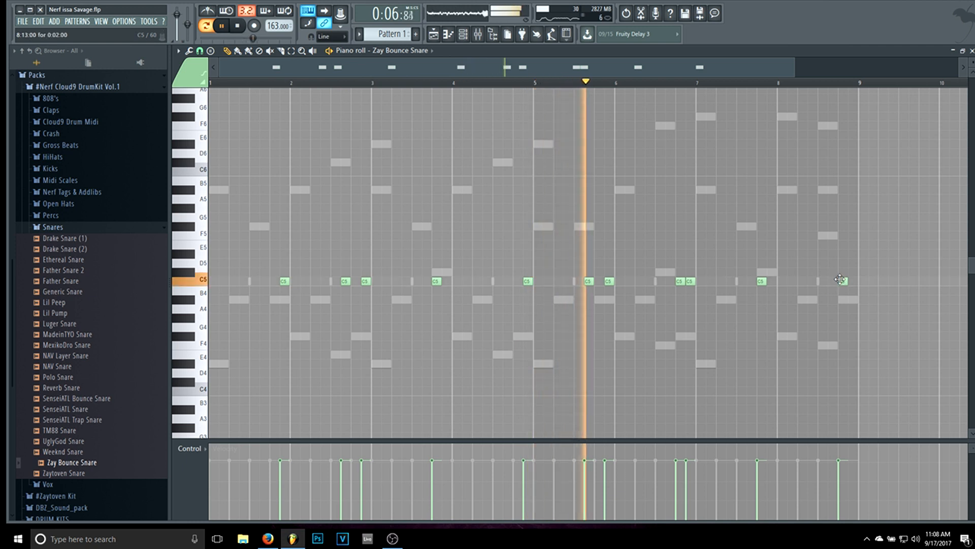
drag(842, 280, 853, 281)
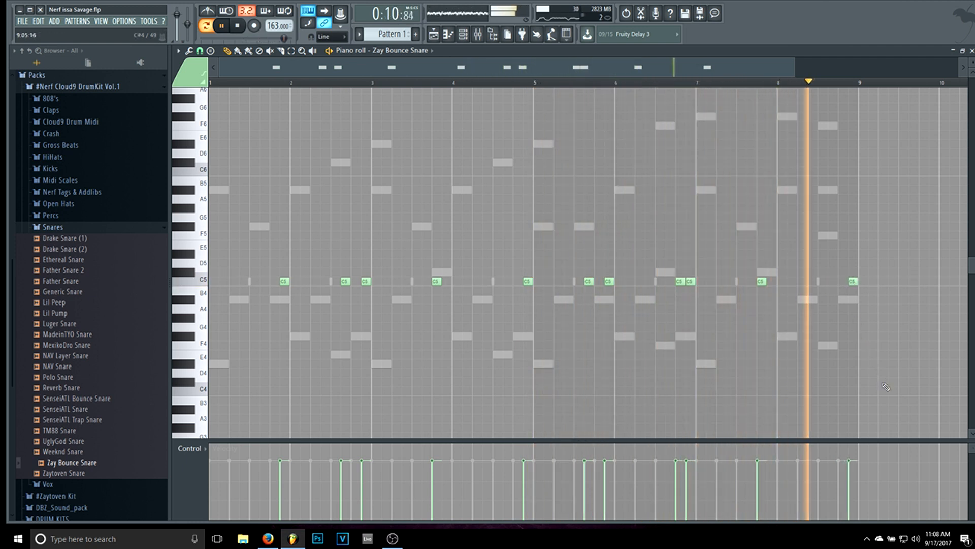
click(238, 25)
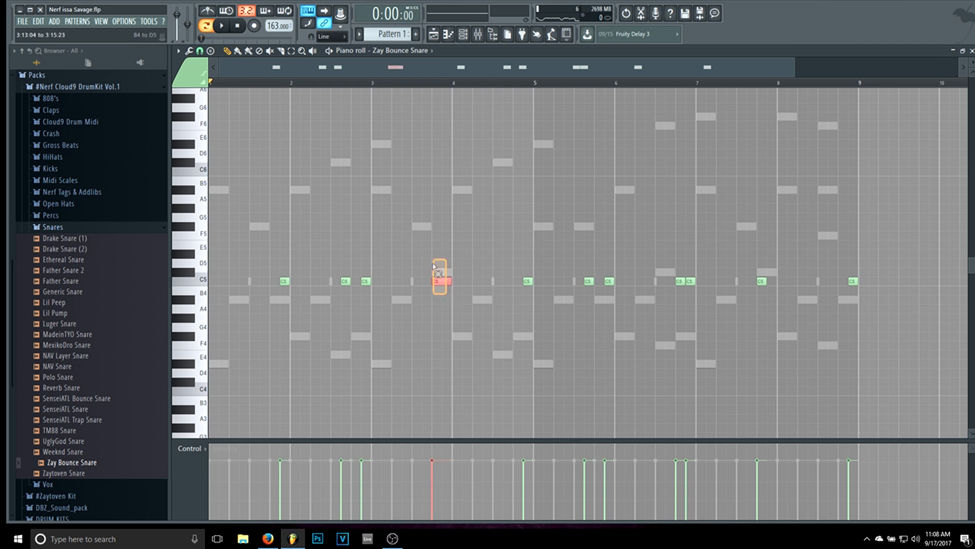
- Set the piano roll snap to 1/3 step and chop the four-step snare note at the end of bar 3 into a roll
click(190, 50)
click(200, 51)
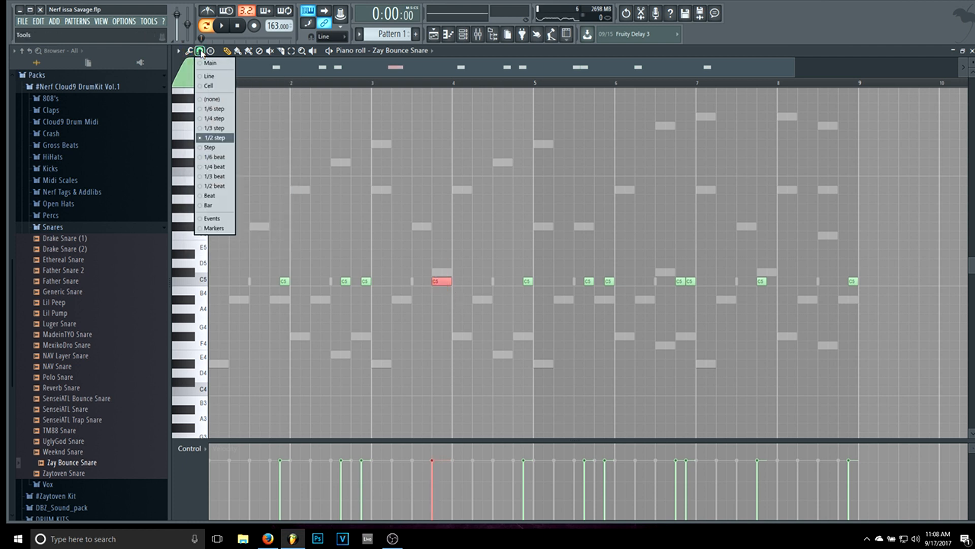
click(217, 128)
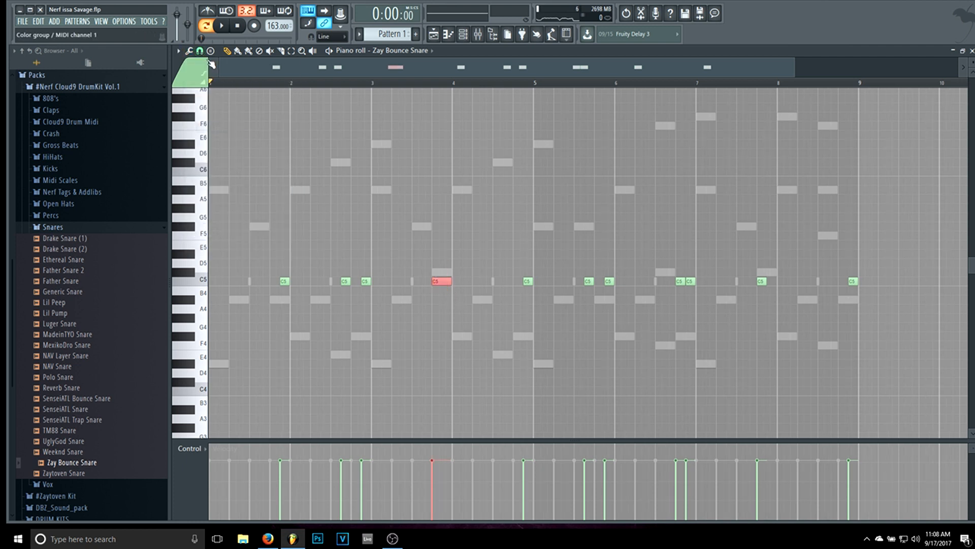
click(211, 51)
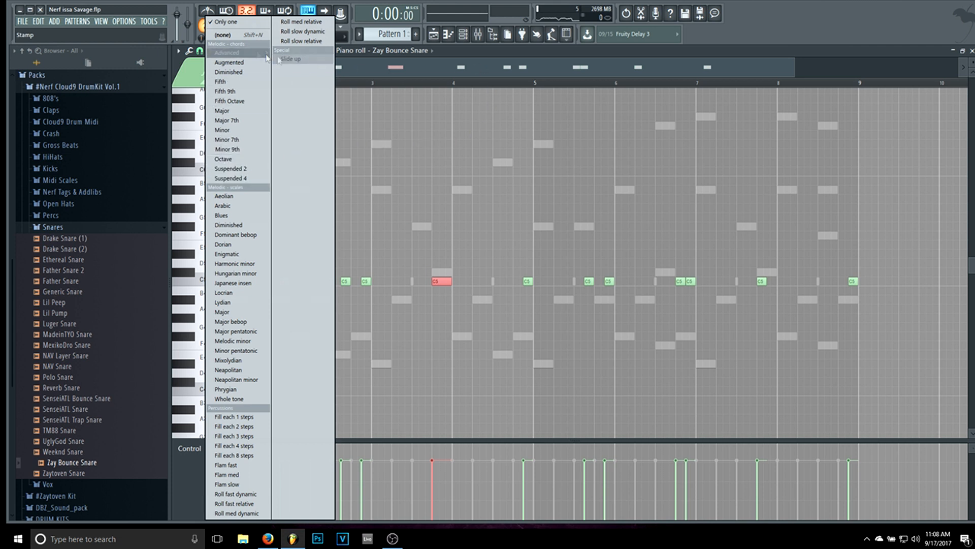
click(501, 72)
drag(458, 292, 421, 266)
key(ctrl+u)
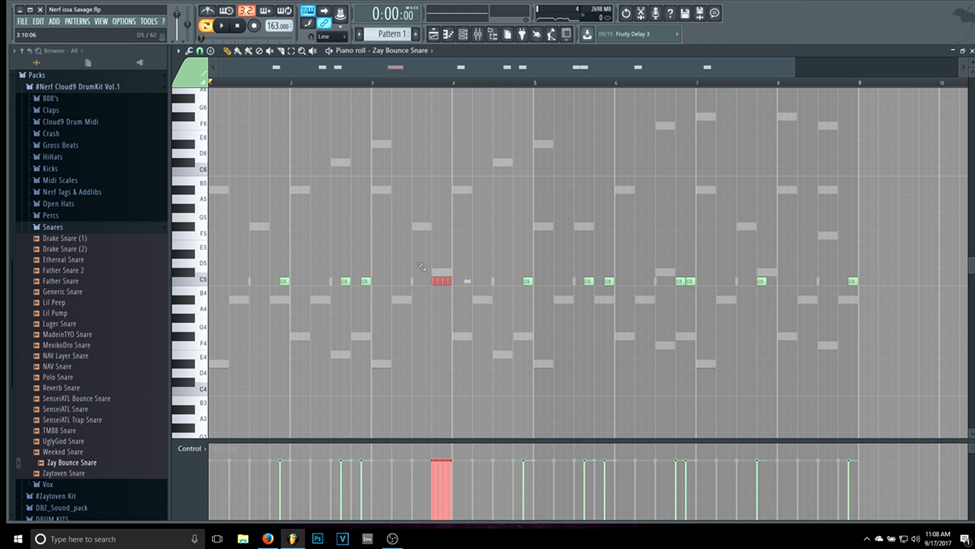
key(space)
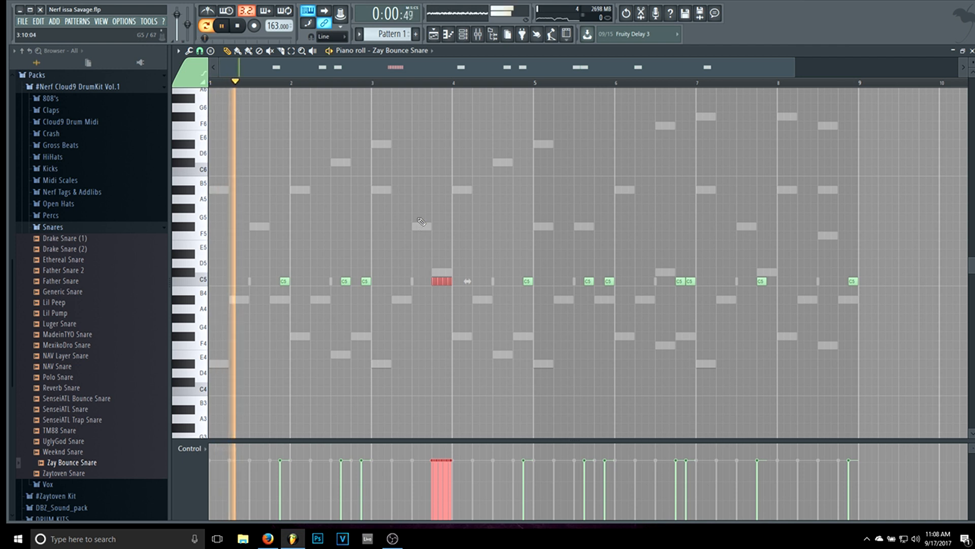
- Trim the chopped snare roll in bar 3 to its first four slices and audition it
scroll(676, 153, up, 2)
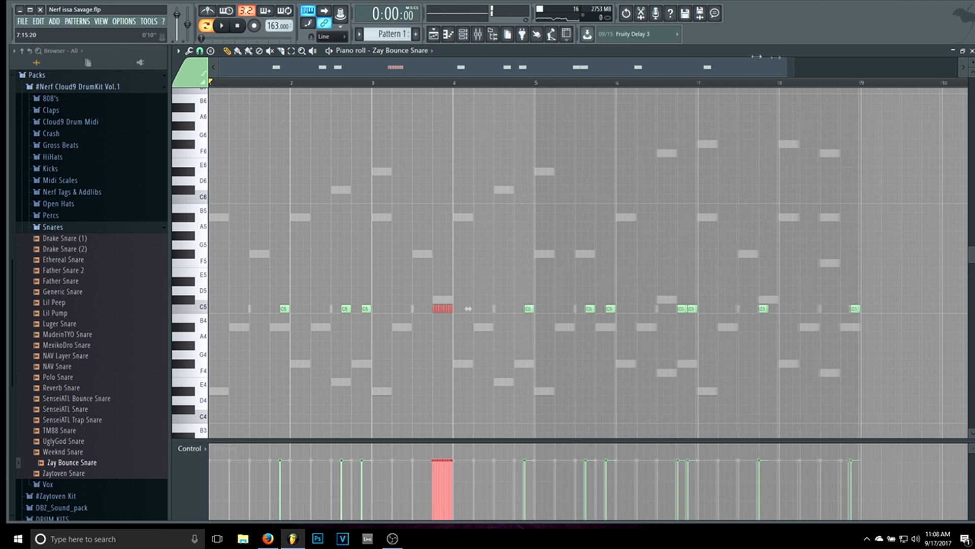
drag(791, 67, 446, 57)
drag(370, 67, 441, 75)
key(space)
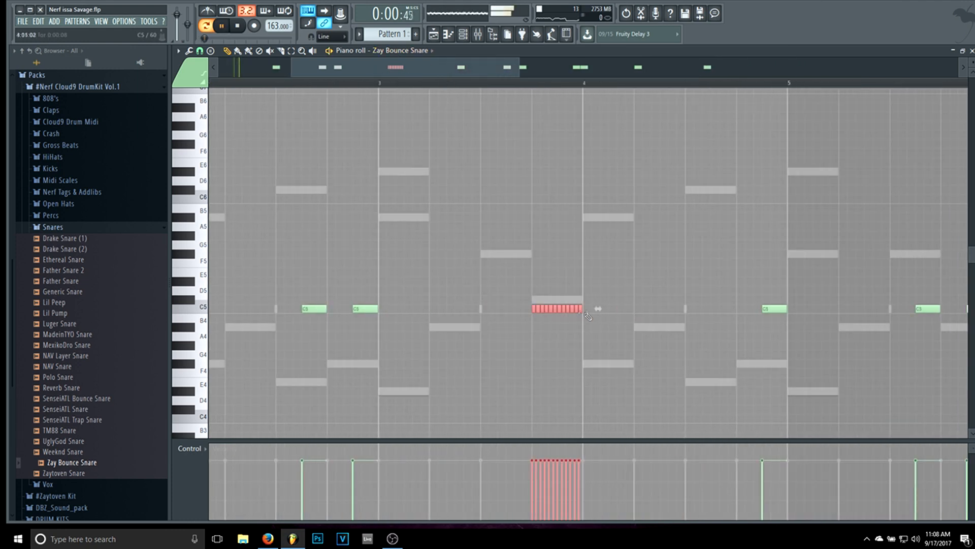
drag(571, 310, 561, 312)
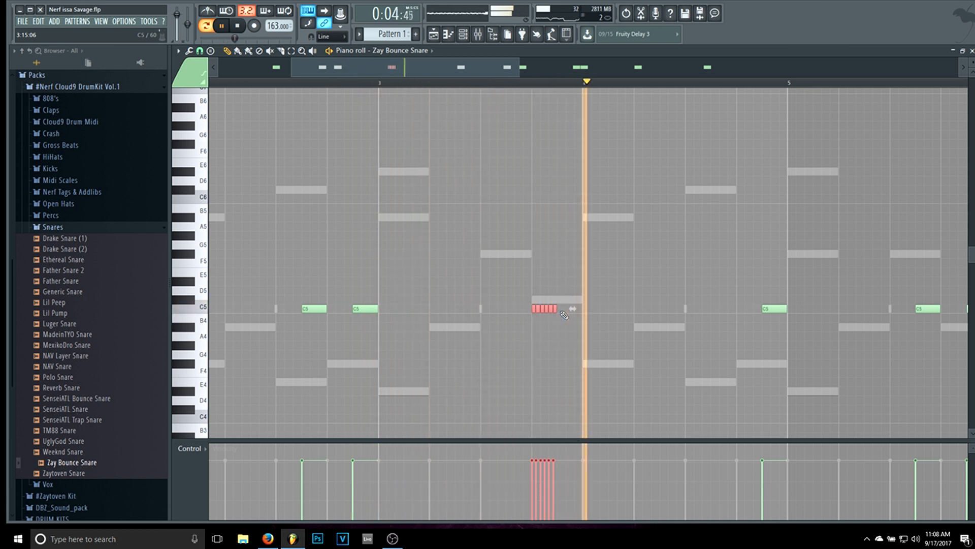
key(space)
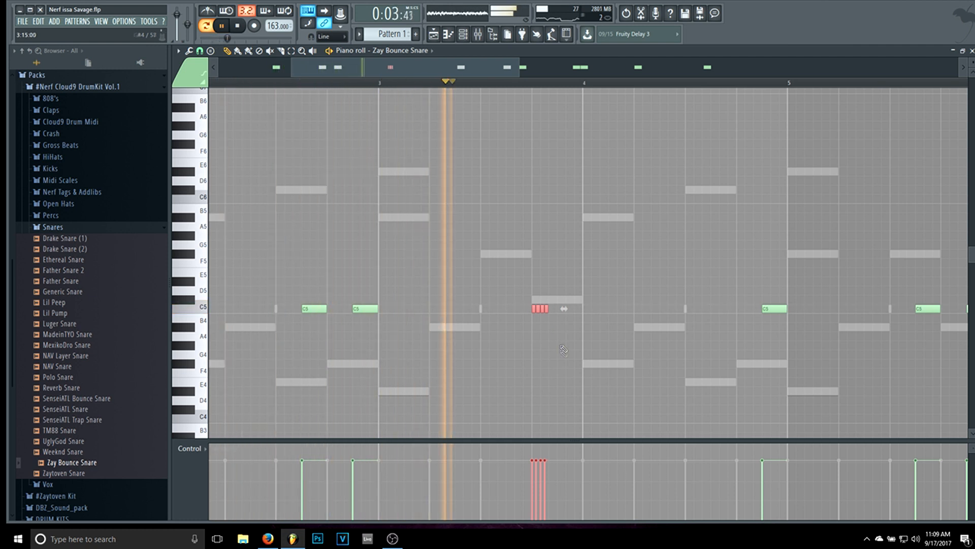
- Taper the velocities of the four snare roll slices downward, check them in playback and reopen the channel rack
key(space)
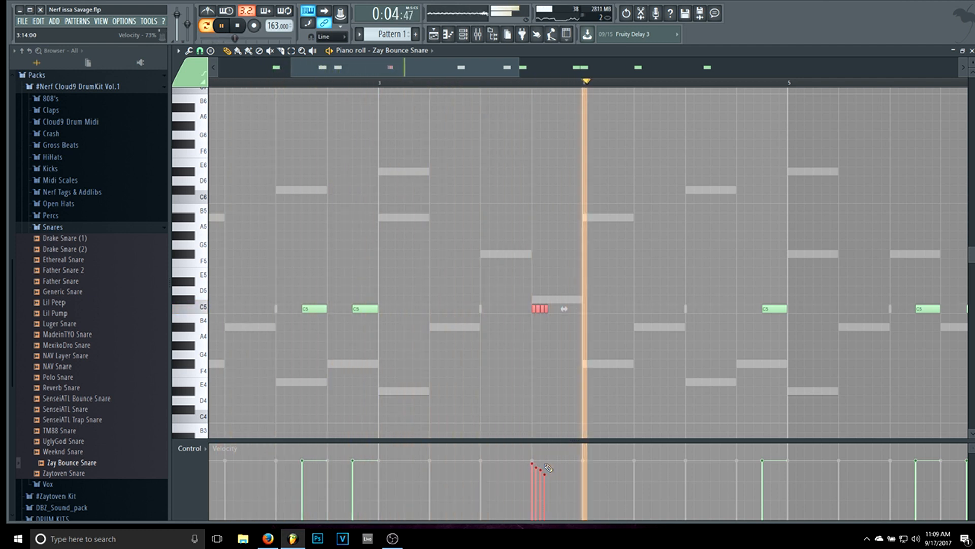
key(space)
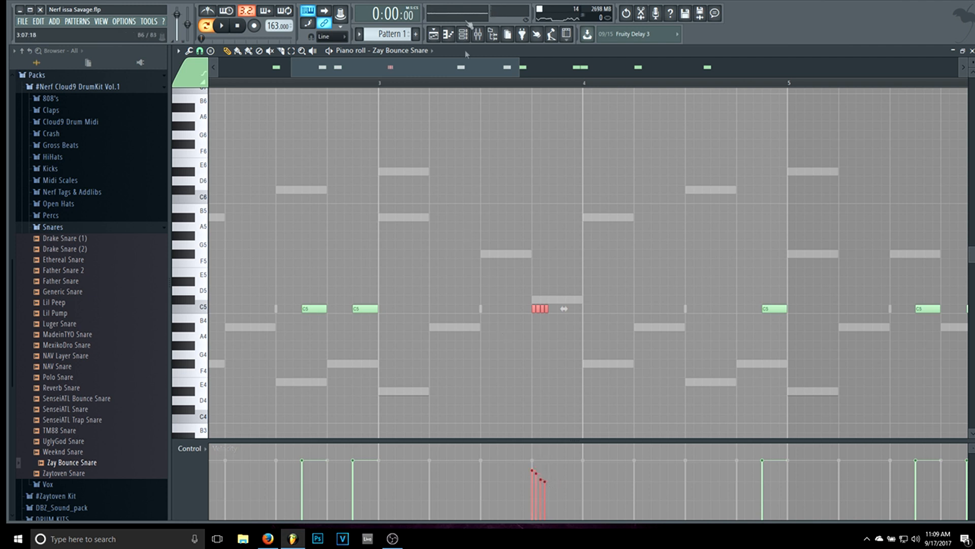
click(464, 34)
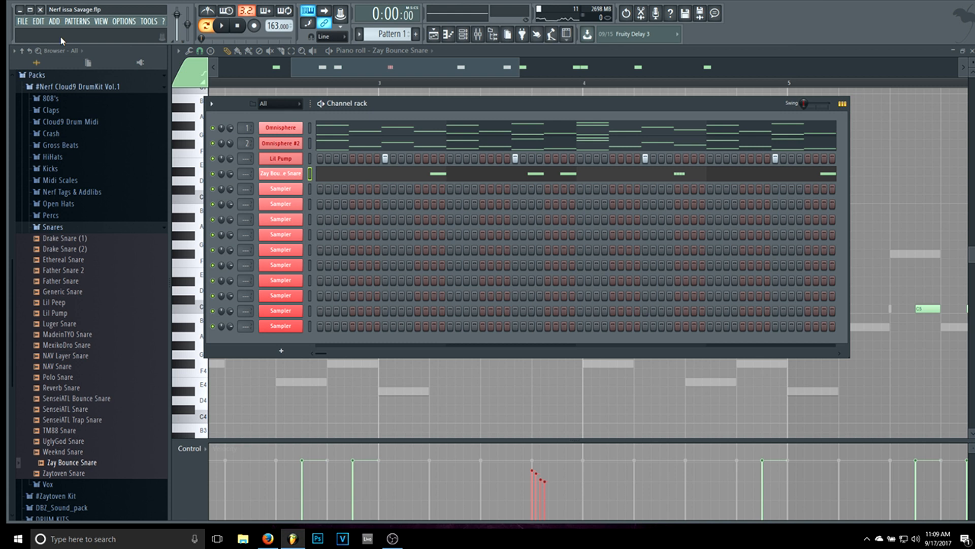
- Audition the MexikoDro, Famous Dex and Digital Nas hi-hats from the drum kit's HiHats folder while the beat plays
key(space)
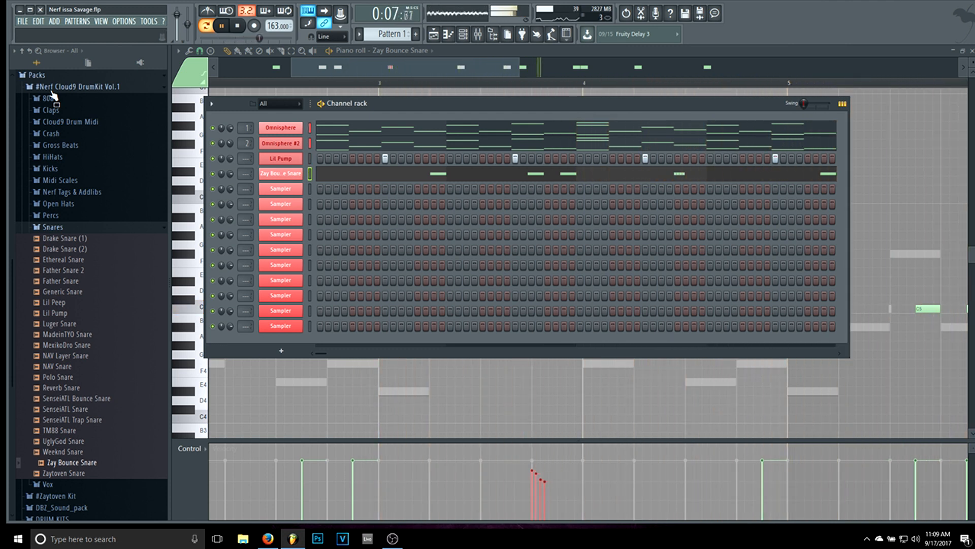
click(57, 228)
click(53, 280)
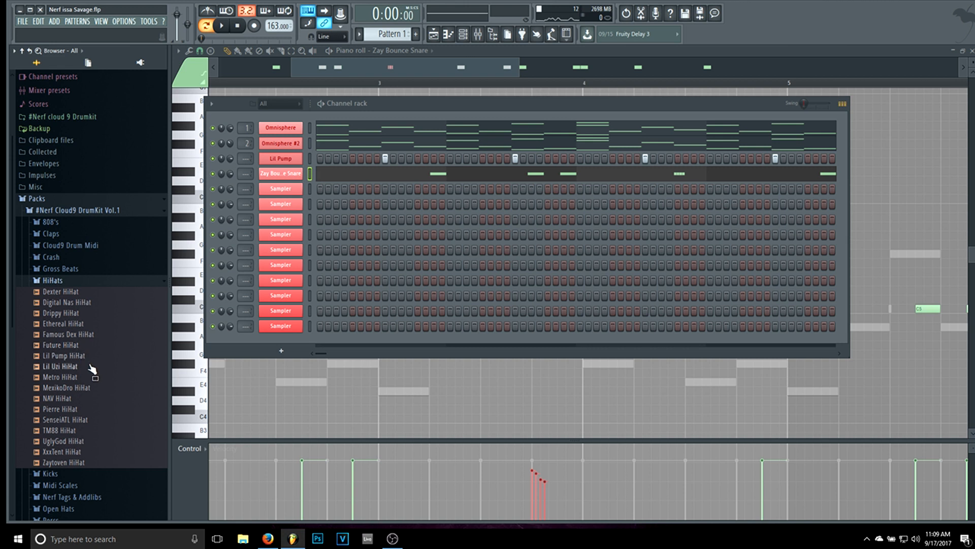
key(space)
click(71, 387)
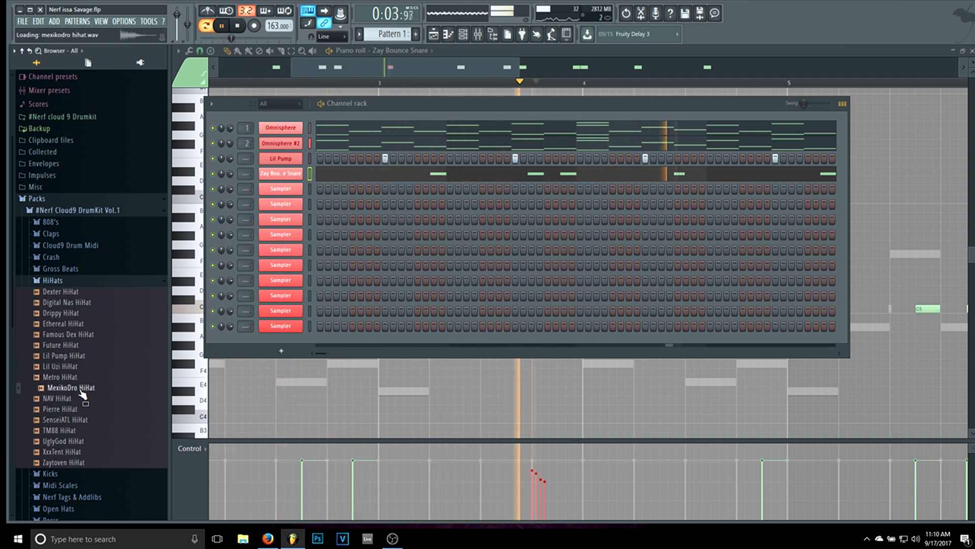
click(76, 333)
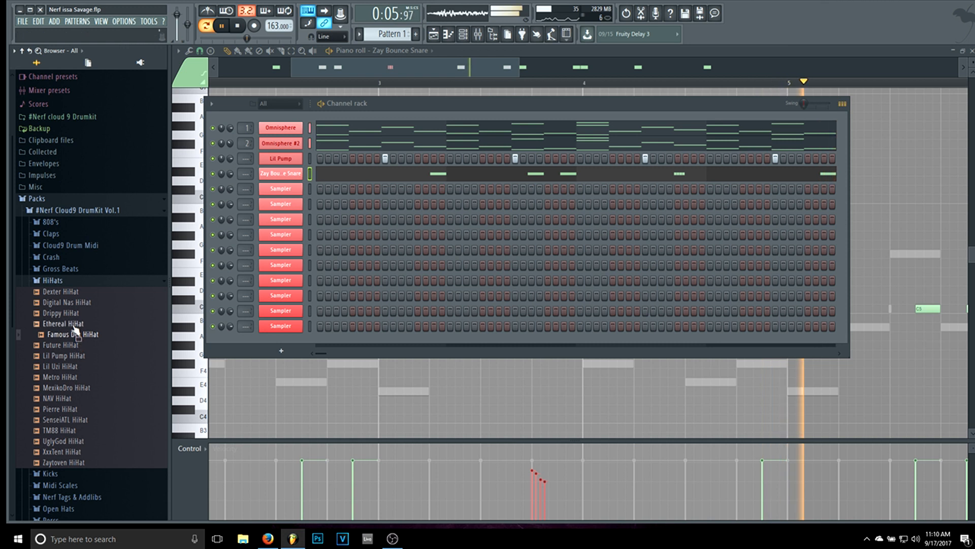
click(69, 302)
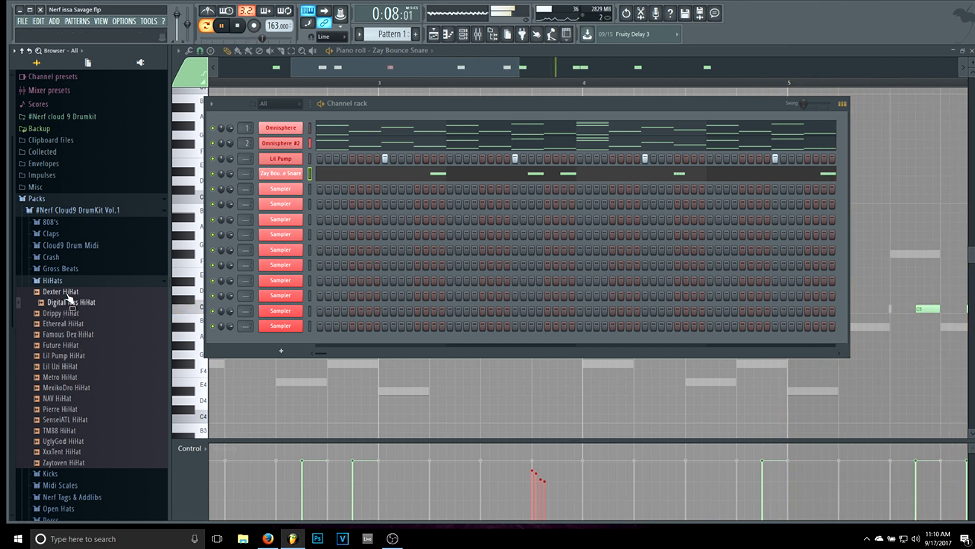
- Load the Famous Dex HiHat onto the first empty Sampler channel, stop playback and save the project
click(69, 334)
drag(70, 338, 281, 189)
key(space)
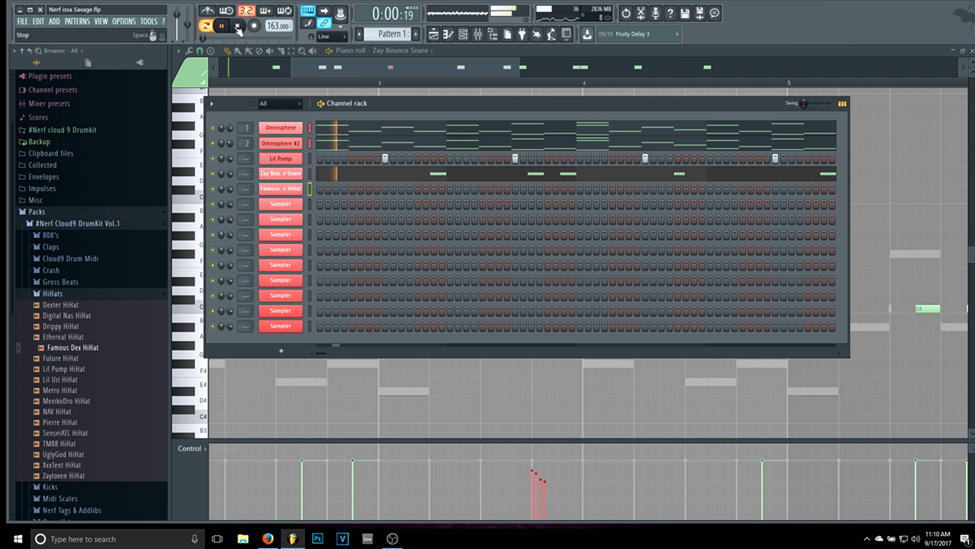
click(21, 23)
click(38, 69)
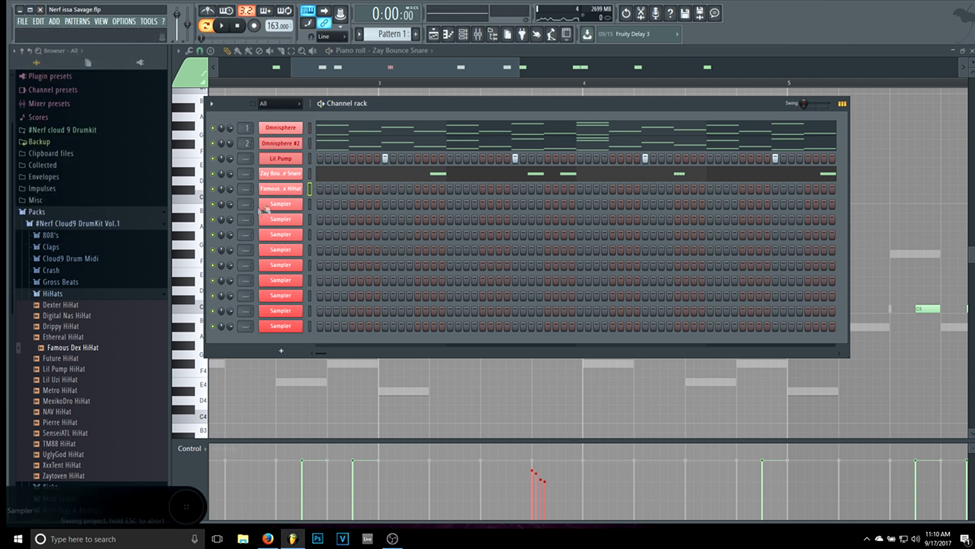
- Fill the Famous Dex HiHat channel on every second step, add an extra hit on step 2 and check it in playback
right_click(277, 189)
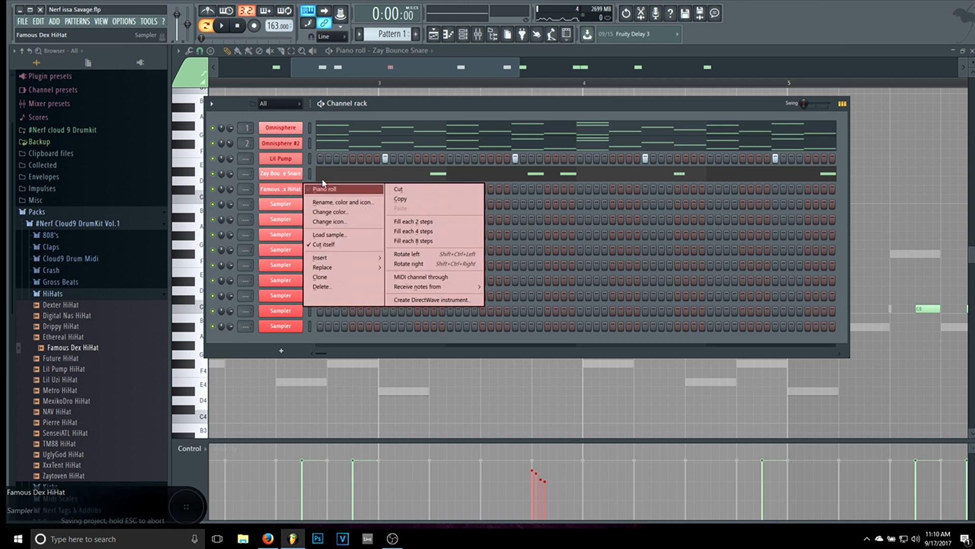
click(426, 223)
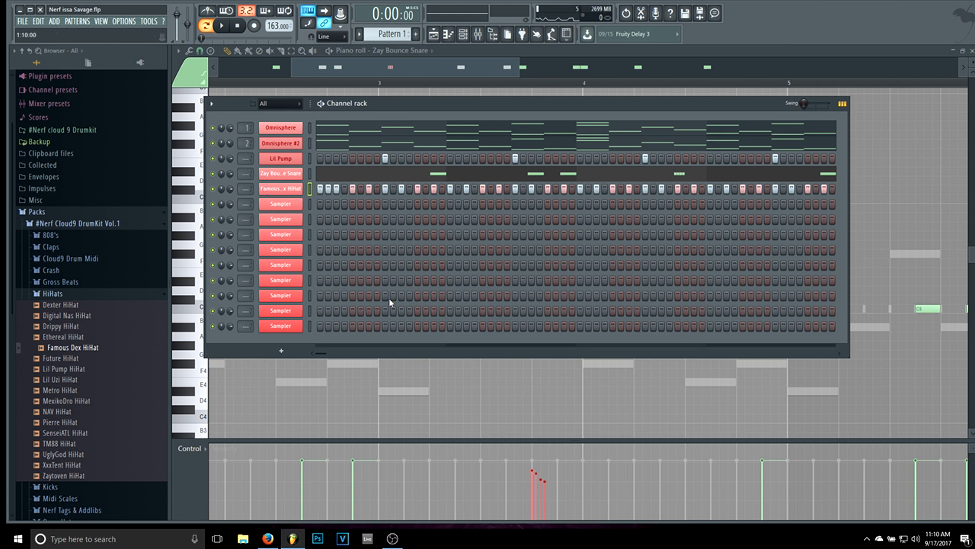
key(space)
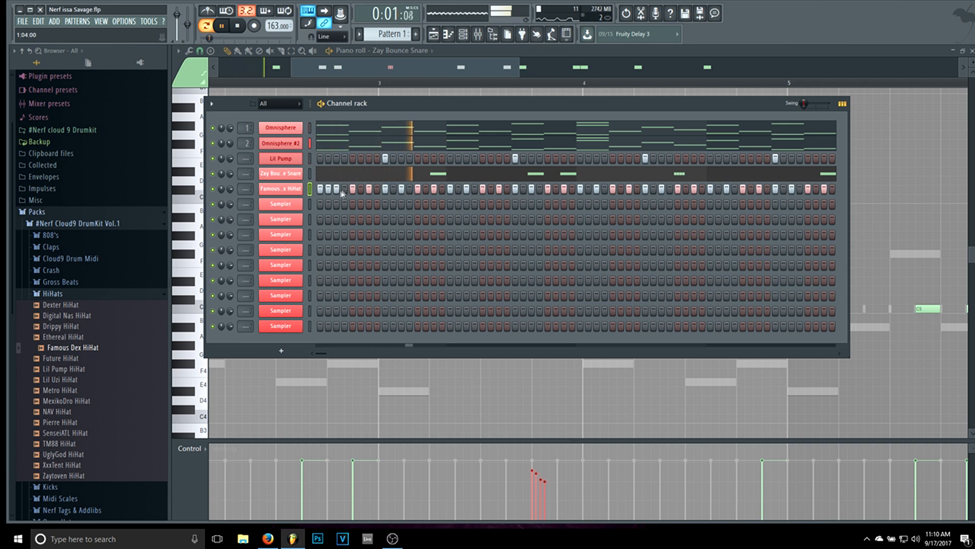
key(space)
- Show the hi-hat pattern in the piano roll, raise all its note velocities to maximum and play it
right_click(299, 189)
click(319, 189)
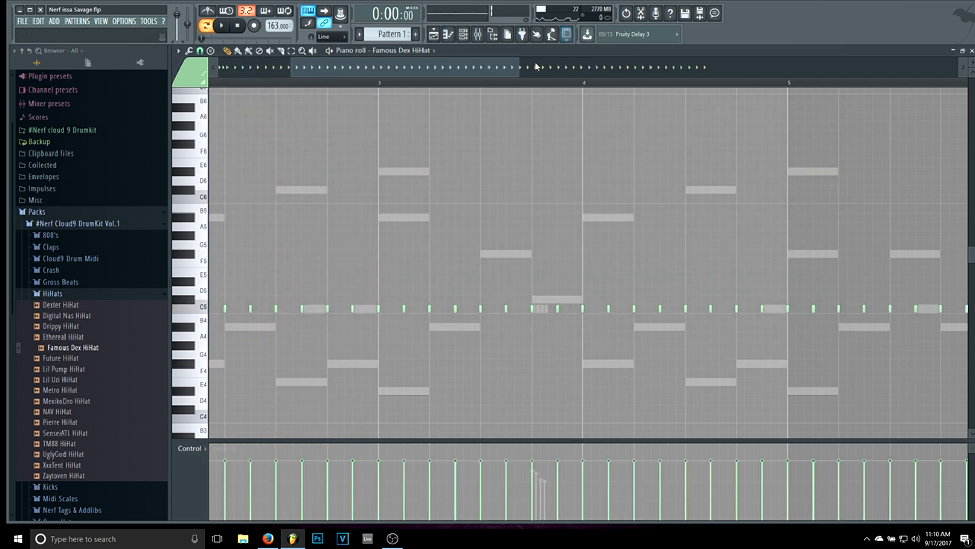
drag(520, 67, 873, 67)
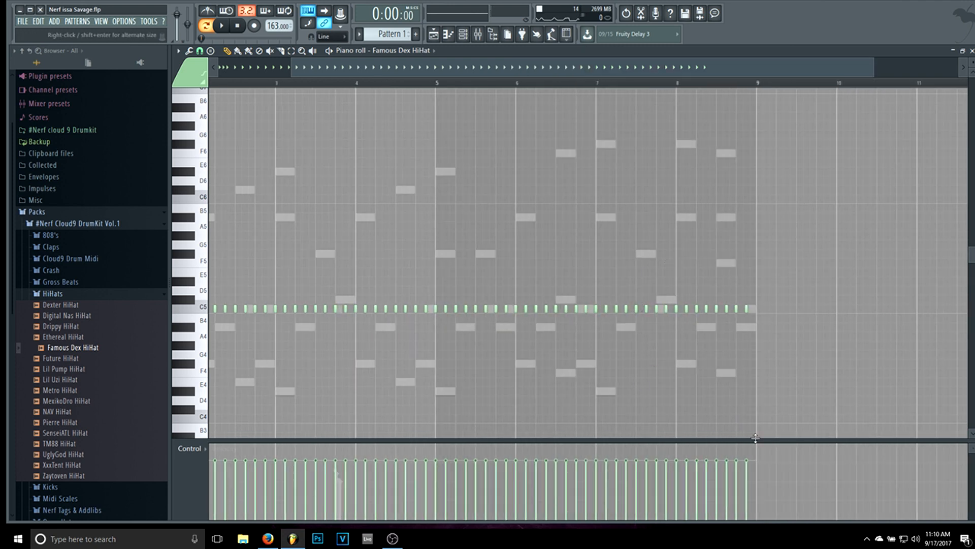
scroll(641, 421, left, 3)
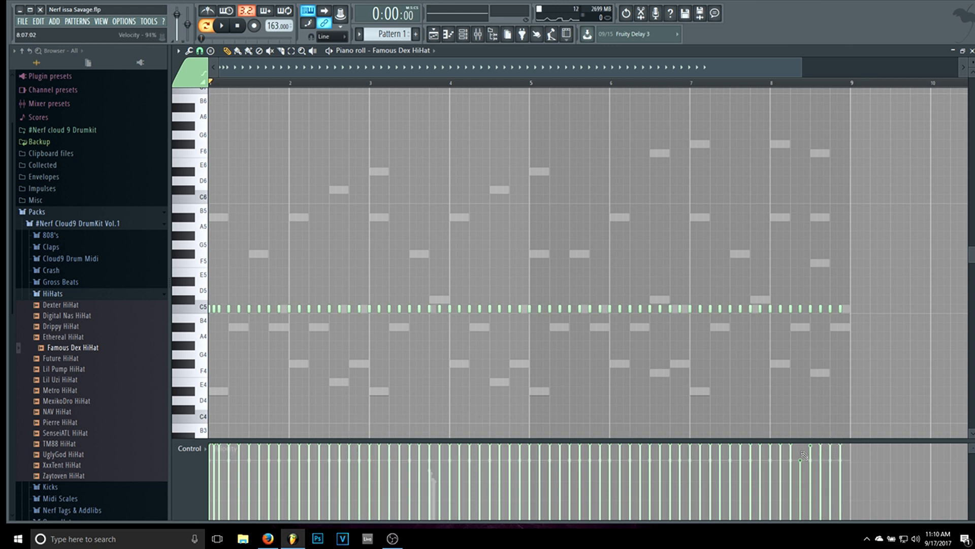
key(space)
- Add extra hi-hat hits in the channel rack on step 6 of bar 2 and step 10 of bar 3, checking them in playback
click(463, 34)
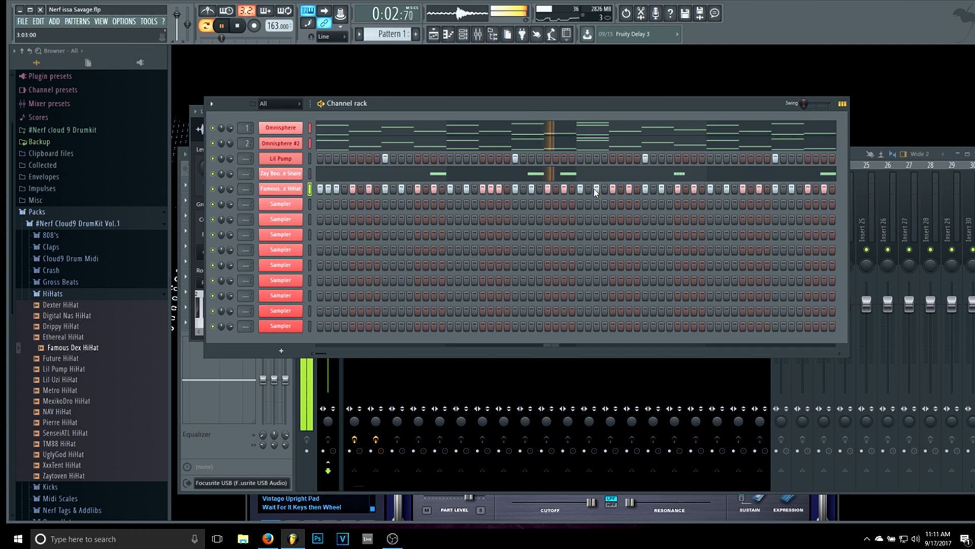
key(space)
key(space)
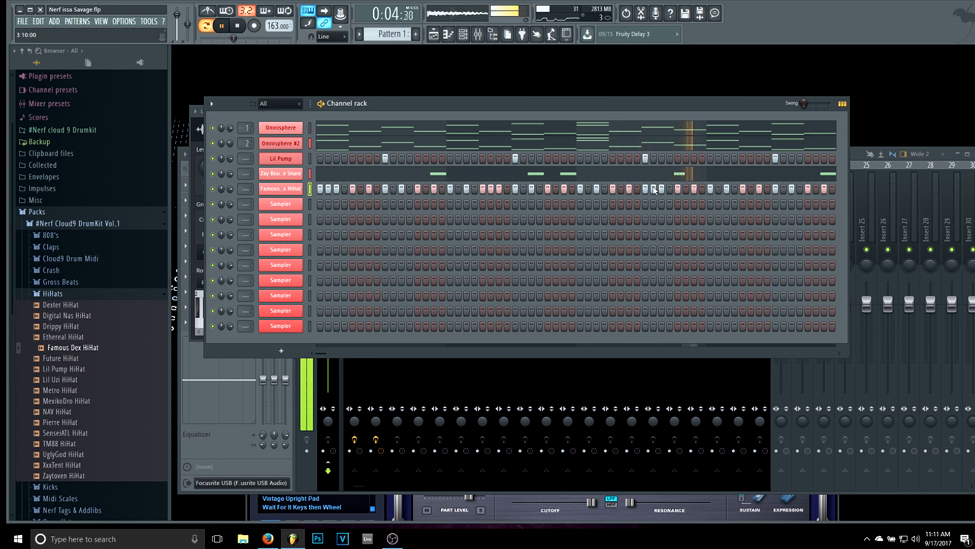
key(space)
- Stretch all hi-hat notes end to end with the piano roll articulator and raise the two added hits' velocities to maximum
right_click(305, 191)
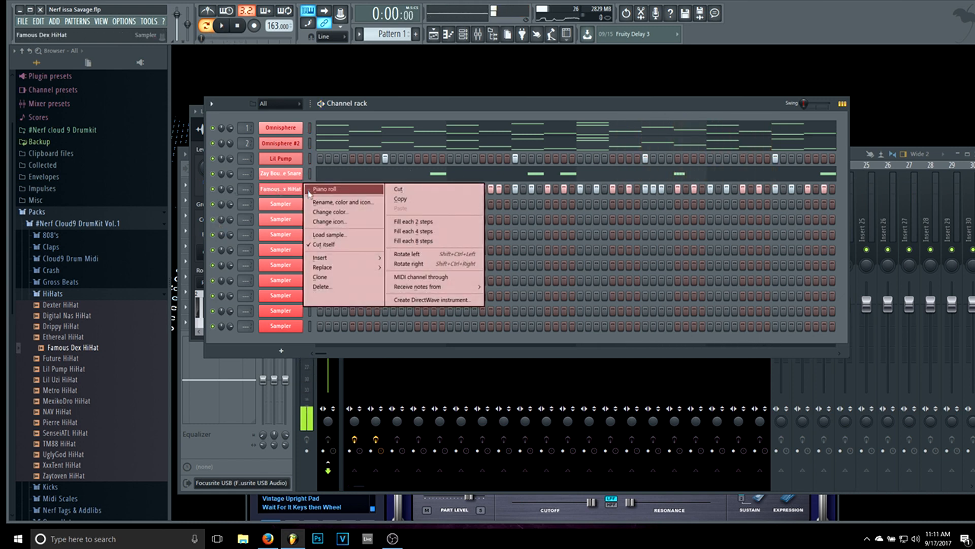
click(309, 191)
drag(801, 66, 666, 65)
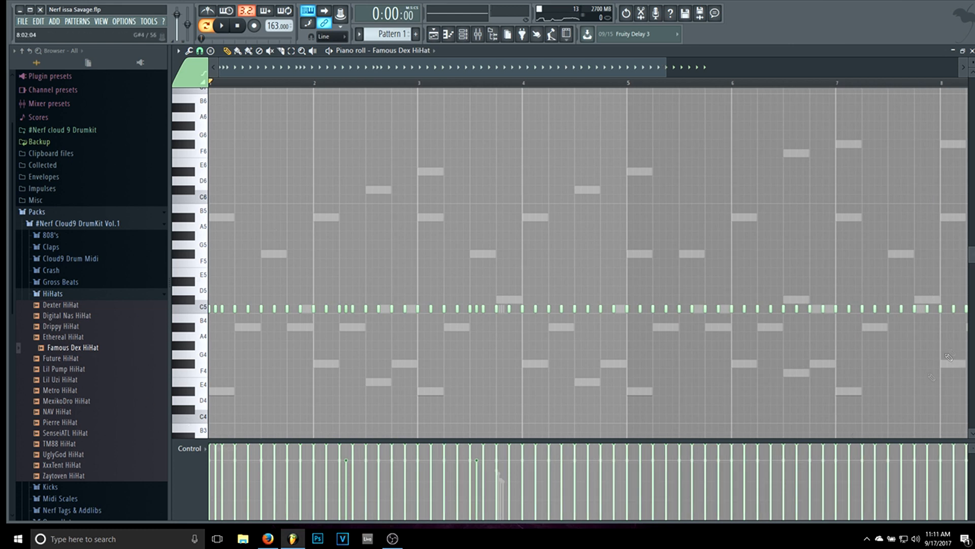
drag(667, 57, 736, 58)
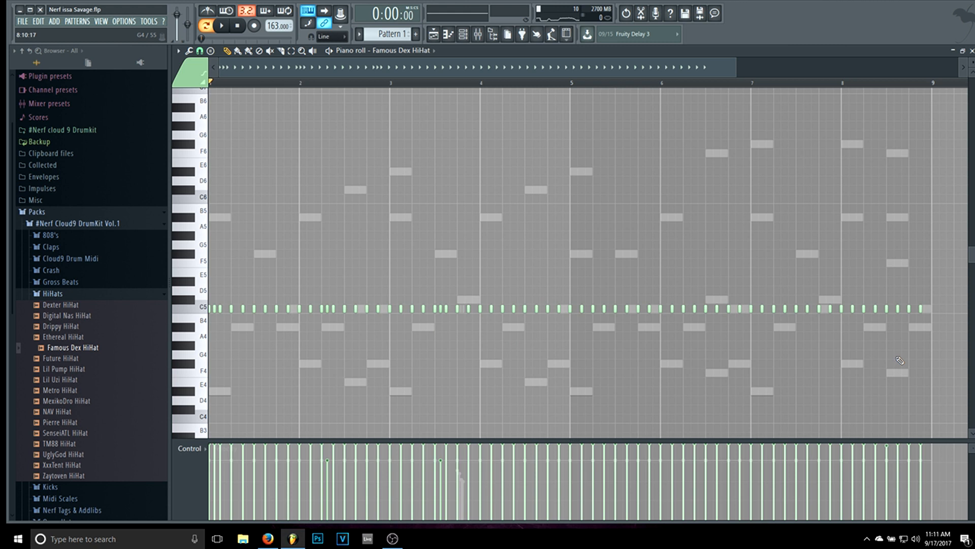
key(alt+l)
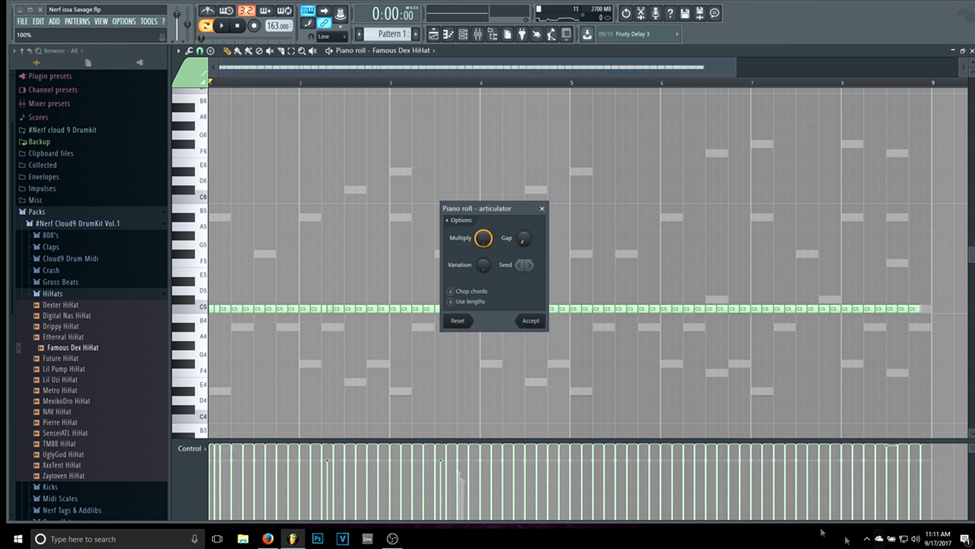
click(530, 321)
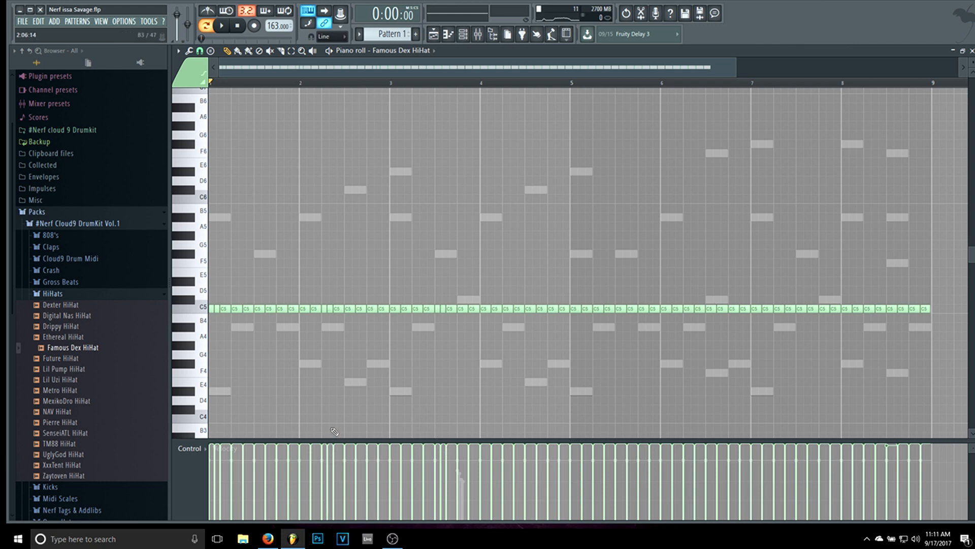
key(space)
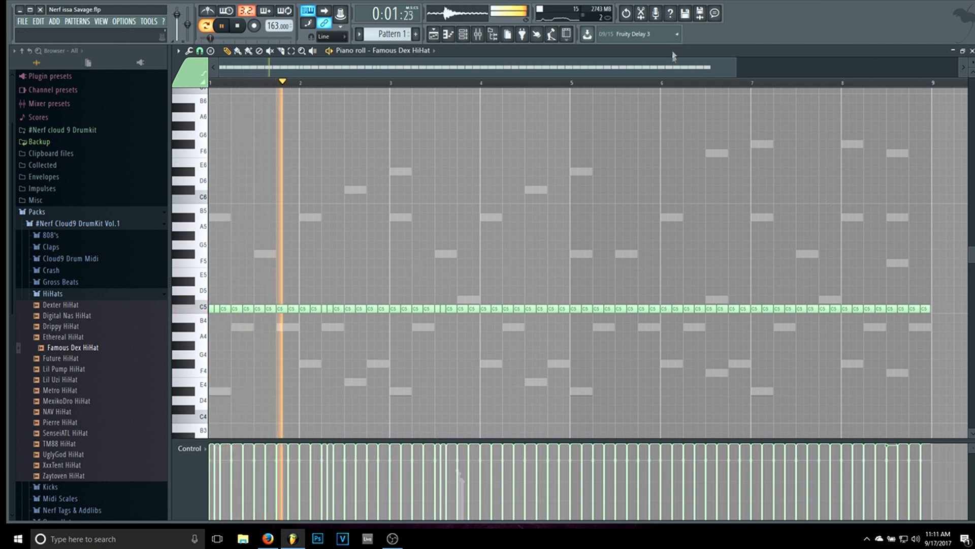
- Move the hi-hat note at step 13 of bar 1 down to G4 and chop it into a six-slice roll, auditioning it
drag(735, 64, 381, 63)
key(space)
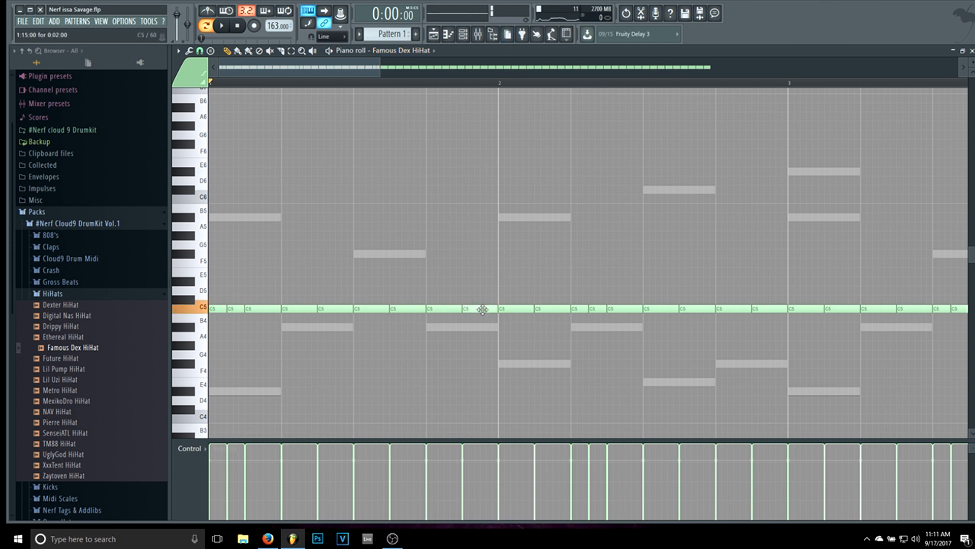
drag(437, 307, 437, 353)
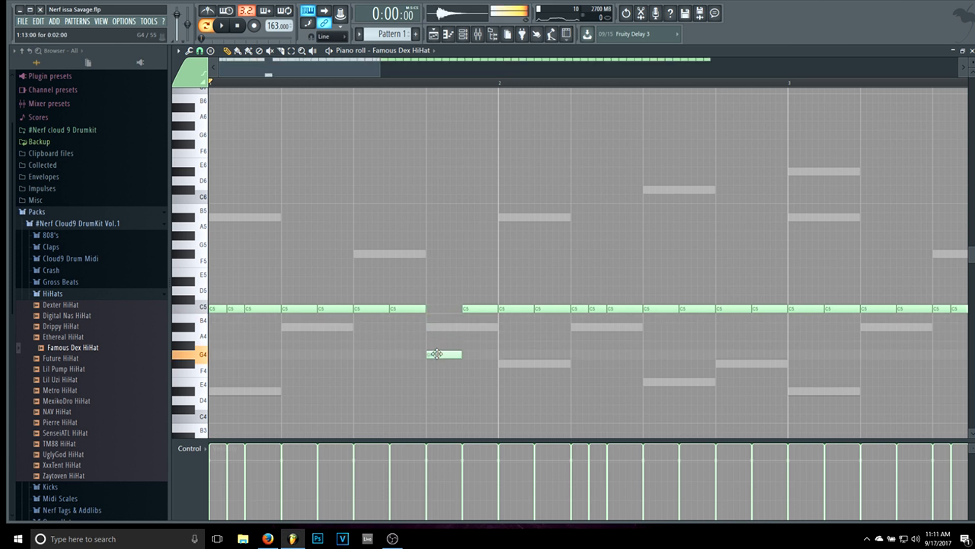
key(space)
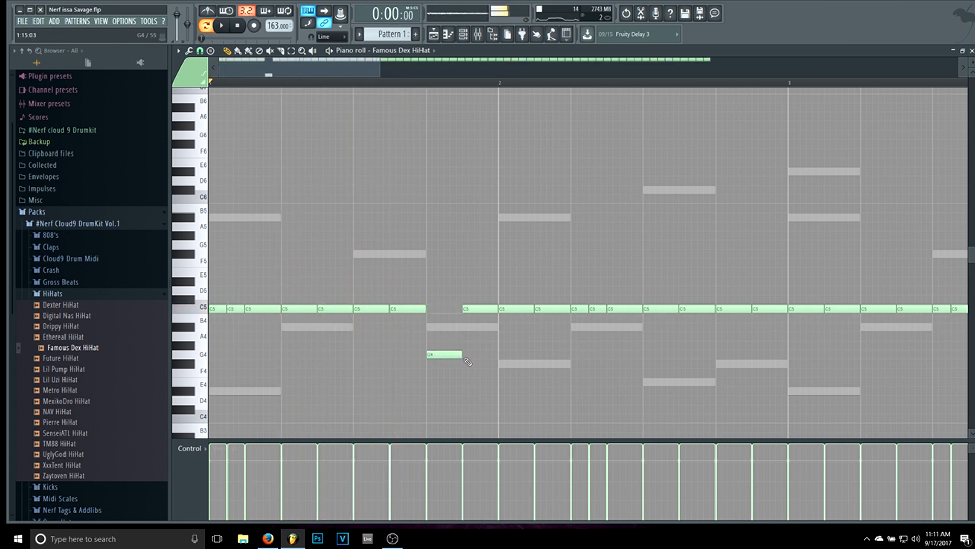
click(455, 337)
key(super)
right_click(455, 338)
drag(453, 371, 447, 345)
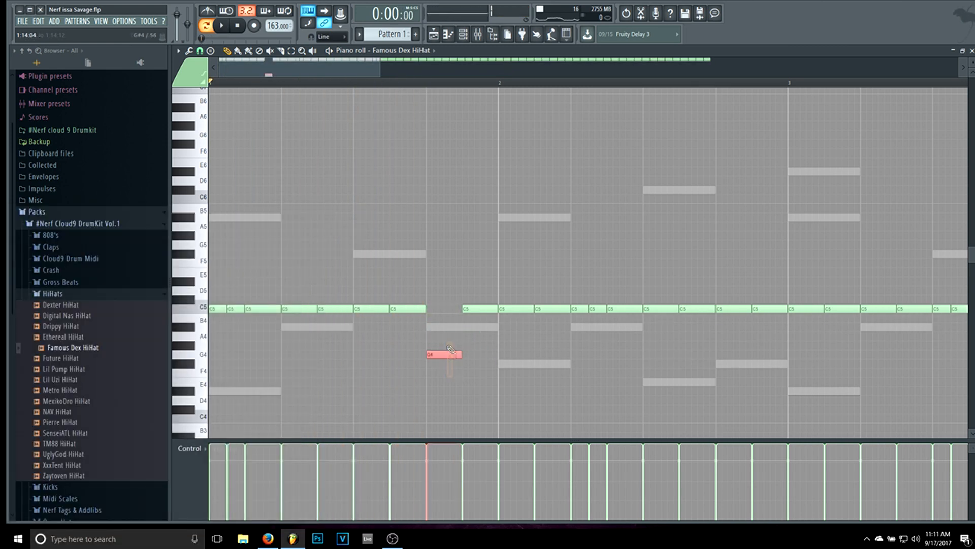
key(space)
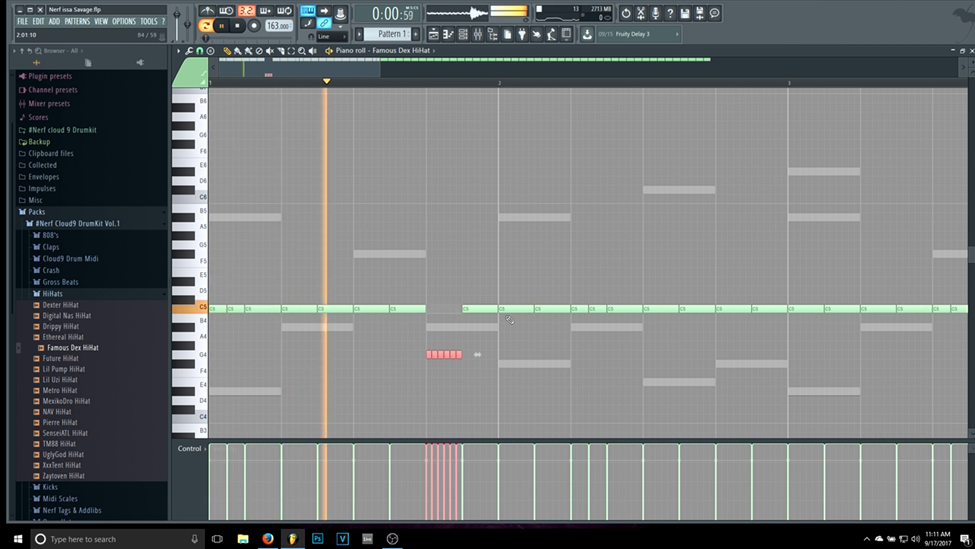
key(space)
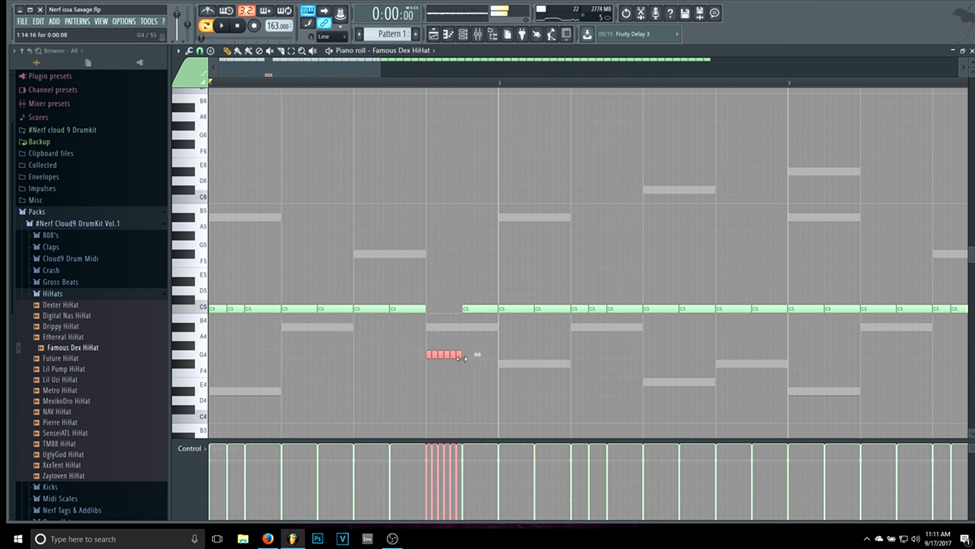
- Transpose the hi-hat roll to A4 and taper its velocities gently downward while listening
drag(447, 354, 447, 336)
key(space)
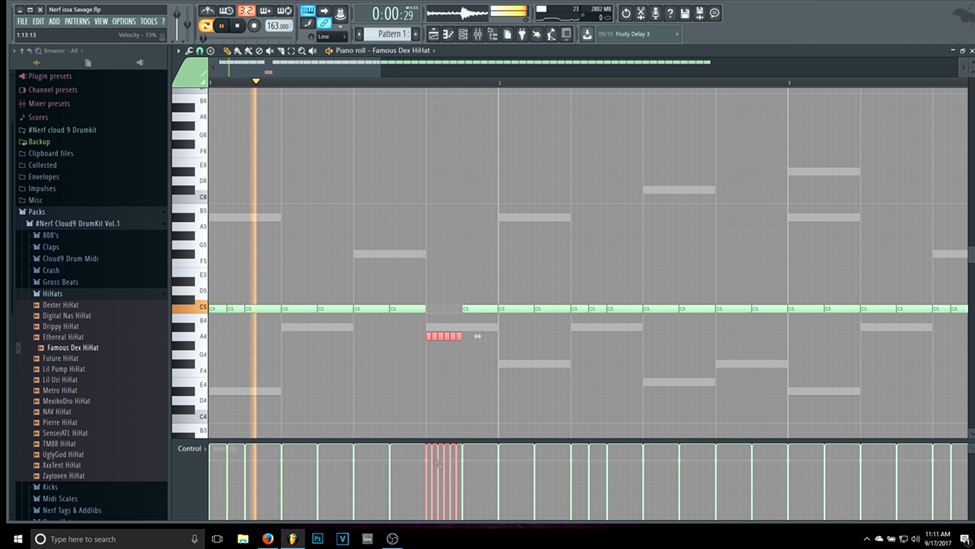
drag(426, 451, 464, 479)
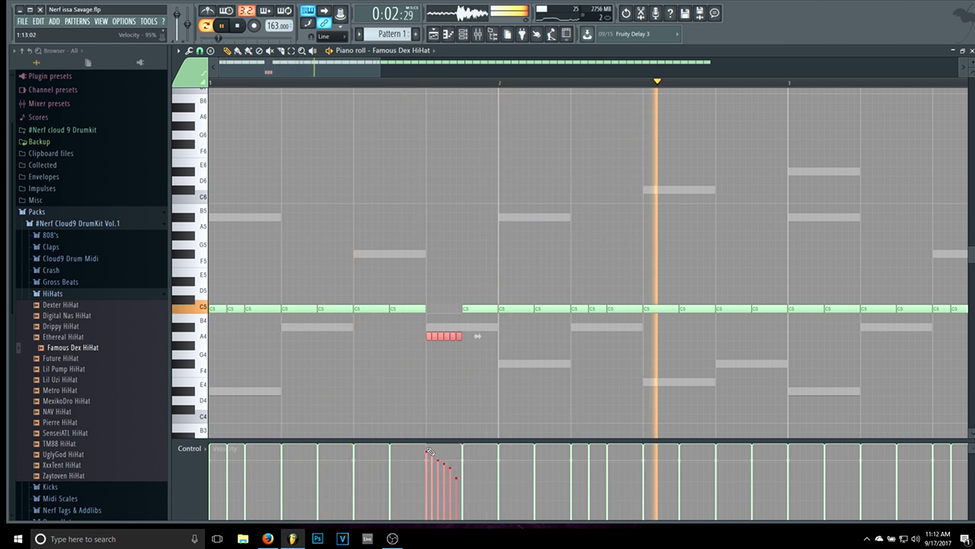
drag(427, 447, 455, 461)
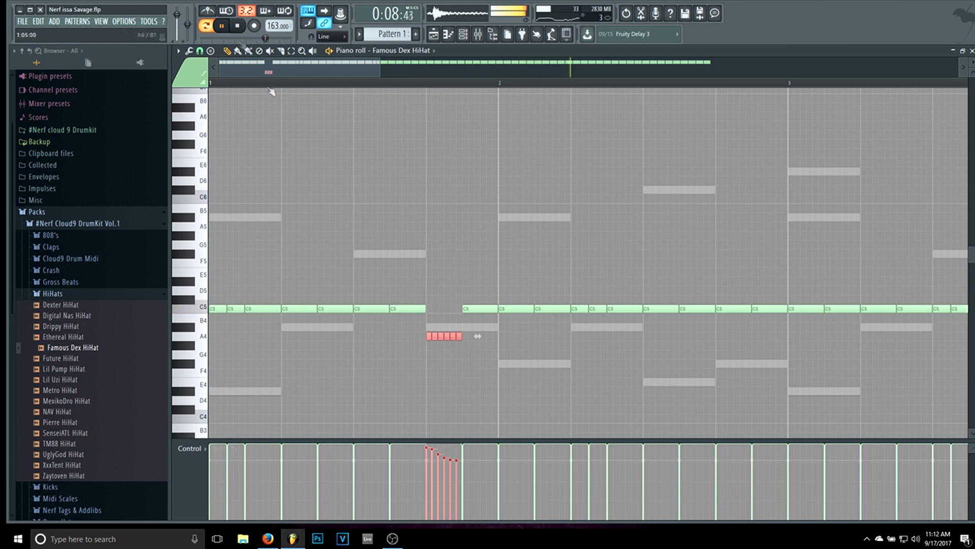
drag(380, 72, 936, 97)
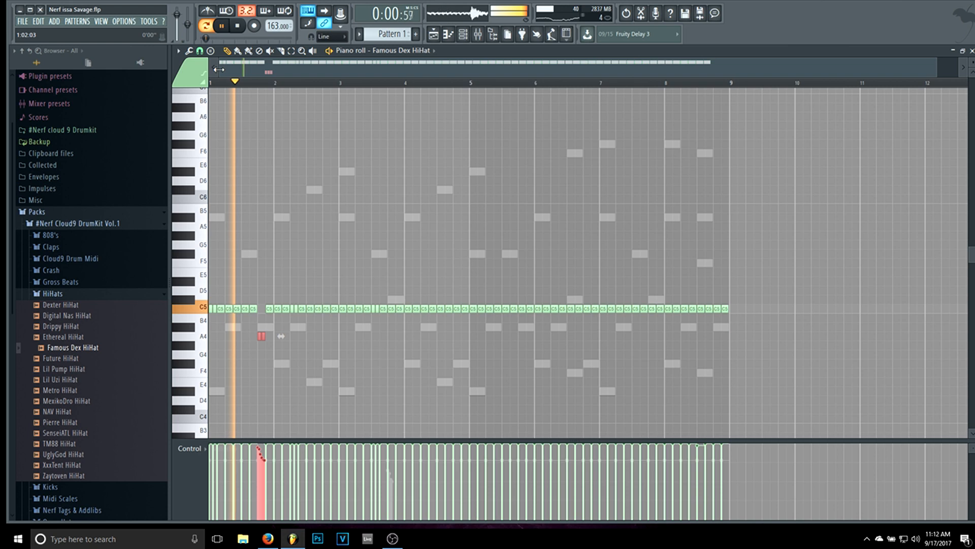
key(space)
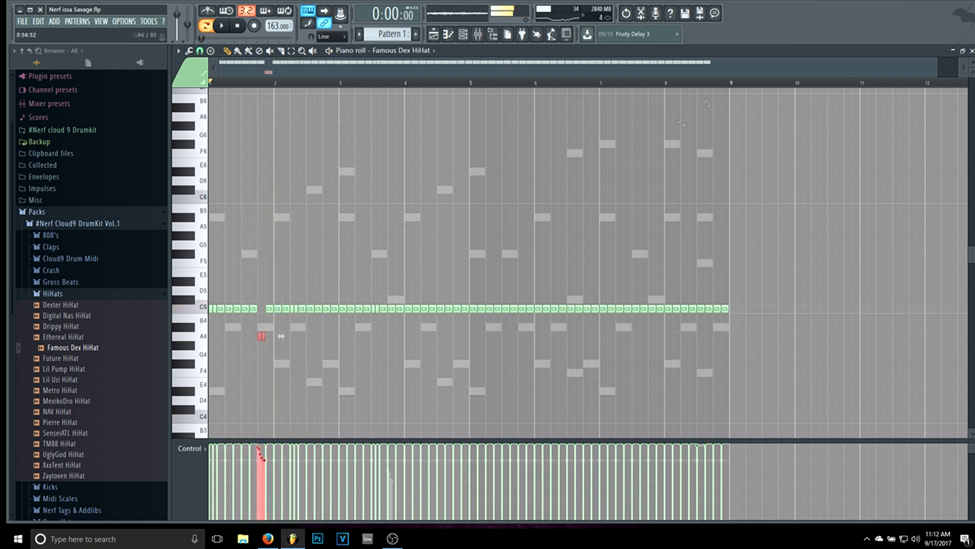
- Try the hi-hat roll in bar 1 at F4 and E4, auditioning each pitch
drag(937, 74, 359, 74)
drag(477, 338, 478, 371)
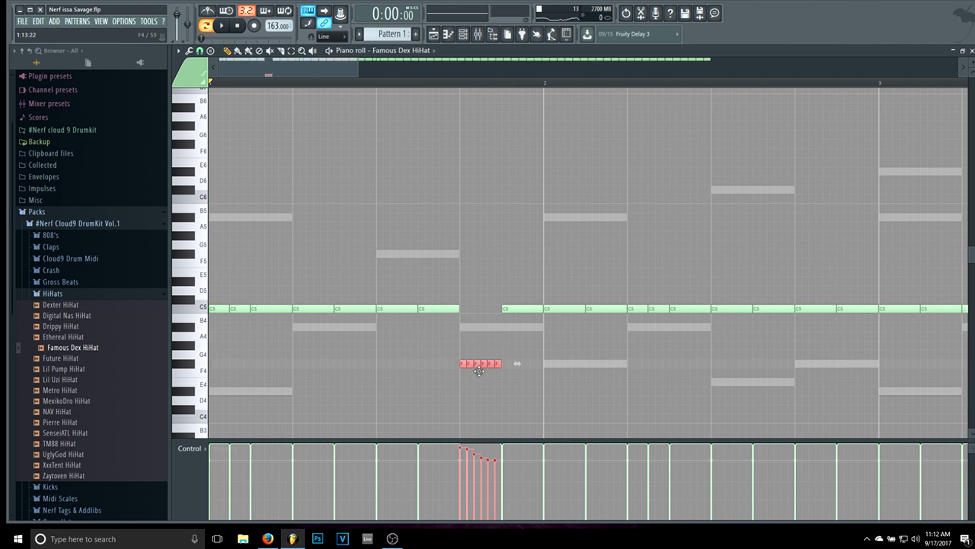
key(space)
drag(483, 364, 482, 382)
key(space)
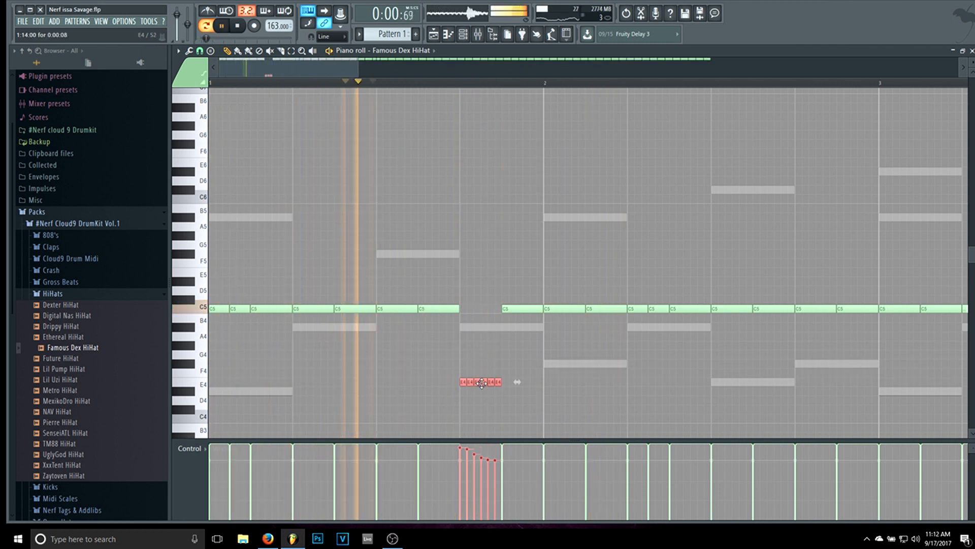
key(space)
- Lower the hi-hat roll to D#4 and level its slice velocities at about 62%, checking them in playback
drag(481, 382, 482, 391)
key(space)
drag(460, 459, 497, 475)
key(space)
key(space)
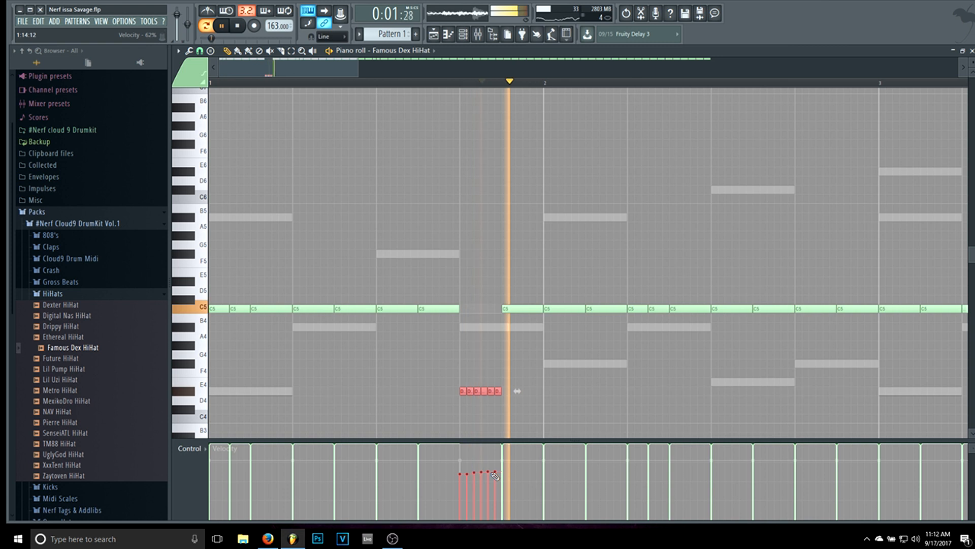
- Lower the selected hi-hat roll in bar 1 to C4 and play the pattern to hear it
key(space)
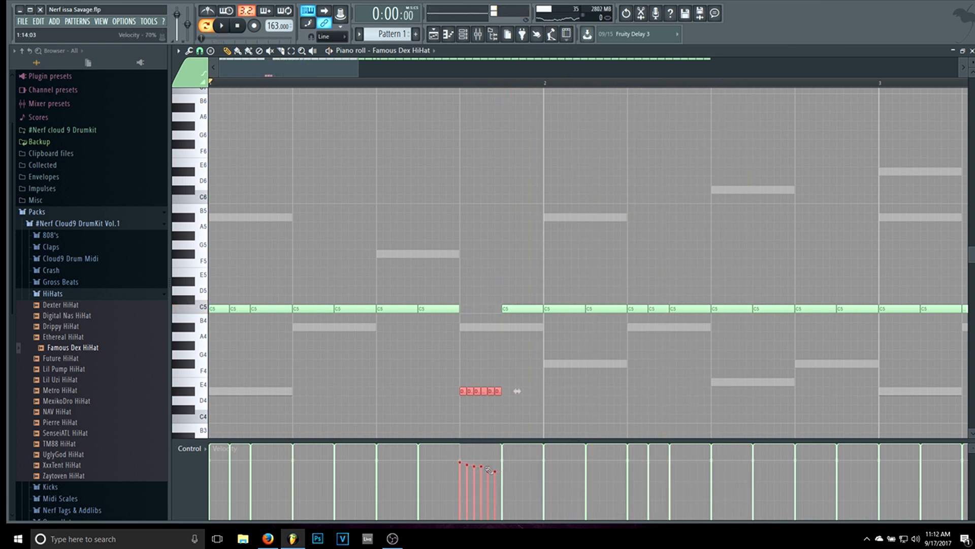
drag(477, 392, 476, 429)
key(space)
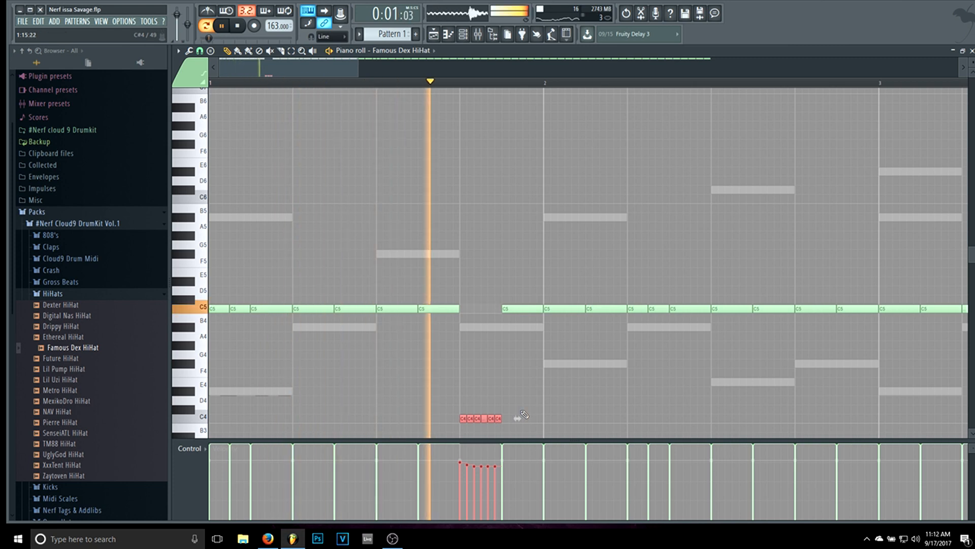
key(space)
- Play the whole hi-hat pattern and add an extra quick C5 hit around the middle of bar 6
drag(356, 65, 647, 97)
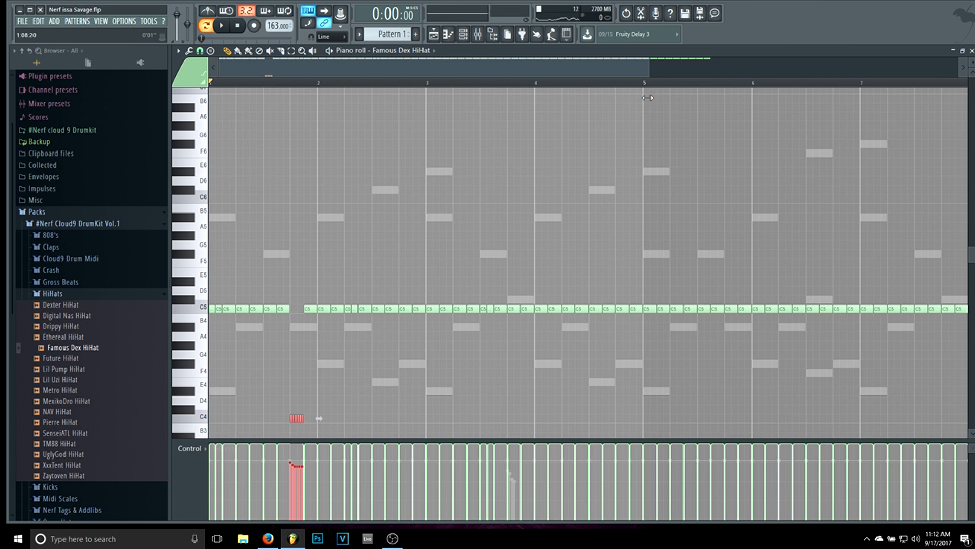
drag(648, 97, 481, 116)
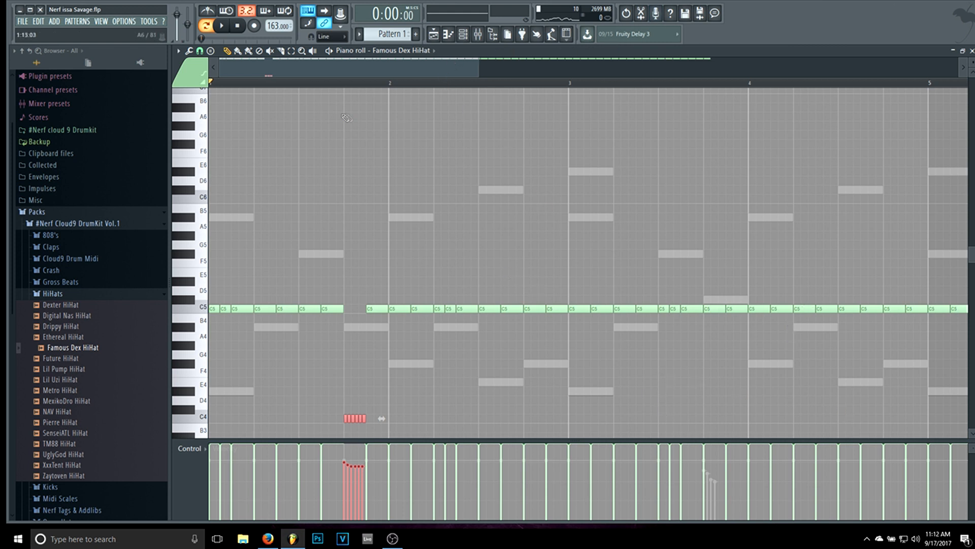
drag(479, 67, 912, 89)
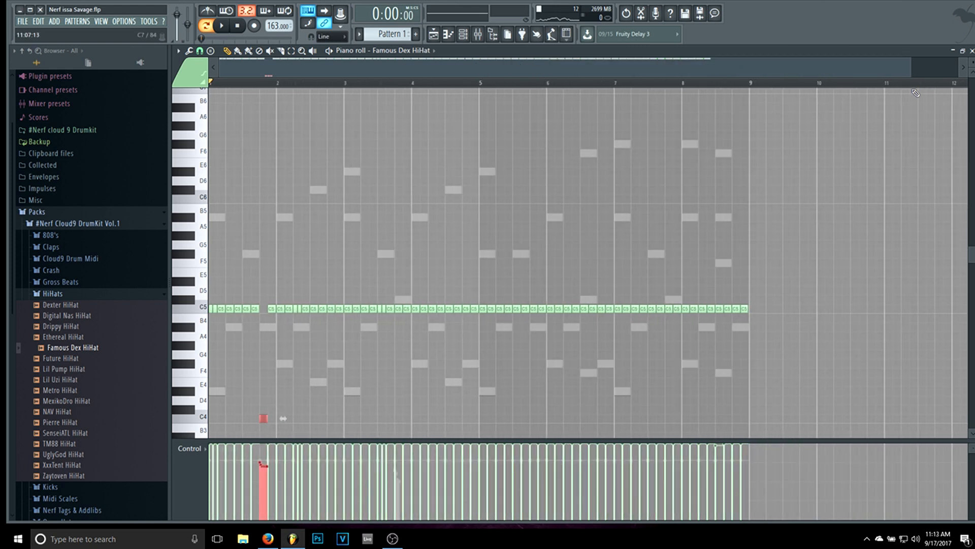
key(space)
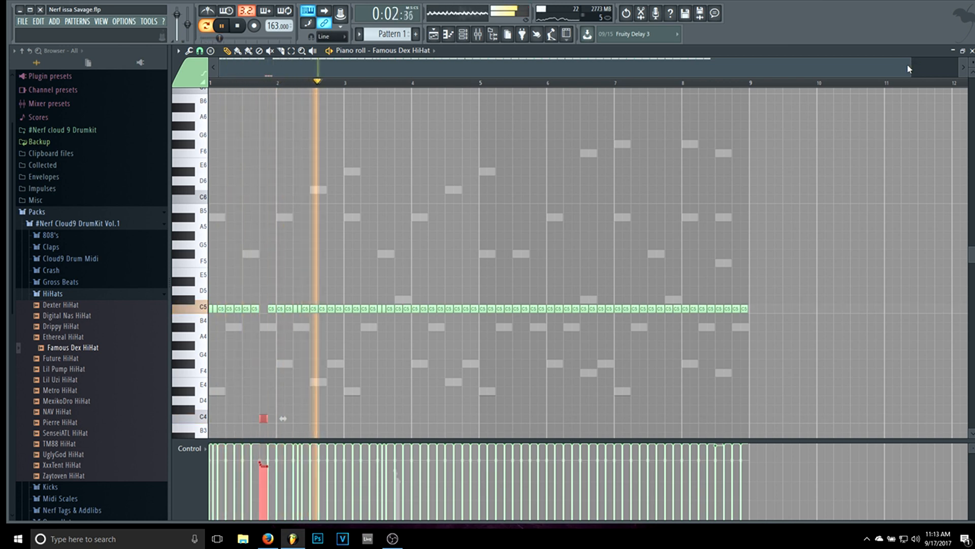
drag(910, 71, 668, 77)
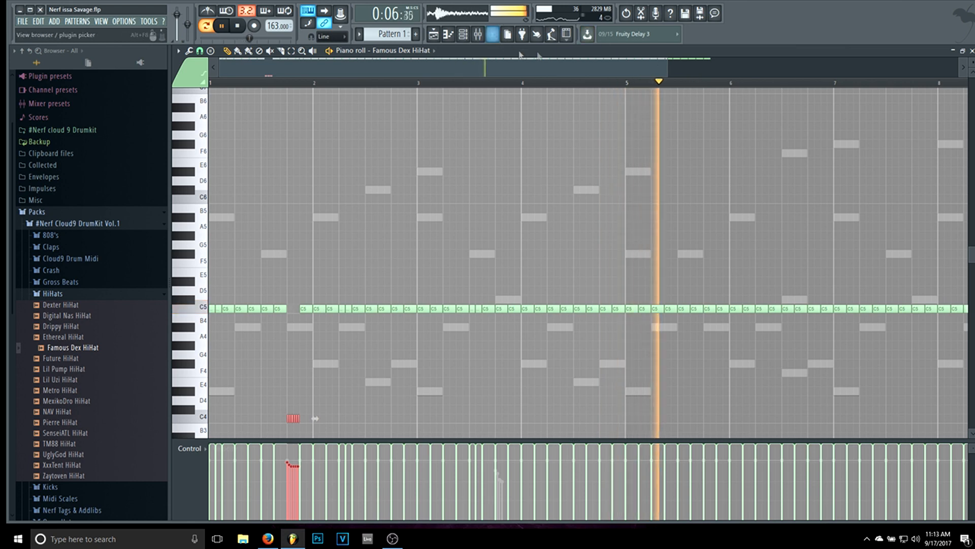
drag(668, 77, 782, 81)
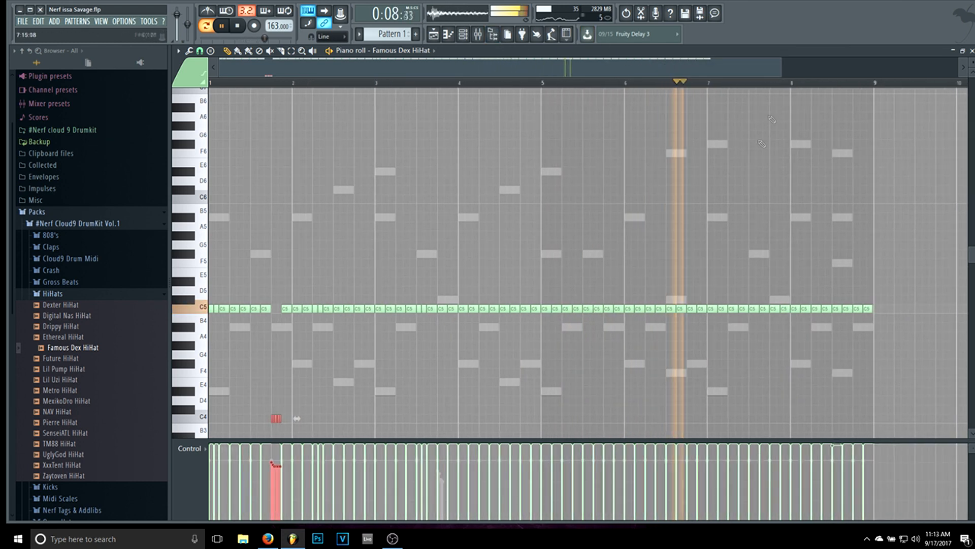
click(677, 309)
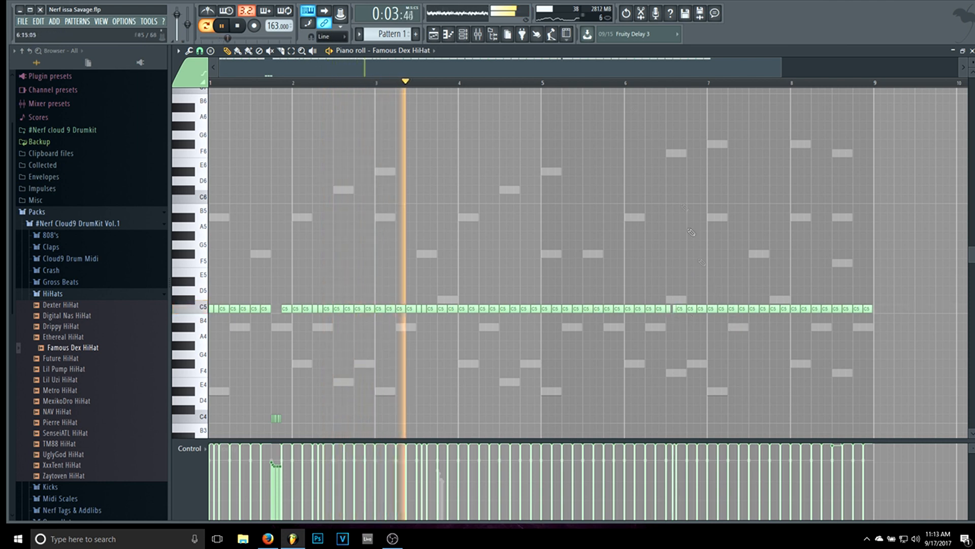
- Replace the last two C5 hi-hat notes of bar 8 with a chopped roll at F5
drag(772, 65, 696, 62)
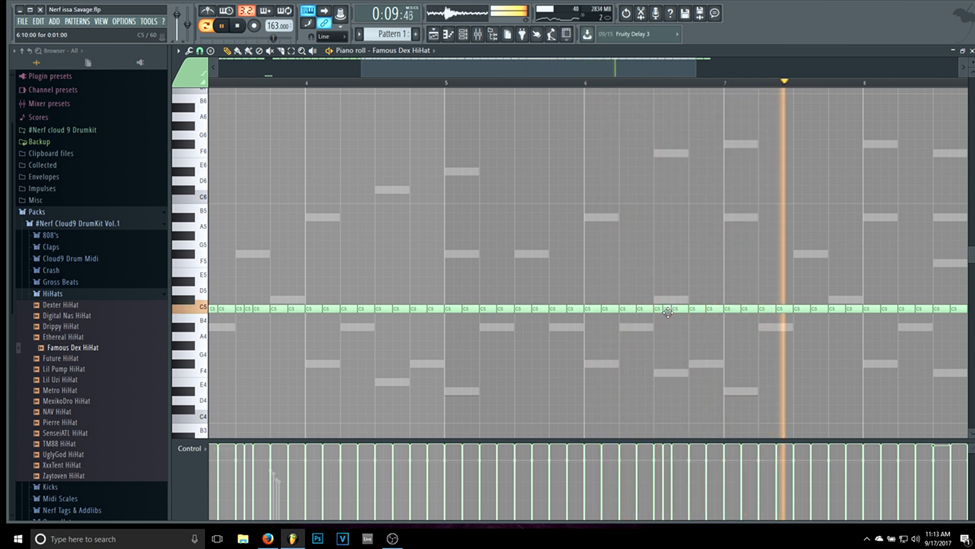
drag(643, 62, 714, 71)
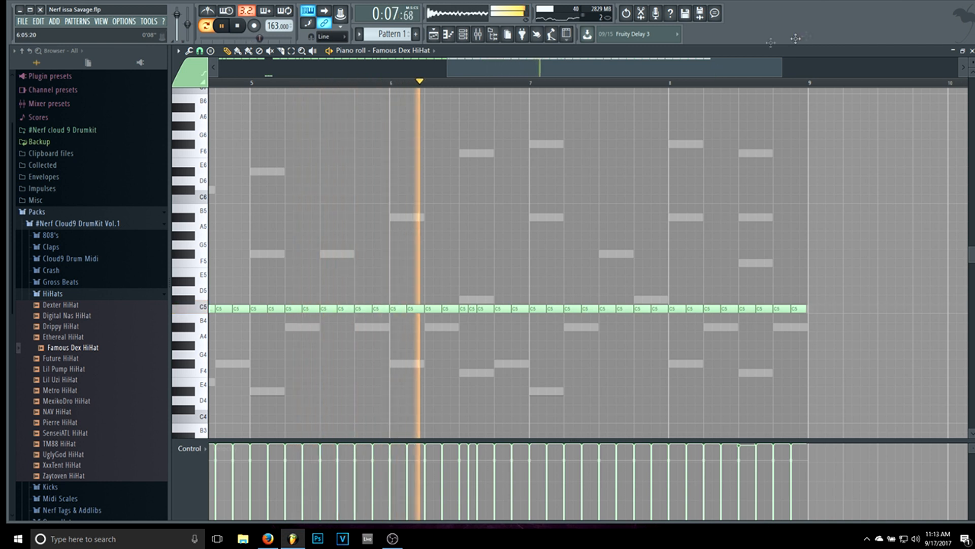
drag(785, 310, 788, 261)
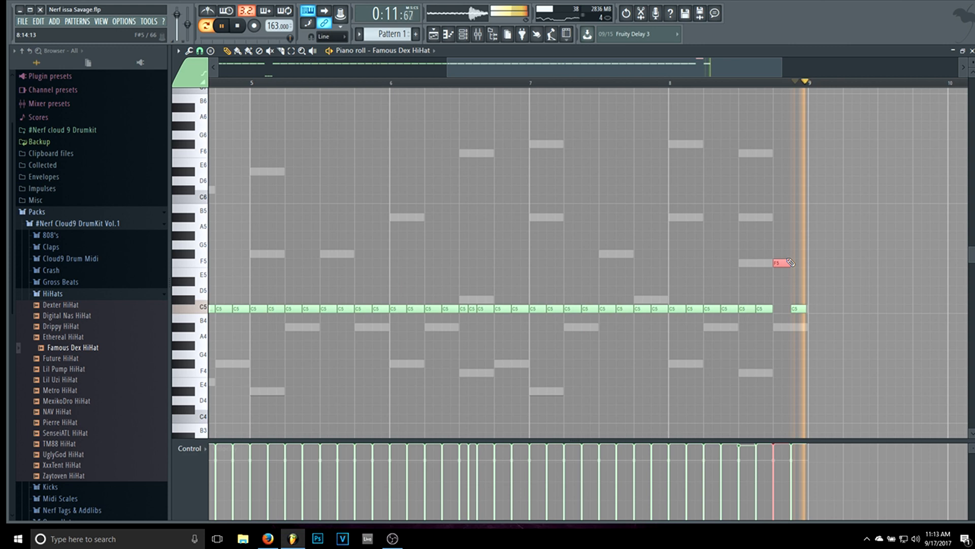
key(ctrl+u)
right_click(801, 306)
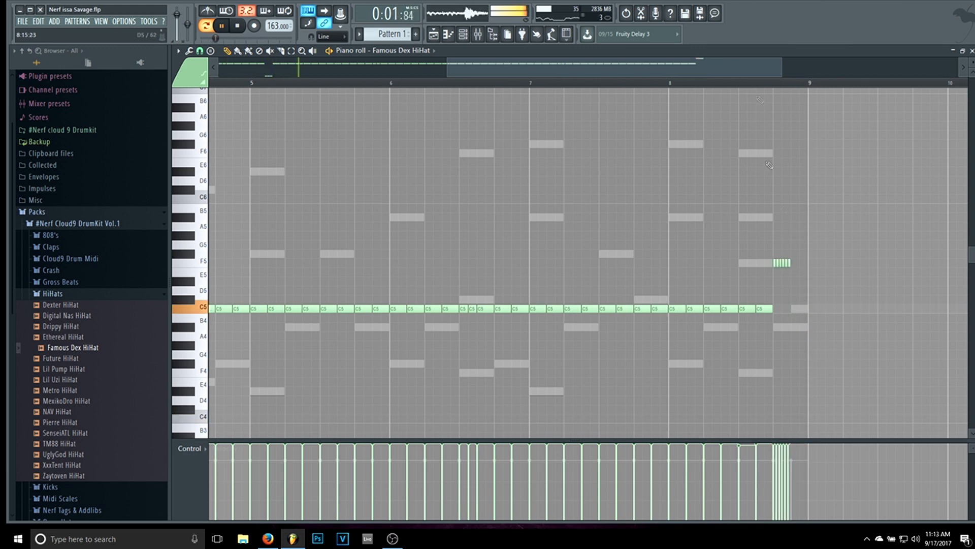
- Reshape the velocities of the F5 roll and delete one C5 hi-hat note just past the middle of bar 5
drag(446, 68, 194, 72)
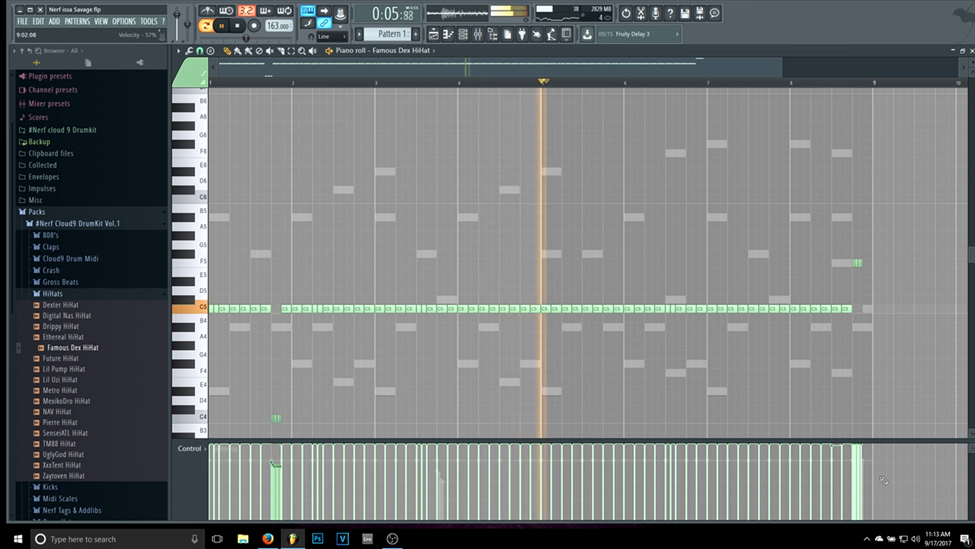
drag(853, 460, 872, 454)
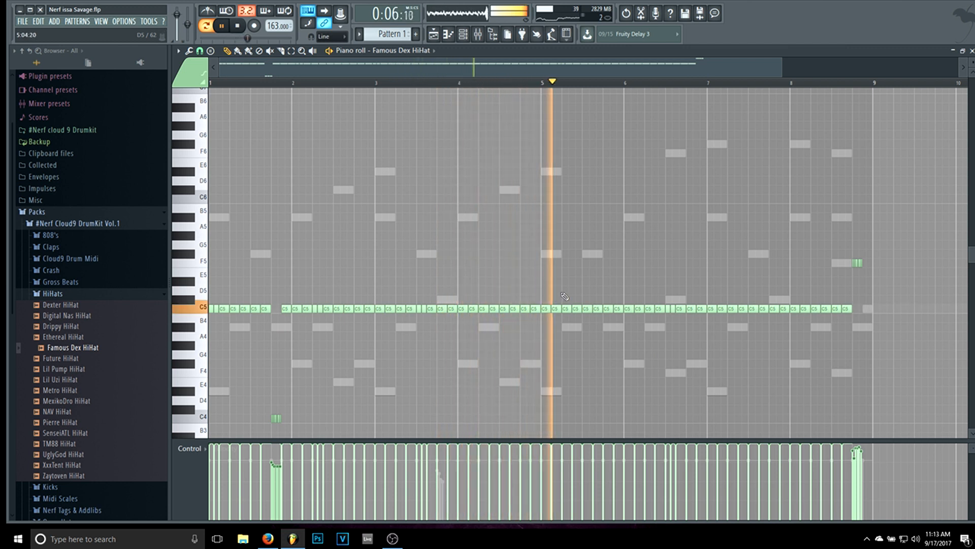
key(space)
key(space)
right_click(597, 309)
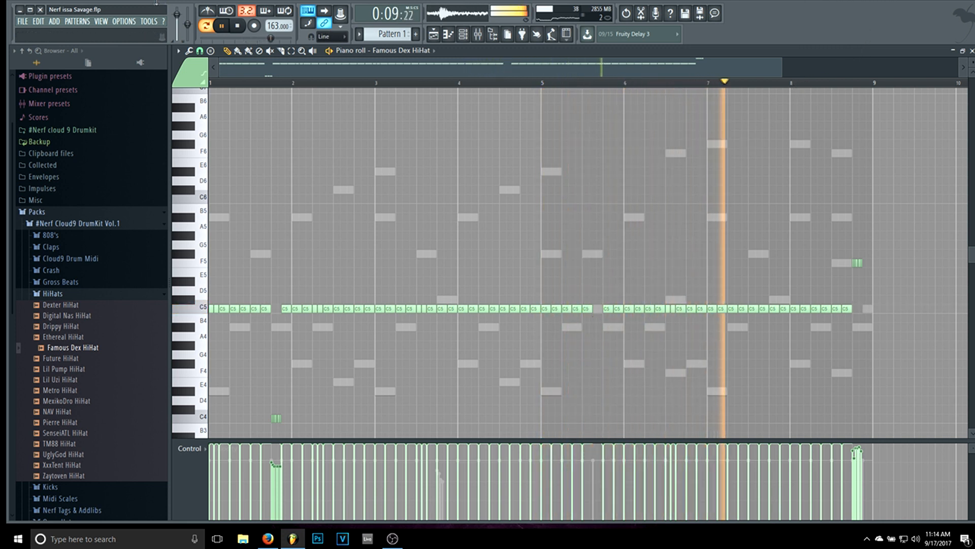
- Stop playback and save the project
key(space)
click(22, 21)
click(51, 65)
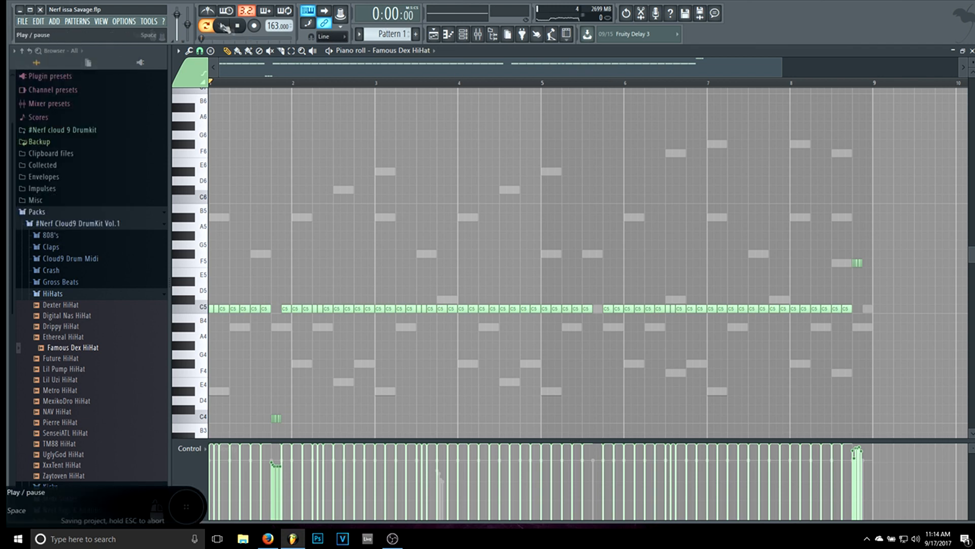
- Route the Famous Dex HiHat channel to mixer track 6
click(477, 34)
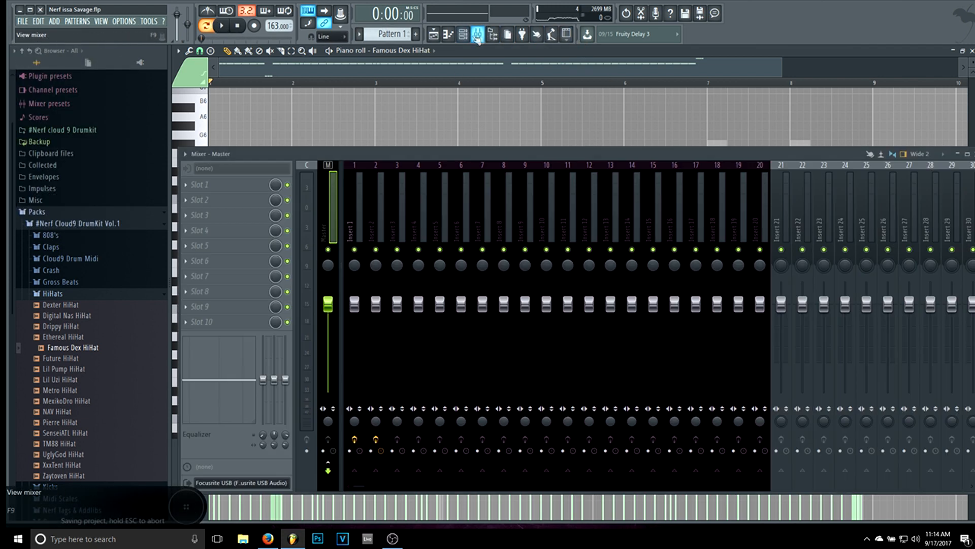
click(463, 34)
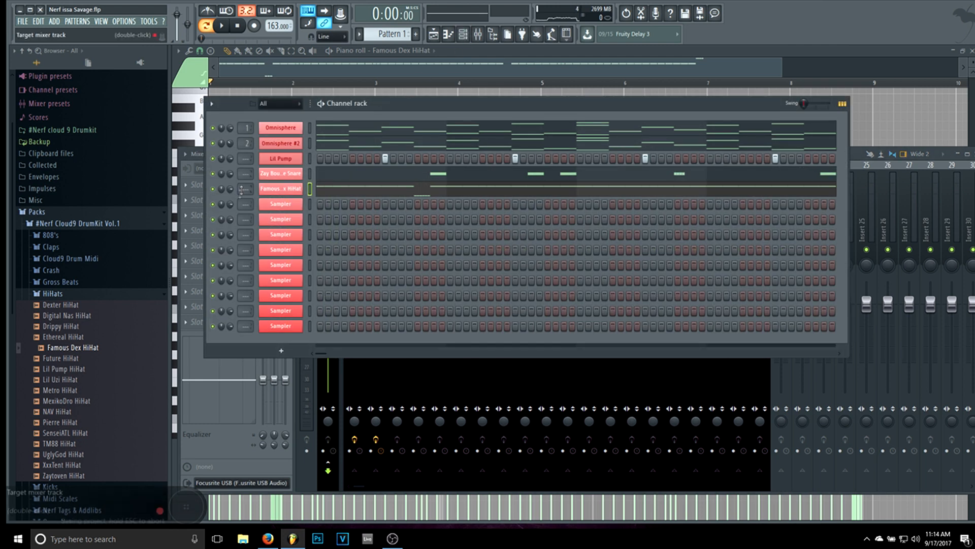
drag(246, 189, 246, 177)
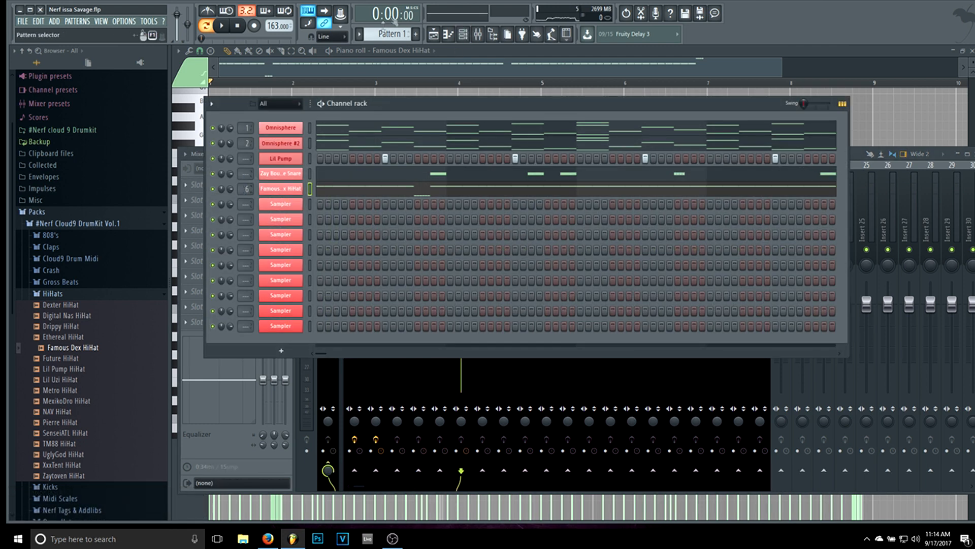
- Load Fruity Reeverb 2 in the first effect slot of mixer insert 6 and set its room size to 93
click(478, 34)
click(213, 182)
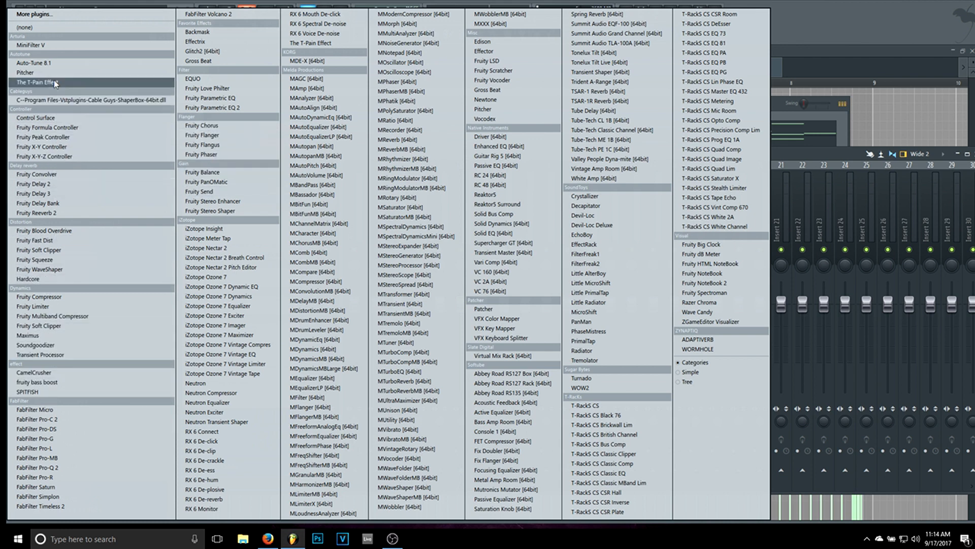
click(48, 213)
drag(325, 221, 366, 221)
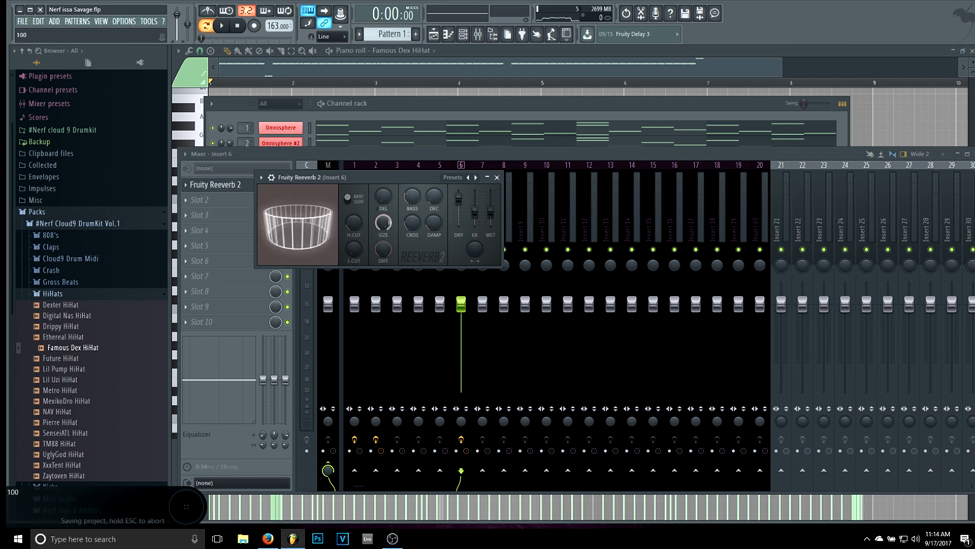
key(space)
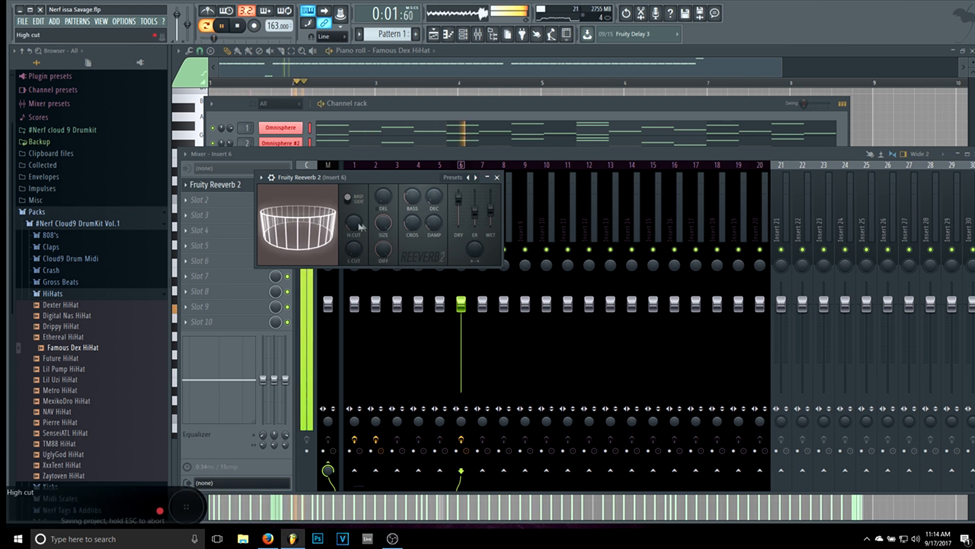
drag(383, 222, 383, 227)
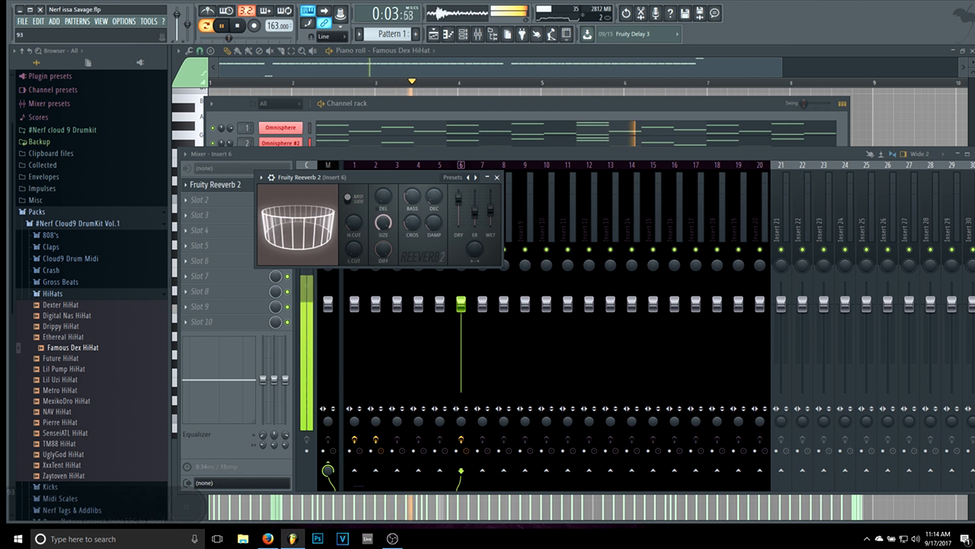
- Reduce the mix level of Fruity Reeverb 2 and slightly adjust the pan of insert 6 while the pattern plays
click(497, 178)
drag(275, 185, 276, 220)
drag(461, 265, 461, 257)
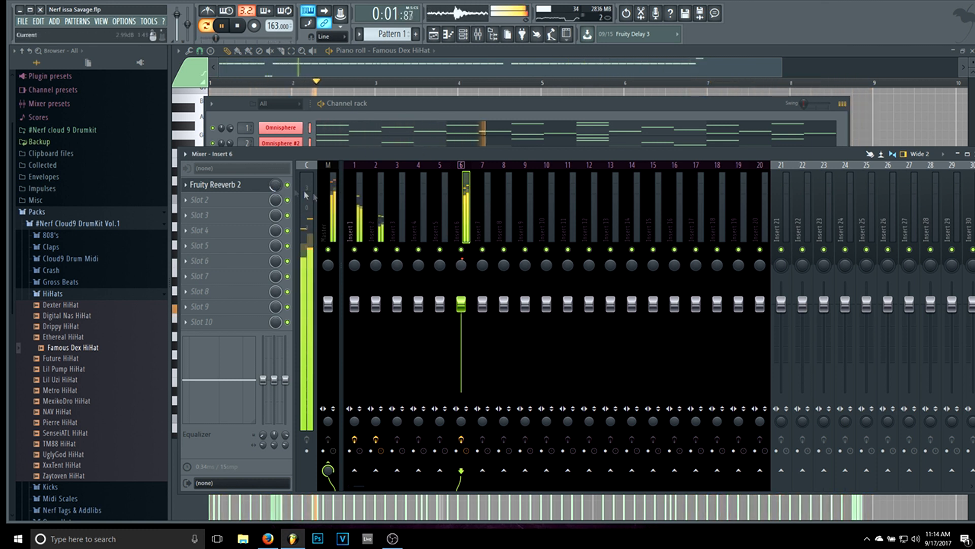
key(space)
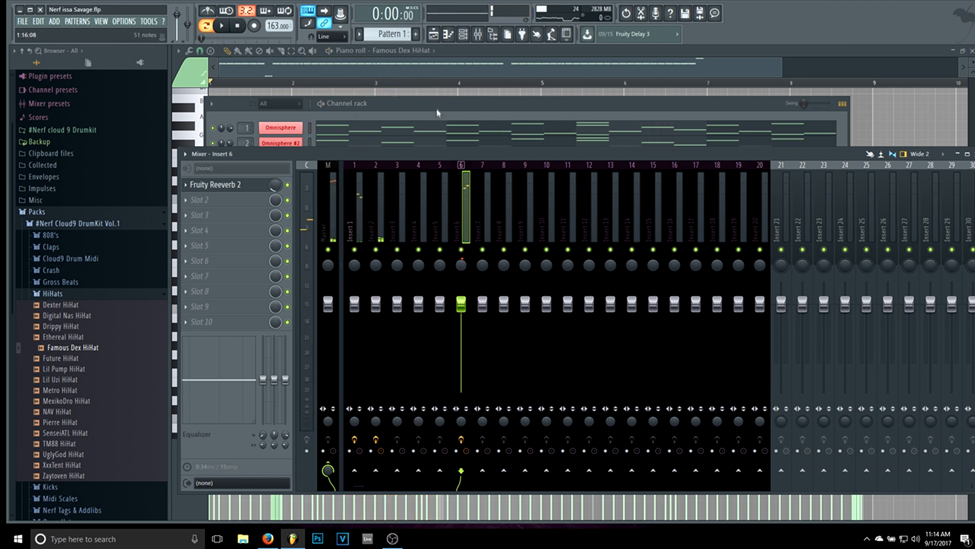
- Load the Rack Kick sample from the drum kit's Kicks folder into the first empty sampler channel below the hi-hat
click(438, 116)
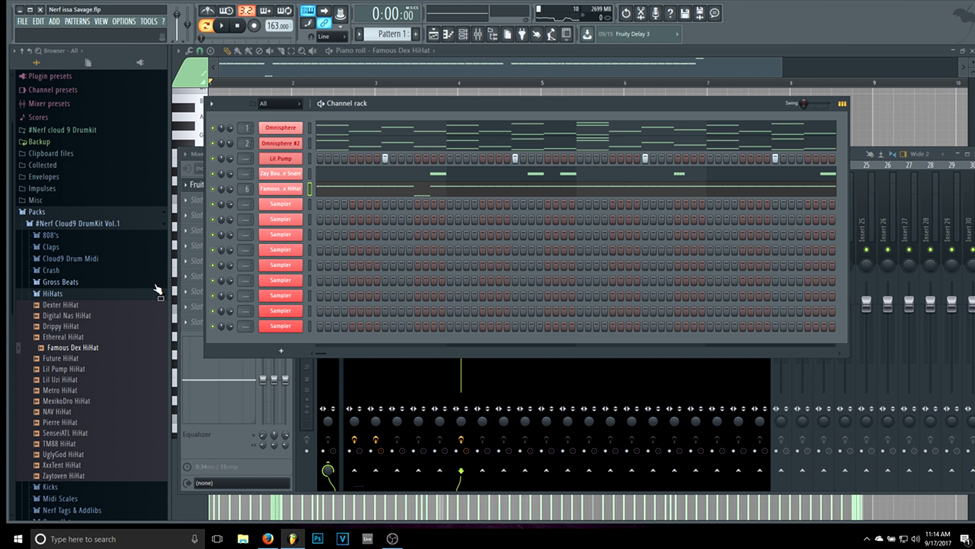
click(53, 293)
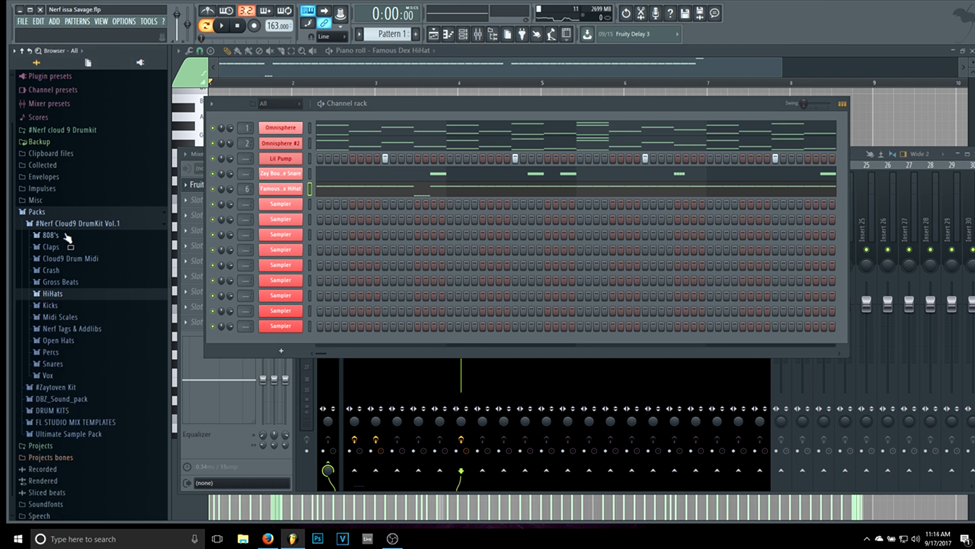
key(space)
key(space)
click(81, 308)
click(92, 425)
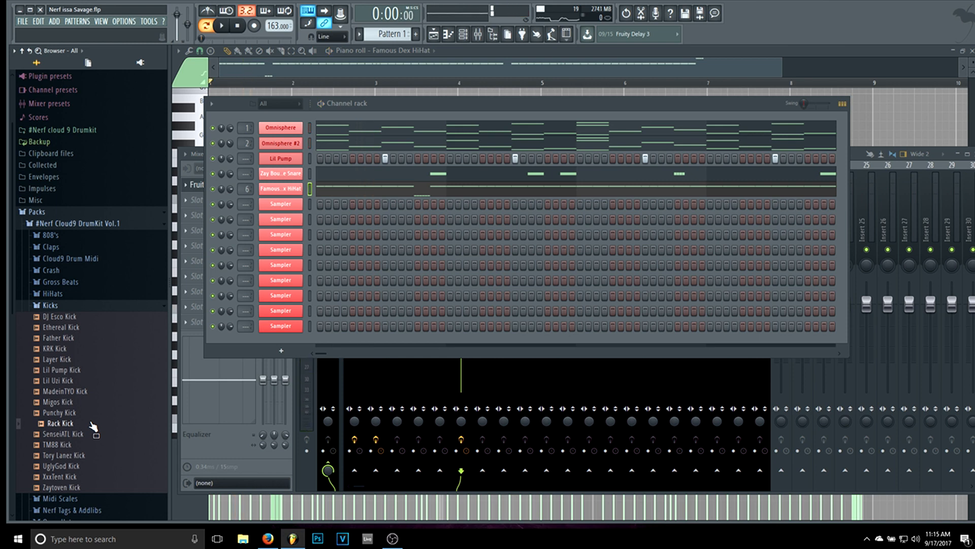
drag(91, 424, 291, 203)
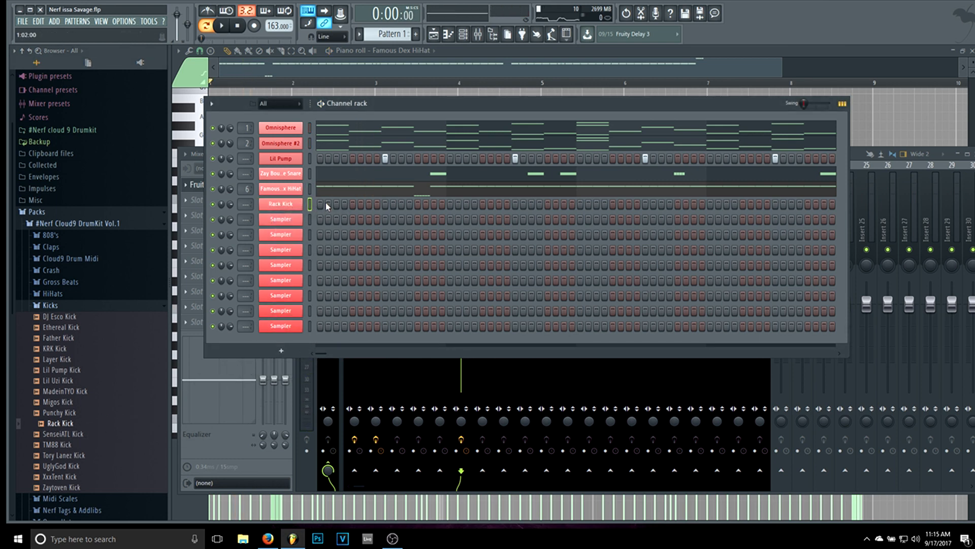
- Load the Spinz 808 sample from the drum kit's 808's folder into the empty channel below Rack Kick
click(105, 306)
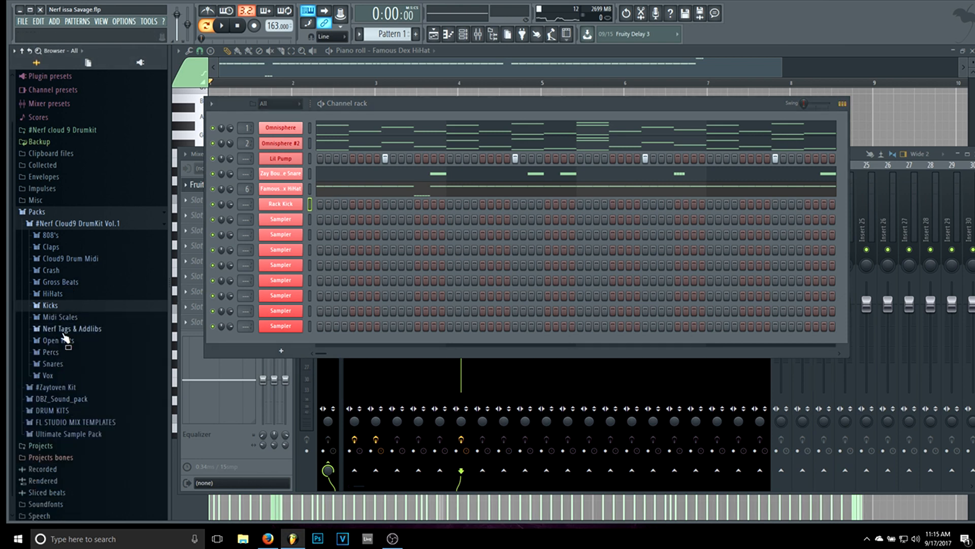
click(67, 236)
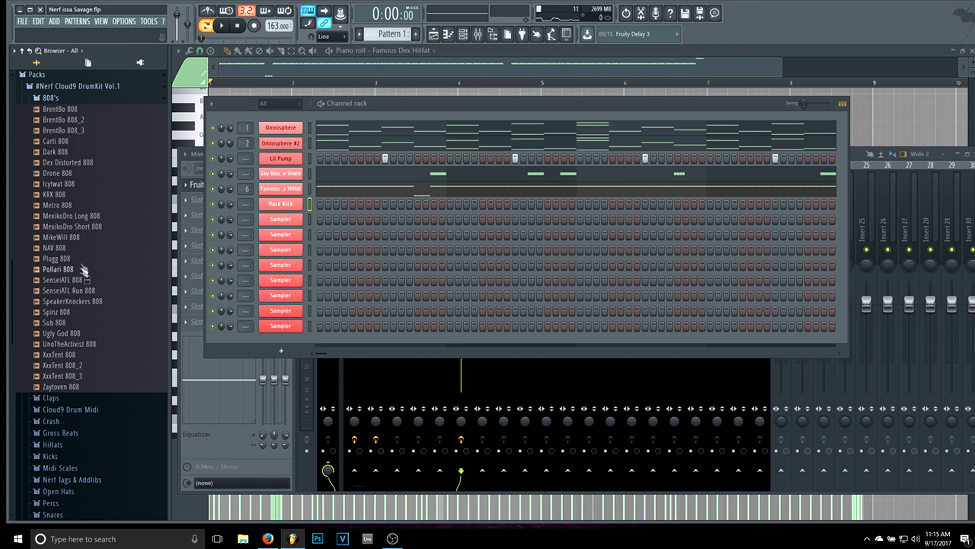
click(76, 316)
drag(75, 315, 293, 222)
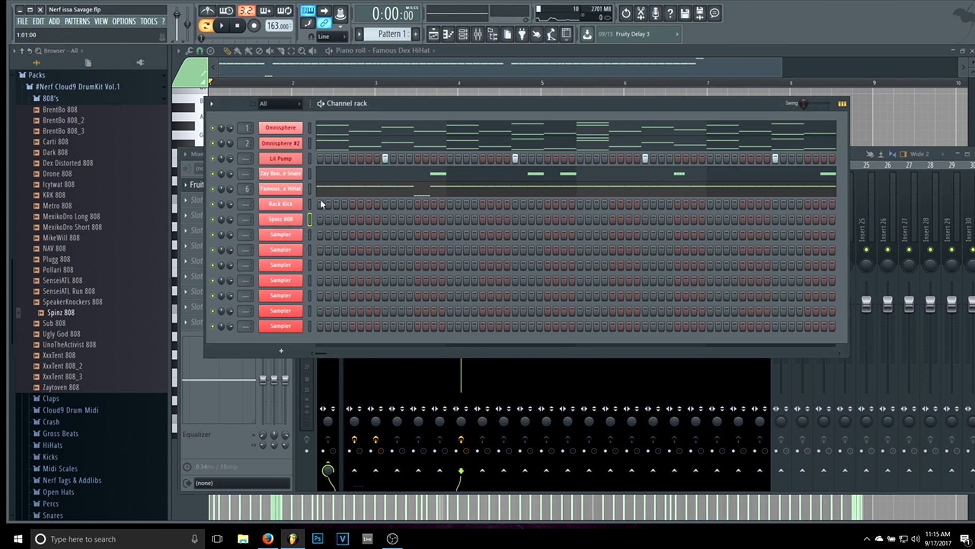
- Place a two-step C5 note at the start of bar 1 in the Rack Kick channel's piano roll
right_click(298, 204)
click(315, 206)
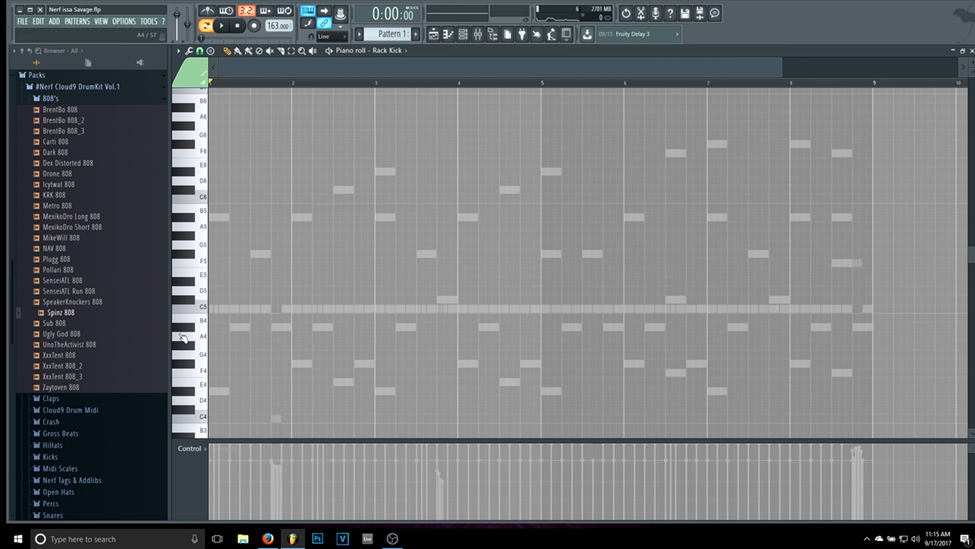
drag(219, 309, 186, 309)
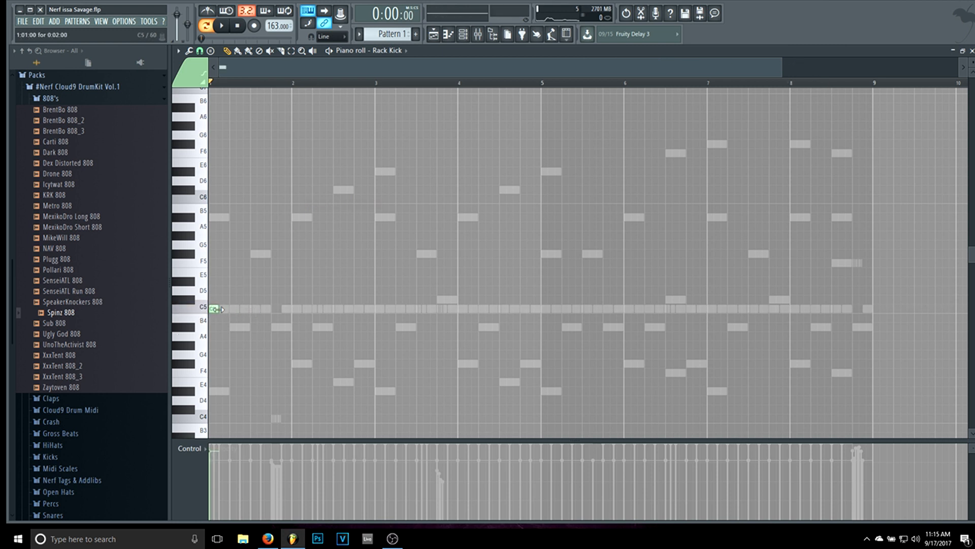
- Add C5 kick notes at step 13 of bar 1 and at steps 5 and 13 of bar 2, checking them against playback
drag(775, 65, 523, 65)
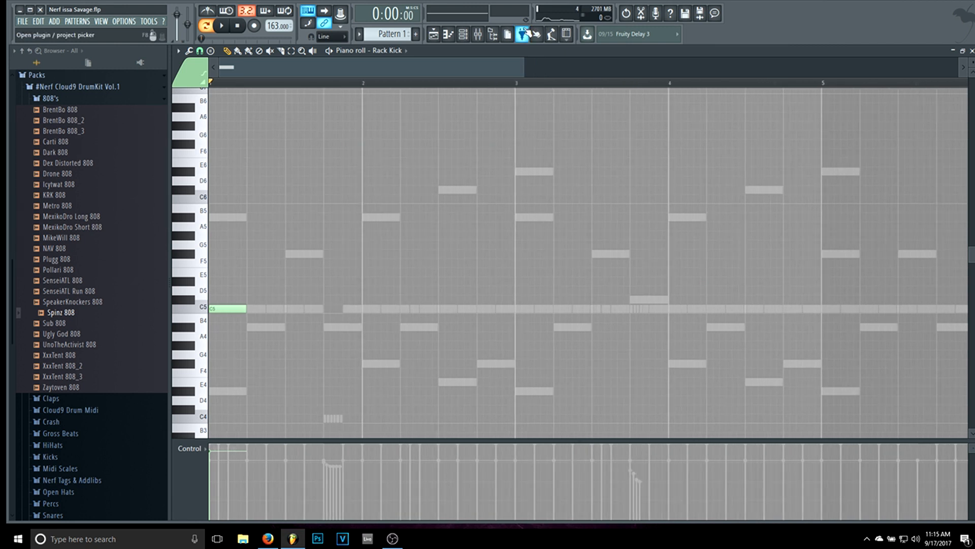
click(331, 301)
drag(327, 311, 325, 313)
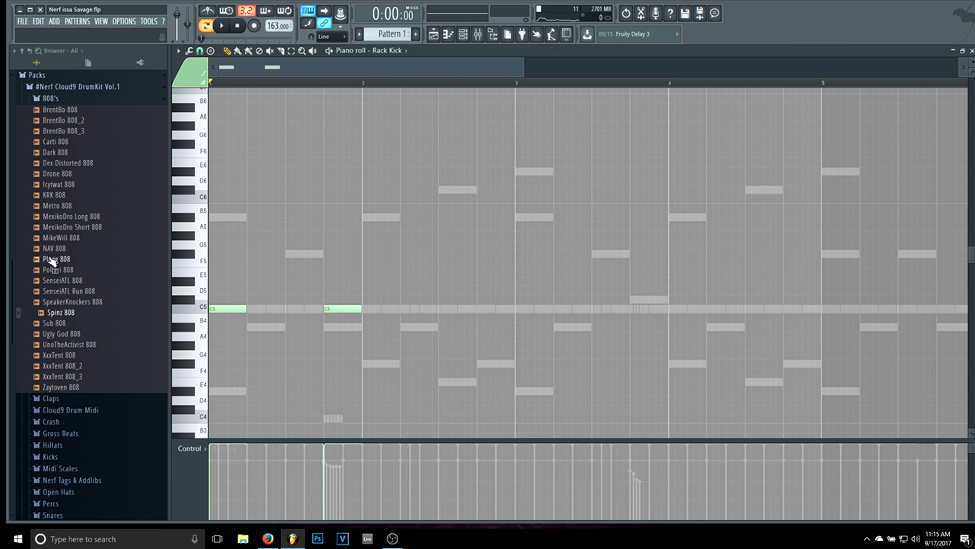
key(space)
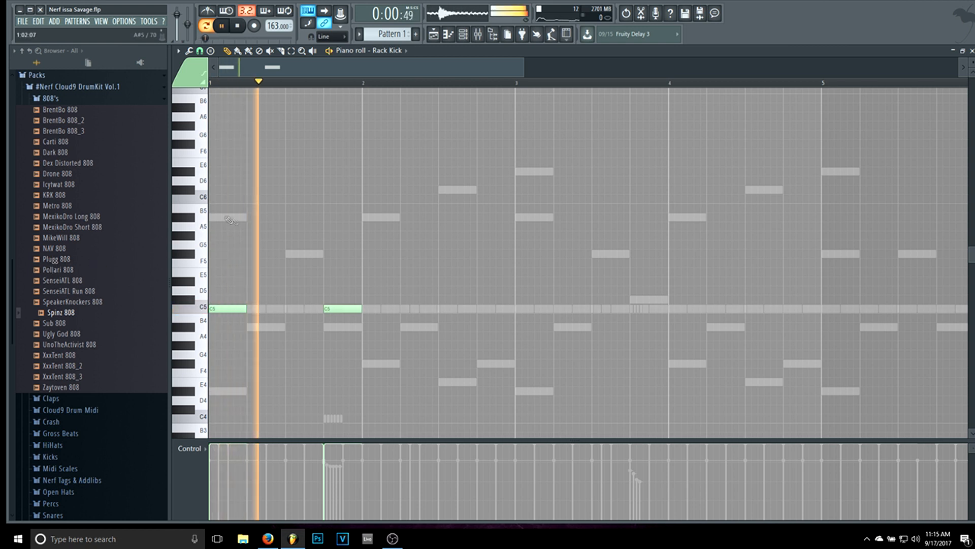
click(413, 309)
key(space)
key(space)
click(496, 308)
key(space)
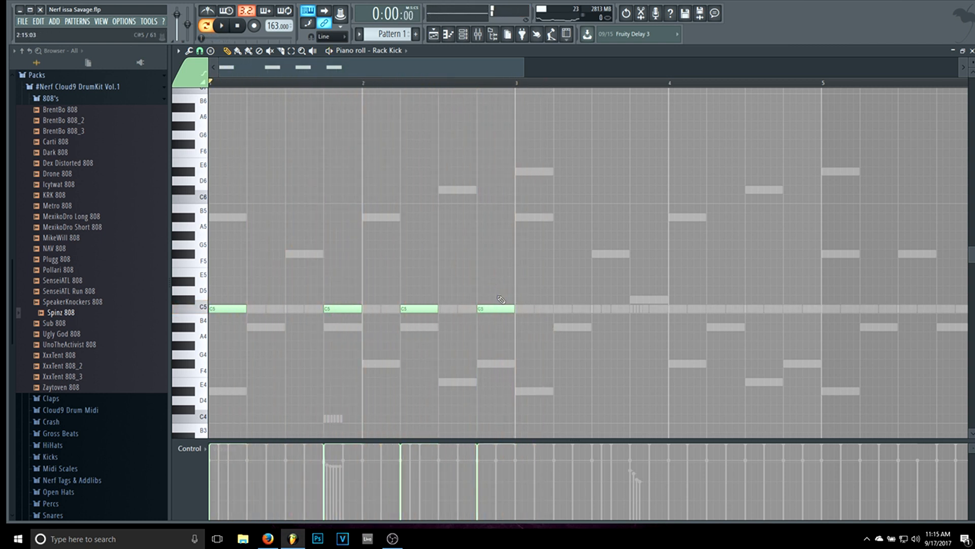
- Add C5 kick notes at steps 1 and 13 of bar 3, steps 5 and 13 of bar 4, and the start of bar 5
click(517, 309)
click(635, 309)
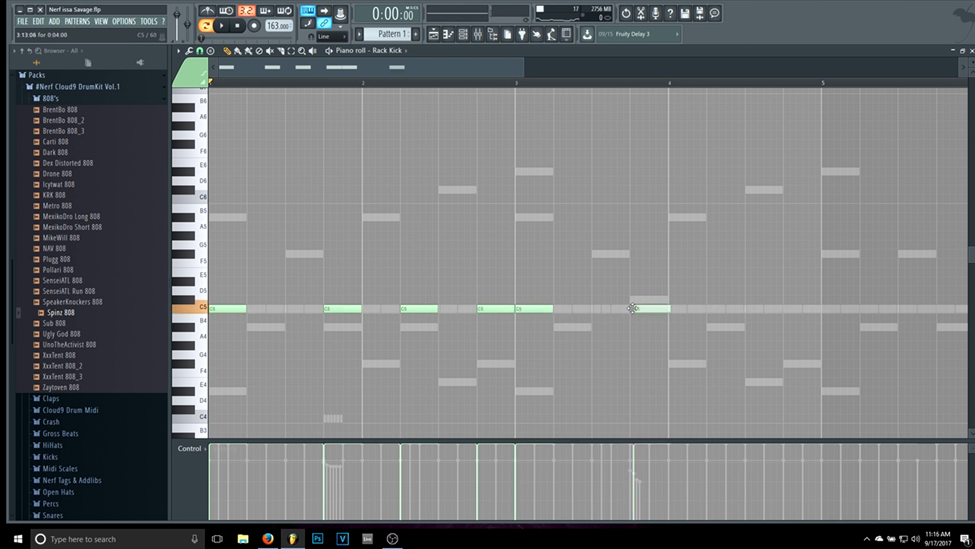
drag(646, 308, 647, 308)
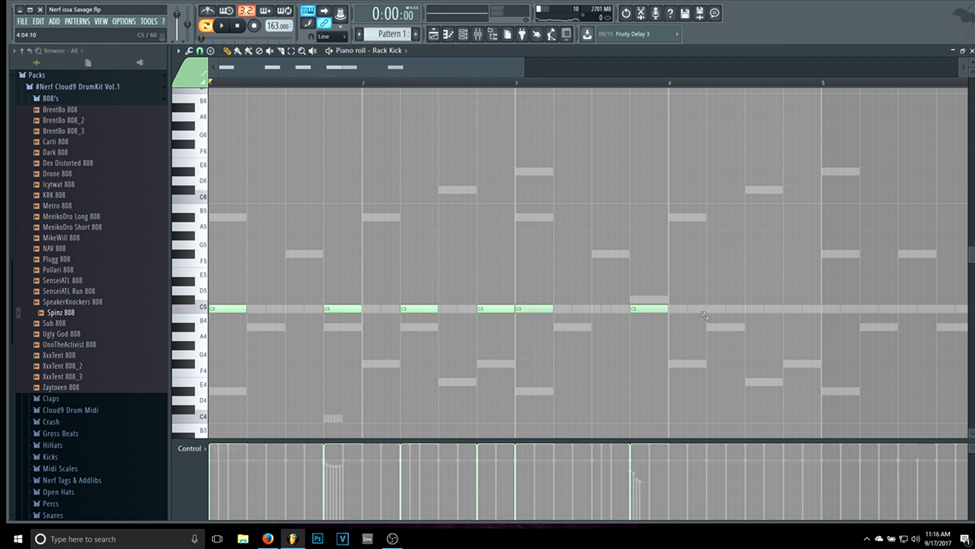
click(731, 310)
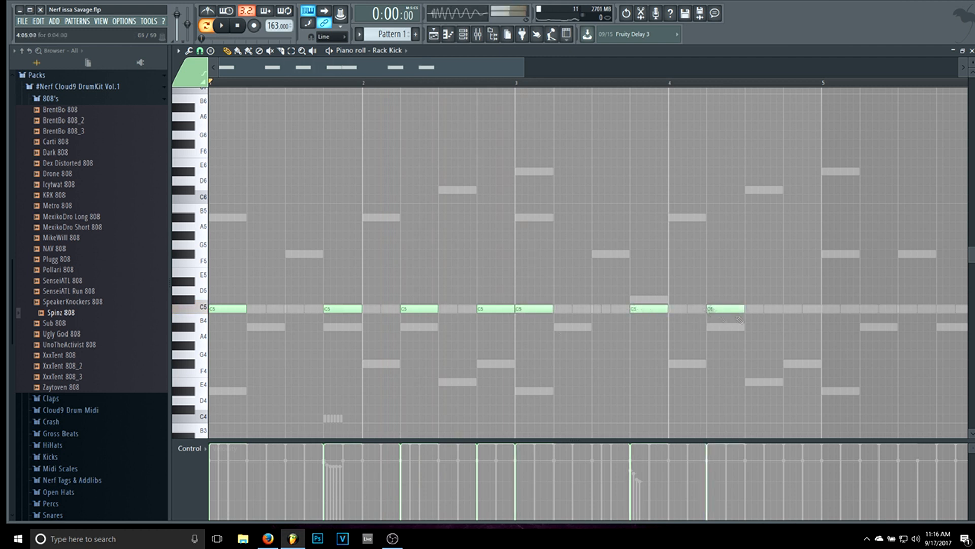
key(space)
click(800, 308)
click(828, 309)
drag(826, 311, 822, 311)
- Add C5 kick notes at step 13 of bar 5 and at steps 5 and 13 of bar 6
drag(523, 67, 696, 99)
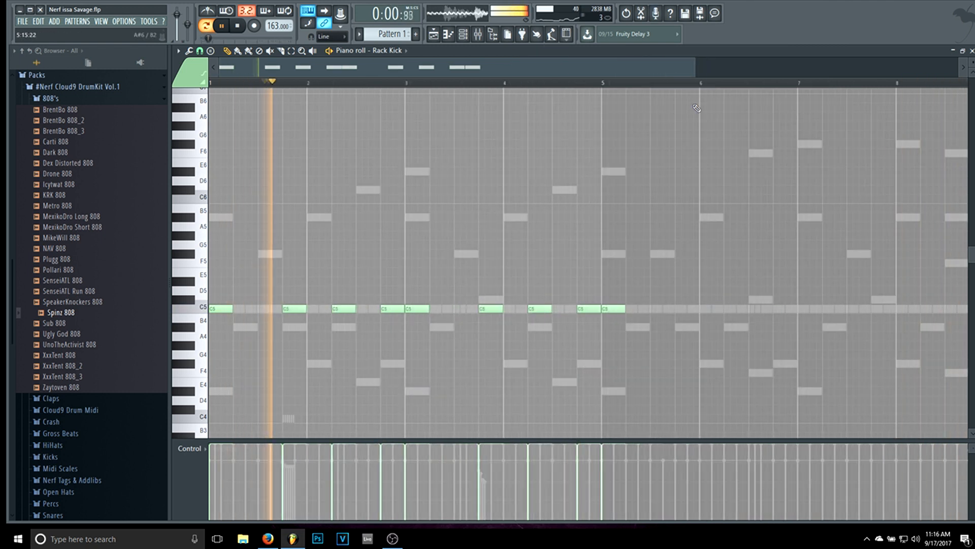
click(686, 309)
key(space)
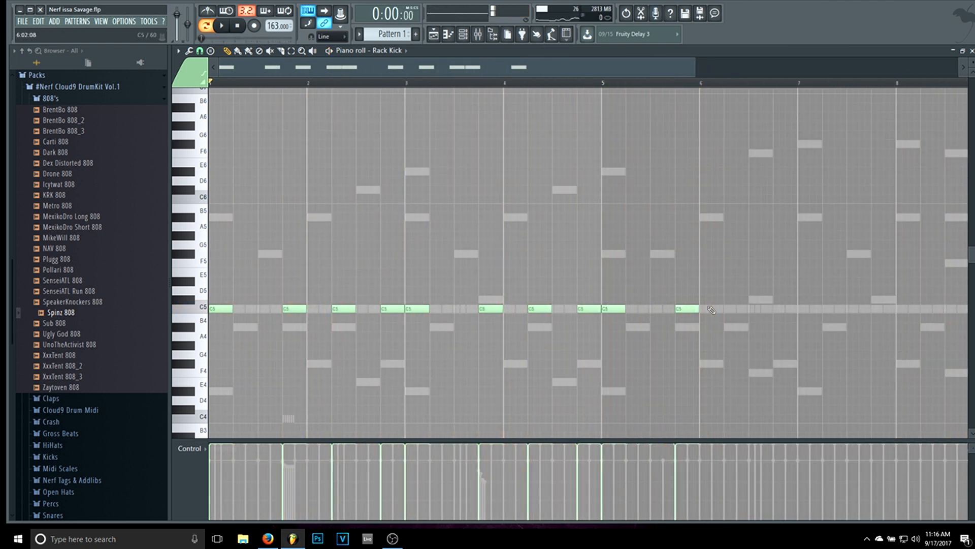
click(737, 309)
key(space)
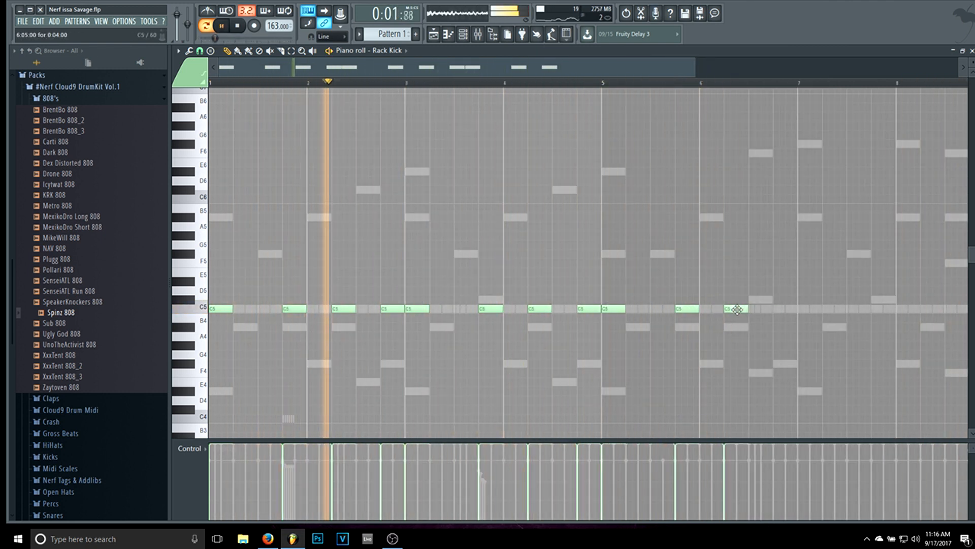
key(space)
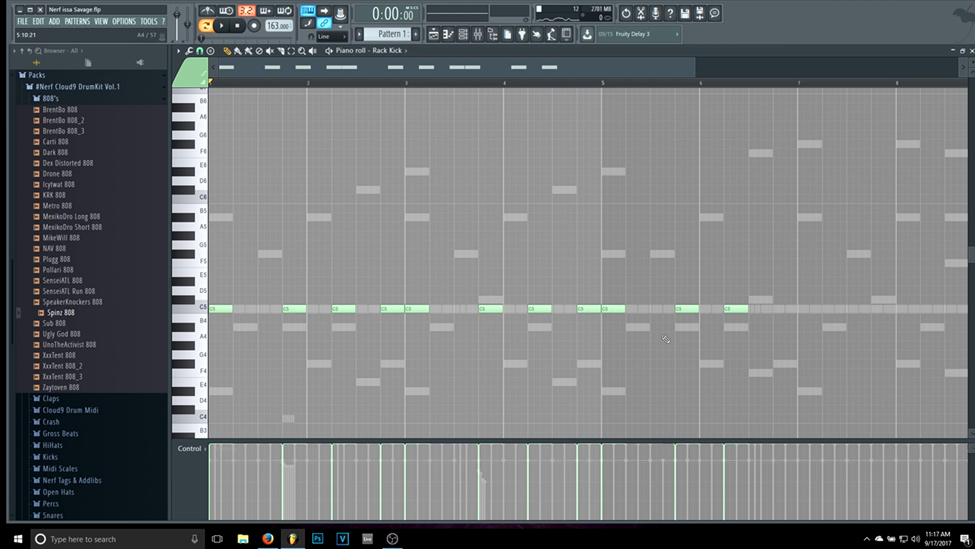
key(space)
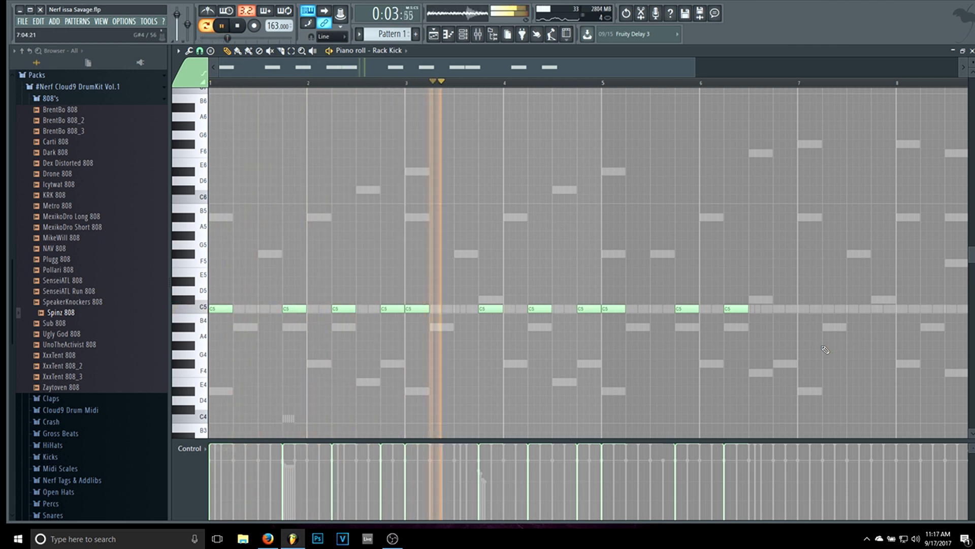
click(785, 309)
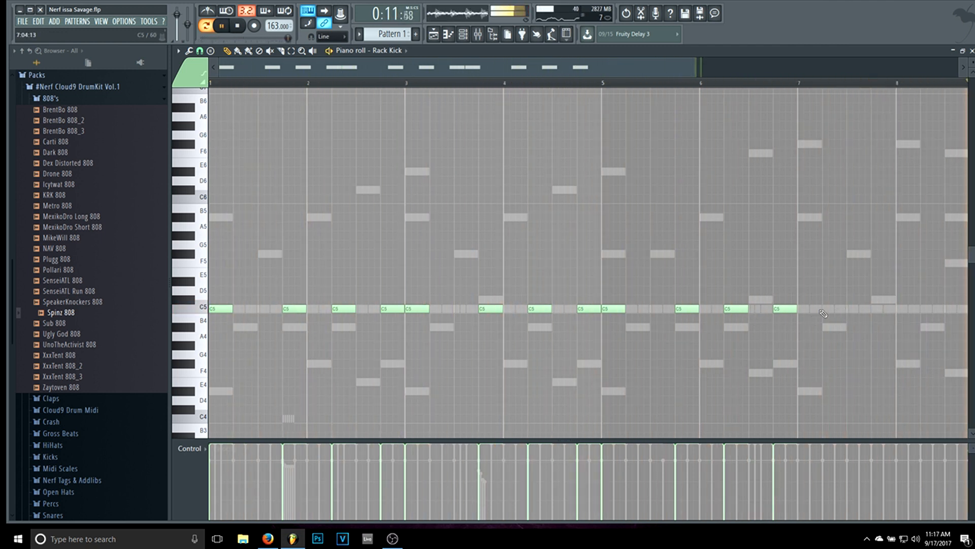
- Add C5 kick notes at steps 1 and 13 of bar 7 and at the start of bar 8
click(809, 311)
scroll(833, 315, up, 2)
click(858, 366)
drag(858, 365, 883, 365)
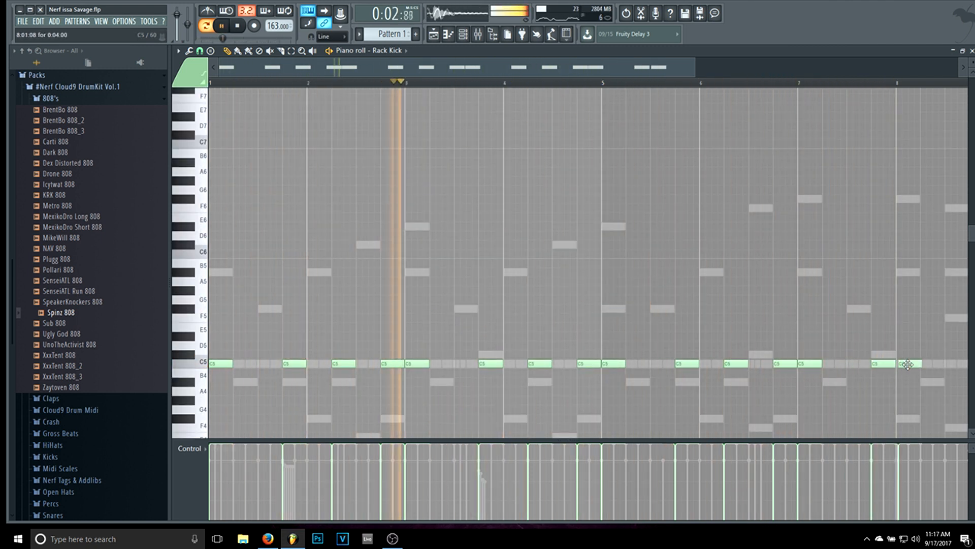
- Place a C5 kick note at step 5 of bar 8 and delete the note at the start of that bar
click(956, 365)
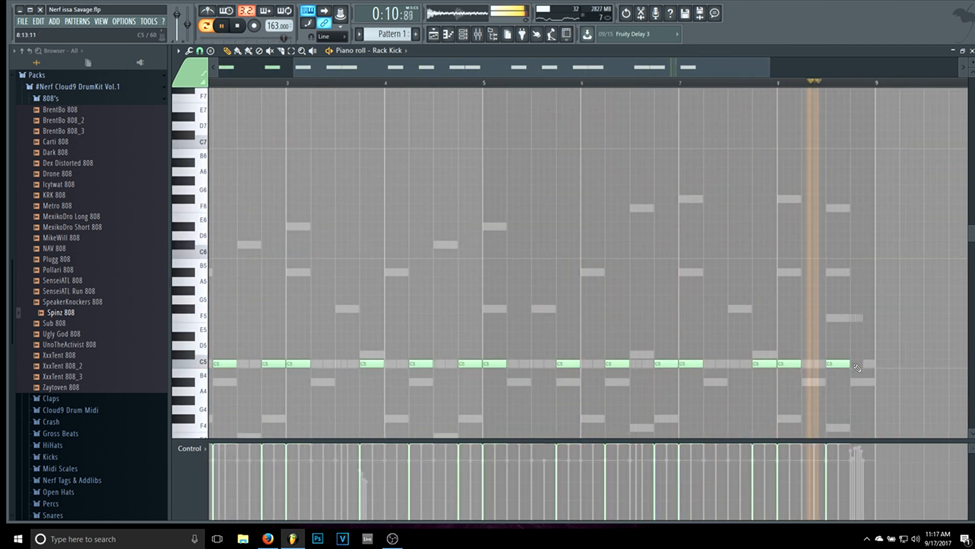
drag(838, 366, 814, 366)
right_click(792, 365)
key(space)
- Finish bar 8 of the kick with two consecutive one-step C5 notes at steps 13 and 14
click(861, 364)
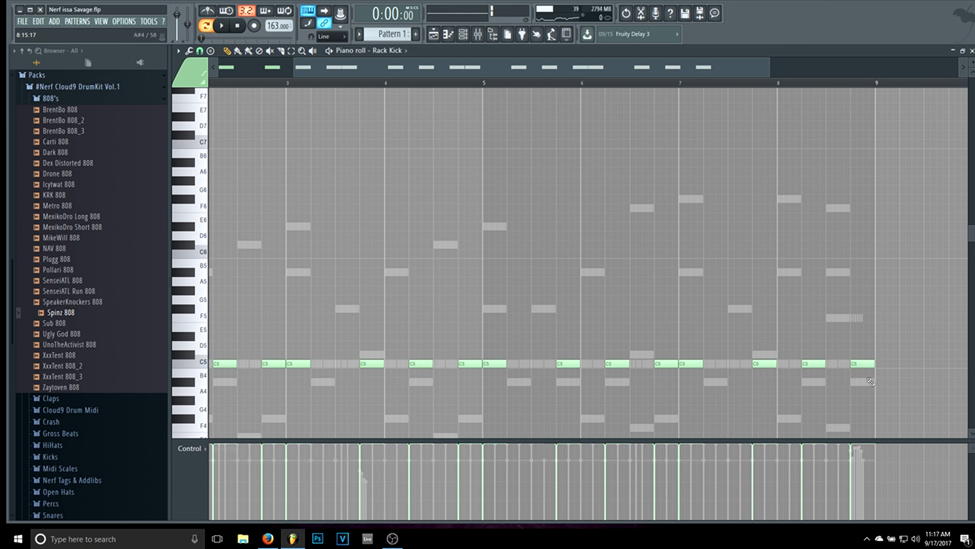
click(867, 364)
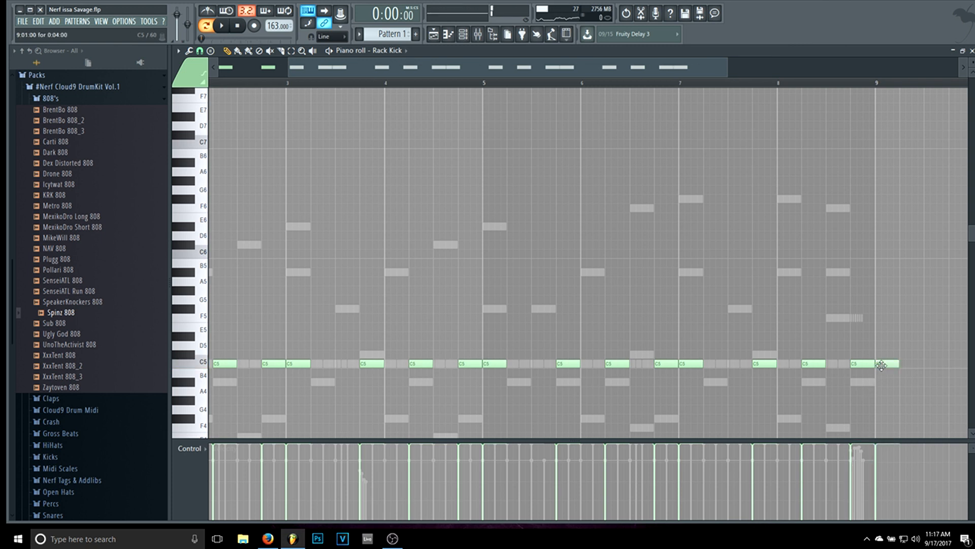
click(866, 365)
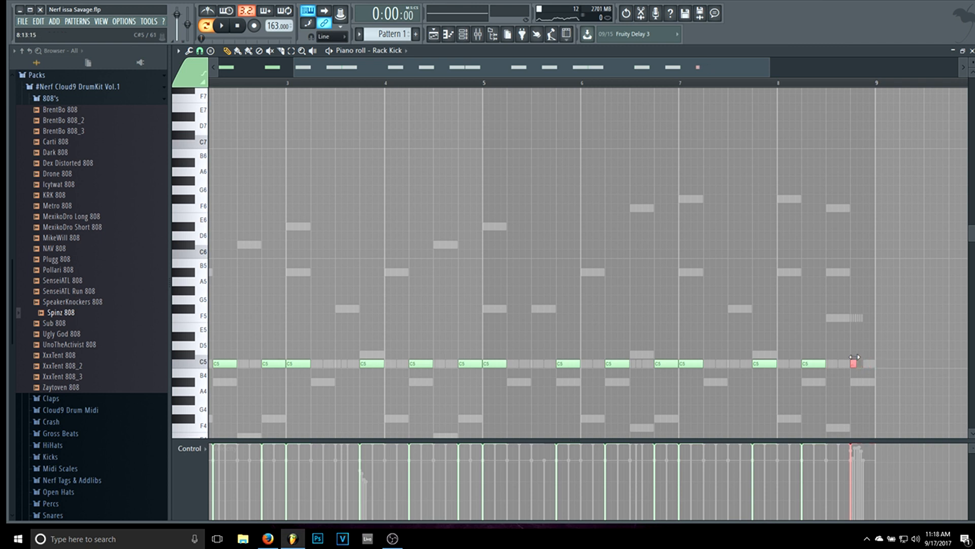
click(862, 364)
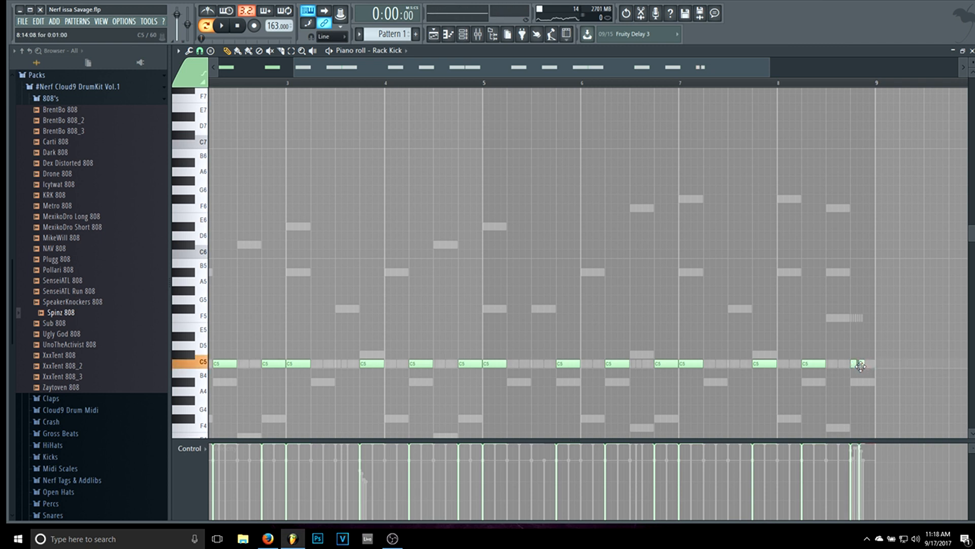
drag(860, 366, 859, 366)
key(space)
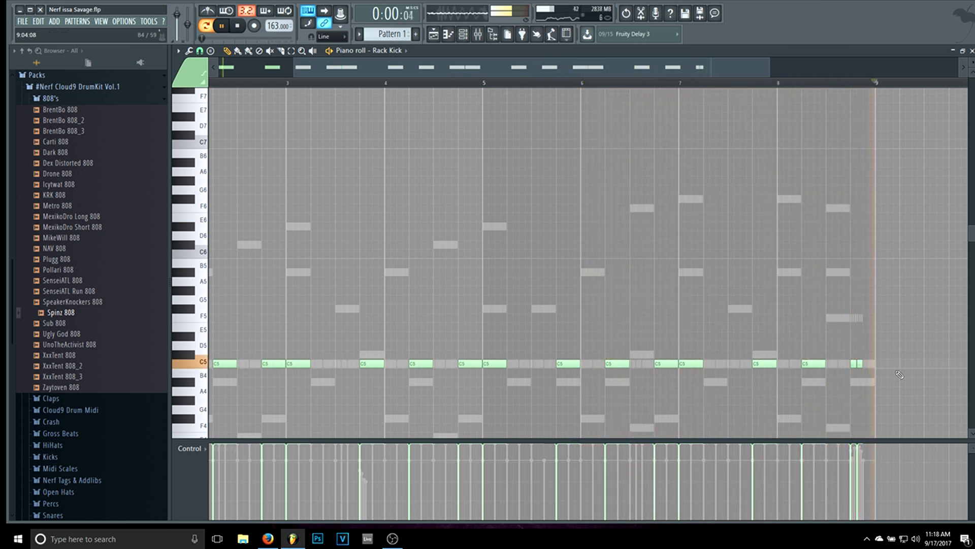
- Copy the Rack Kick channel's notes and paste them into the Spinz 808 channel
key(space)
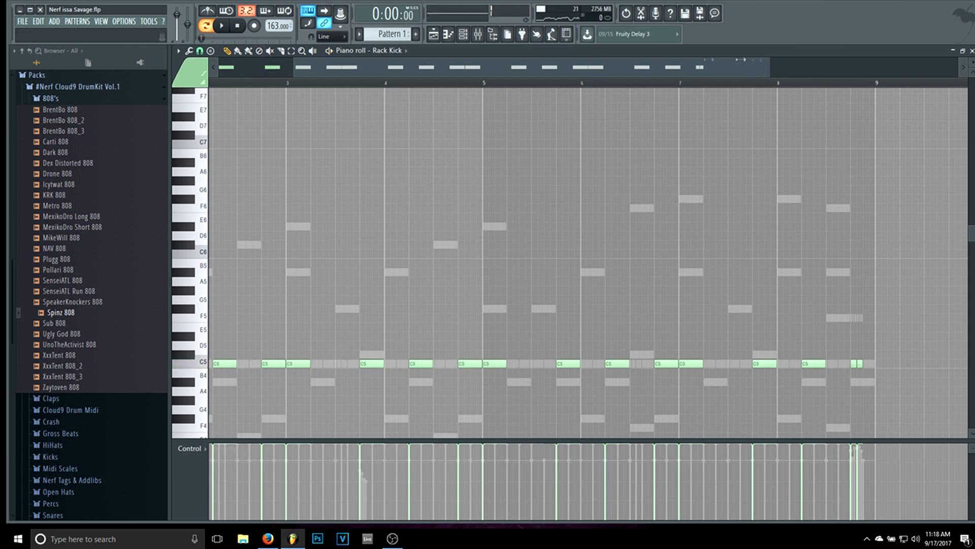
click(464, 35)
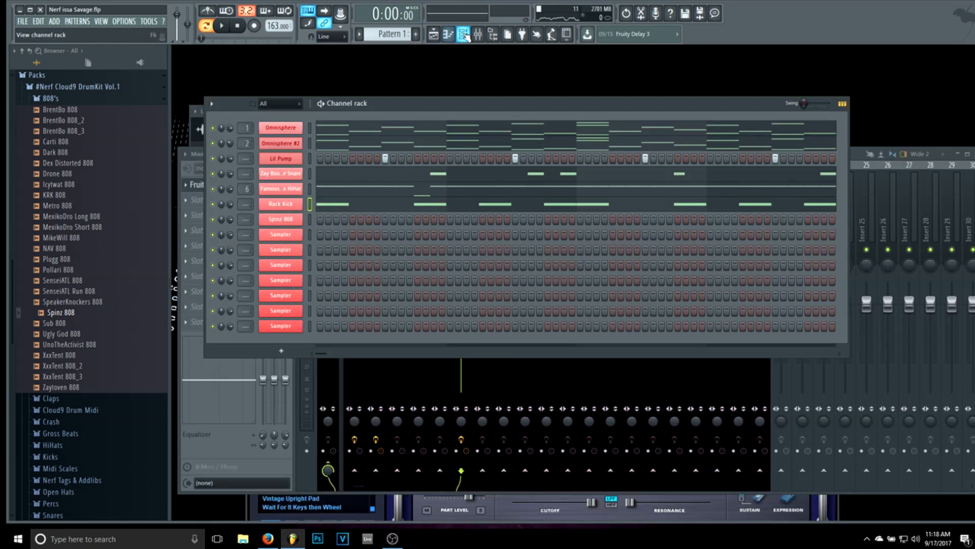
right_click(296, 207)
click(421, 214)
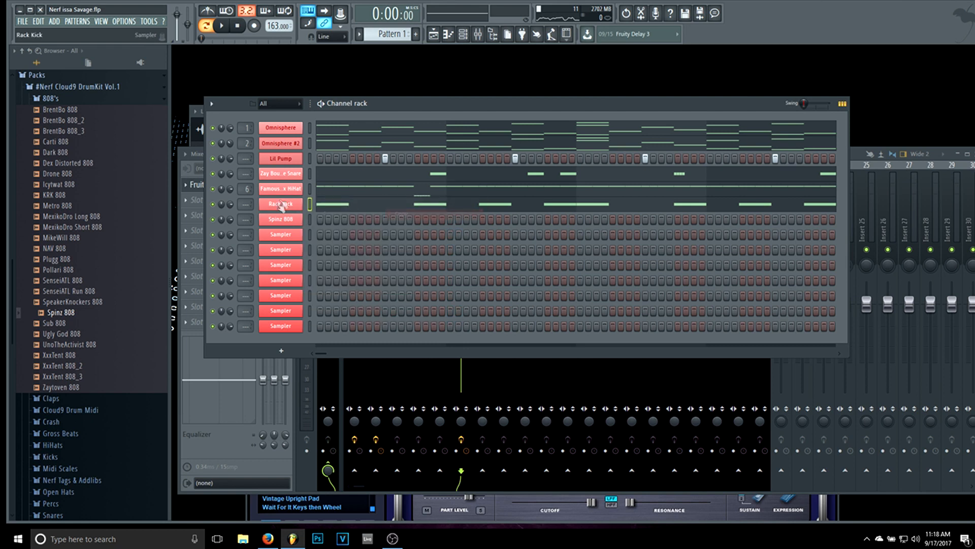
right_click(280, 221)
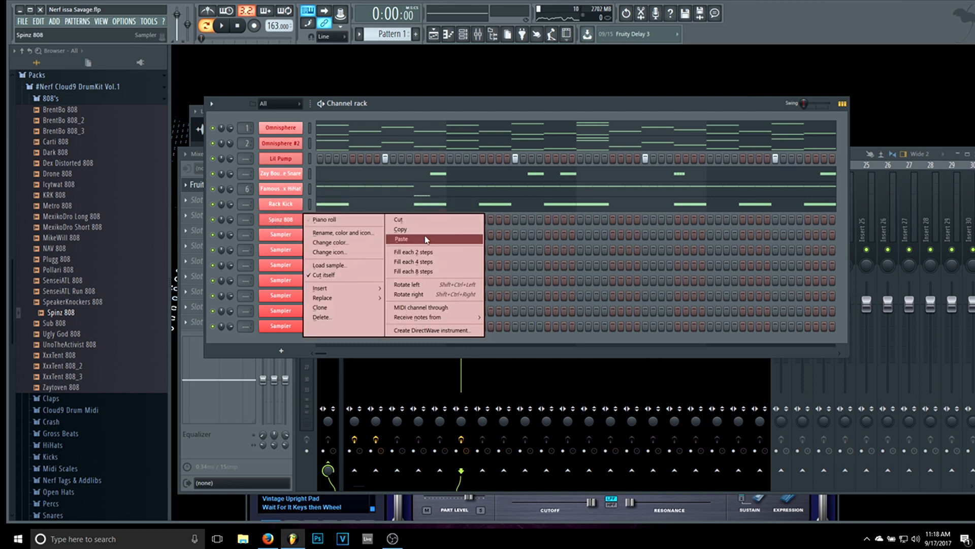
click(427, 240)
- Open the Spinz 808 sample in the Edison audio editor, examine it there, and close the editor
right_click(274, 219)
click(274, 219)
right_click(354, 351)
click(362, 362)
click(292, 169)
click(304, 311)
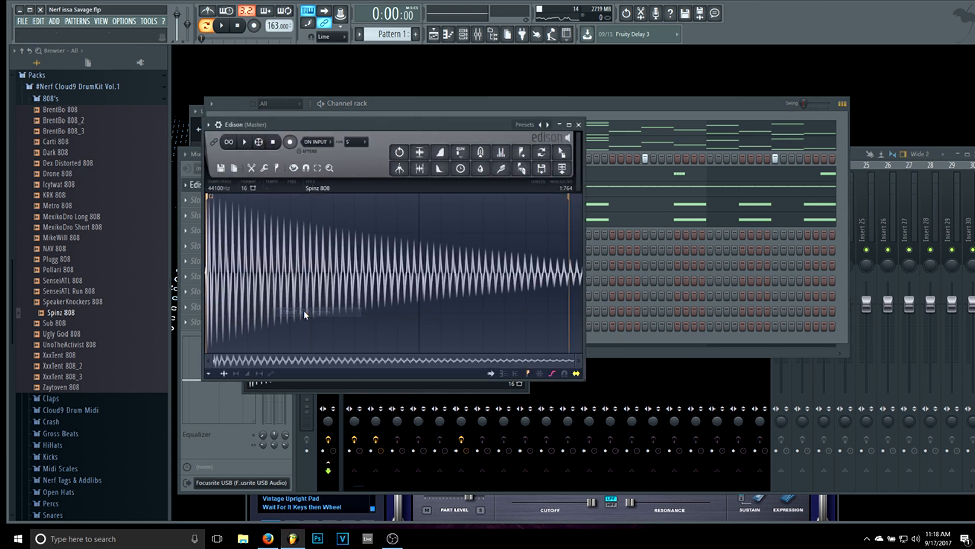
click(578, 125)
- Save the project and open the Spinz 808 channel's notes in the piano roll
key(ctrl+s)
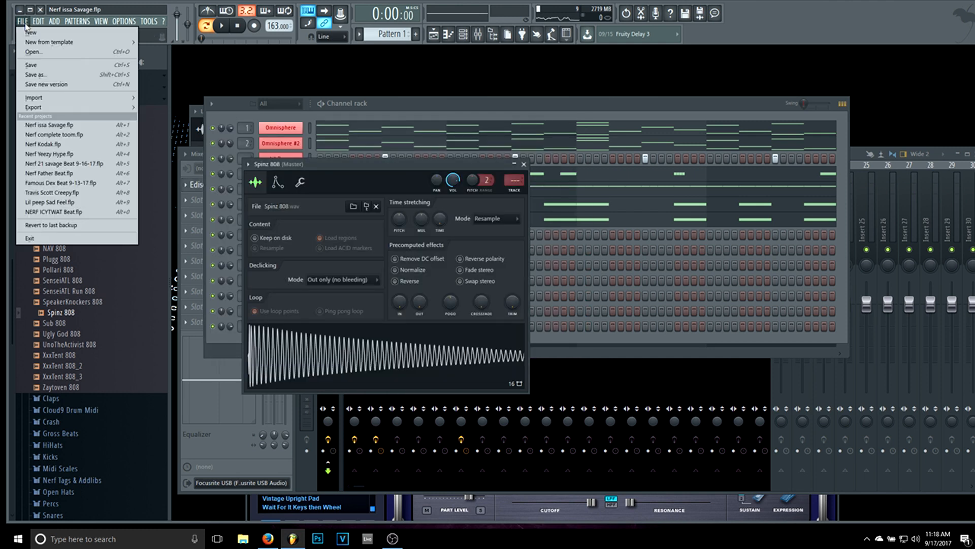
click(477, 107)
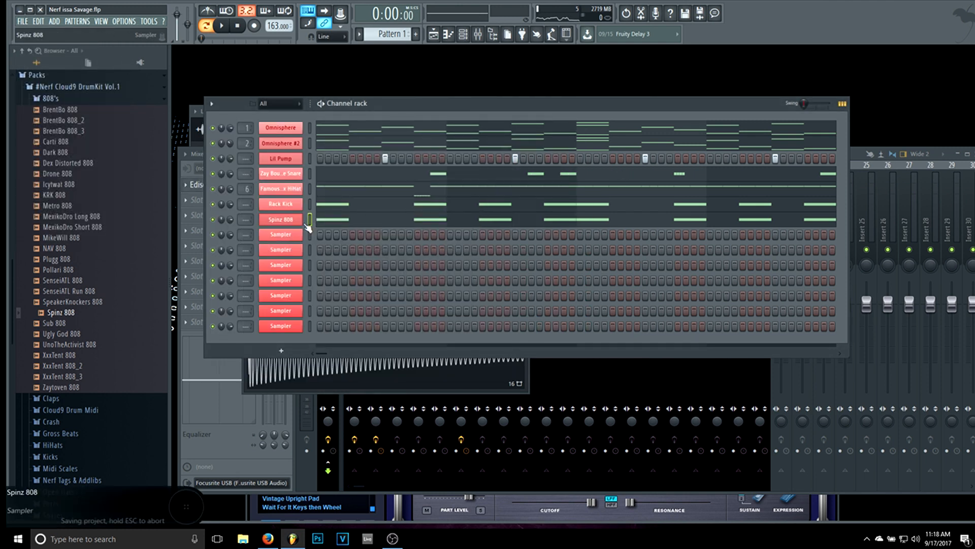
click(350, 222)
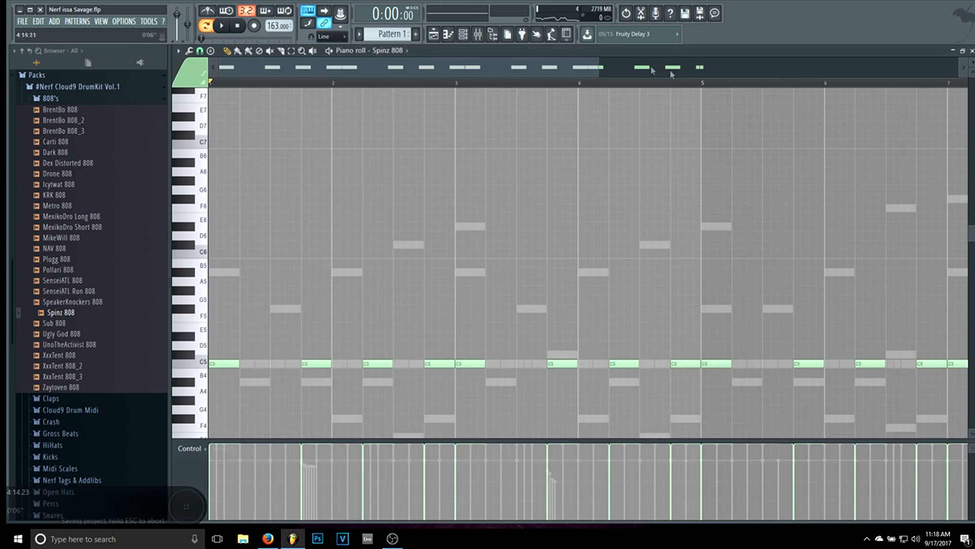
- Select all the Spinz 808 notes and transpose them down to A#4
drag(601, 72, 926, 71)
drag(774, 403, 148, 355)
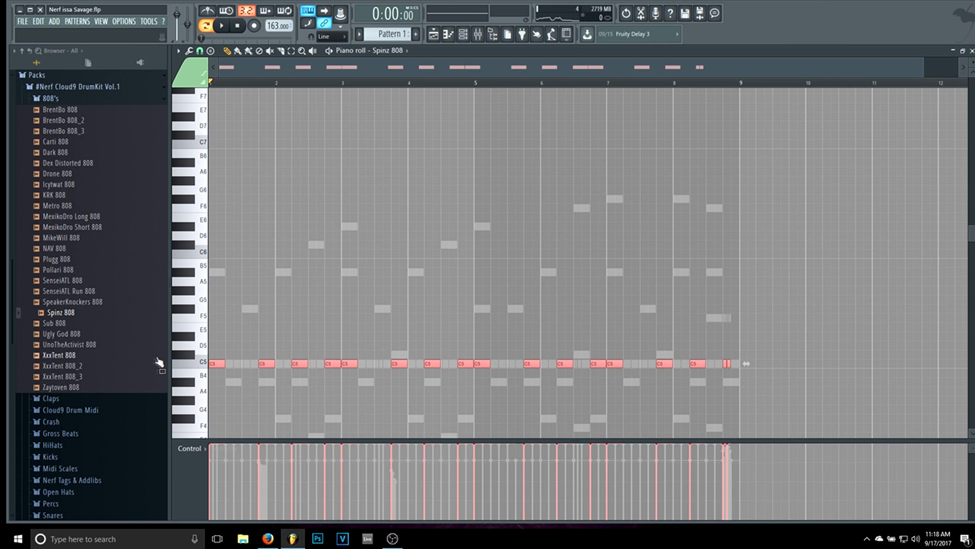
key(space)
click(219, 364)
mouse_move(213, 367)
mouse_down()
mouse_move(206, 392)
mouse_move(210, 382)
mouse_up()
click(315, 411)
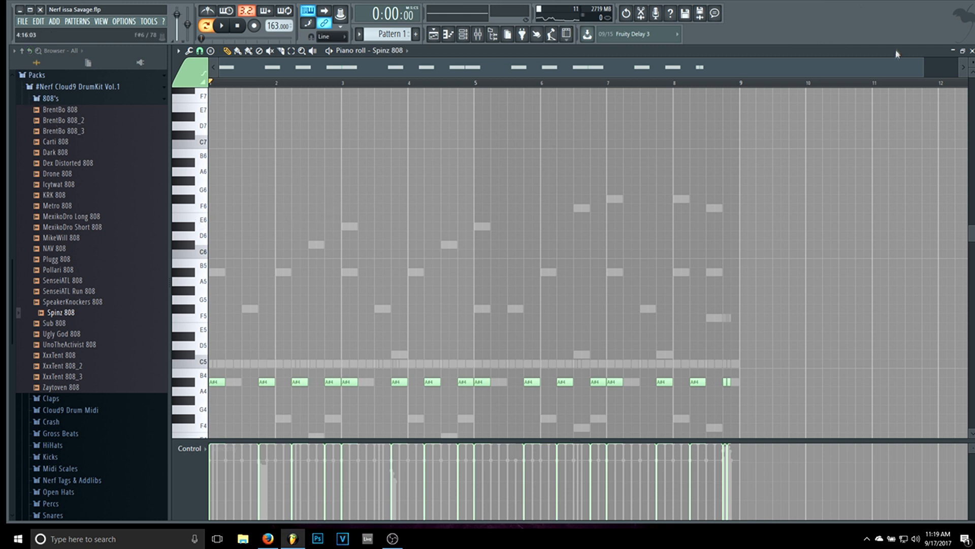
- Listen to the pattern with the 808 and raise the note at step 13 of bar 2 to F#5
drag(923, 62, 793, 63)
key(space)
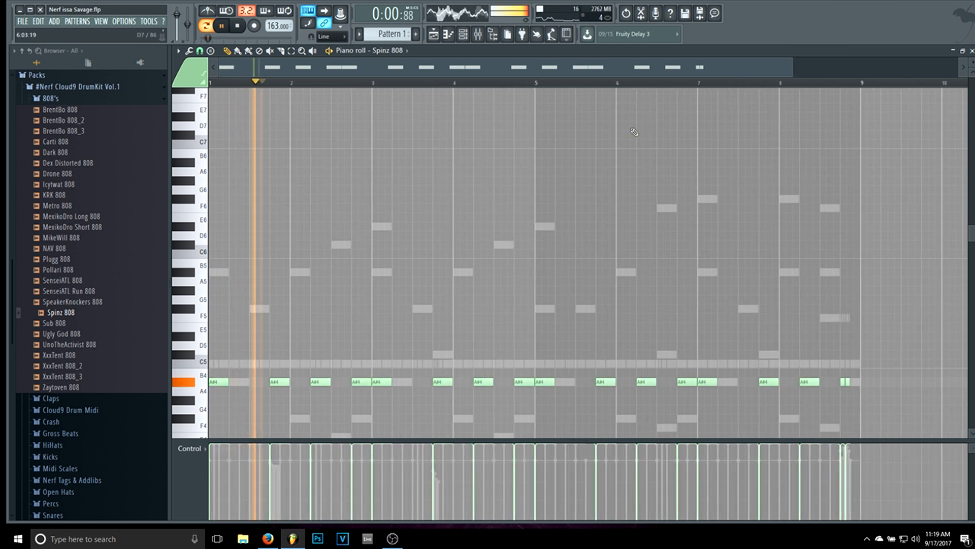
key(space)
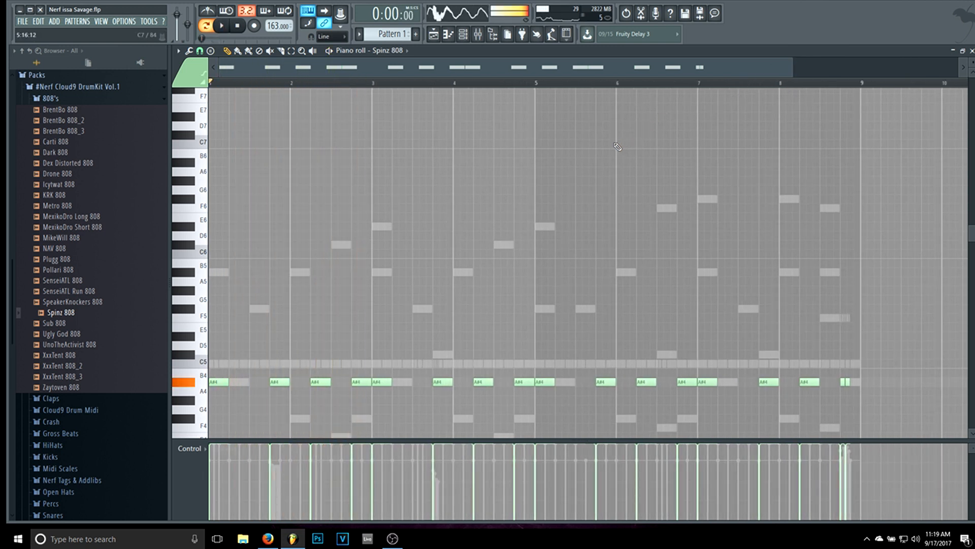
key(space)
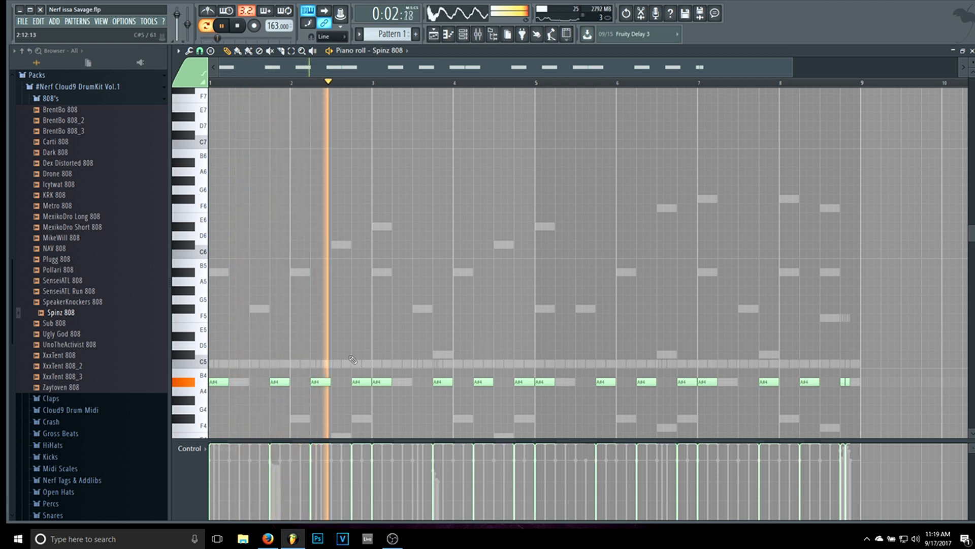
key(space)
drag(359, 385, 364, 311)
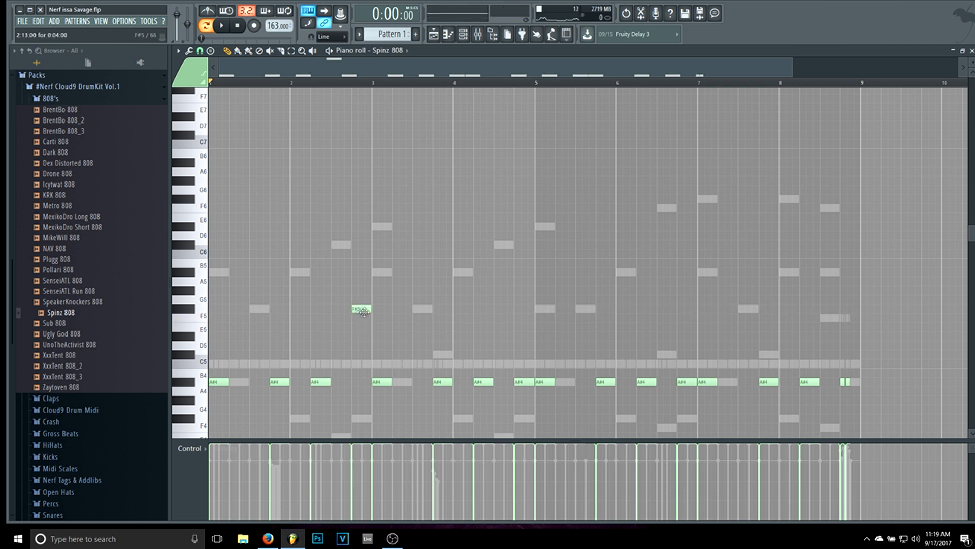
- Shorten the raised F#5 note in bar 2 to two steps and add another two-step F#5 note at step 15
key(space)
drag(370, 312, 359, 315)
key(space)
click(365, 308)
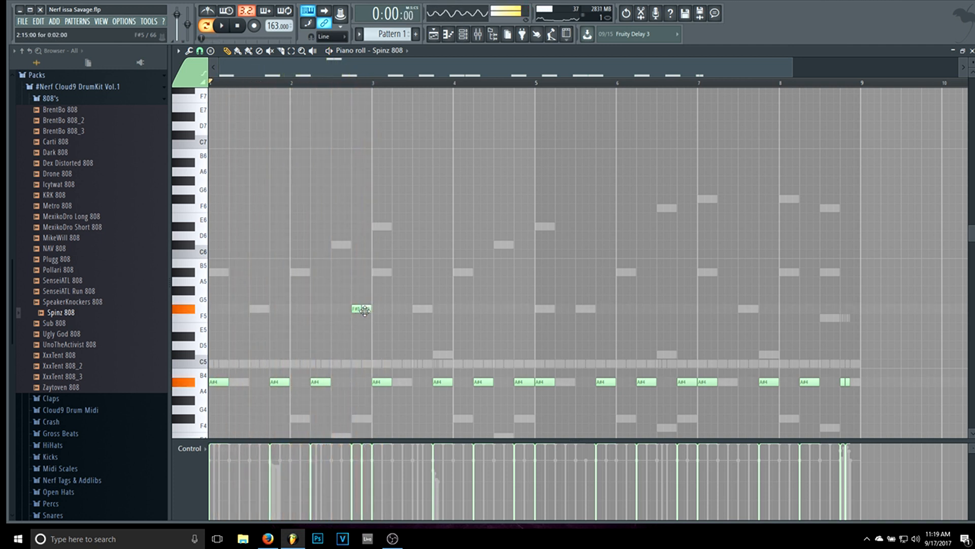
- Replace the A#4 note at the start of bar 3 with an F#5 note that lasts until step 13
key(space)
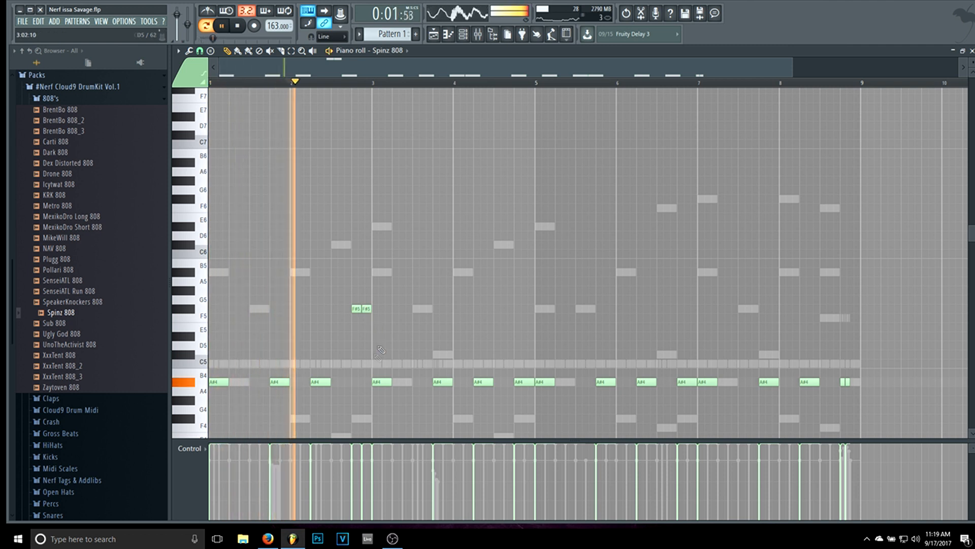
key(space)
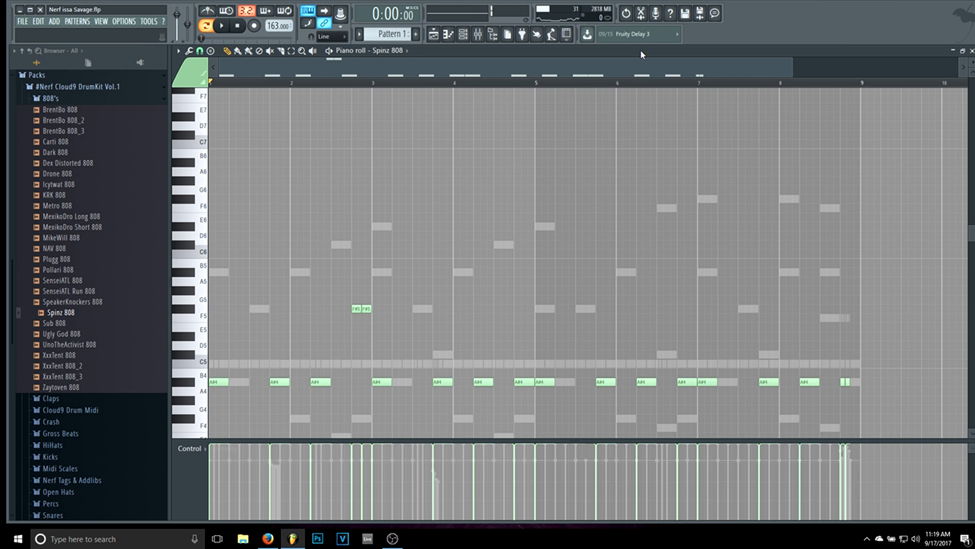
right_click(382, 381)
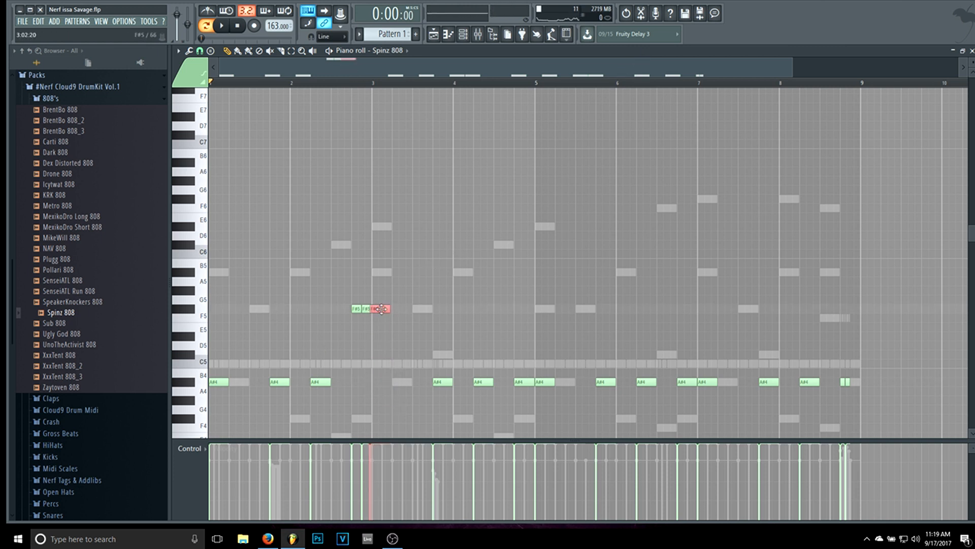
drag(431, 309, 433, 308)
key(space)
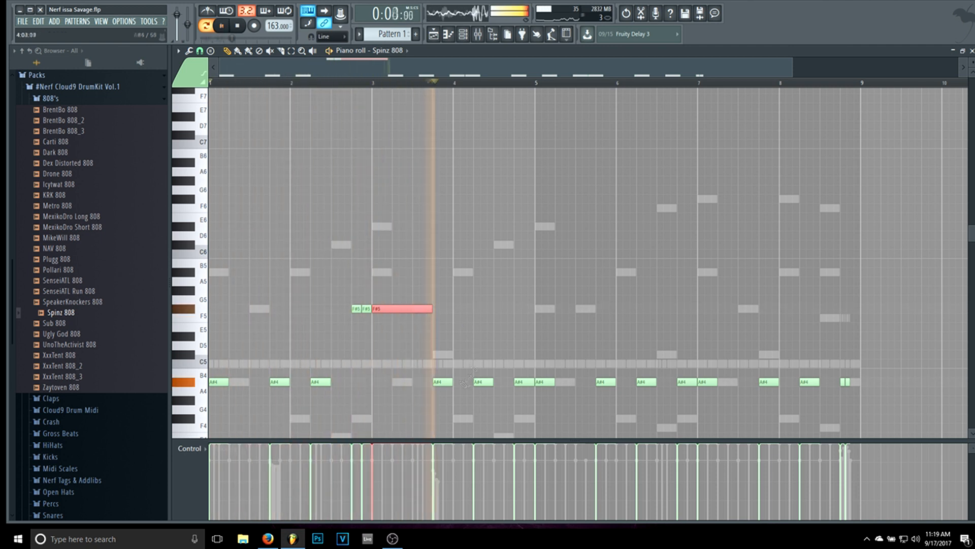
- Raise the 808 notes from step 13 of bar 3 through bar 4 to C#5 and extend them to meet end to end
key(space)
drag(427, 358, 510, 382)
click(443, 383)
drag(444, 382, 471, 355)
key(space)
ctrl+click(500, 371)
drag(526, 382, 525, 354)
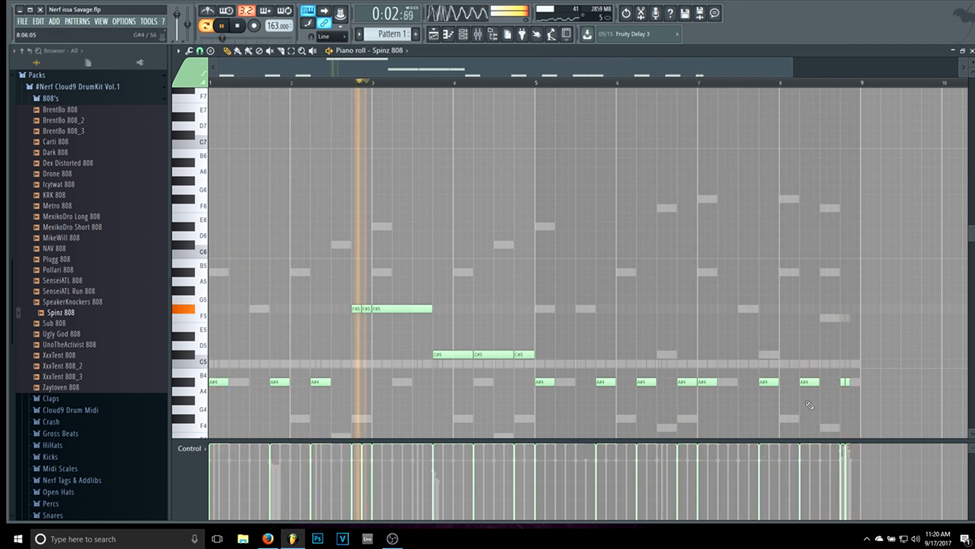
- Apply legato to the remaining 808 notes and raise the note at step 13 of bar 6 to F#5
key(alt+l)
click(531, 320)
key(space)
drag(686, 382, 686, 308)
key(space)
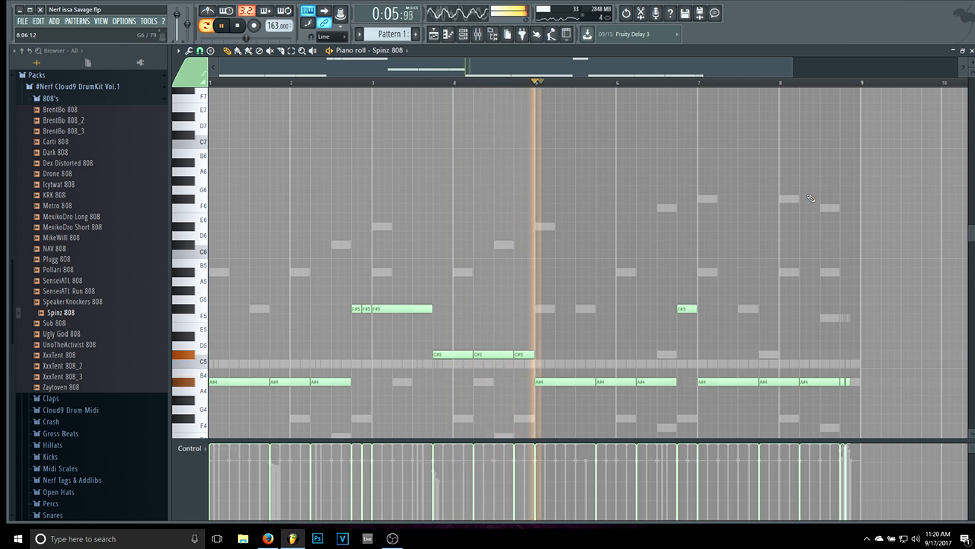
- Raise the 808 notes at step 13 of bar 7 and step 5 of bar 8 to F#5
drag(793, 72, 739, 76)
drag(741, 382, 744, 381)
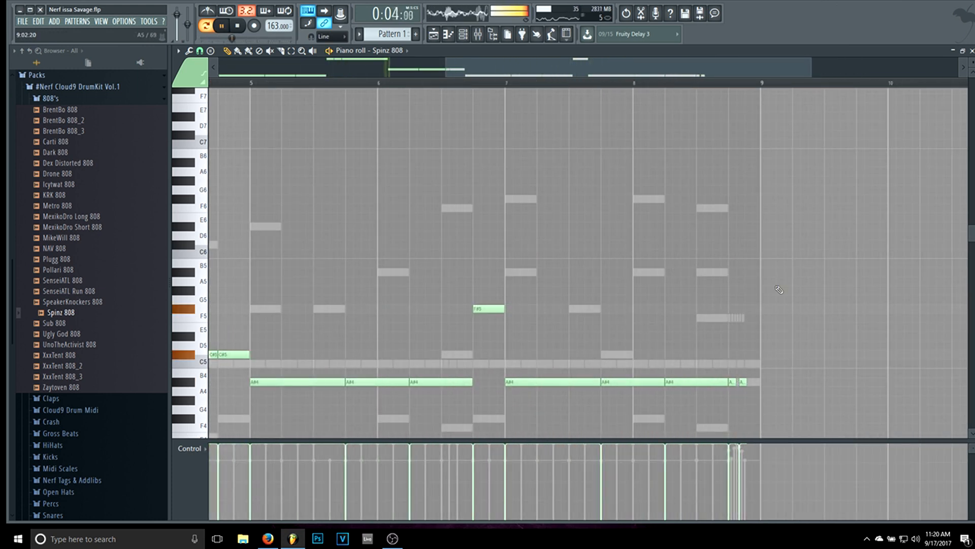
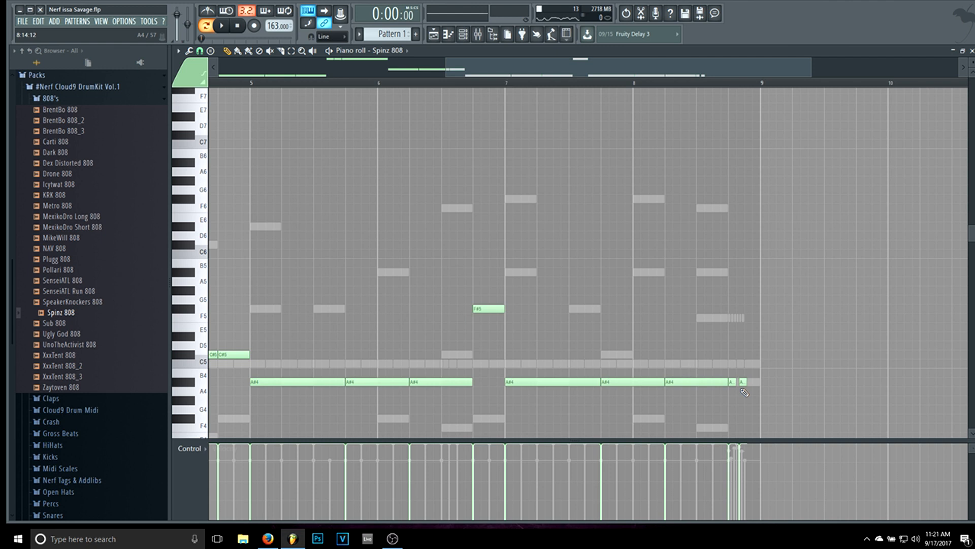
drag(627, 382, 627, 306)
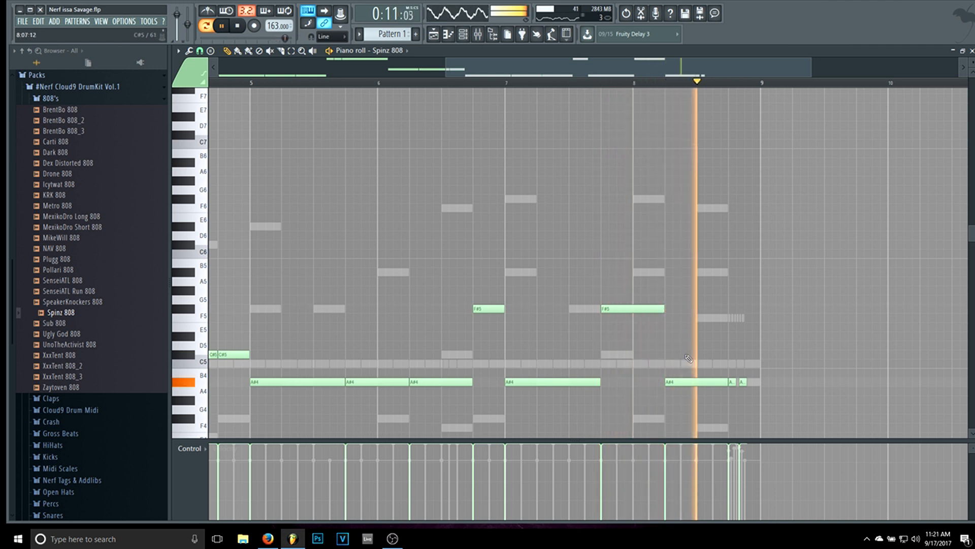
mouse_move(683, 372)
mouse_down()
mouse_move(681, 308)
mouse_move(667, 308)
mouse_move(685, 307)
mouse_up()
right_click(678, 381)
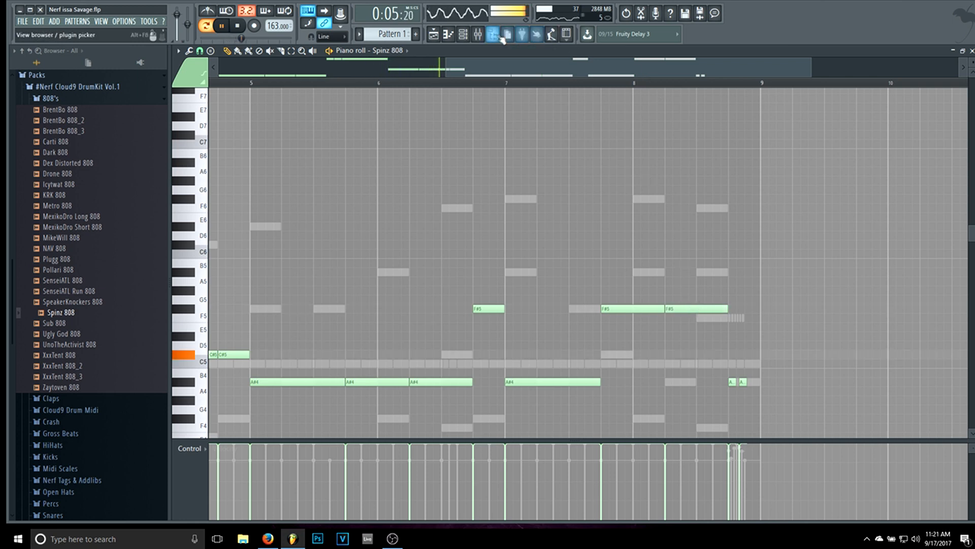
- Route the Spinz 808 channel to mixer track 10
click(478, 34)
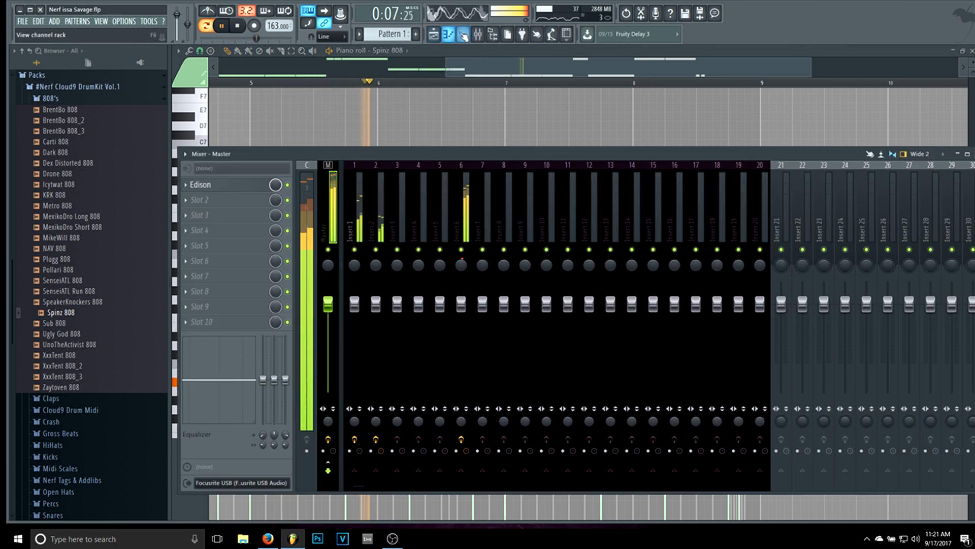
click(462, 34)
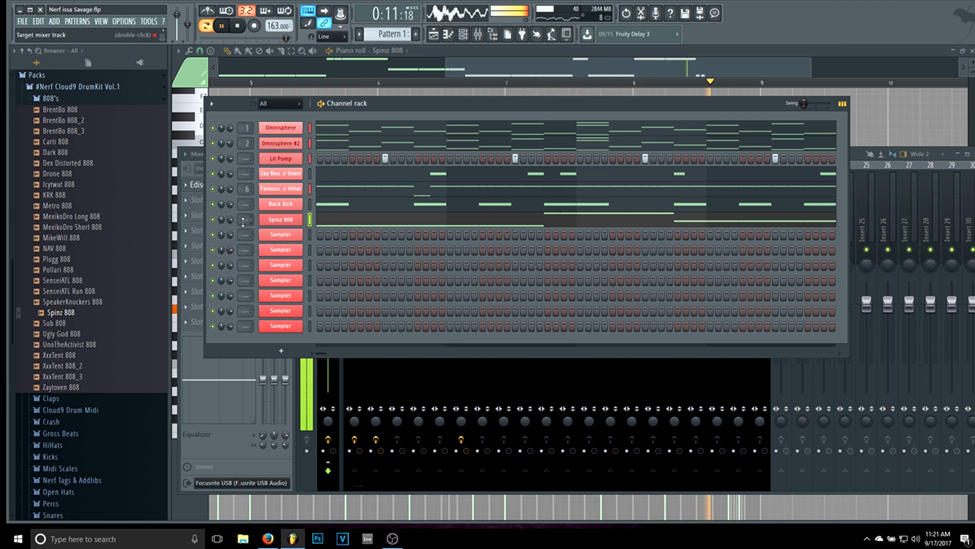
scroll(243, 222, up, 2)
key(space)
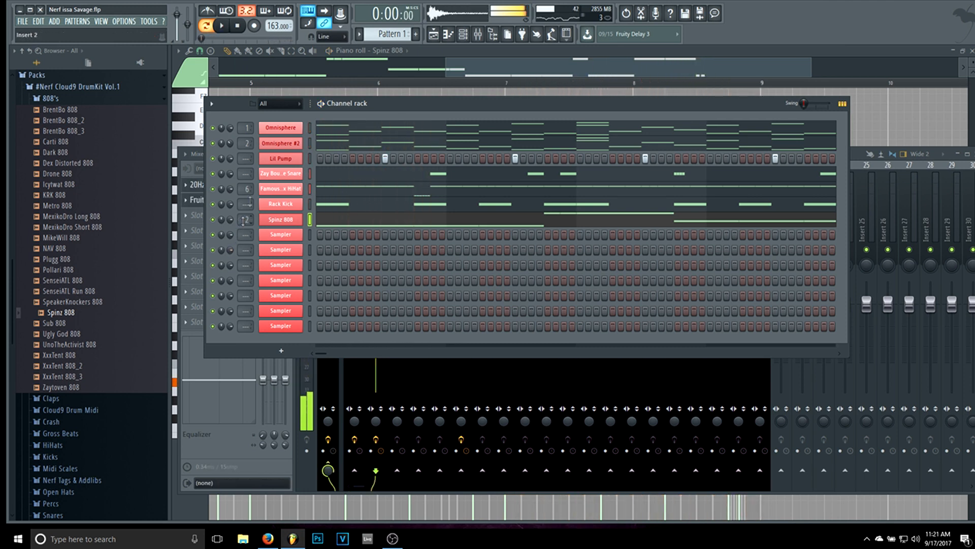
scroll(247, 219, up, 3)
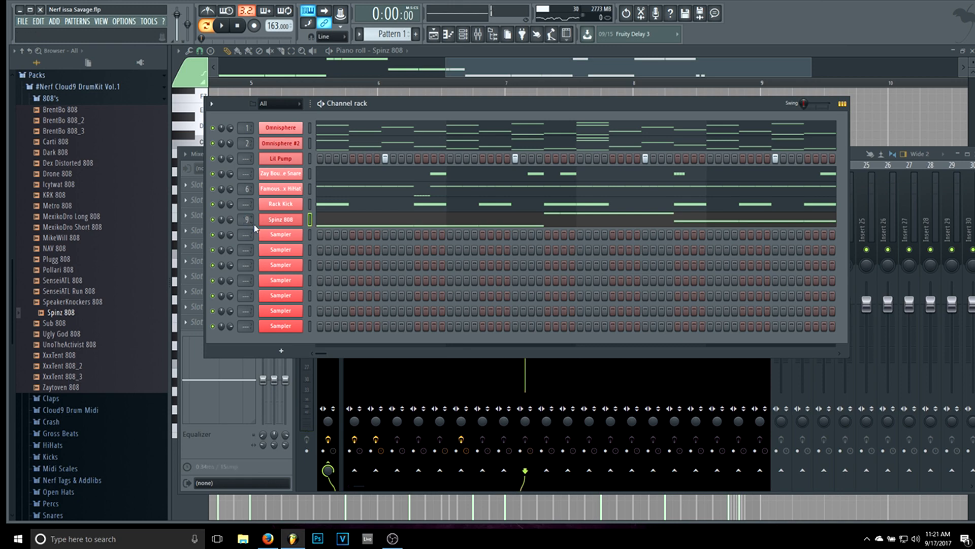
- Load Fruity Parametric EQ 2 on mixer insert 10 and make band 1 a high-pass filter
click(193, 179)
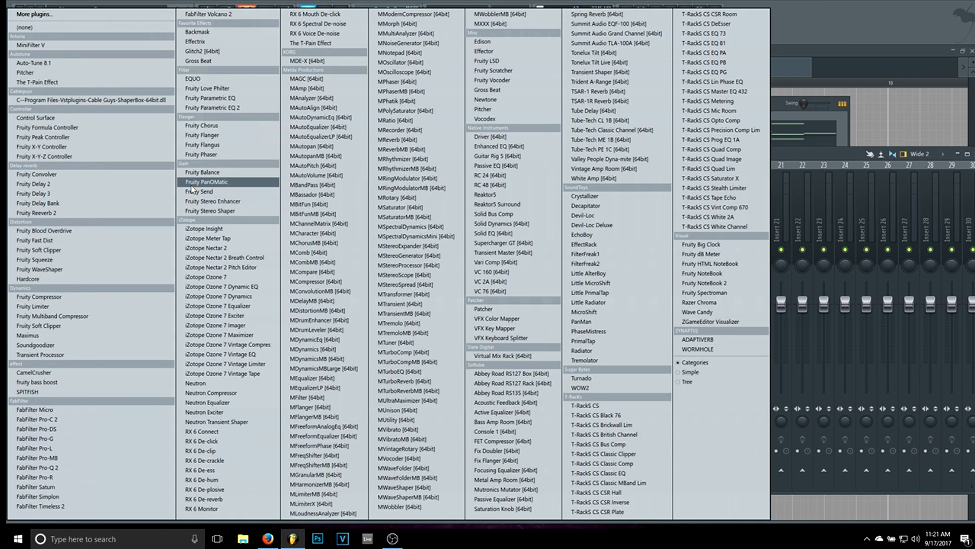
click(227, 108)
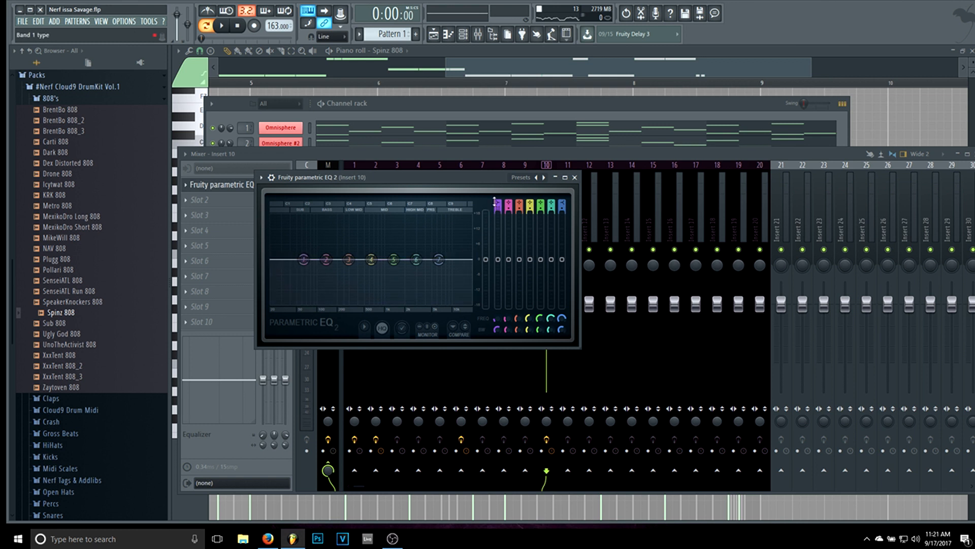
drag(495, 201, 496, 195)
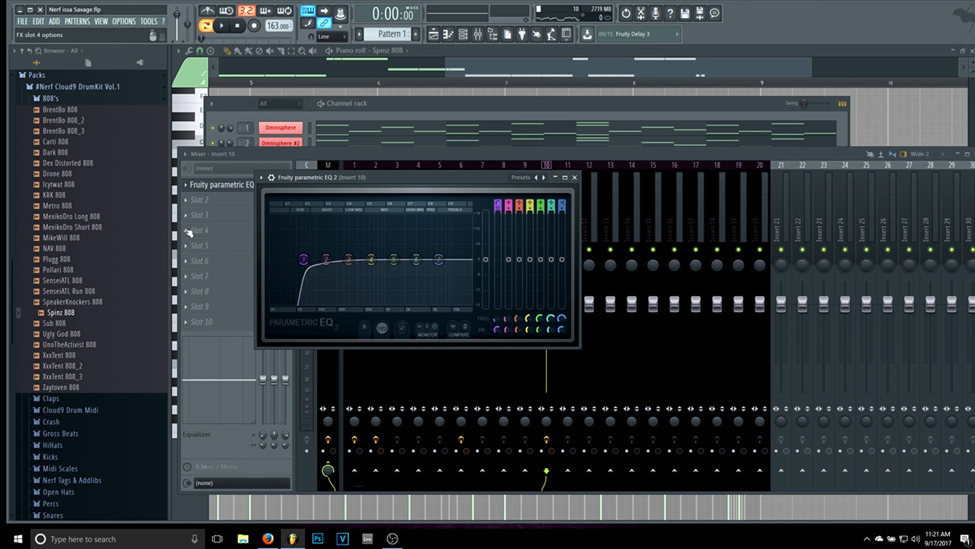
- Shape the 808's EQ during playback, with band 1 at about 32 Hz, band 2 at about 93 Hz and slight boosts on bands 3 and 4
key(space)
drag(303, 260, 326, 252)
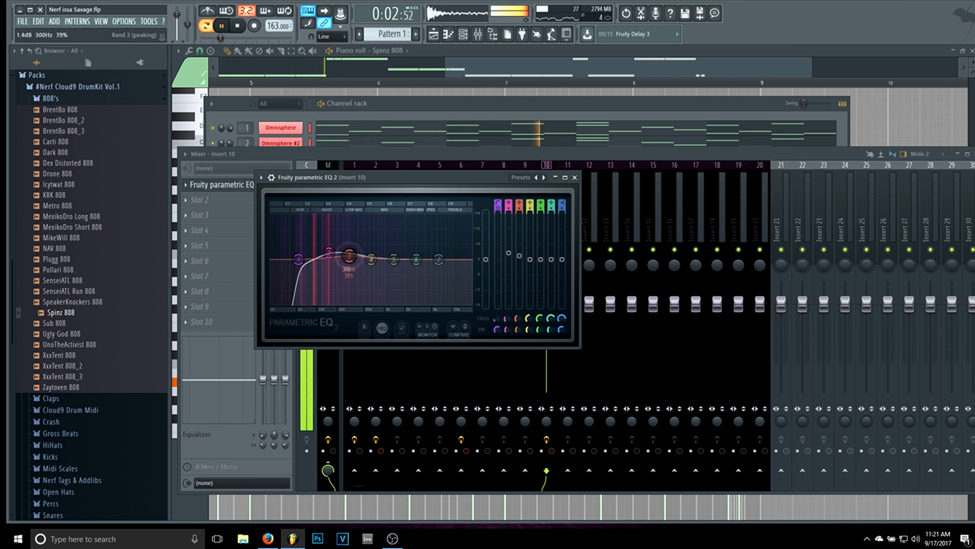
drag(298, 260, 353, 261)
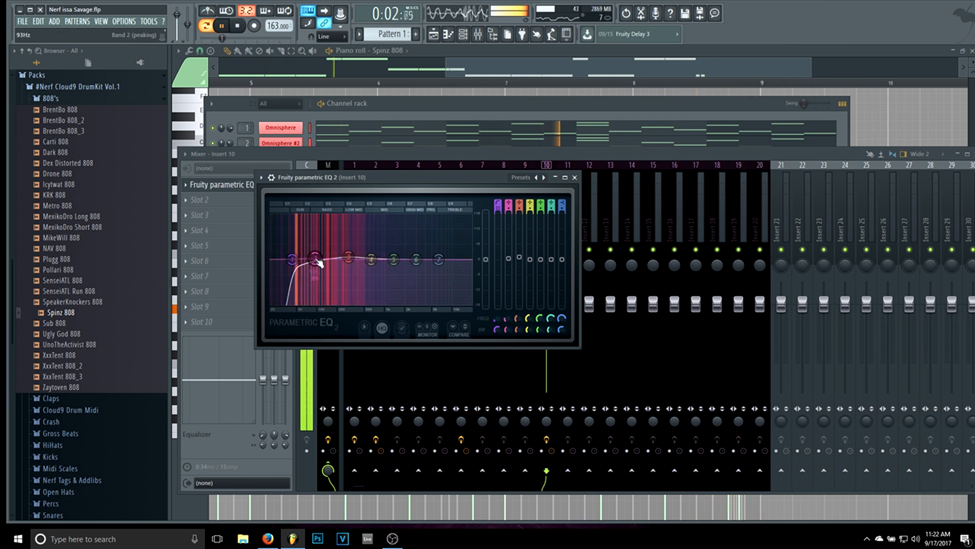
drag(350, 258, 375, 257)
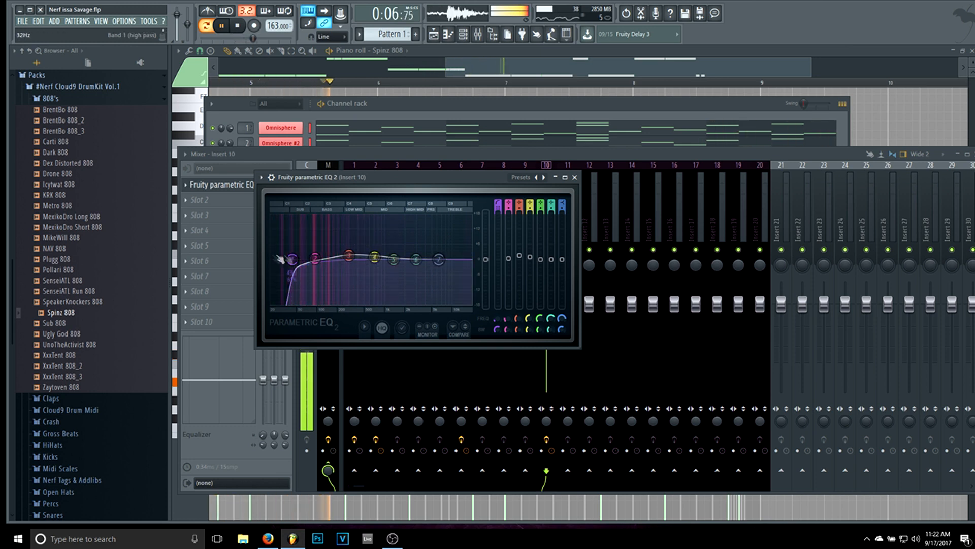
key(space)
- Audition samples from the Open Hats folder against the pattern and load Pollari OpenHat onto the empty channel below Spinz 808
click(419, 100)
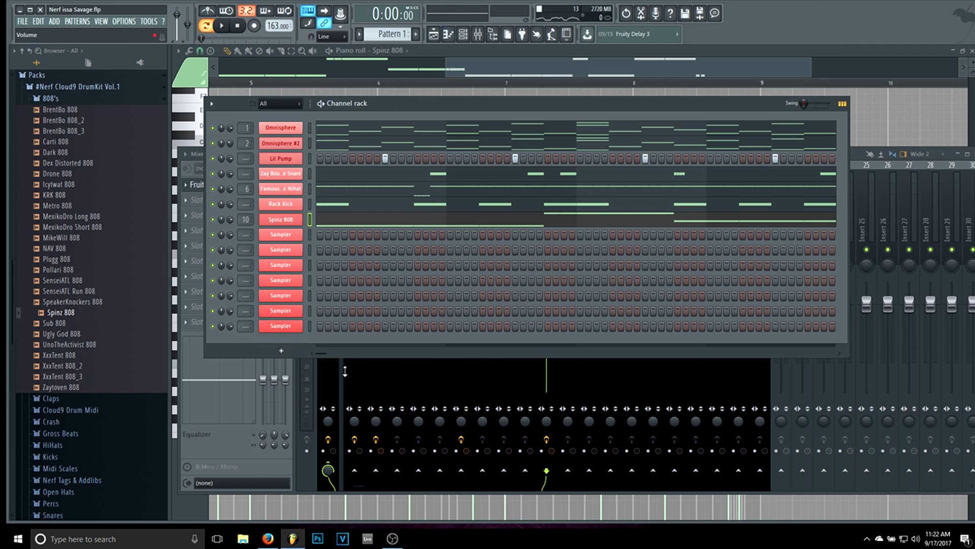
click(74, 99)
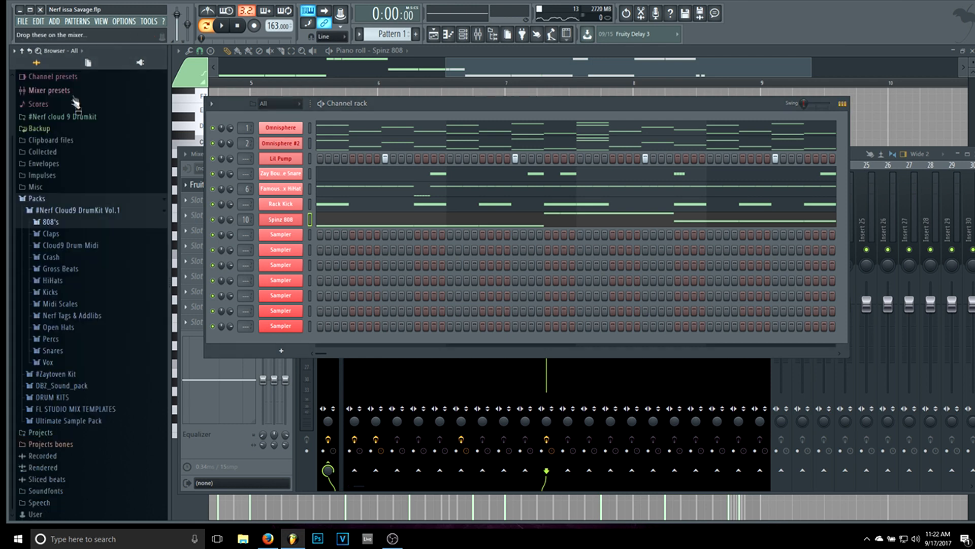
click(58, 328)
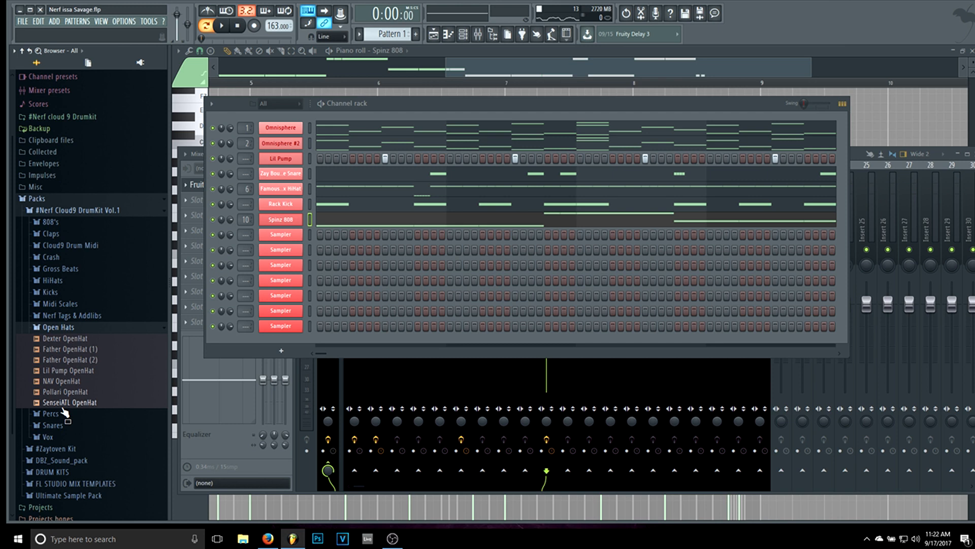
key(space)
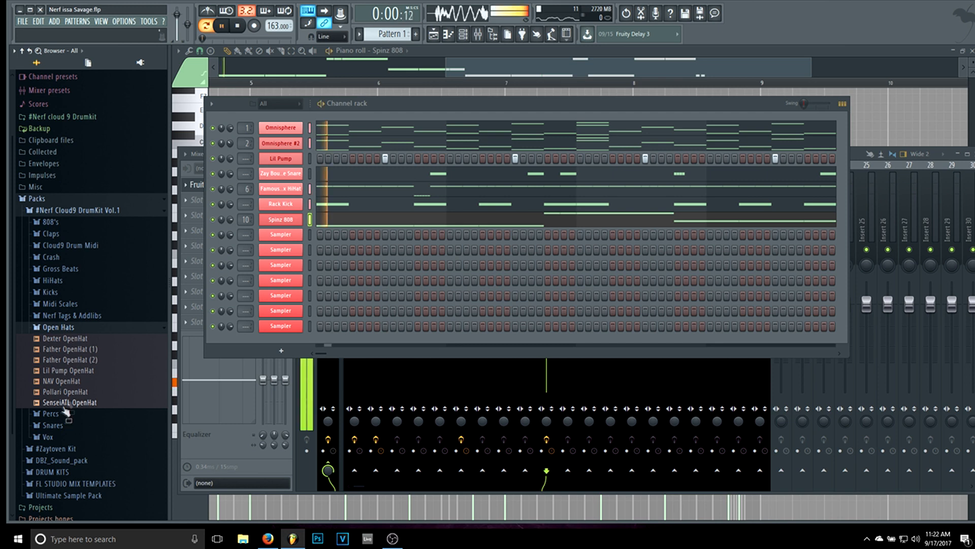
click(69, 350)
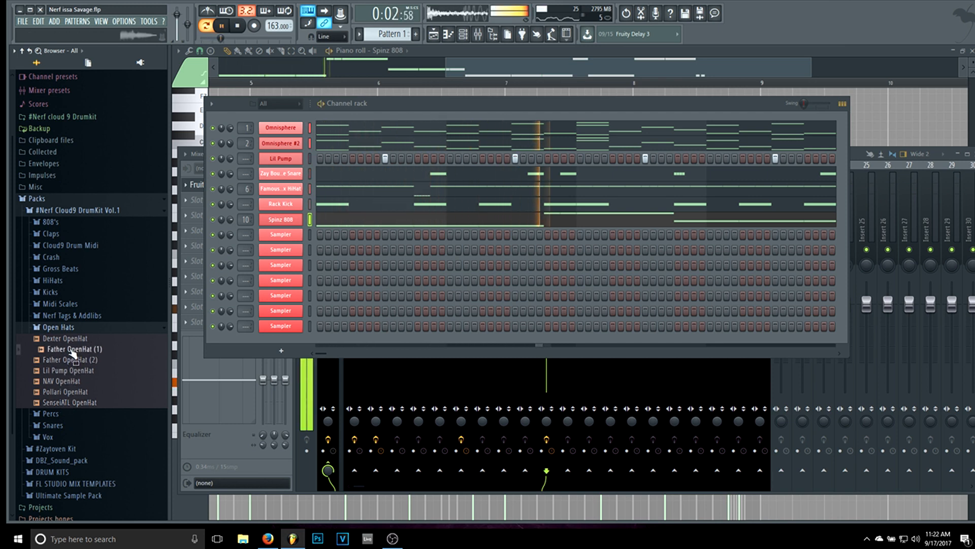
mouse_move(73, 351)
mouse_down()
mouse_move(264, 287)
mouse_move(74, 351)
mouse_up()
click(77, 392)
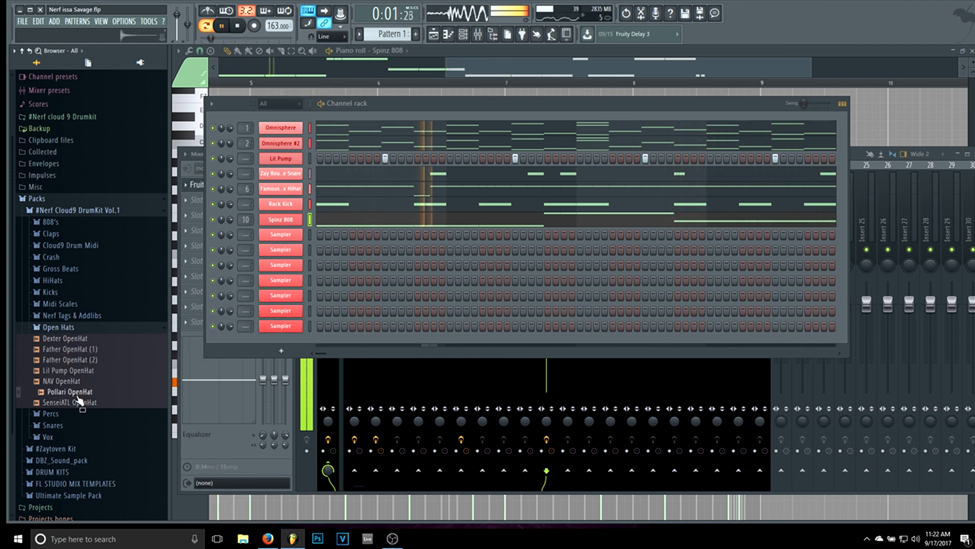
key(space)
drag(77, 397, 289, 240)
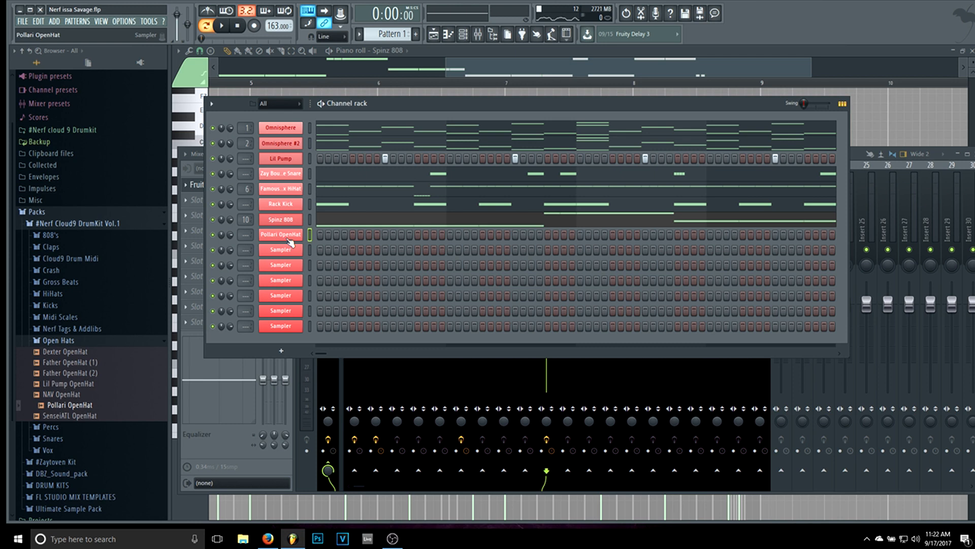
- Place a Pollari OpenHat hit on step 5 of each of the first four bars and listen to the pattern
key(space)
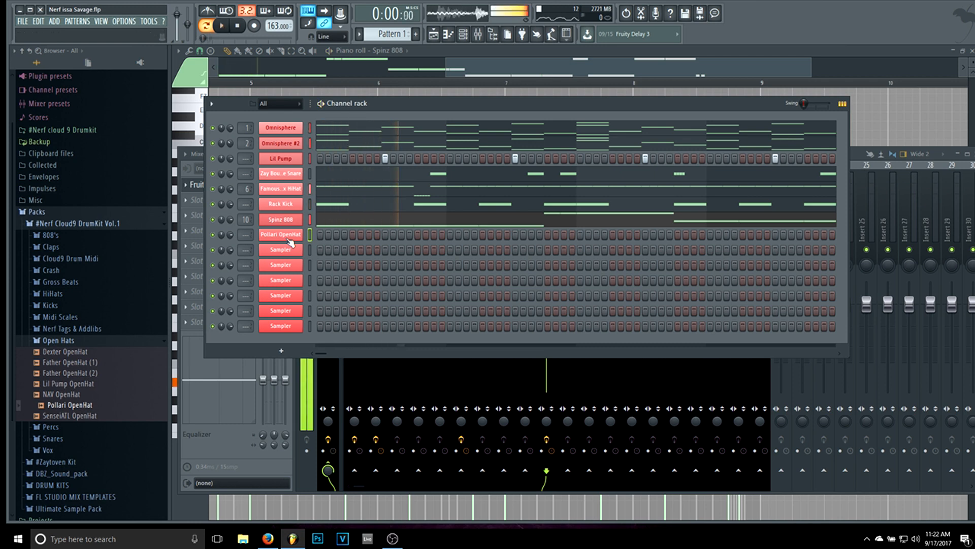
key(space)
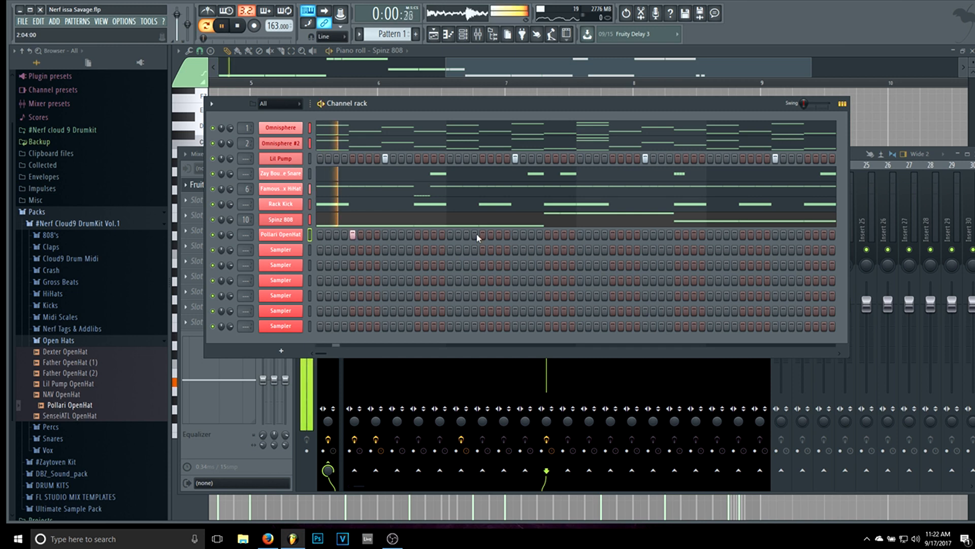
click(483, 234)
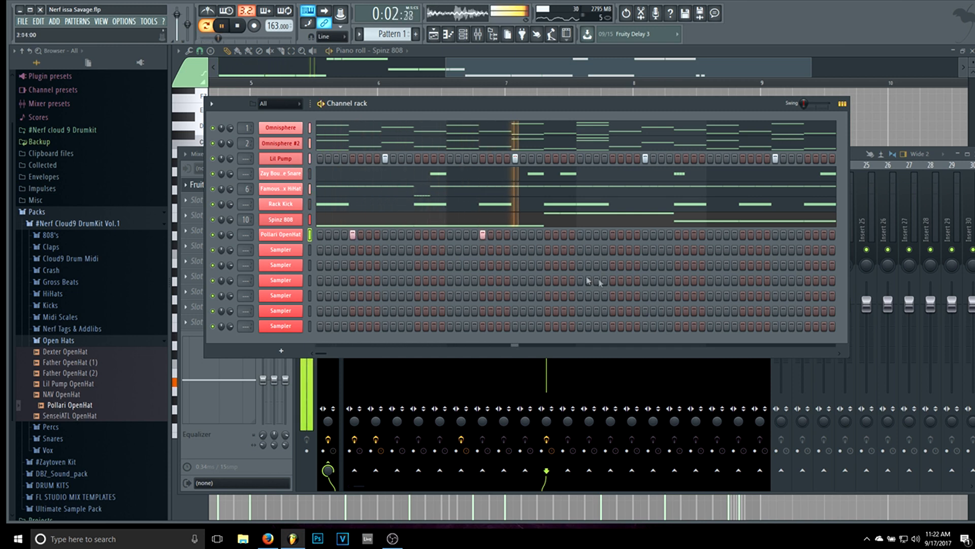
click(678, 234)
click(678, 235)
click(613, 234)
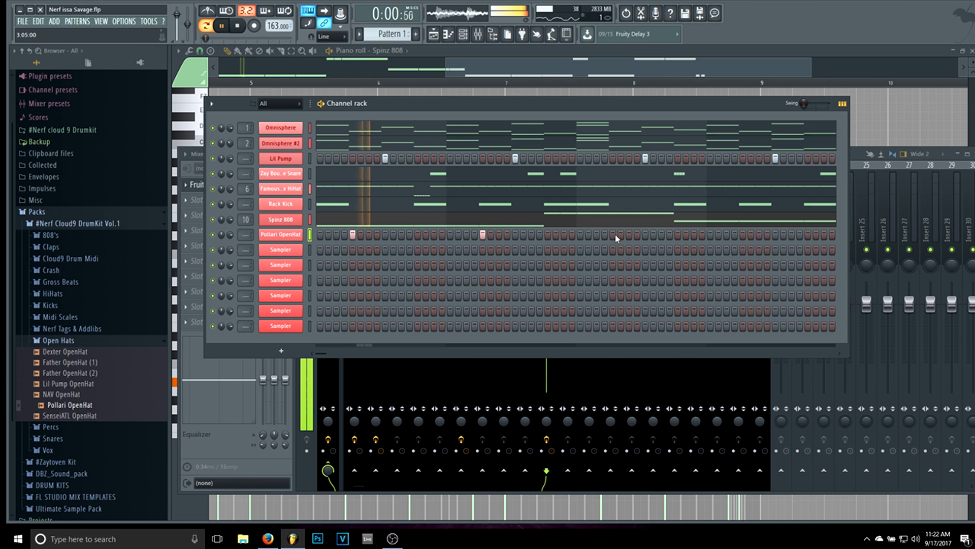
click(742, 235)
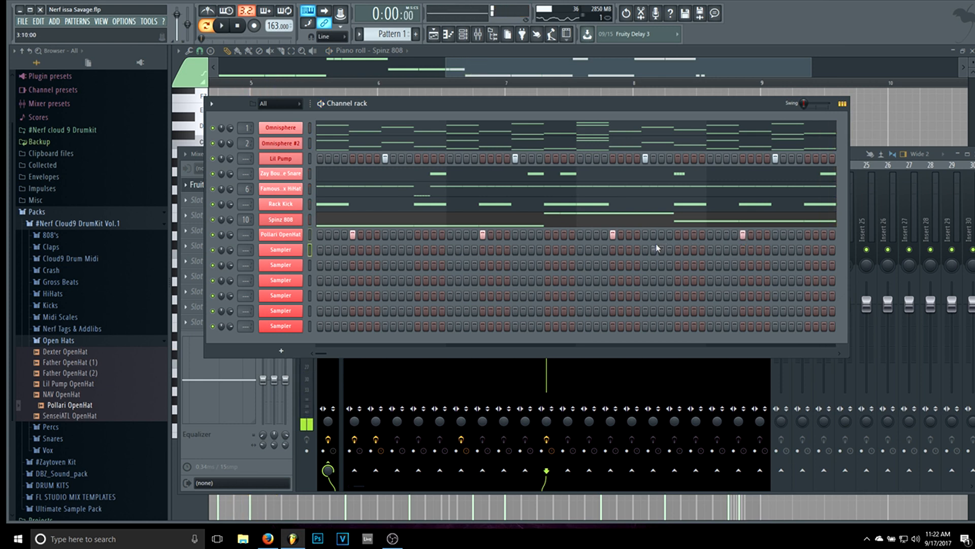
click(614, 235)
key(space)
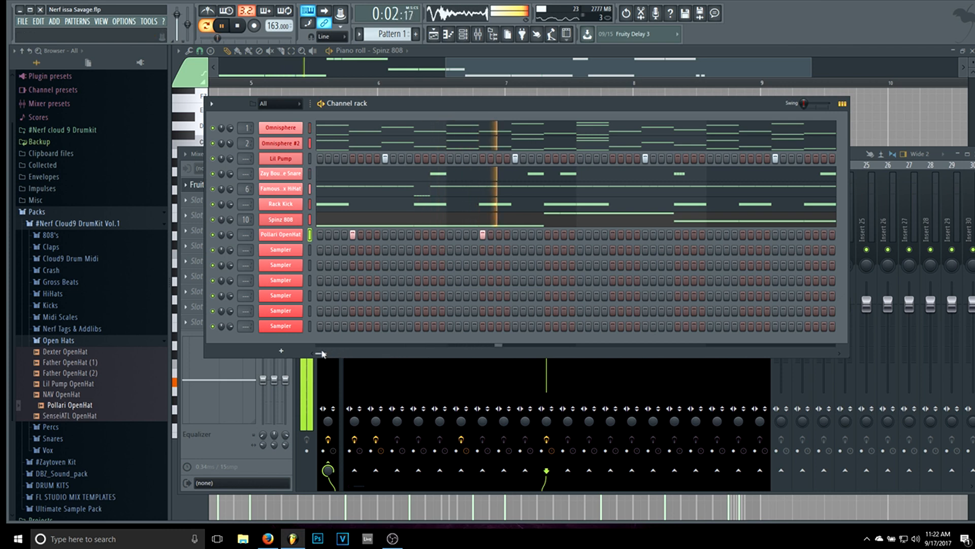
- Open the Pollari OpenHat channel's notes in the piano roll
drag(321, 353, 346, 359)
key(space)
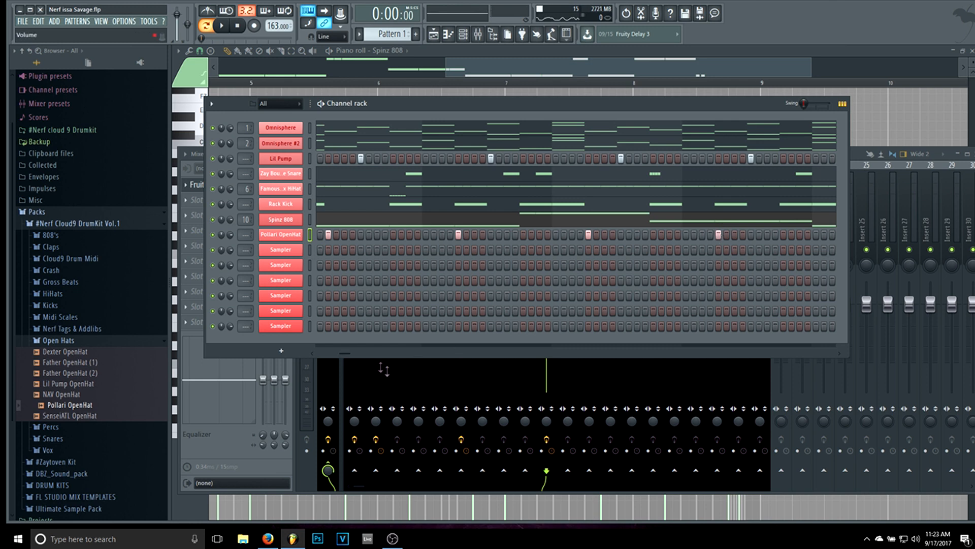
right_click(268, 239)
click(325, 234)
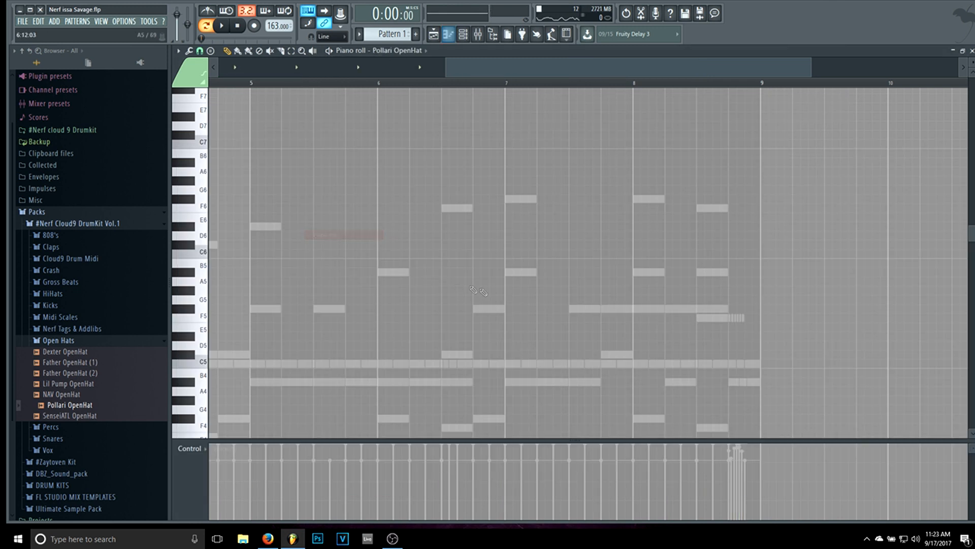
- Duplicate the four Pollari OpenHat notes into bars 5 to 8 and listen to the pattern
key(space)
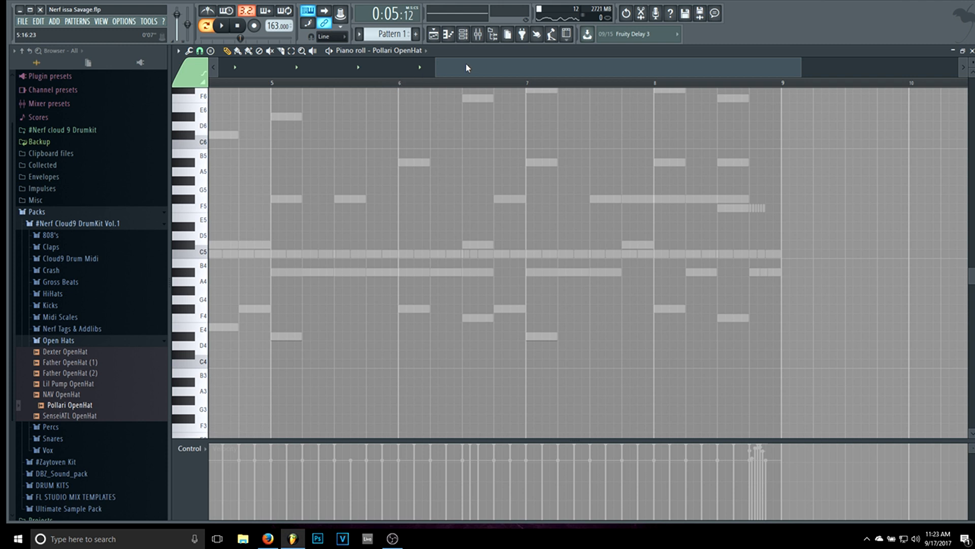
drag(436, 70, 208, 70)
drag(505, 270, 291, 274)
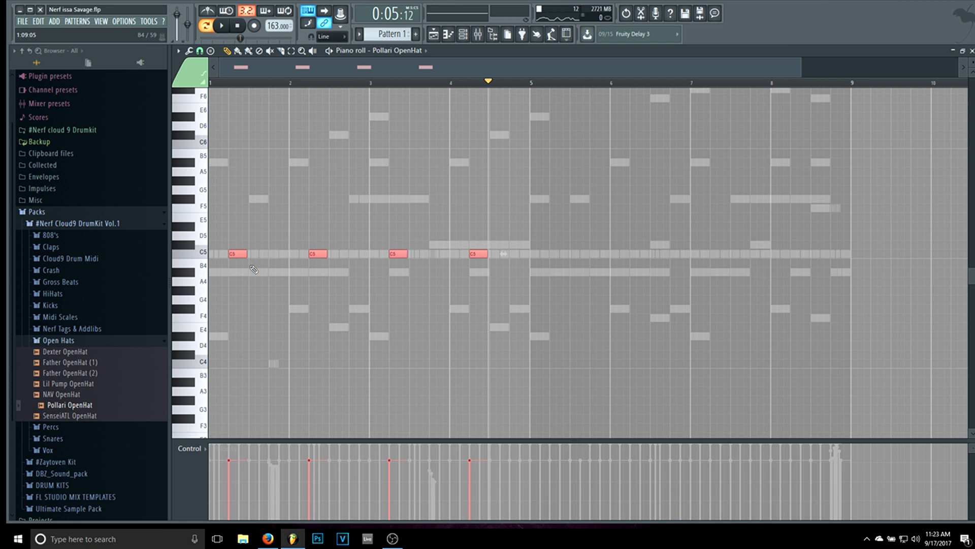
key(shift+Right)
drag(240, 253, 555, 249)
key(space)
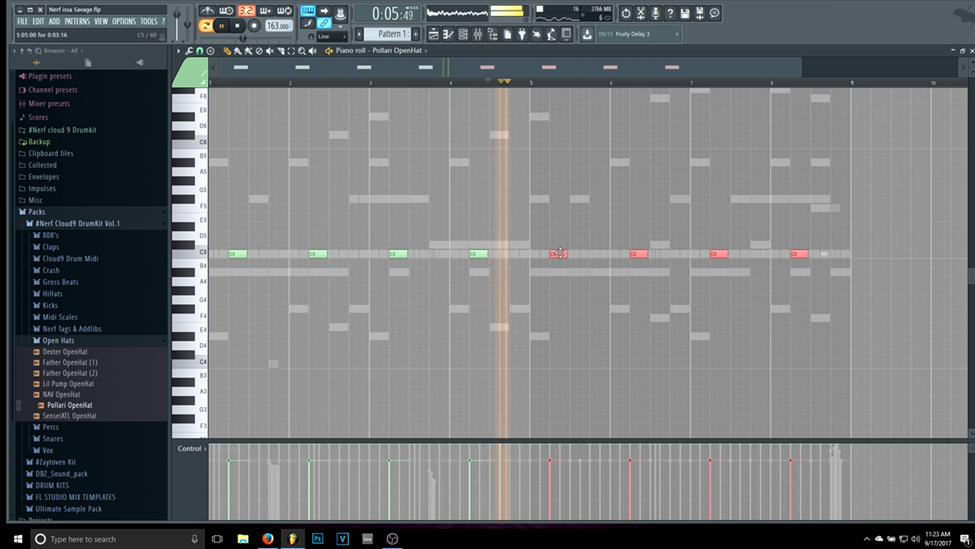
click(237, 25)
key(space)
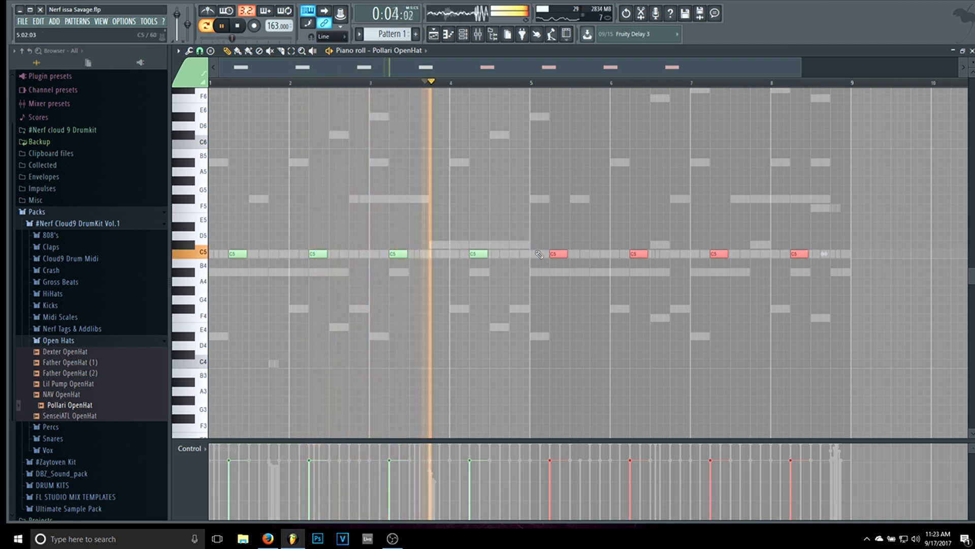
drag(554, 254, 555, 253)
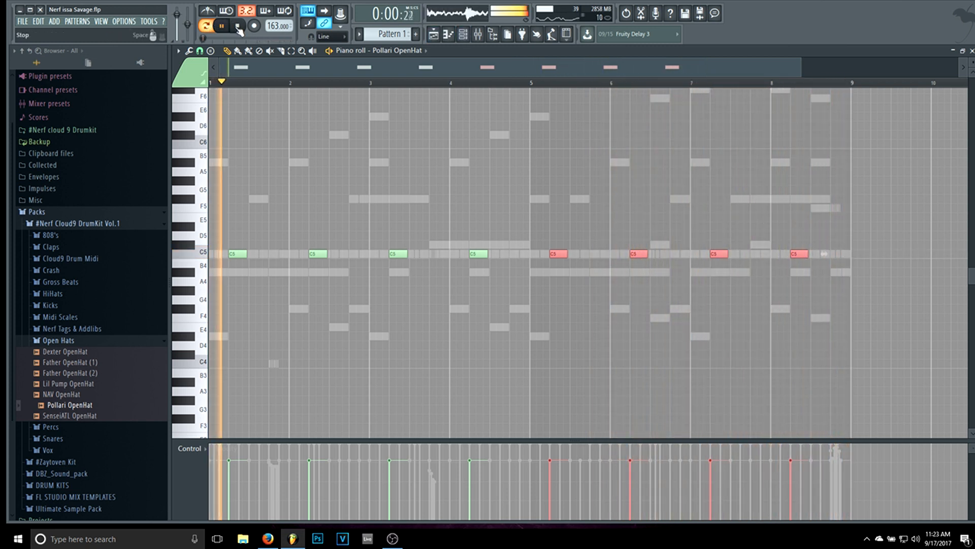
key(space)
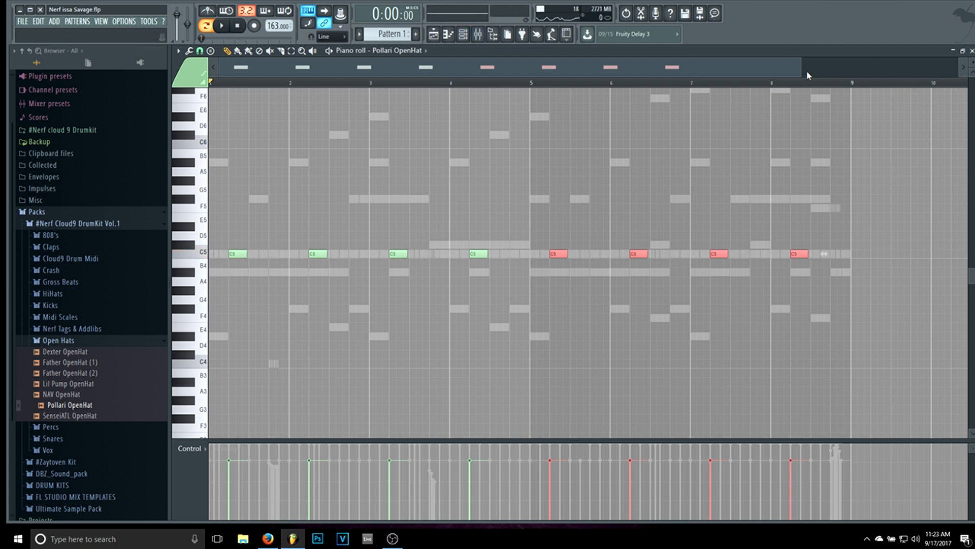
- Audition samples from the Percs folder against the playing pattern and load Rimshot onto the empty channel below Pollari OpenHat
drag(799, 76, 557, 76)
click(471, 38)
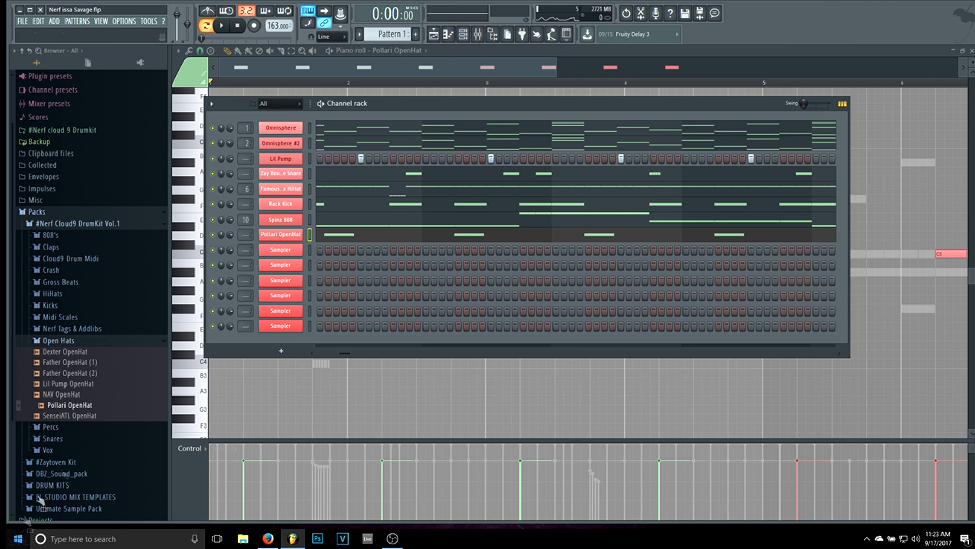
click(58, 341)
click(50, 352)
key(space)
click(56, 383)
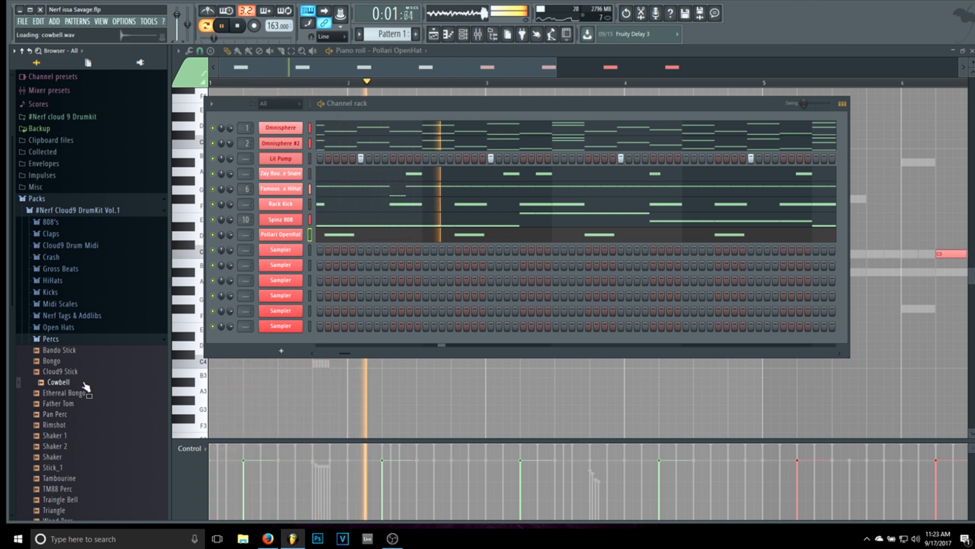
click(76, 404)
click(67, 416)
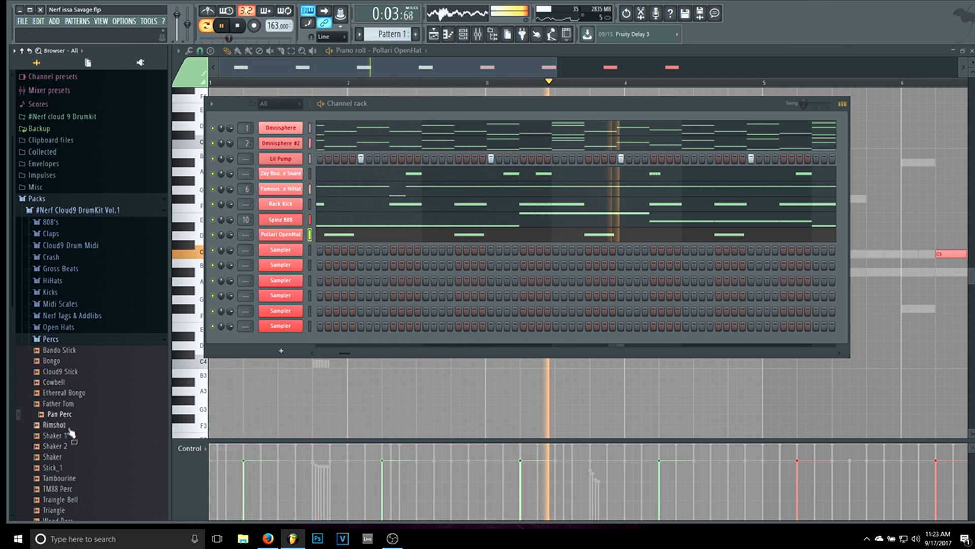
click(70, 427)
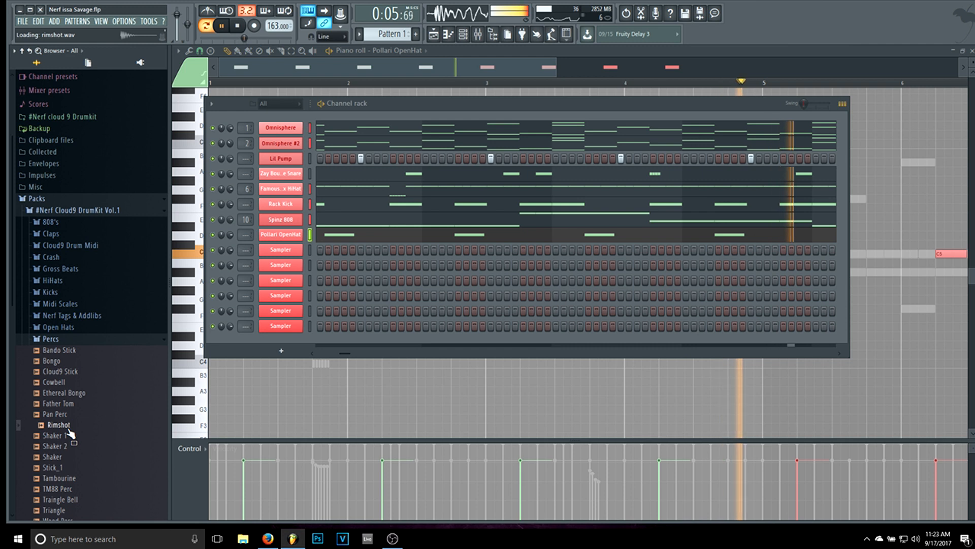
drag(64, 427, 281, 249)
- Load Cloud9 Stick onto the channel below Rimshot and place Rimshot hits on steps 13 and 14 of bar 1
key(space)
click(85, 388)
key(space)
key(space)
drag(87, 395, 288, 269)
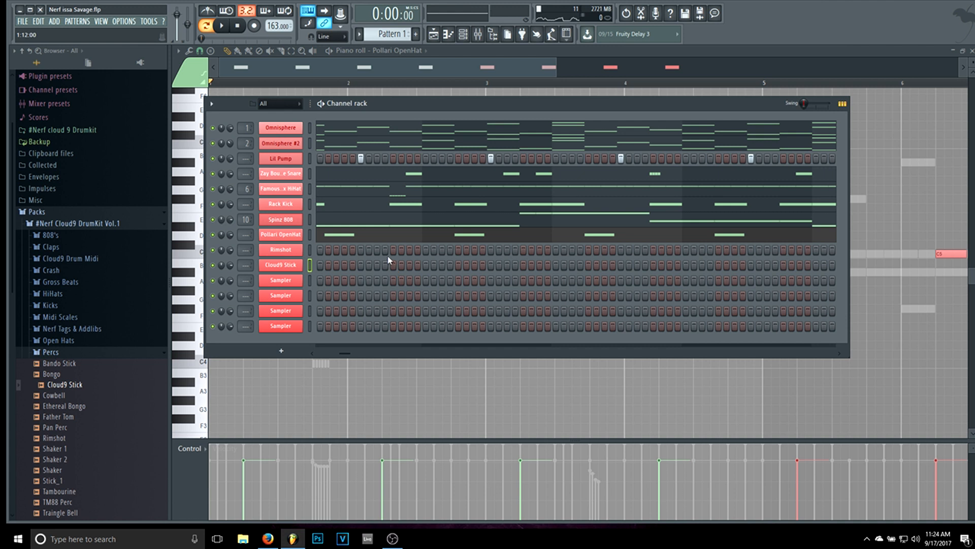
drag(393, 251, 403, 252)
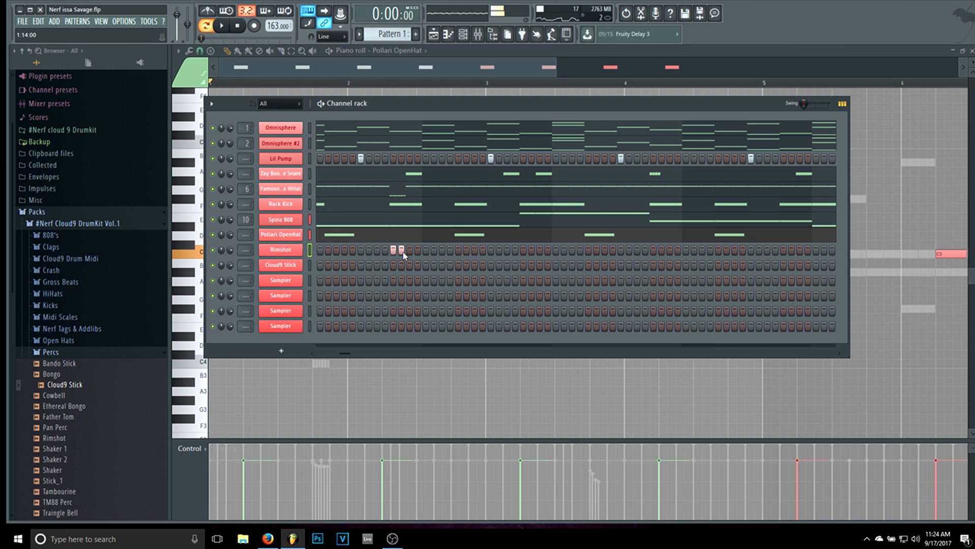
key(space)
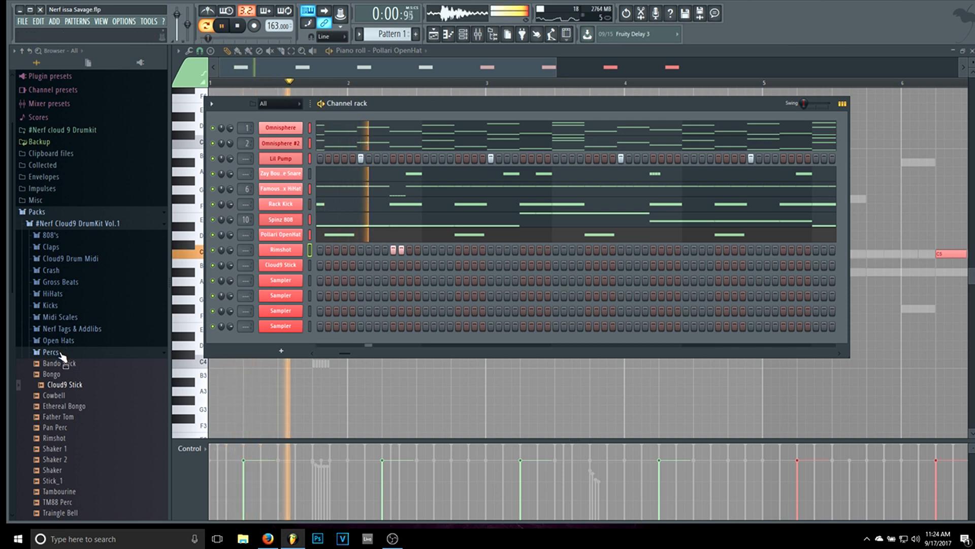
- Audition the Traingle Bell and Triangle samples and load Triangle onto the empty channel below Cloud9 Stick
scroll(62, 480, down, 4)
click(64, 386)
key(space)
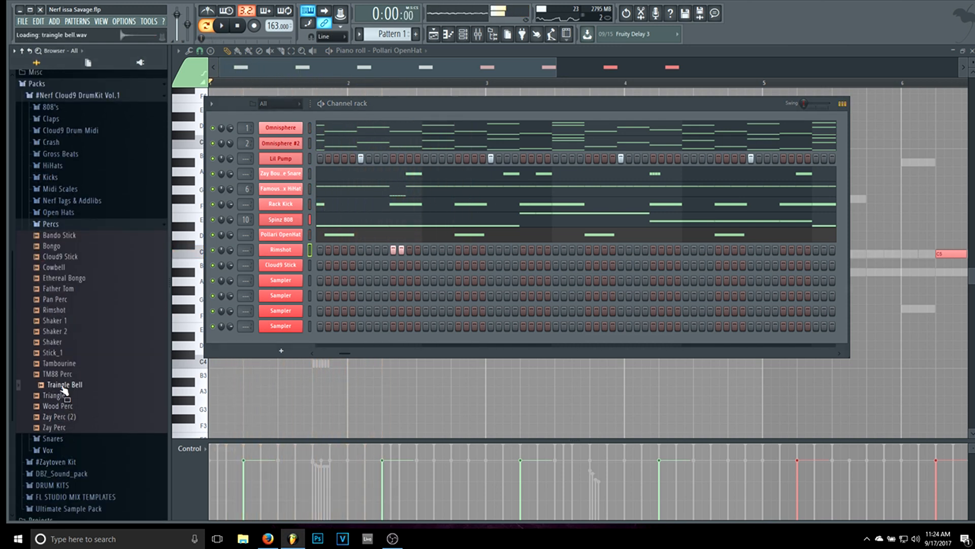
key(space)
click(69, 395)
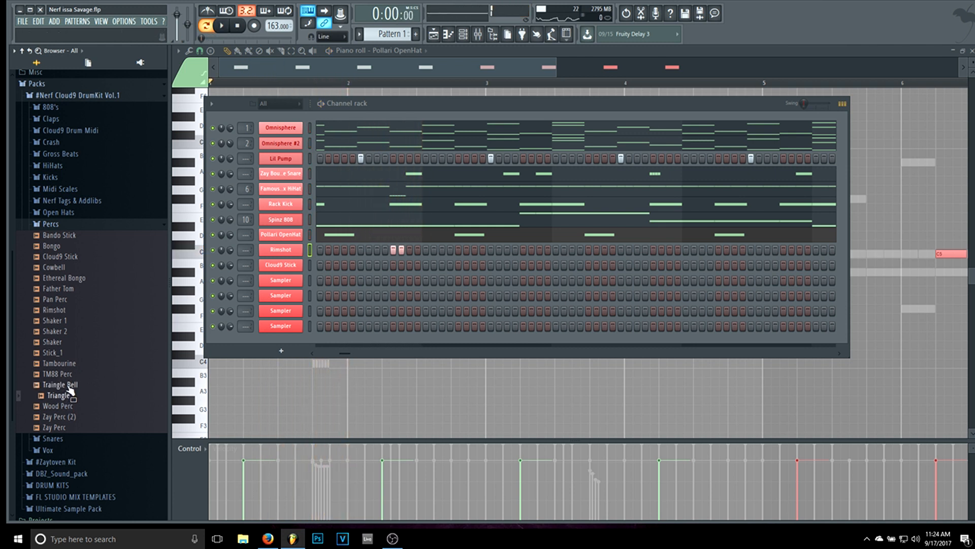
drag(70, 390, 288, 289)
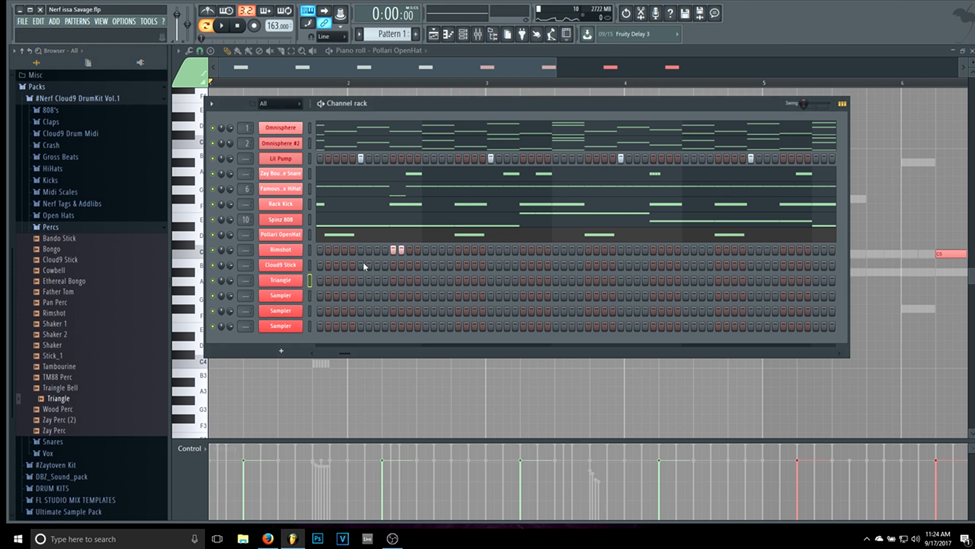
- Trim the silence off the start of the Triangle sample in its channel settings
click(289, 284)
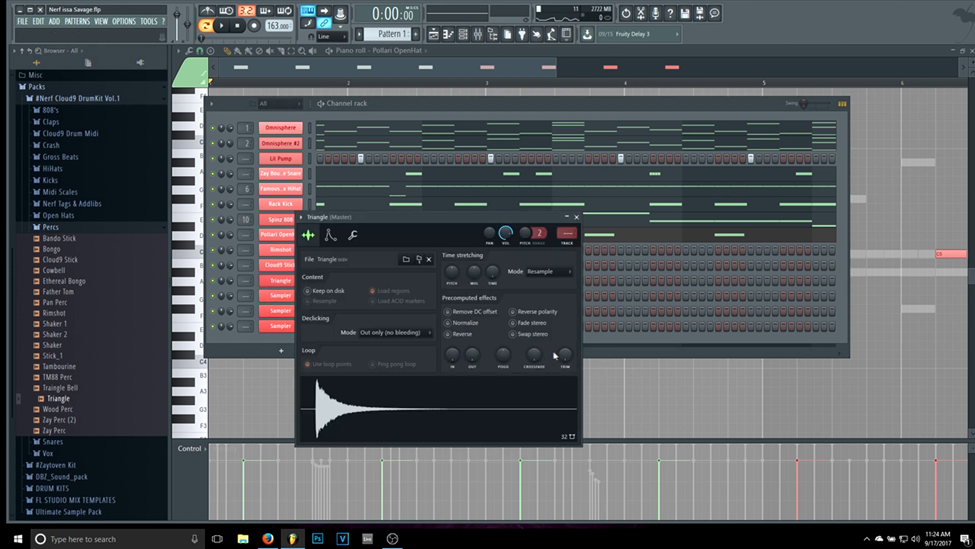
drag(555, 354, 555, 345)
click(379, 101)
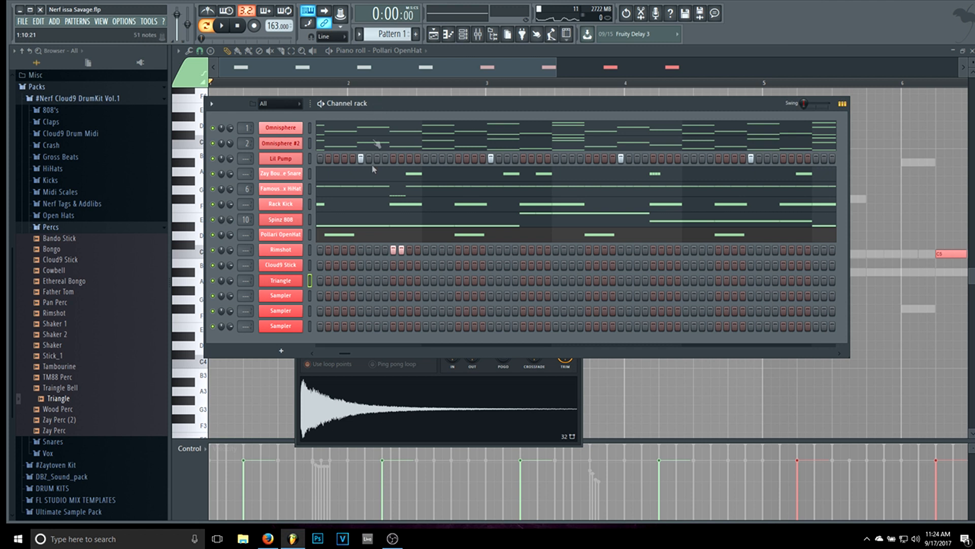
- Place Triangle hits on step 9 of bars 1 and 3 while the pattern plays
key(space)
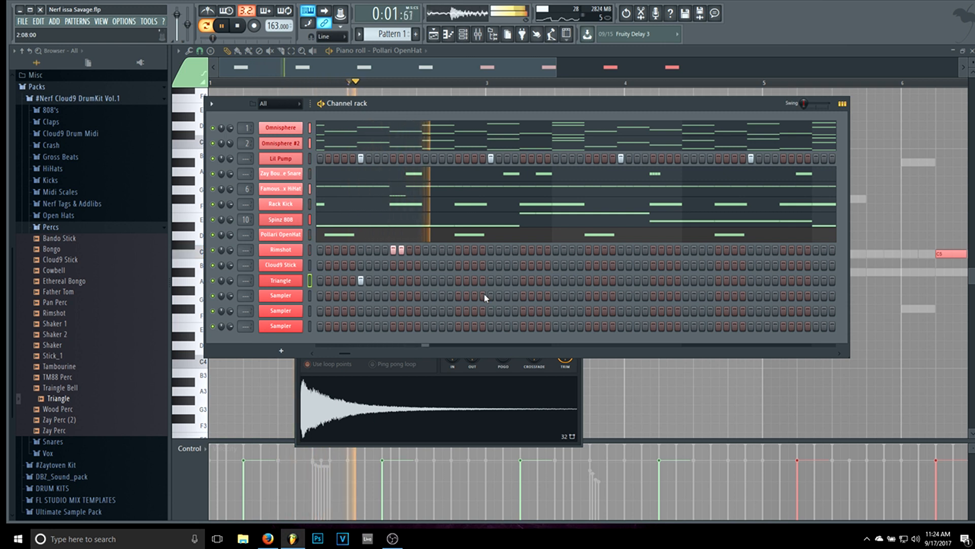
click(621, 281)
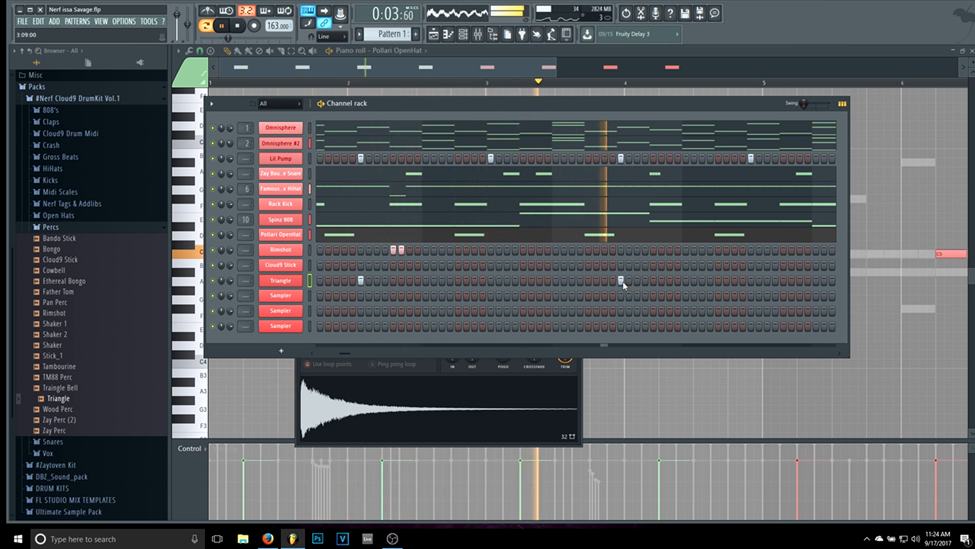
key(space)
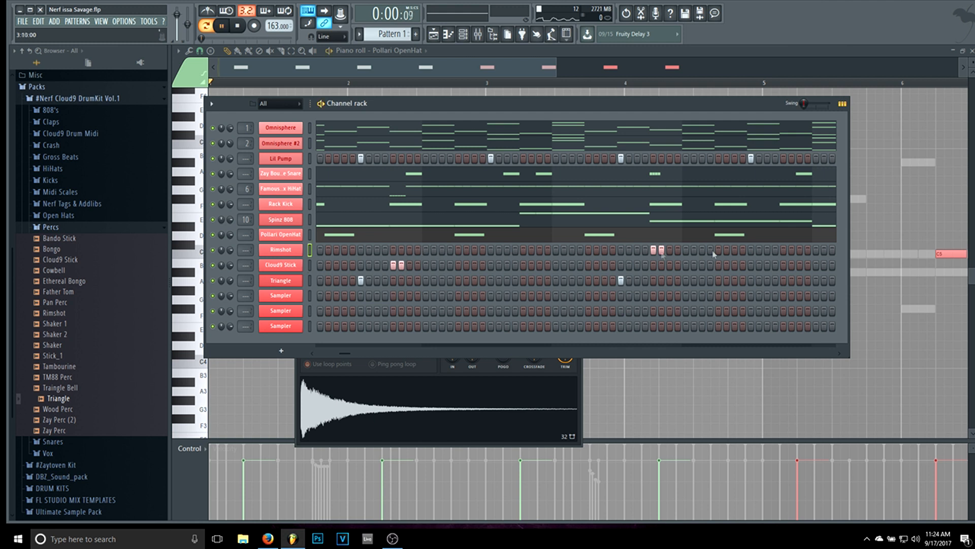
- Remove the two Rimshot hits in bar 3 and place Cloud9 Stick hits on steps 13 and 14 instead
right_click(656, 251)
right_click(662, 252)
click(654, 265)
click(662, 266)
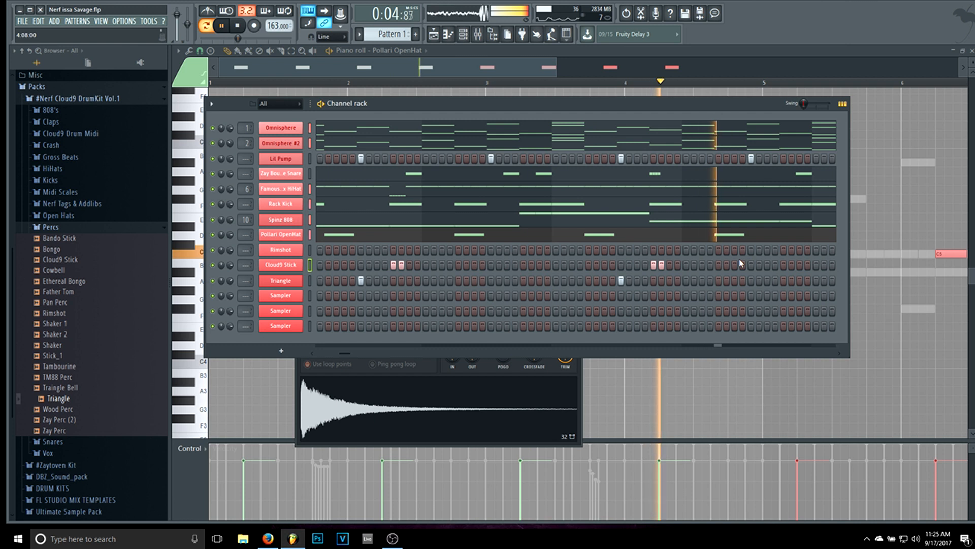
key(space)
- Duplicate the four Cloud9 Stick notes into bars 5 and 7 in the piano roll and play the pattern
right_click(282, 271)
click(277, 263)
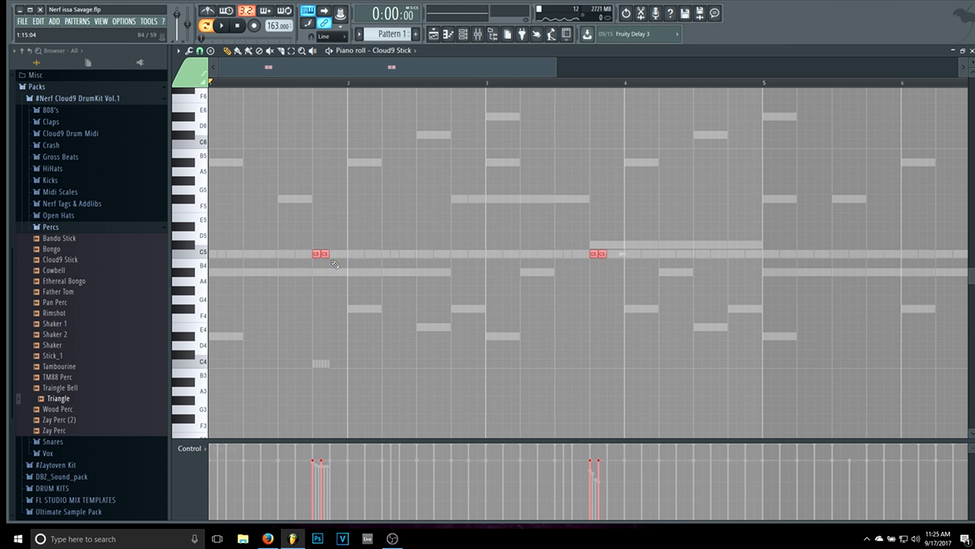
key(shift+Right)
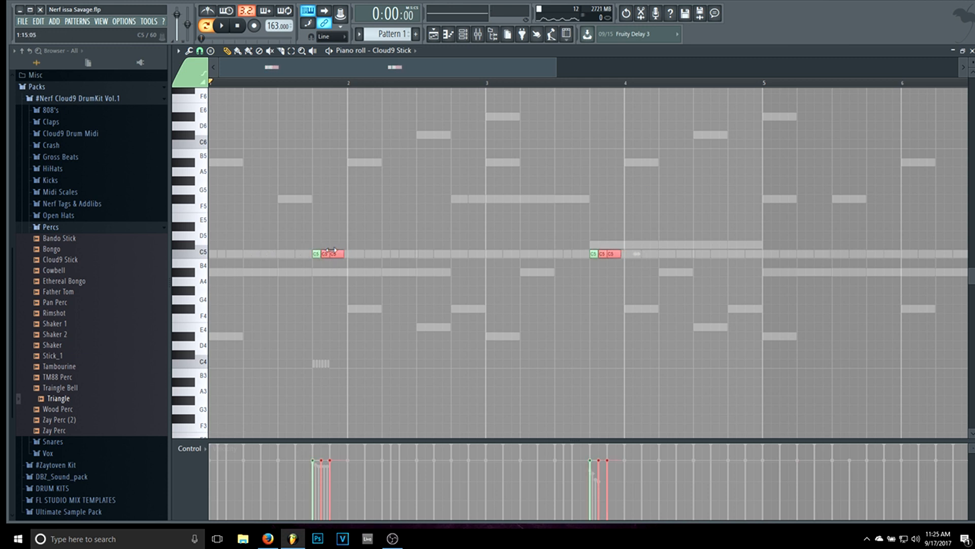
drag(333, 254, 881, 250)
key(space)
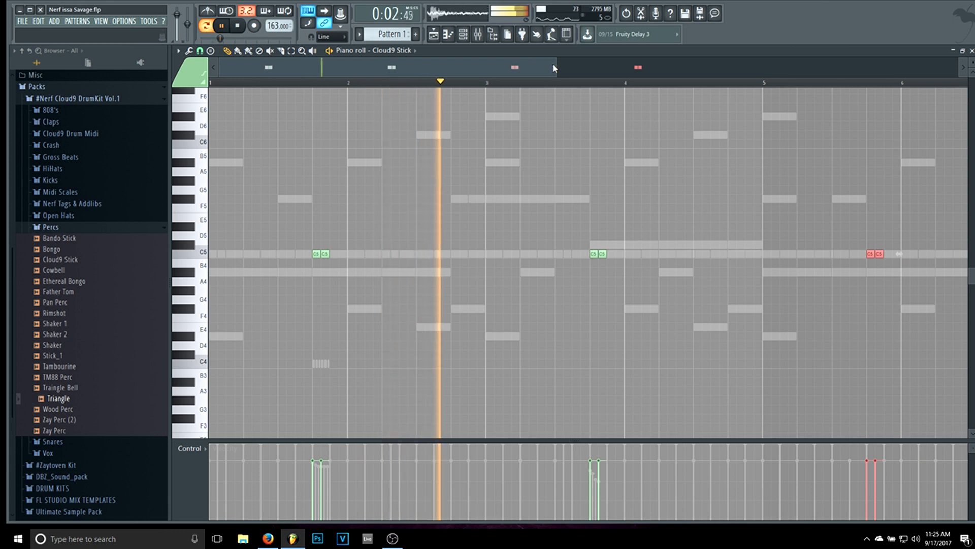
- Place Triangle hits on step 9 of bars 5 and 7 in the channel rack and listen to the pattern
drag(555, 67, 626, 66)
click(468, 41)
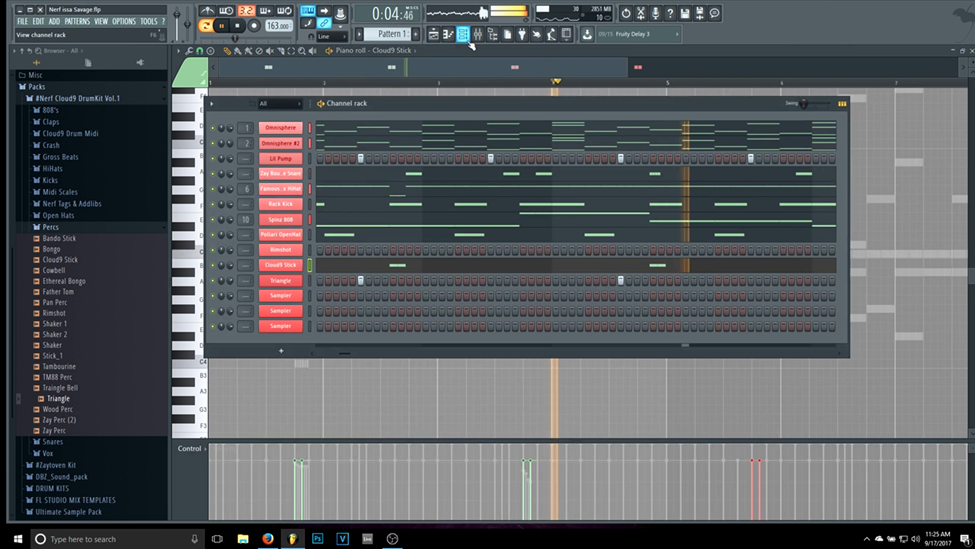
drag(349, 355, 567, 359)
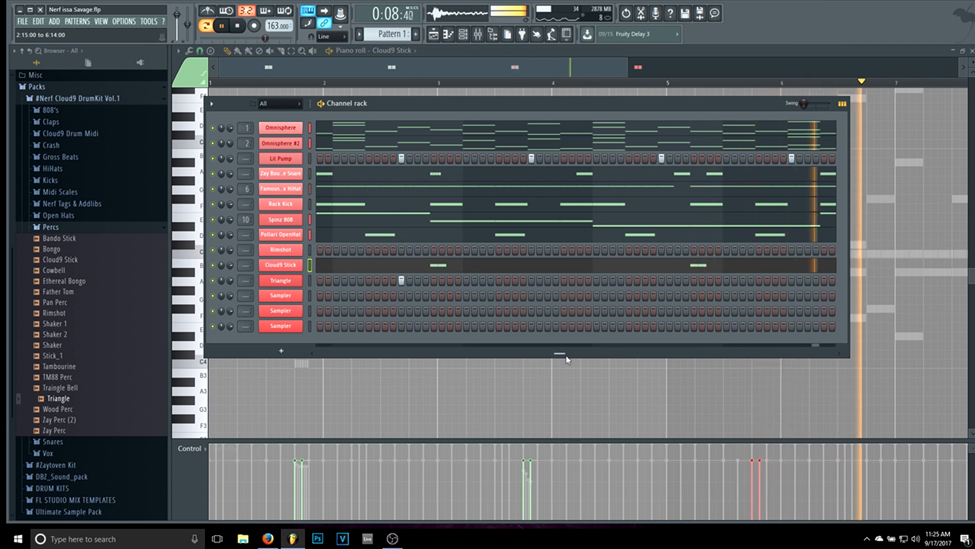
click(662, 281)
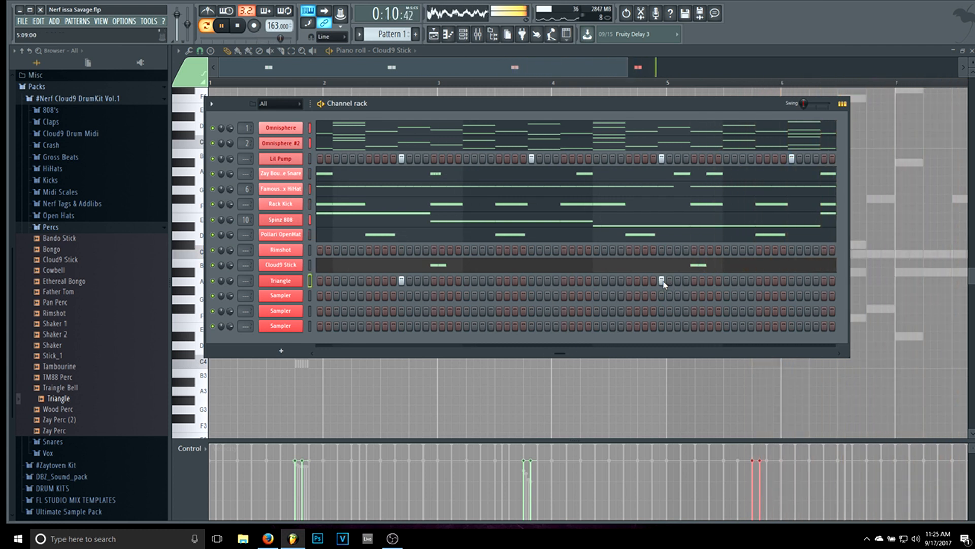
drag(559, 356, 718, 353)
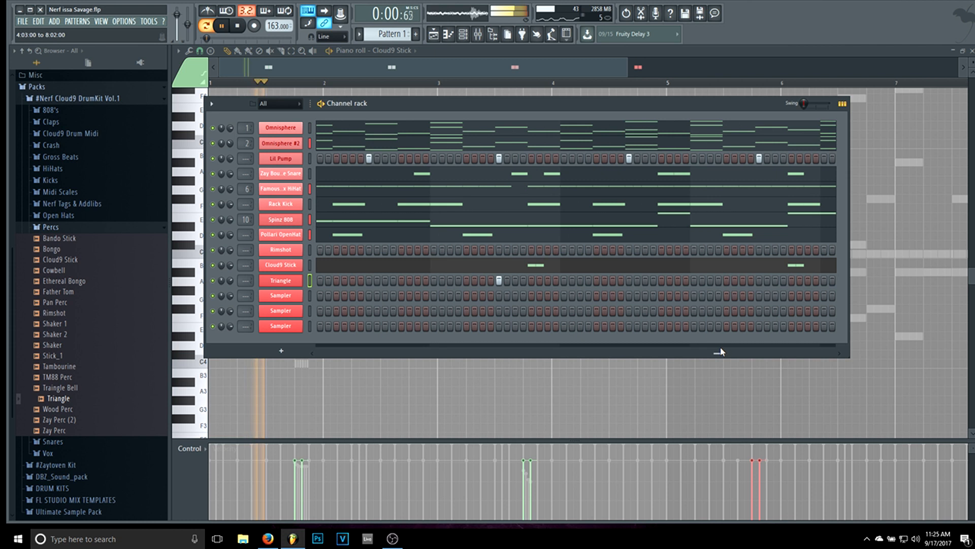
click(759, 280)
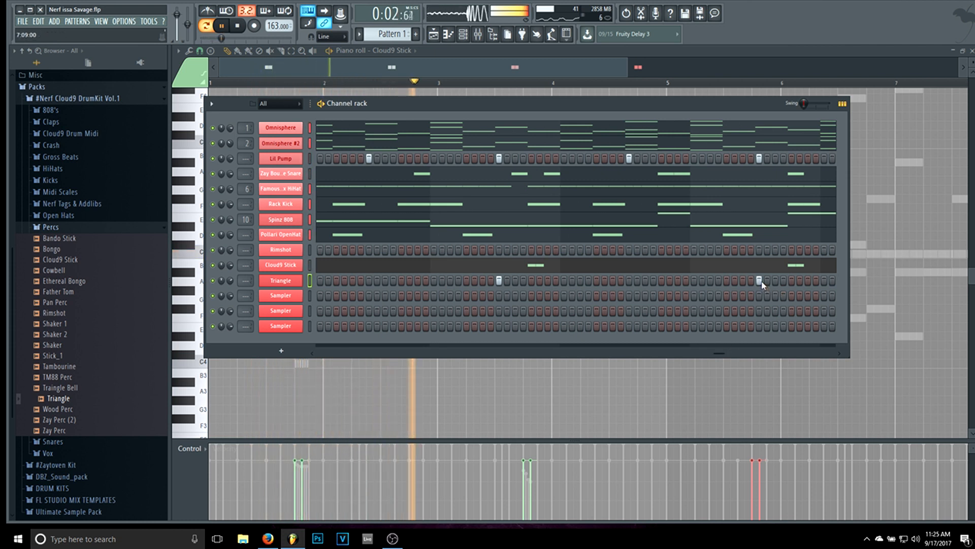
drag(719, 355, 314, 354)
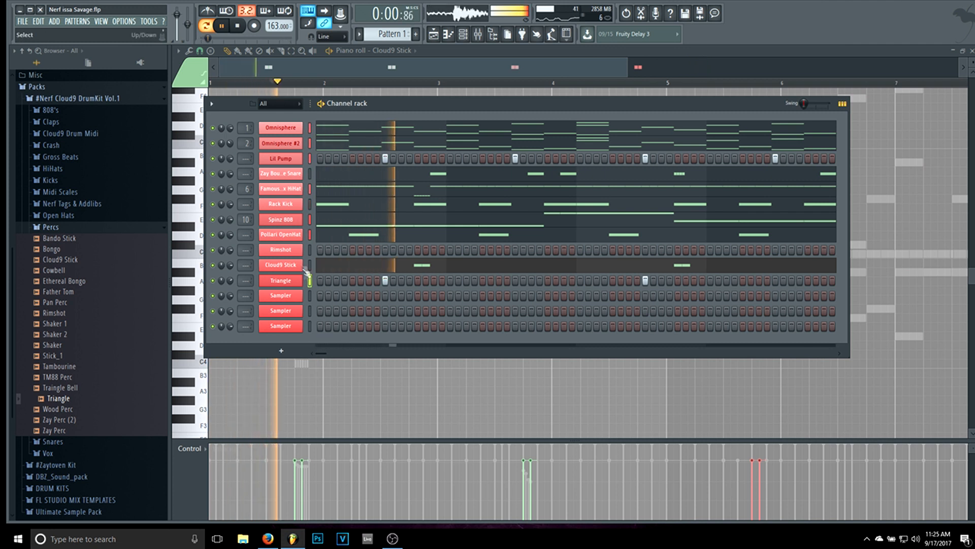
click(240, 28)
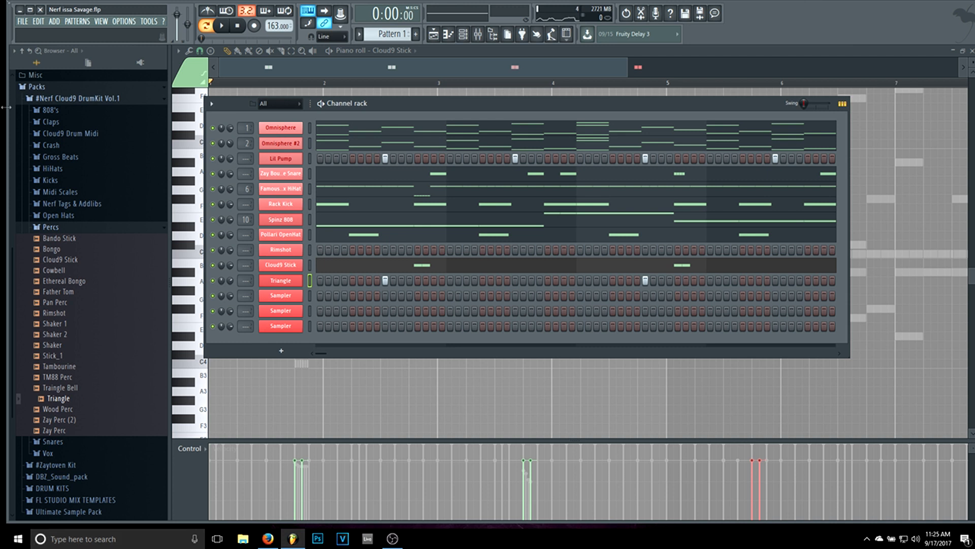
- Clone the Omnisphere #2 channel and return to the channel rack
right_click(298, 142)
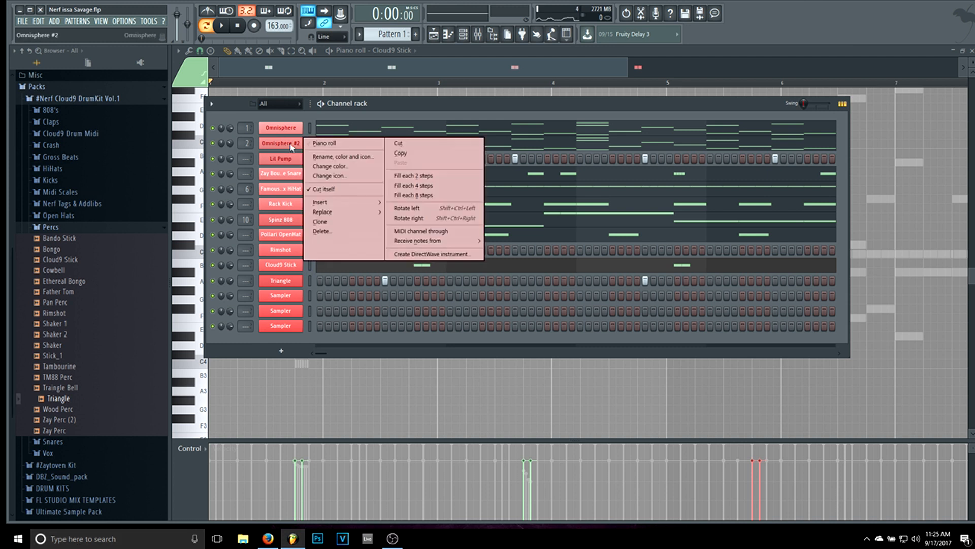
click(326, 222)
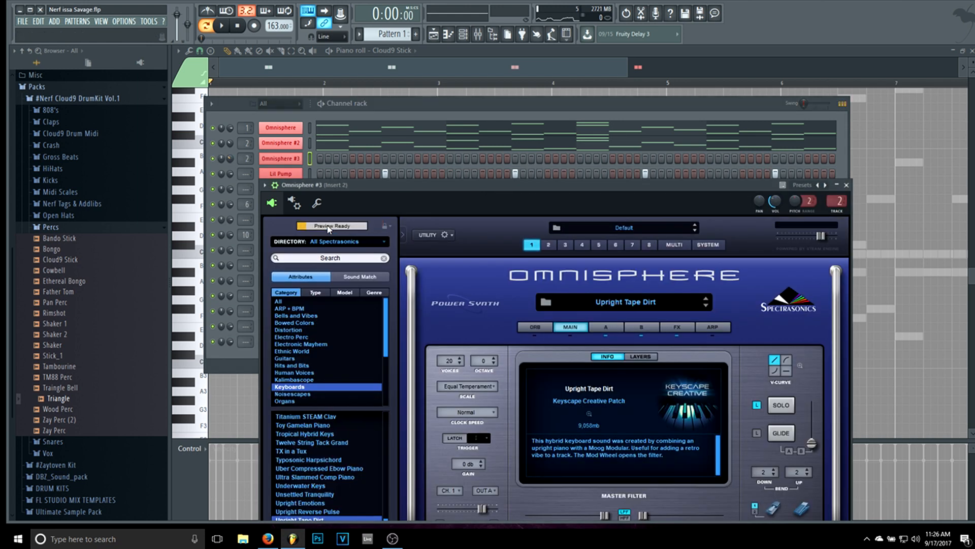
click(23, 21)
click(231, 159)
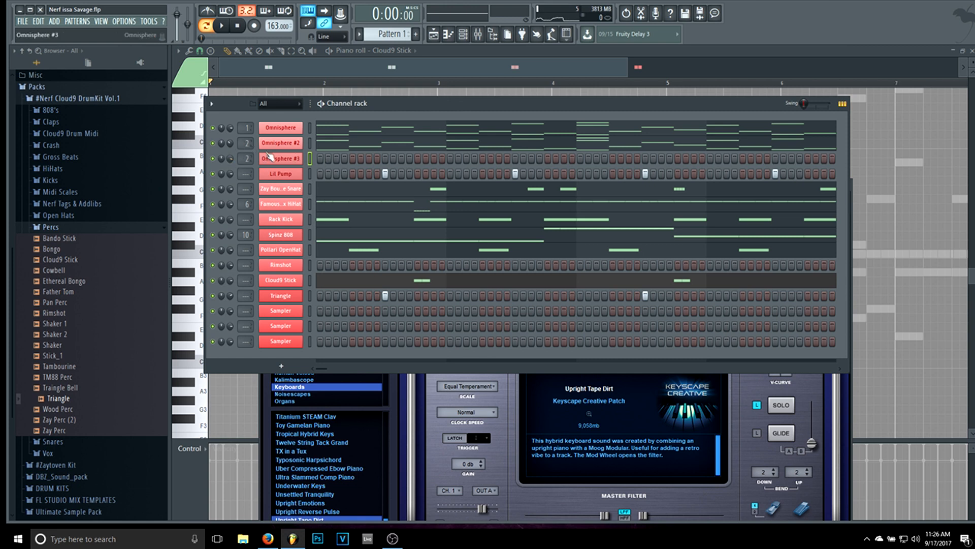
- Load the Balcony Bells patch from the Bells and Vibes category in Omnisphere #3
click(816, 408)
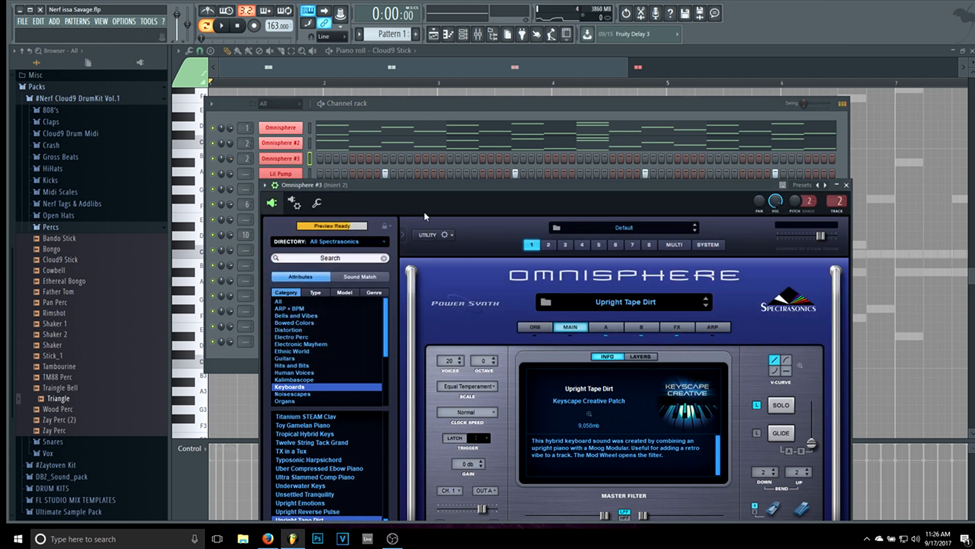
drag(417, 186, 424, 172)
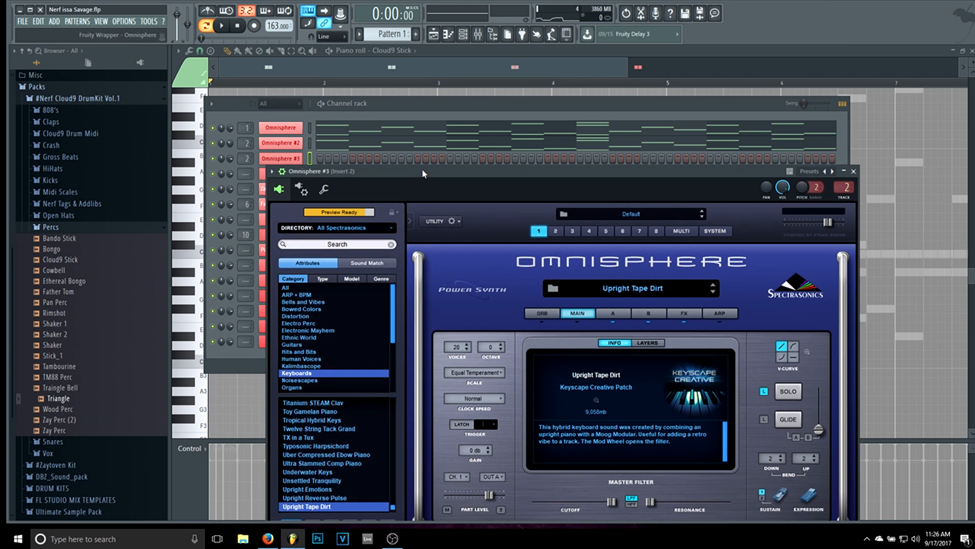
click(303, 302)
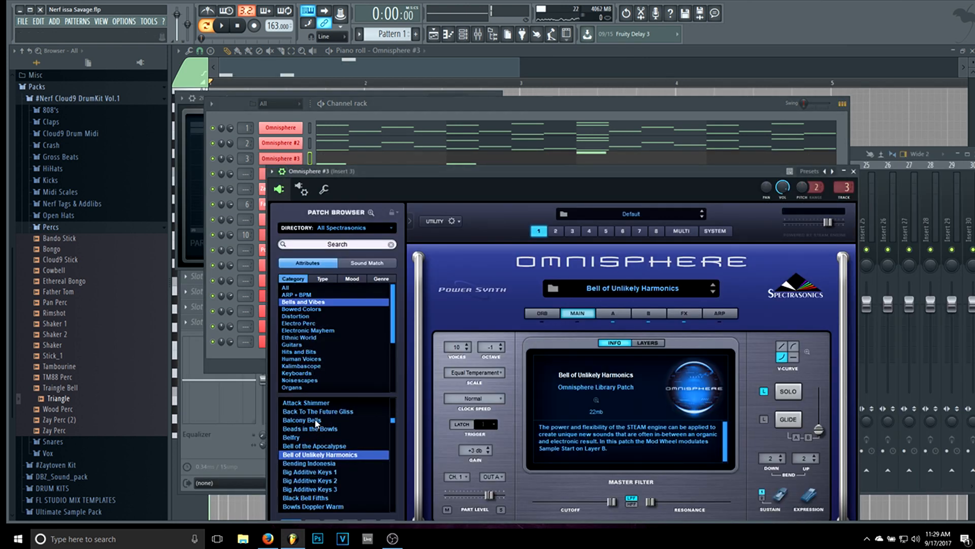
click(315, 420)
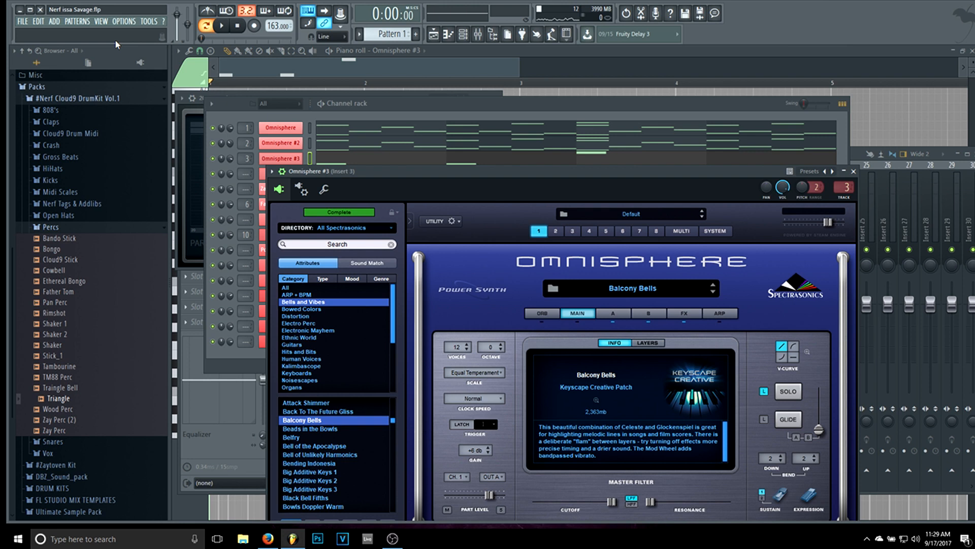
- Open the Omnisphere #3 notes in the piano roll, transpose them down an octave and play the pattern
click(344, 161)
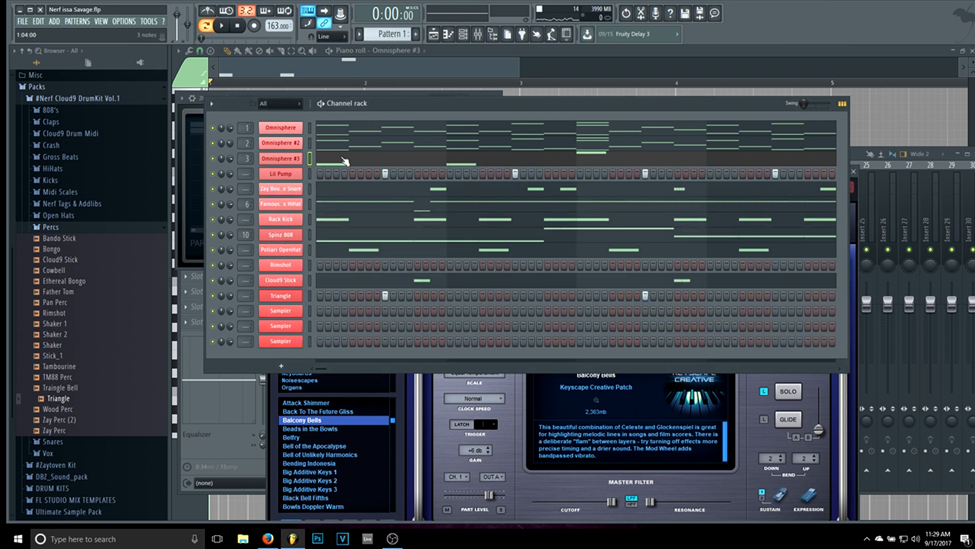
click(343, 162)
key(space)
key(space)
key(ctrl+Down)
key(space)
key(space)
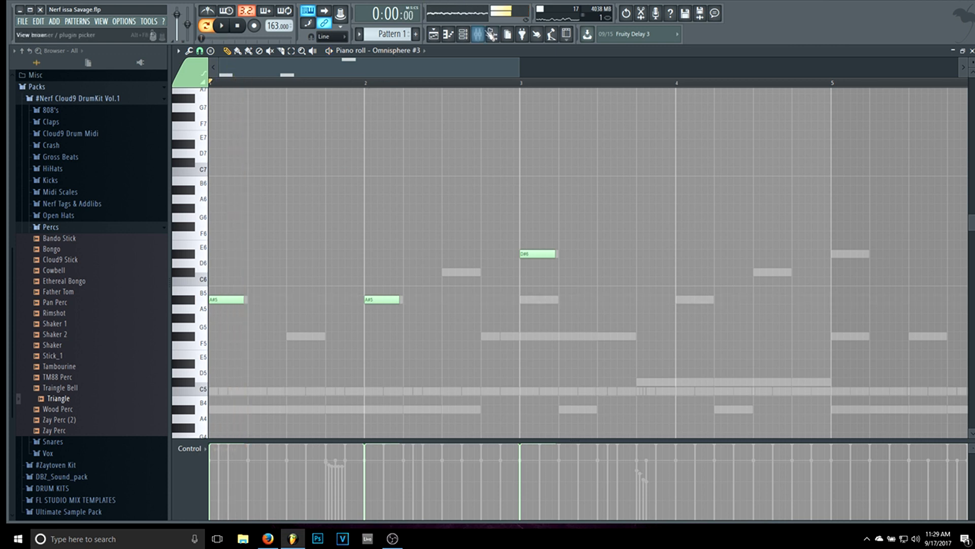
- Adjust the Parametric EQ 2 on mixer insert 3 during playback, raising the low cut and setting the low-pass band to about 2204 Hz
click(477, 34)
click(242, 189)
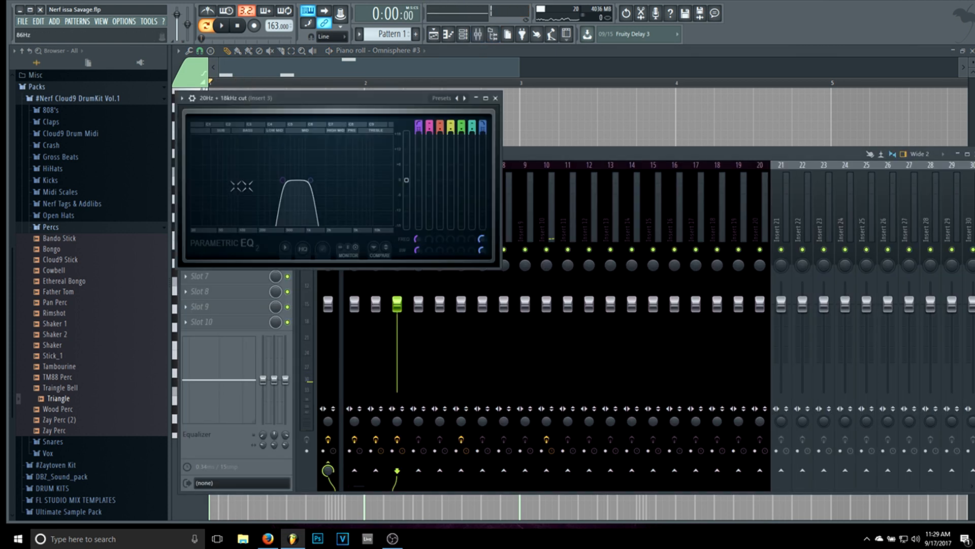
key(space)
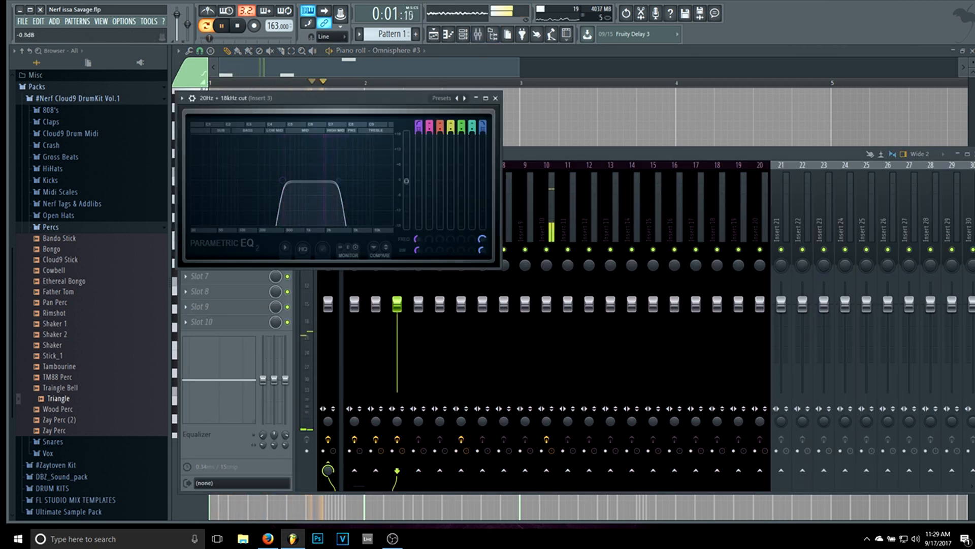
drag(283, 179, 336, 180)
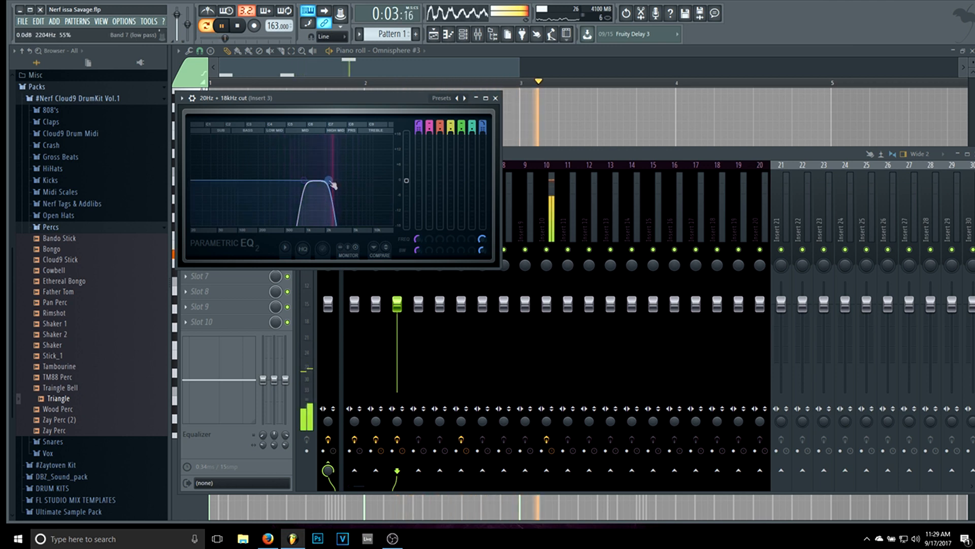
key(space)
key(space)
key(space)
click(445, 71)
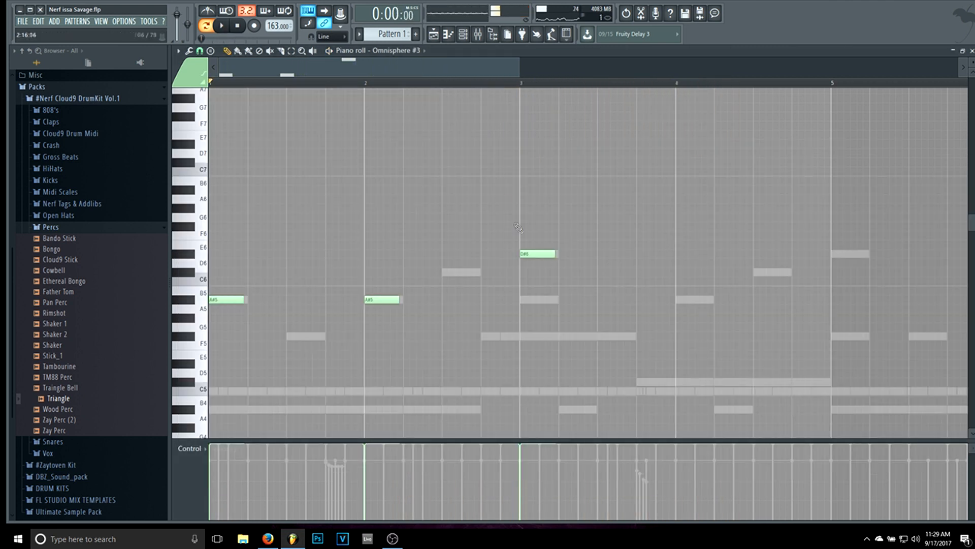
- Add a D#6 note at the start of bar 4 and A#5 notes at the start of bars 5 and 6
drag(655, 254, 673, 250)
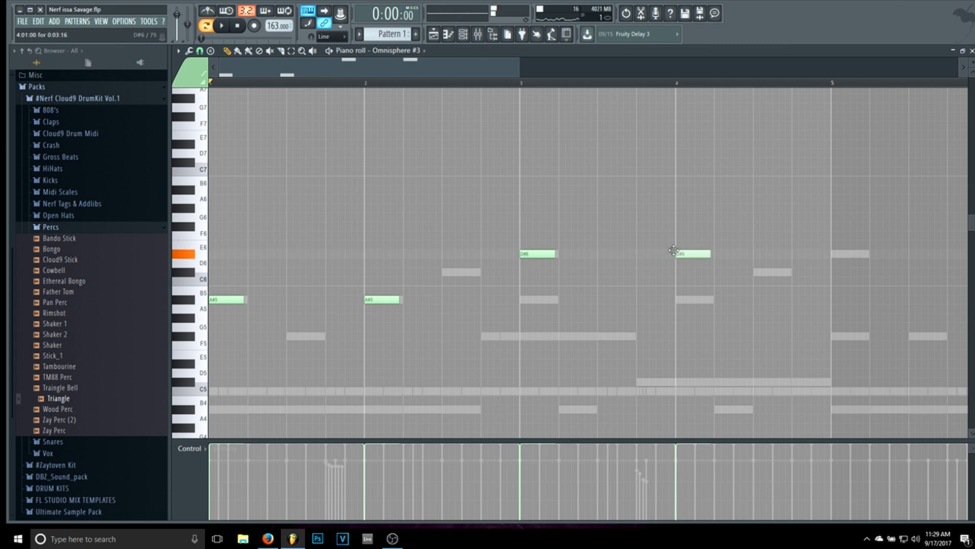
key(space)
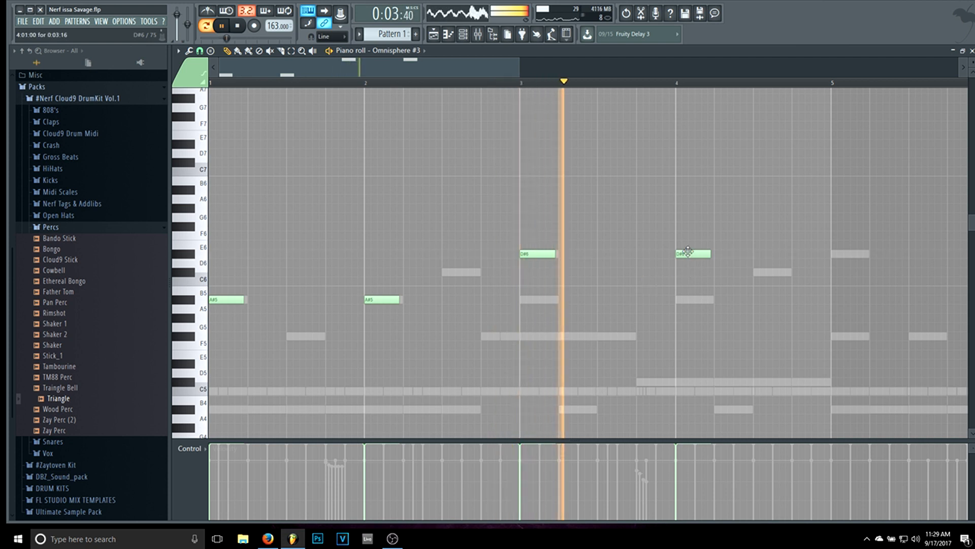
click(846, 299)
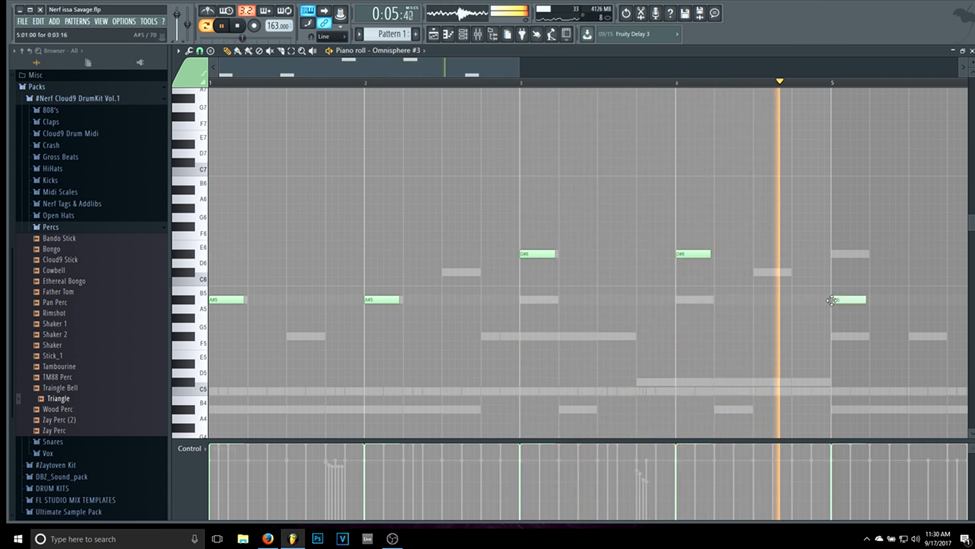
key(space)
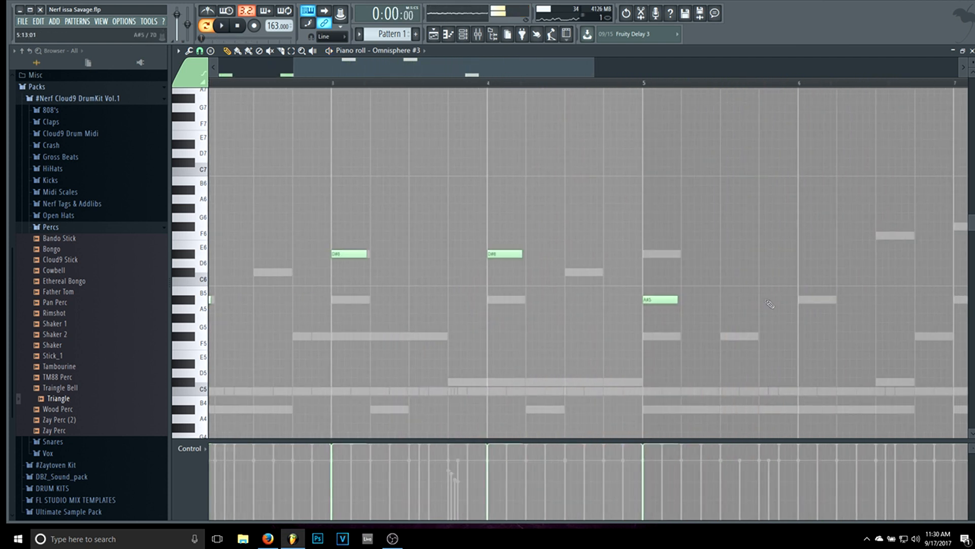
click(800, 302)
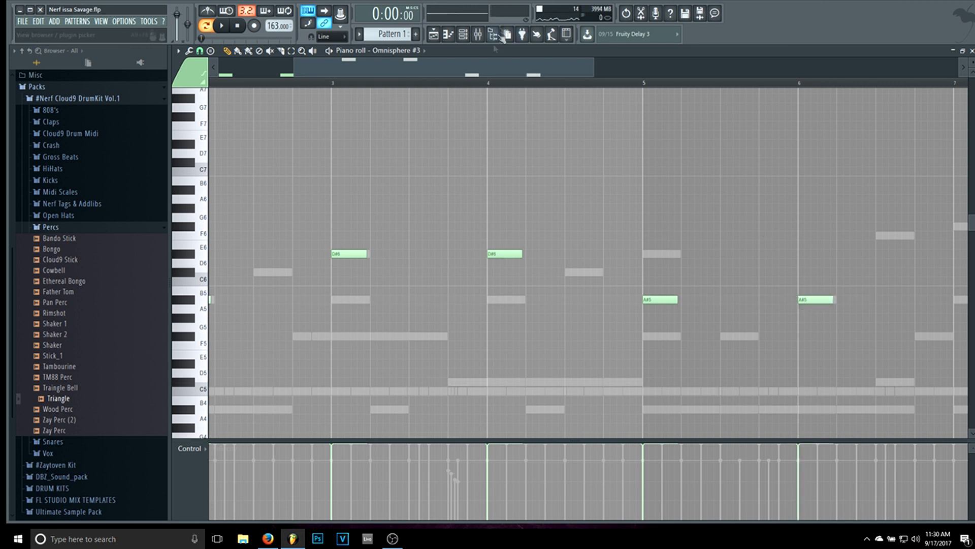
- Add D#6 notes at the start of bars 7 and 8 while listening to the pattern
scroll(580, 92, right, 8)
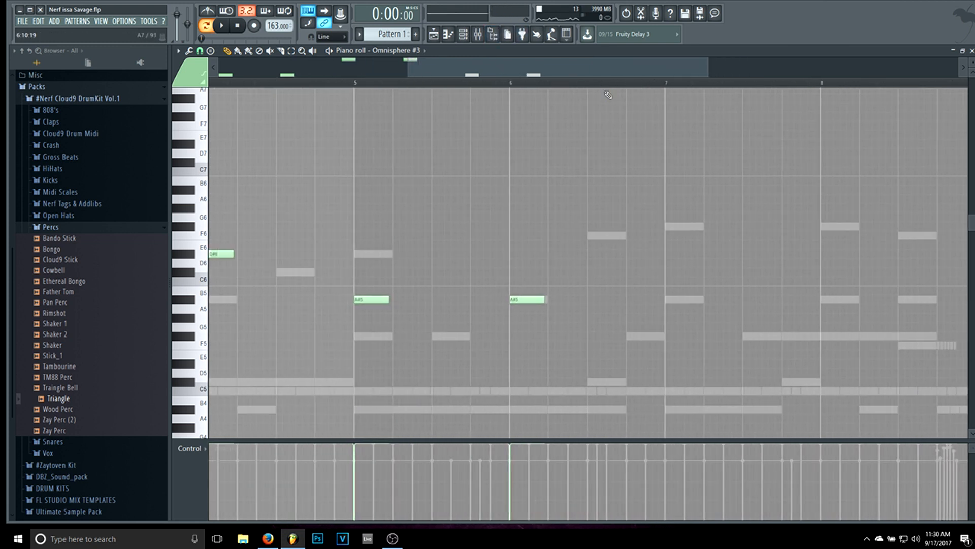
key(space)
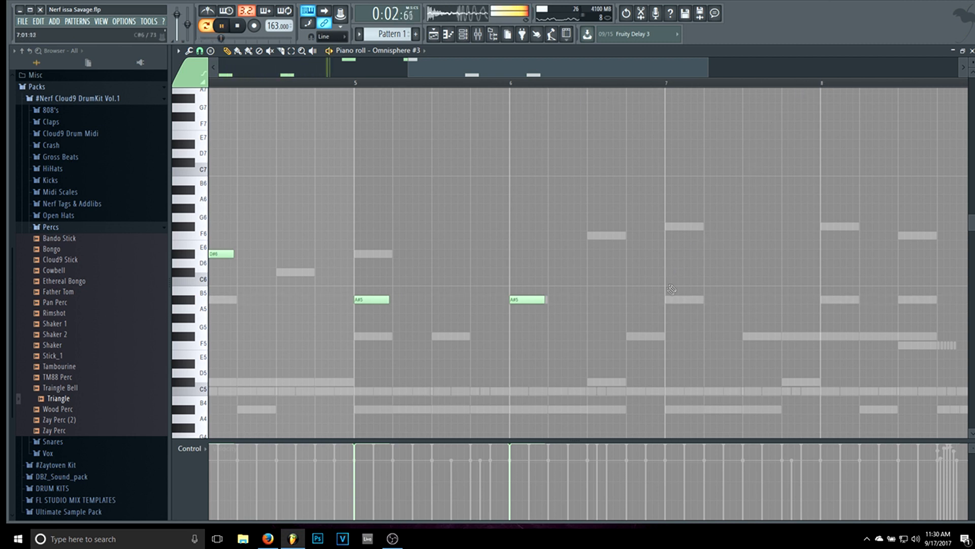
click(665, 254)
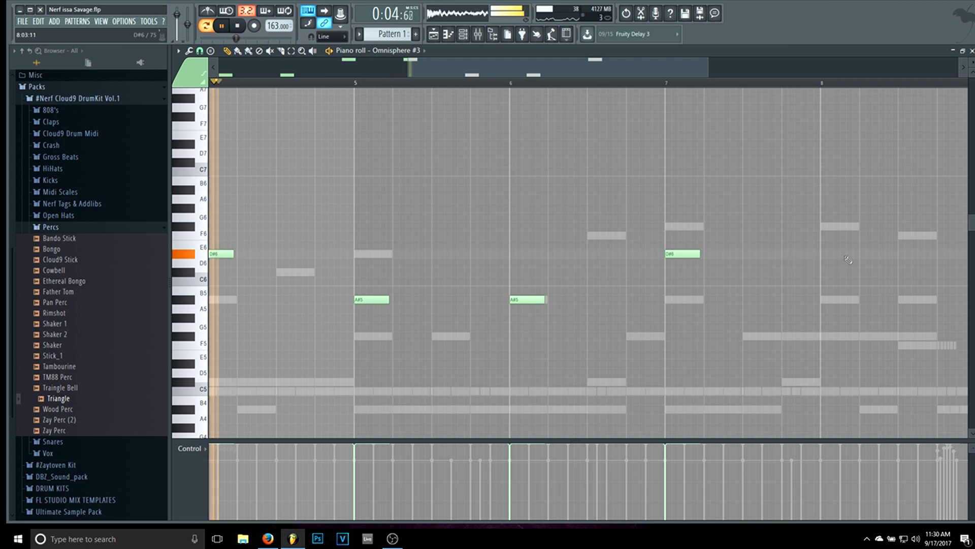
click(831, 254)
drag(832, 254, 829, 255)
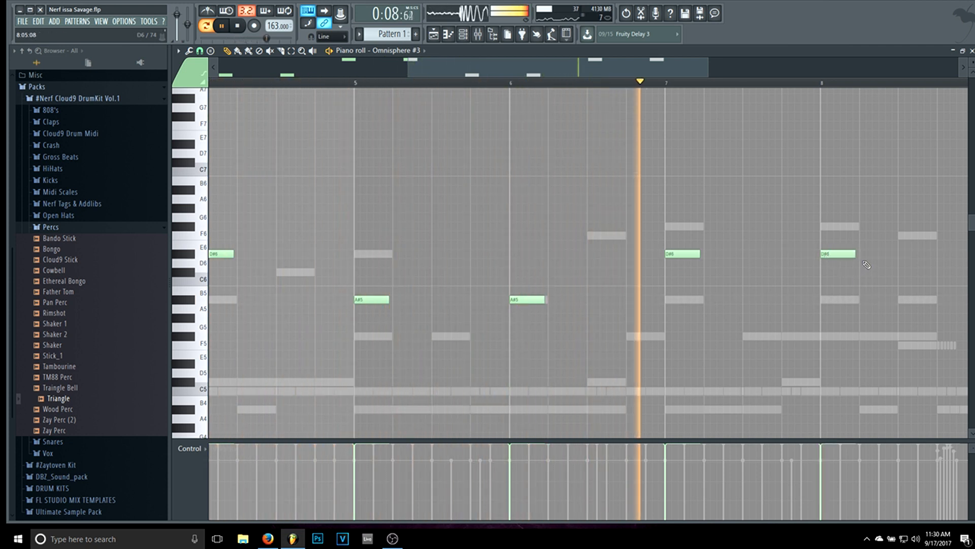
drag(603, 67, 702, 71)
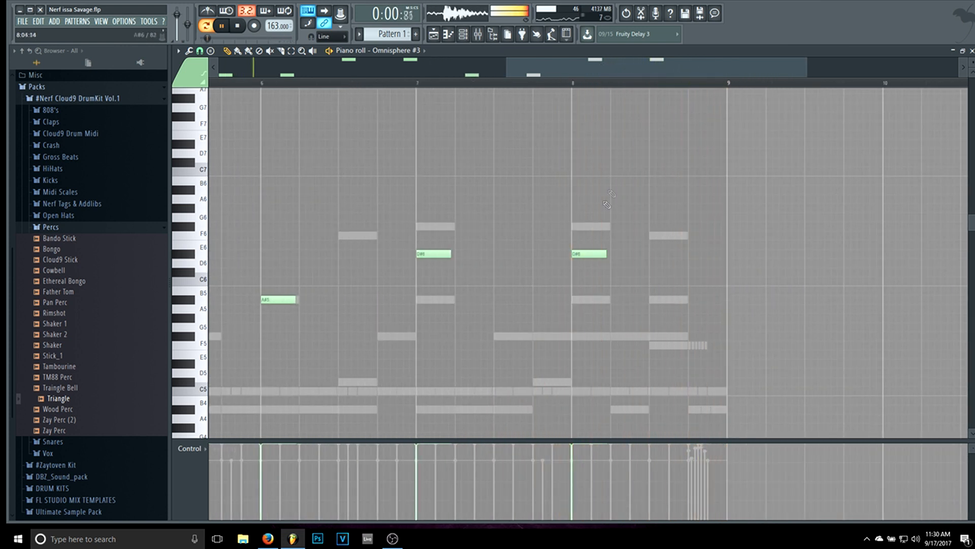
key(space)
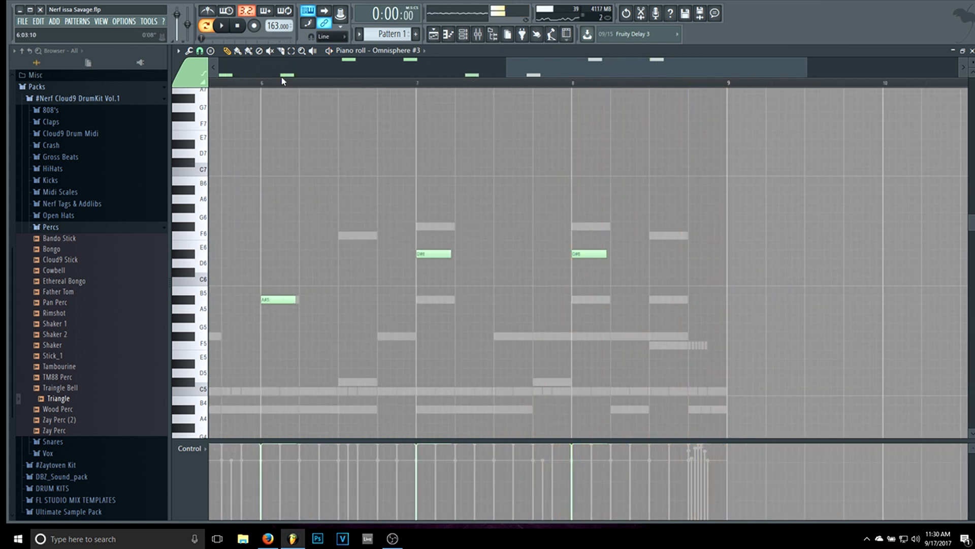
- Add an F#6 note near the end of bar 8, shorten it to two steps starting on step 15, and play the pattern
drag(699, 216, 712, 231)
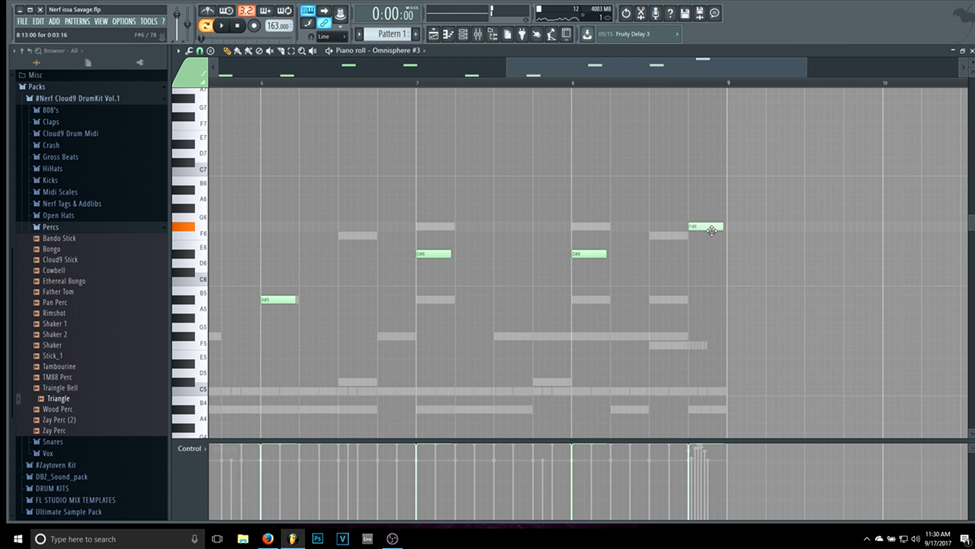
key(space)
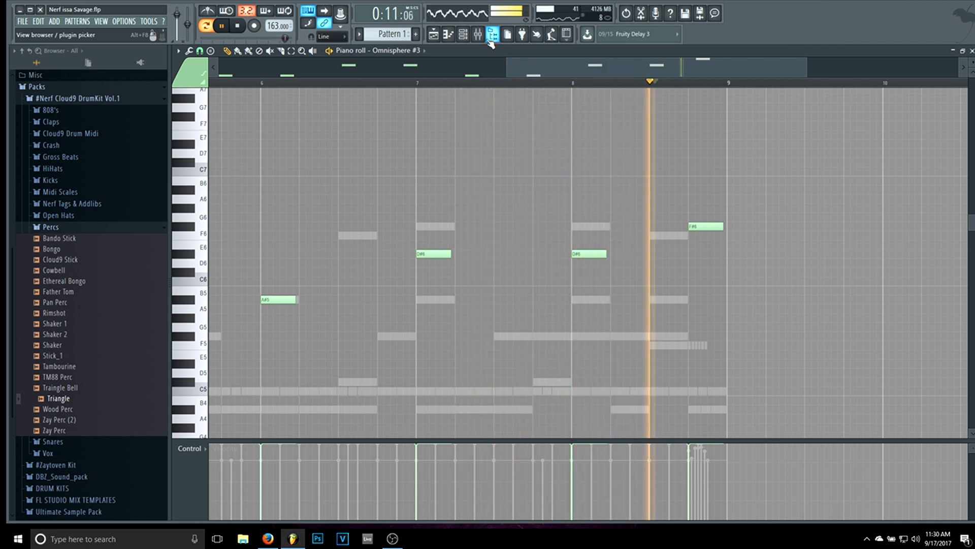
key(space)
drag(699, 226, 724, 228)
key(space)
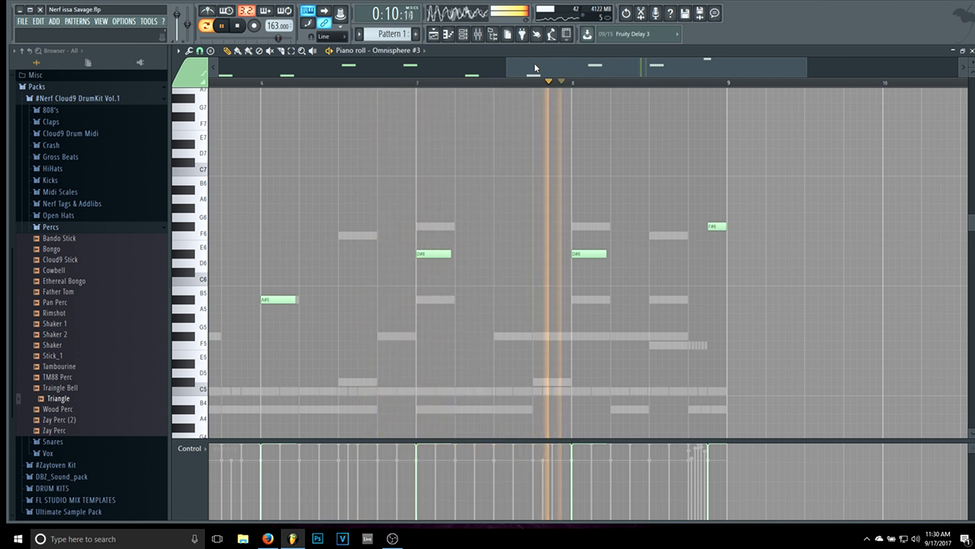
- Try the F#6 note on step 11 of bar 8 during playback and settle it on step 13
key(space)
drag(718, 224, 678, 224)
key(space)
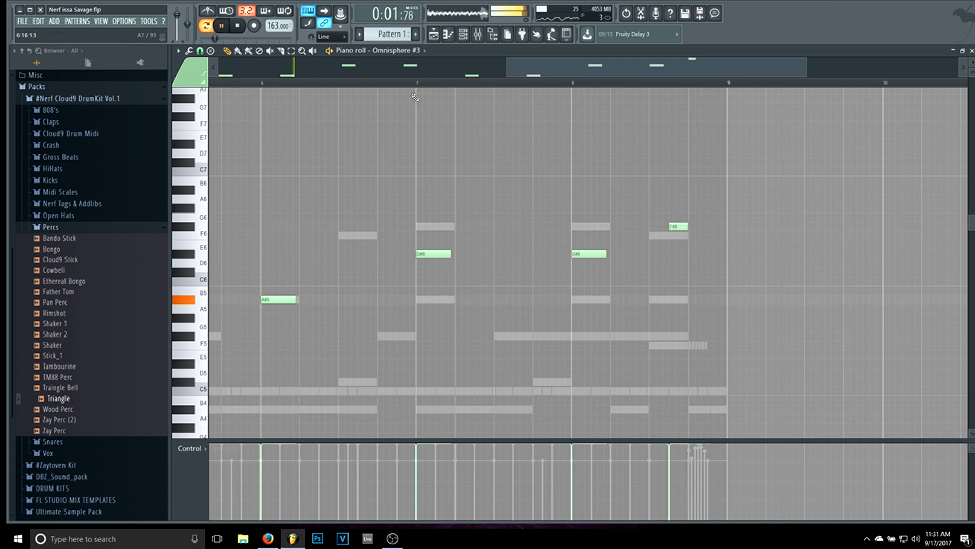
drag(506, 68, 216, 71)
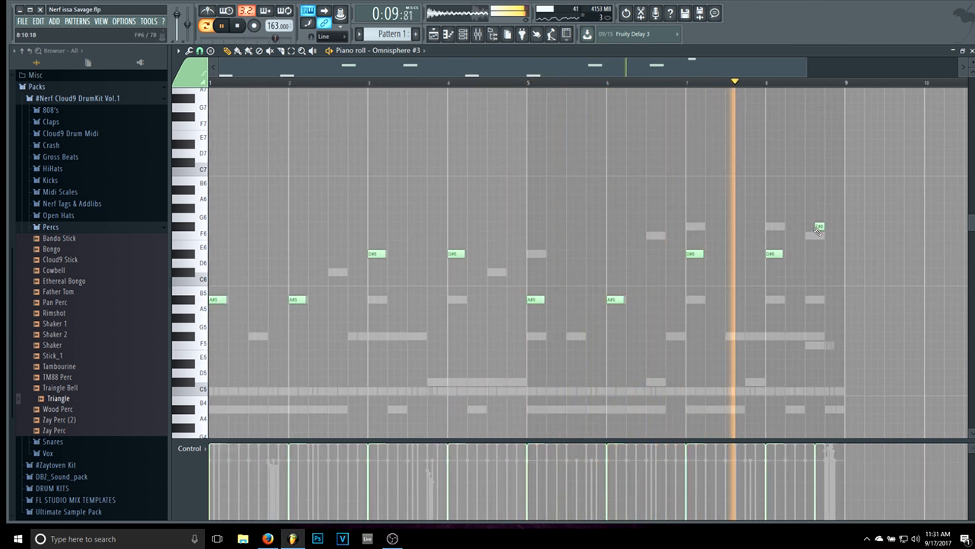
key(space)
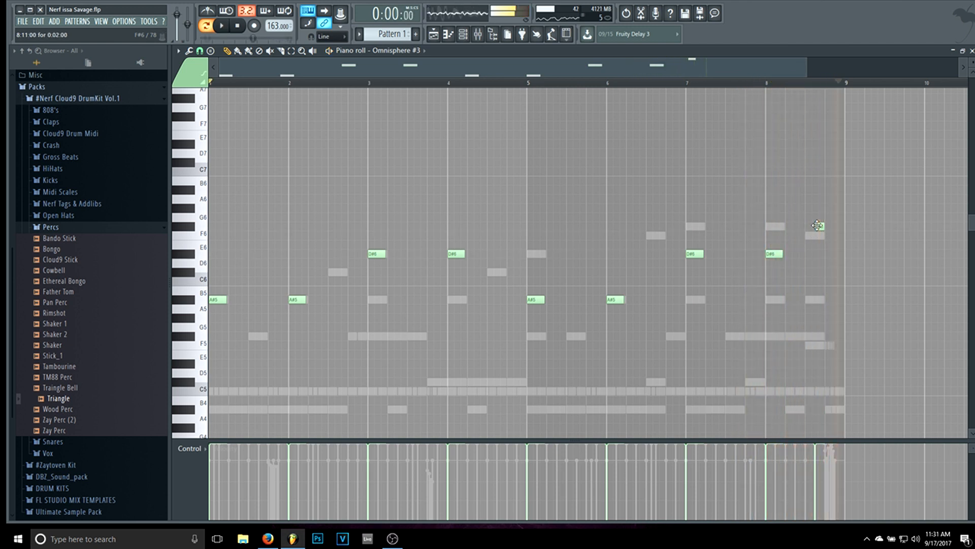
drag(817, 225, 830, 226)
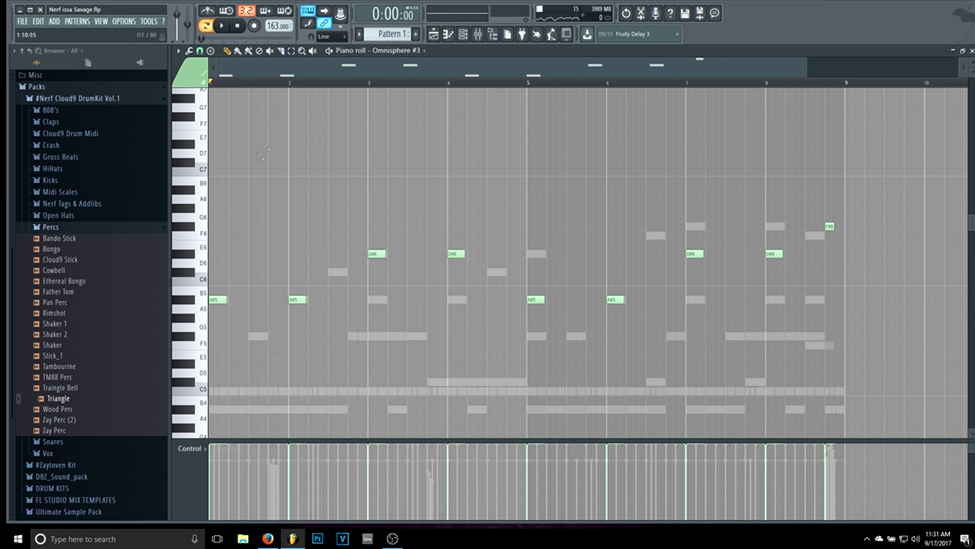
- Place Rimshot hits on step 3 of bars 1 to 4 in the channel rack while listening to the pattern
click(463, 34)
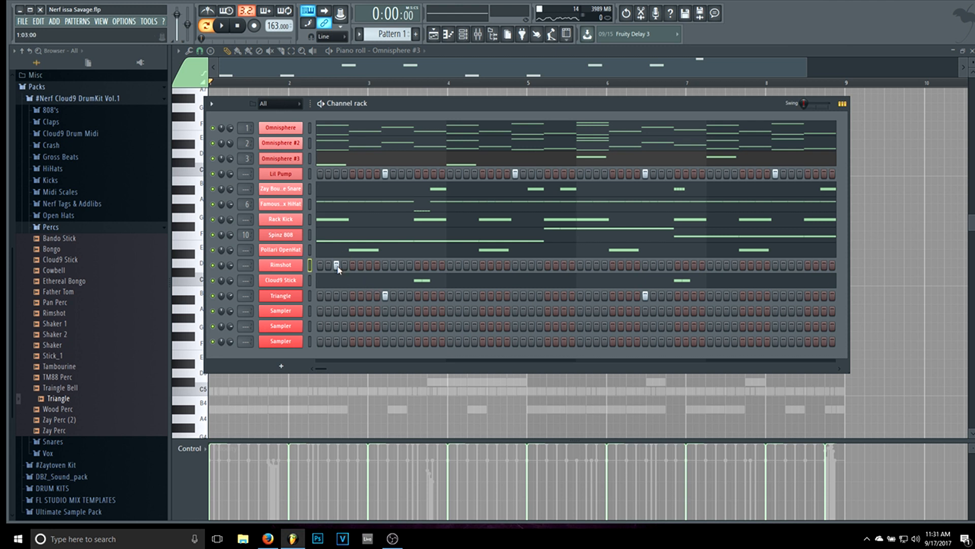
key(space)
key(space)
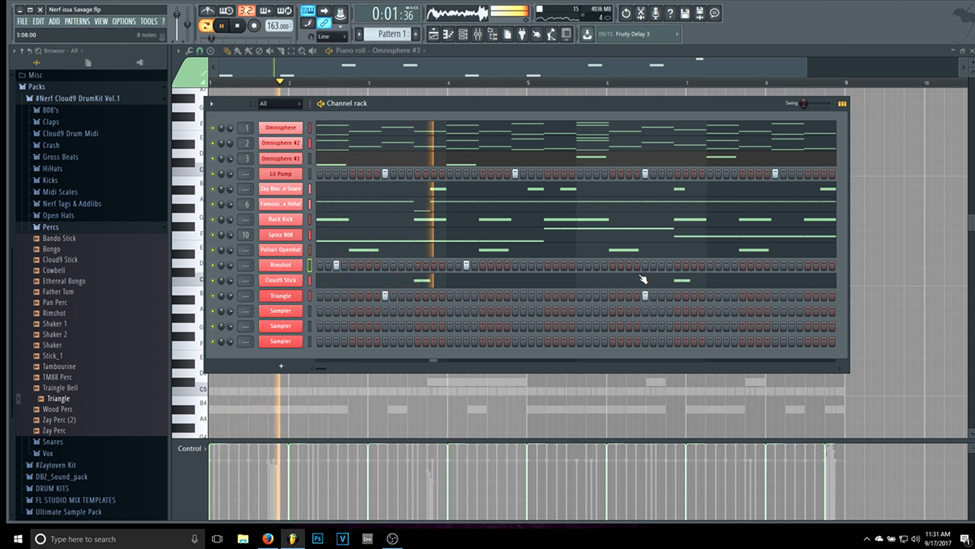
key(space)
click(597, 264)
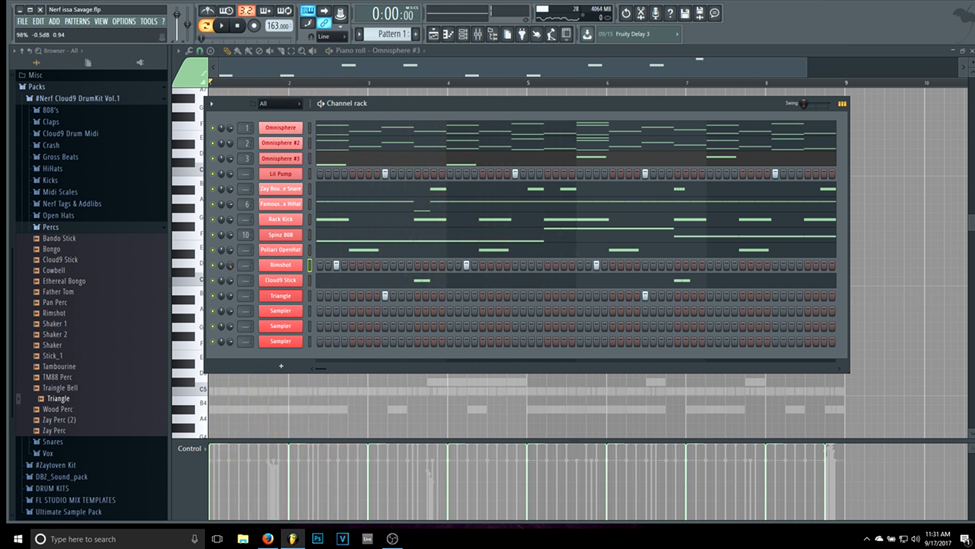
key(space)
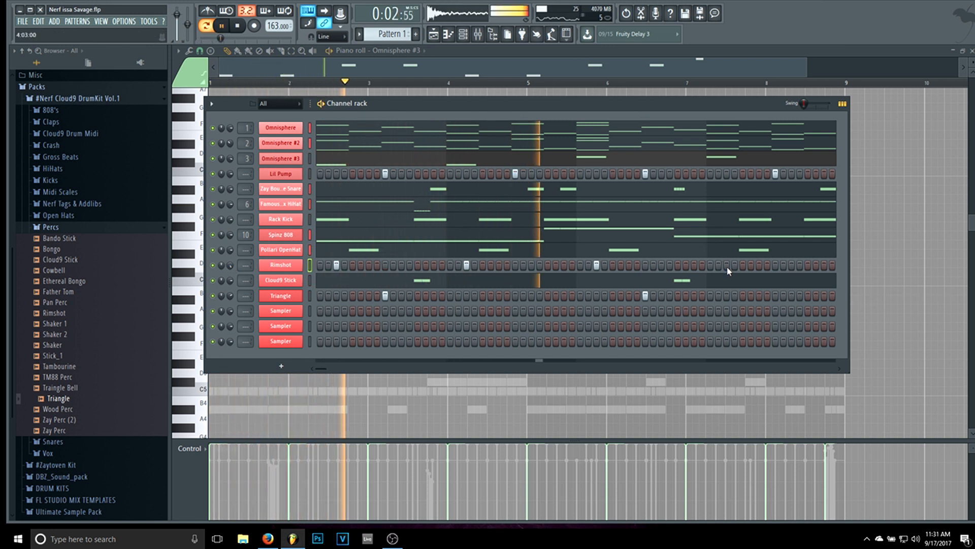
click(728, 269)
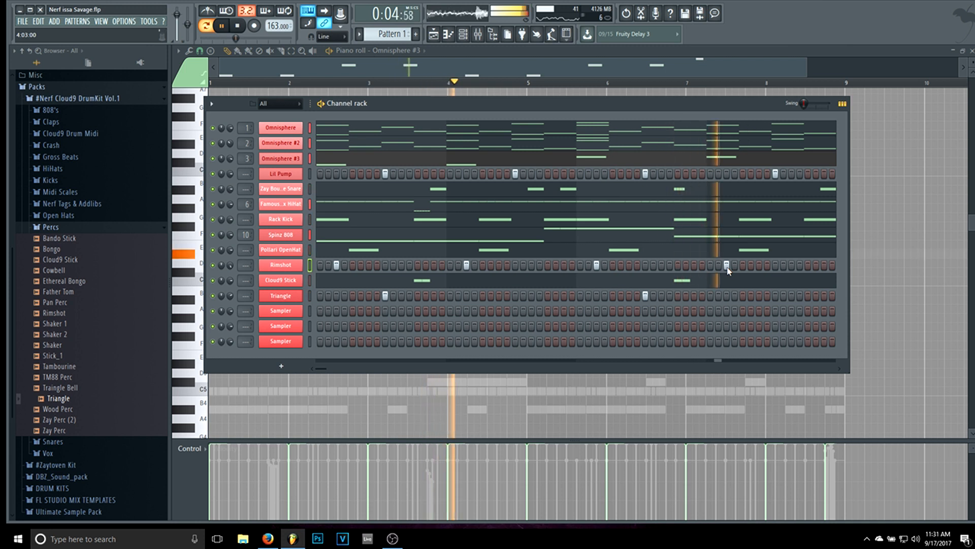
- Remove the Rimshot hits in bars 2 and 4 and open the Rimshot channel in the piano roll
right_click(286, 265)
click(474, 105)
key(space)
right_click(467, 266)
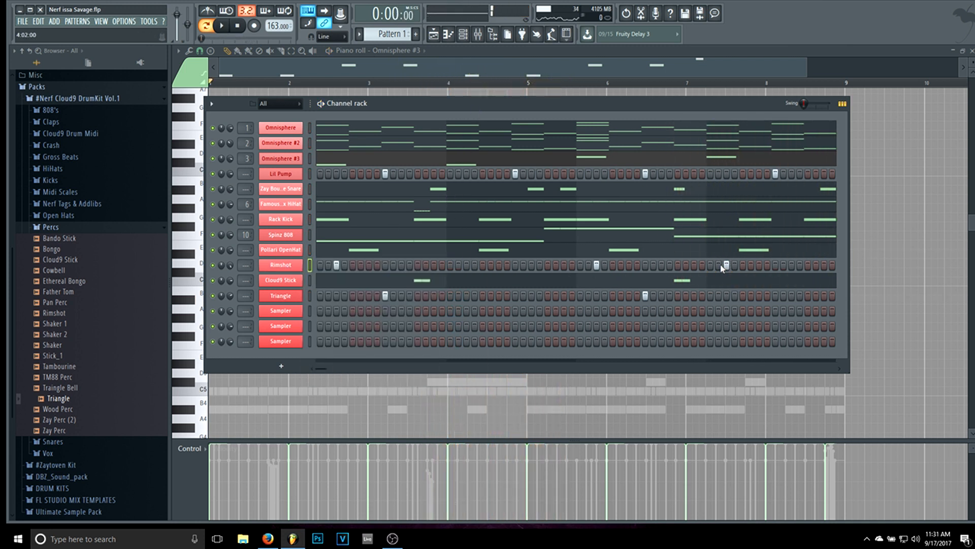
right_click(294, 265)
click(329, 262)
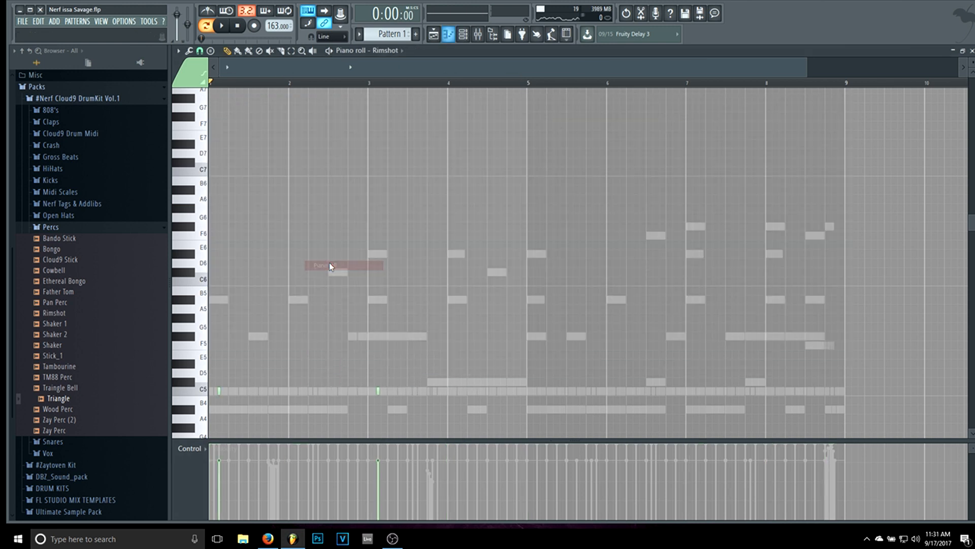
- Duplicate the two Rimshot hits on C5 and move the copies to step 7 of bars 4 and 6
scroll(336, 307, down, 1)
drag(405, 391, 210, 324)
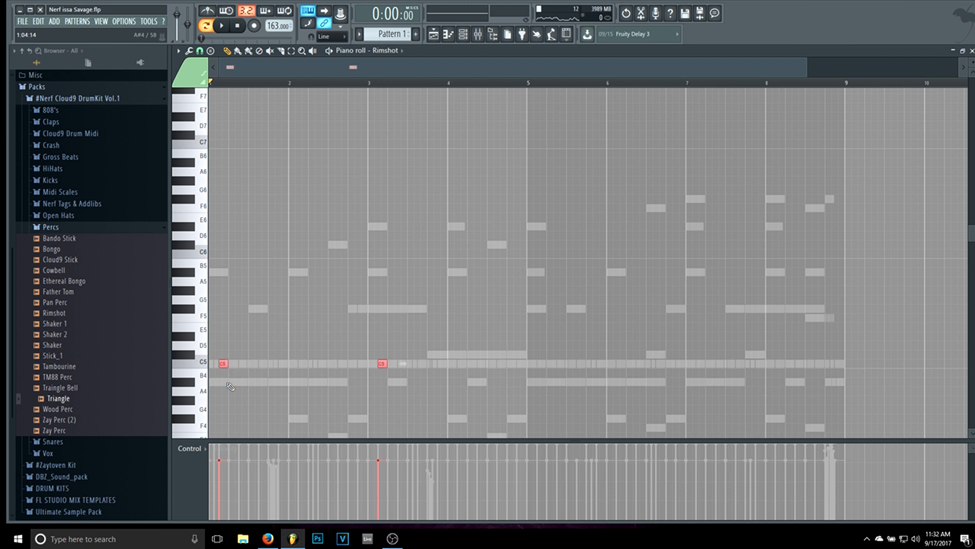
key(ctrl+b)
drag(228, 364, 483, 362)
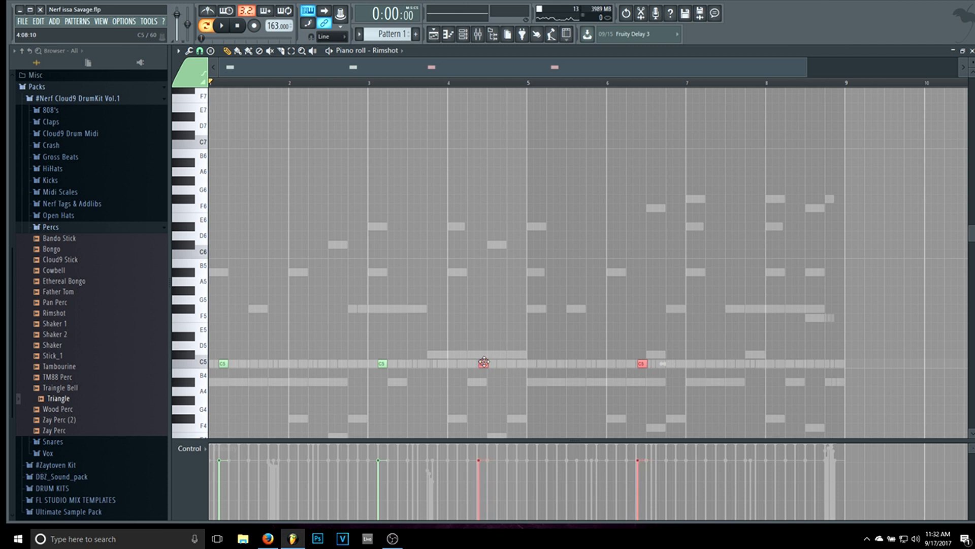
drag(483, 362, 482, 362)
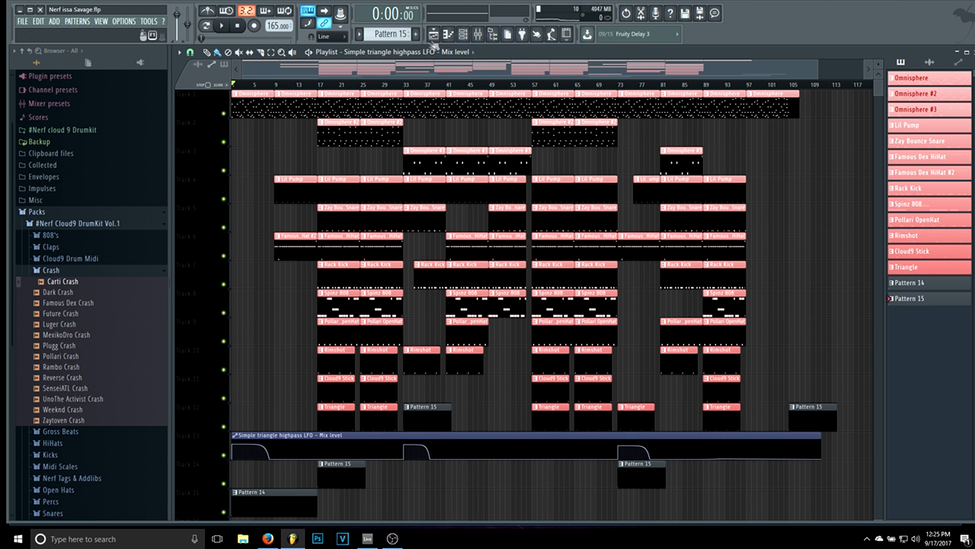
- Switch playback to pattern mode and show the channel rack for Pattern 15 over the playlist
click(463, 34)
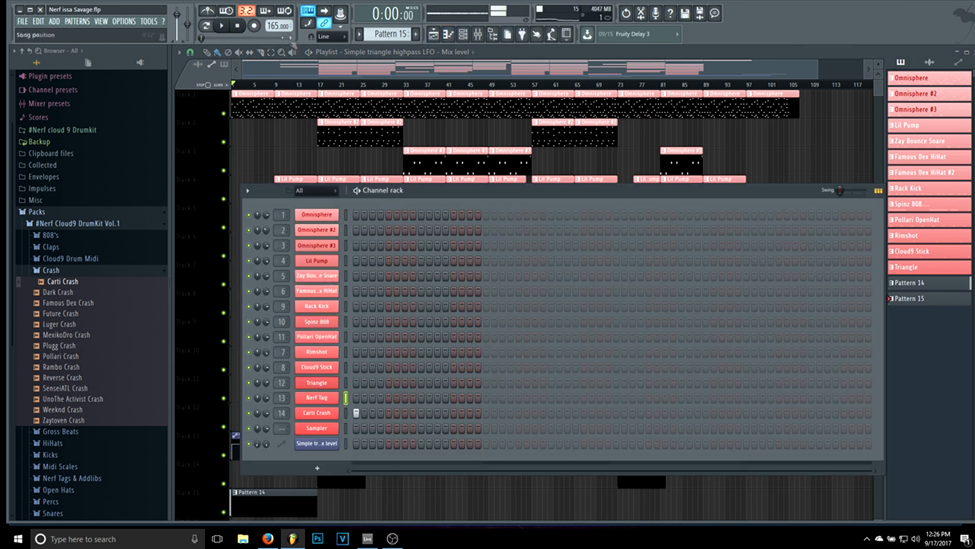
click(205, 25)
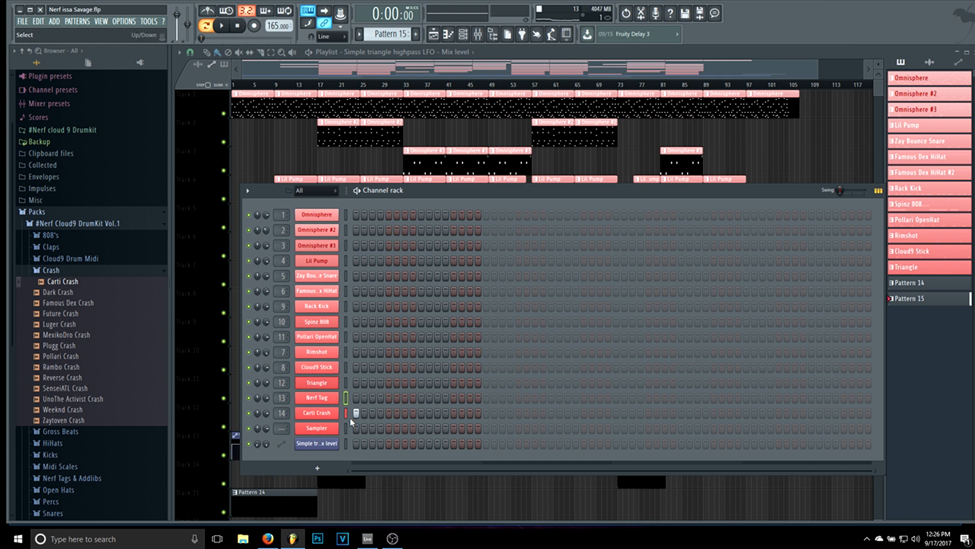
click(373, 65)
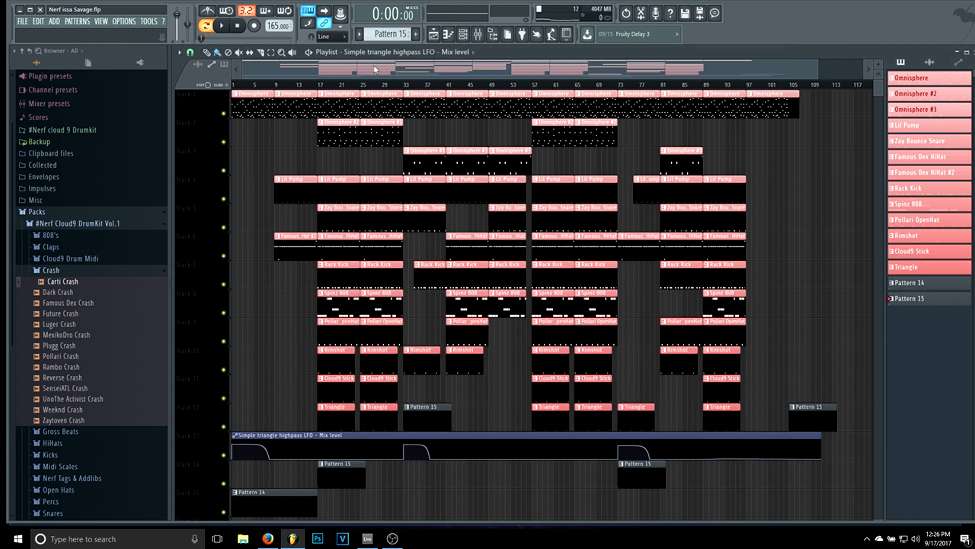
click(470, 34)
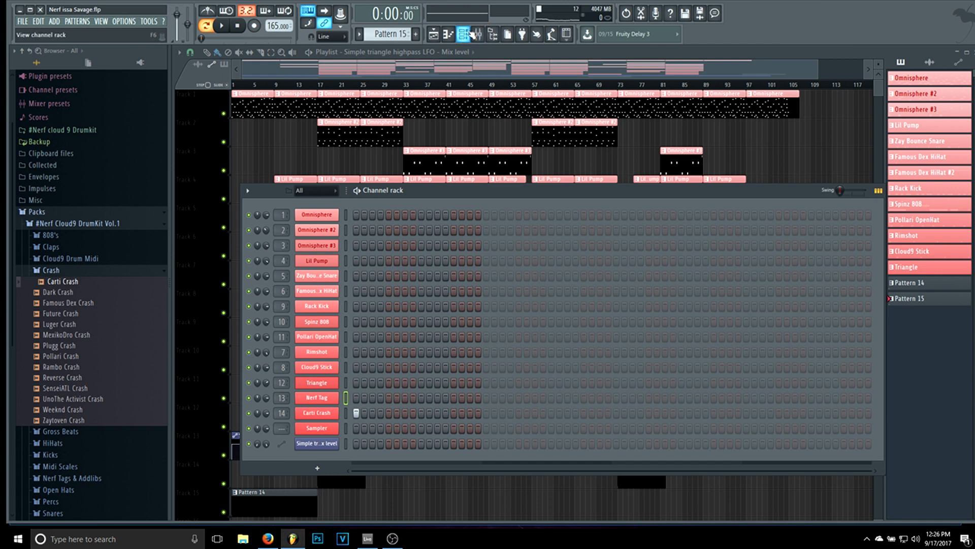
click(464, 35)
click(465, 34)
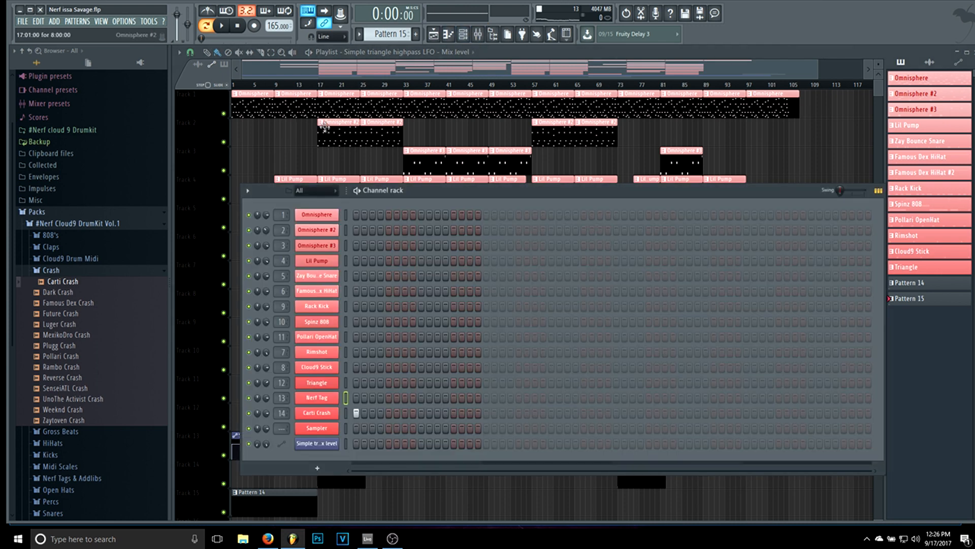
- Select the Omnisphere #2 pattern and open its melody in the piano roll to examine the notes from the highest to the lowest
key(F4)
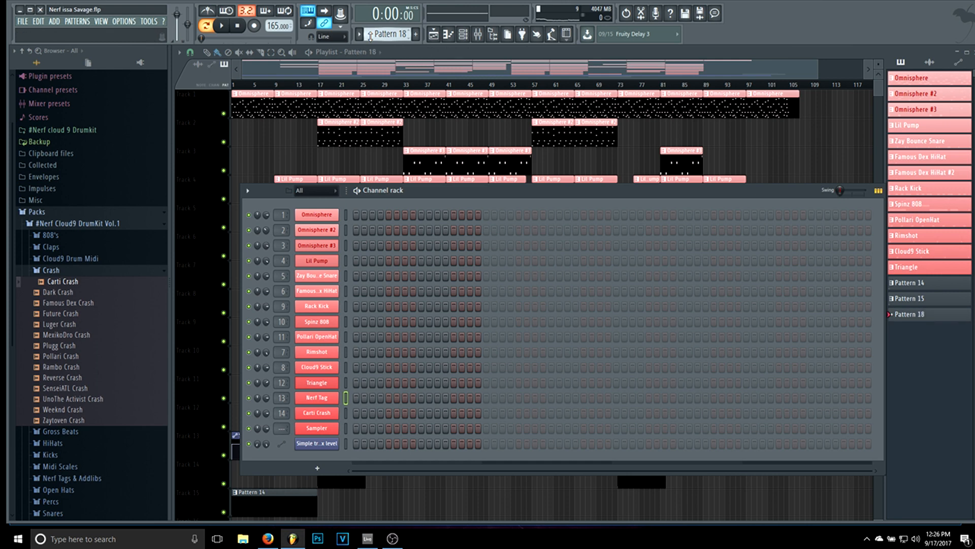
scroll(370, 35, up, 16)
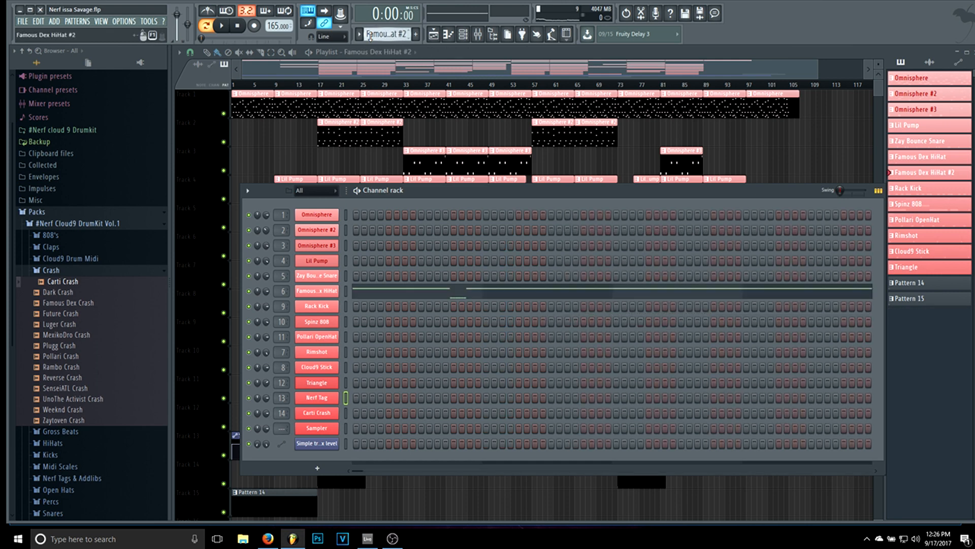
scroll(370, 35, down, 1)
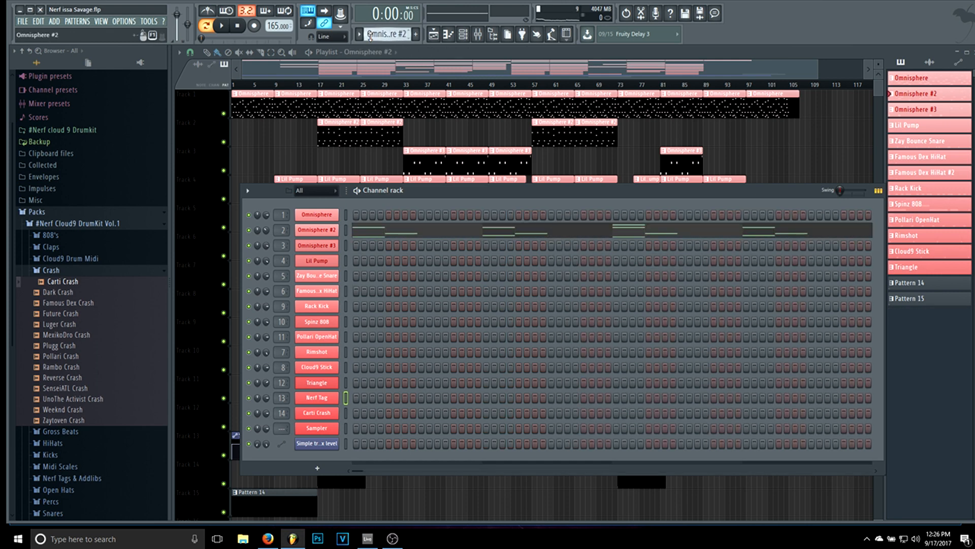
click(390, 228)
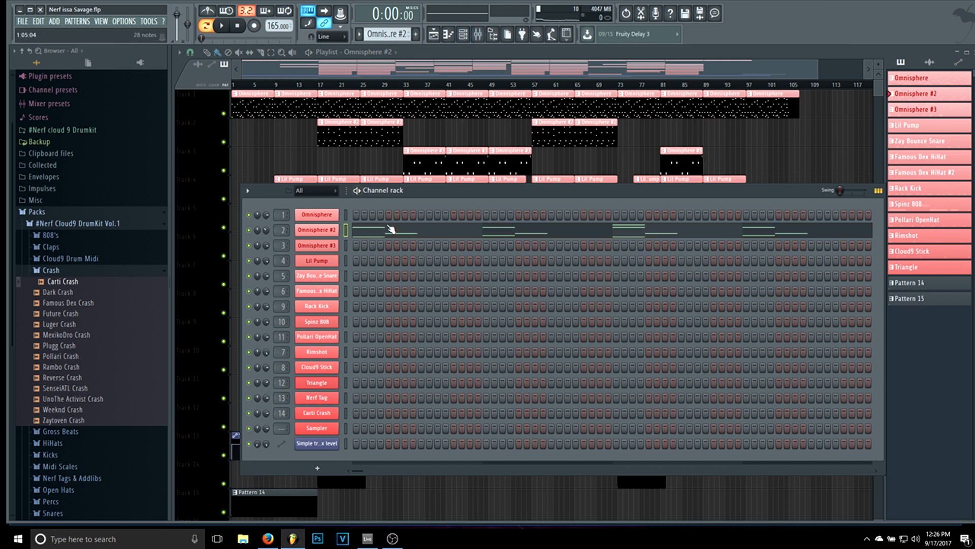
scroll(388, 234, down, 2)
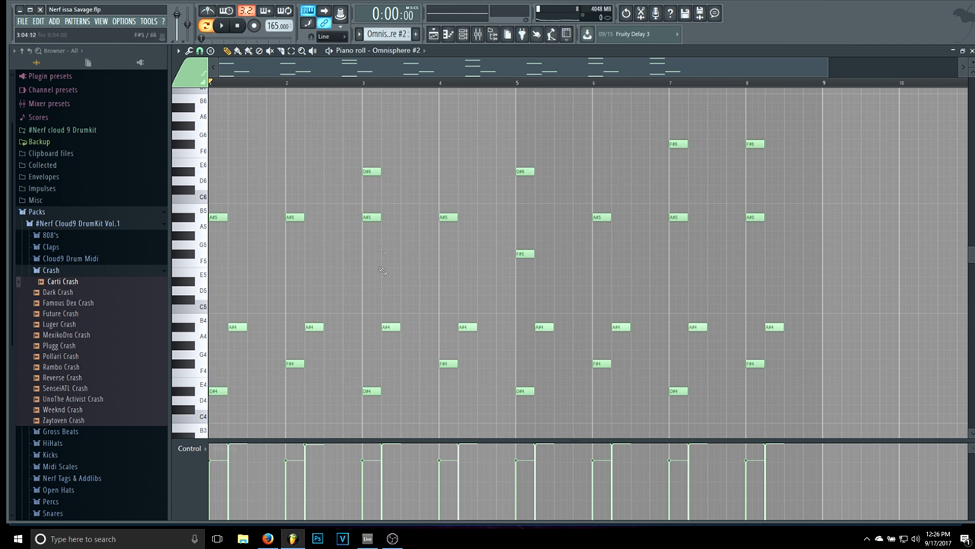
scroll(377, 233, down, 6)
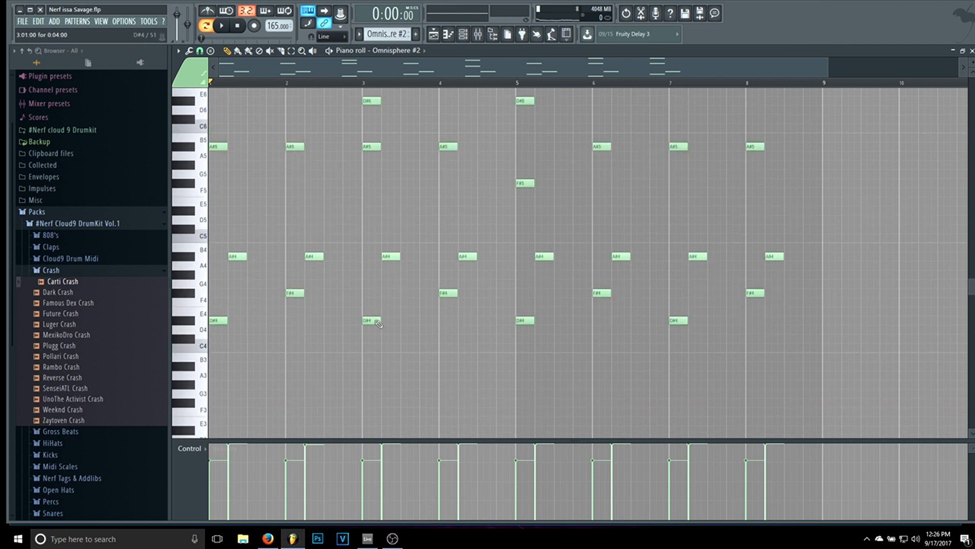
- Play the Omnisphere #2 pattern with the channel rack shown, stop playback and hide the rack again
click(477, 34)
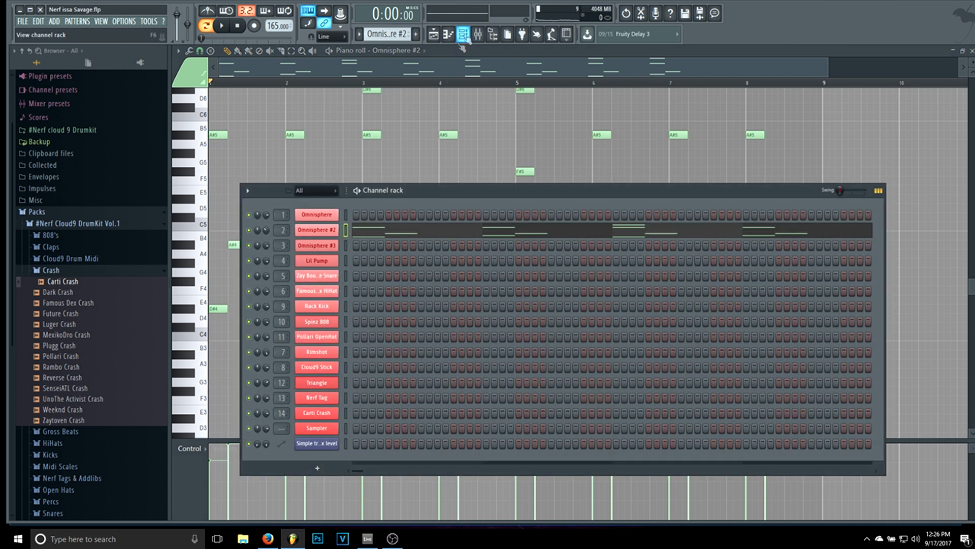
right_click(248, 230)
click(224, 26)
click(224, 25)
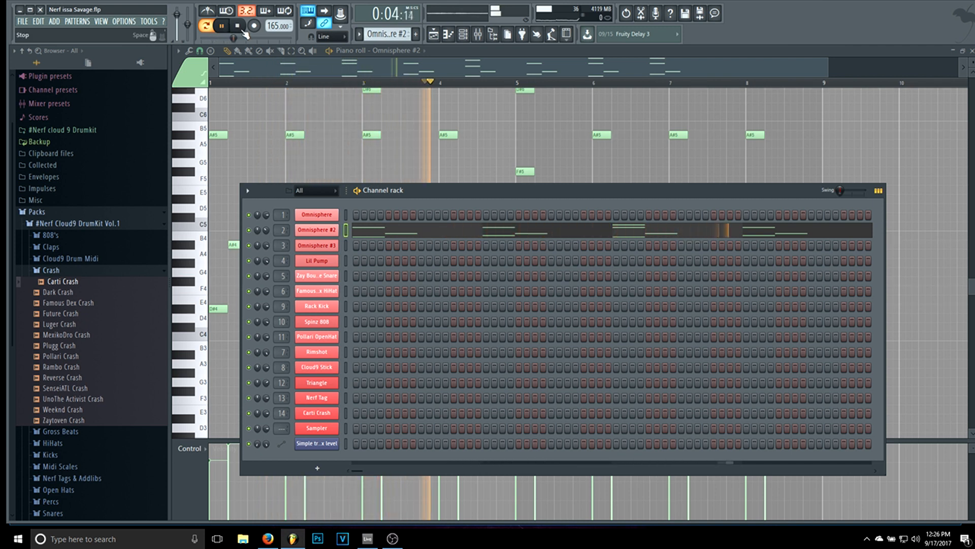
click(243, 32)
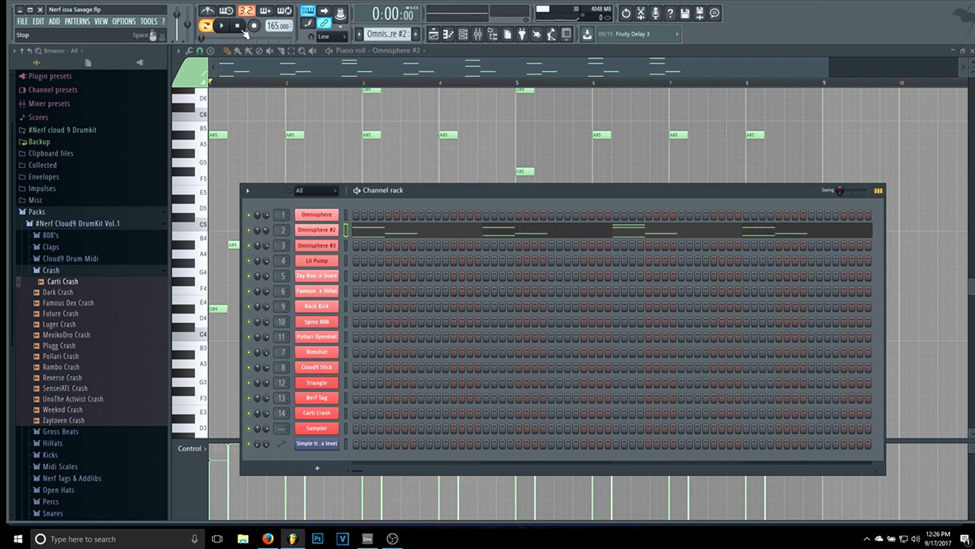
click(463, 34)
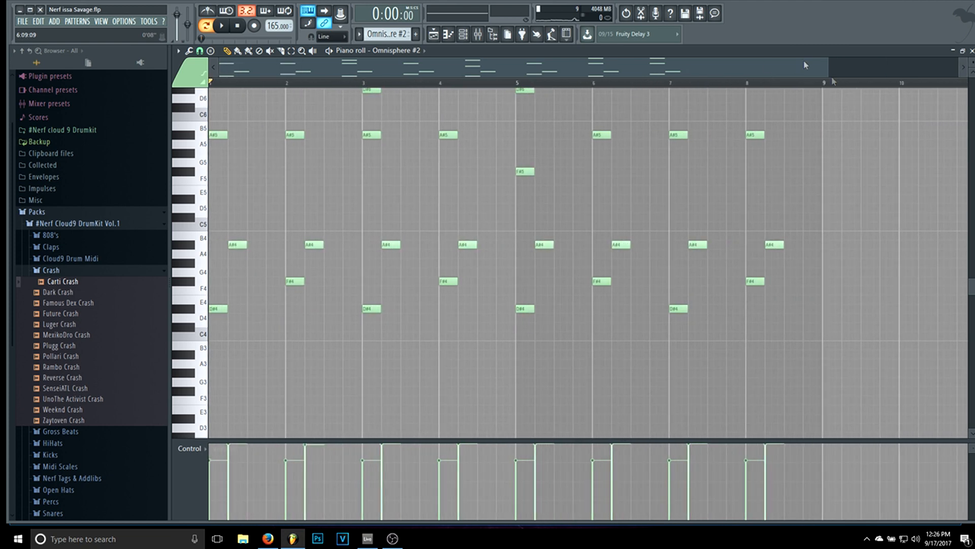
- Show the mixer and examine the effects loaded on inserts 1 through 7 and insert 9
drag(822, 74, 763, 72)
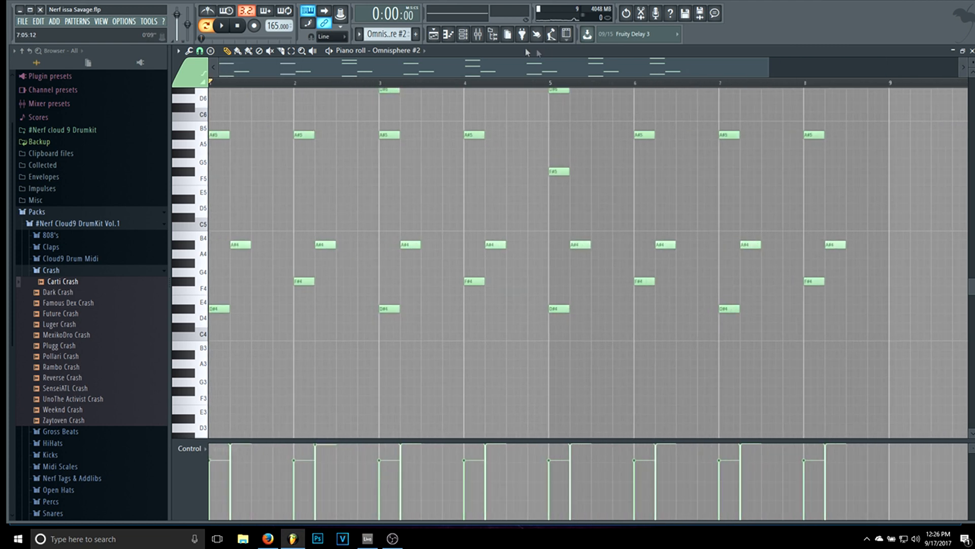
click(467, 36)
click(481, 35)
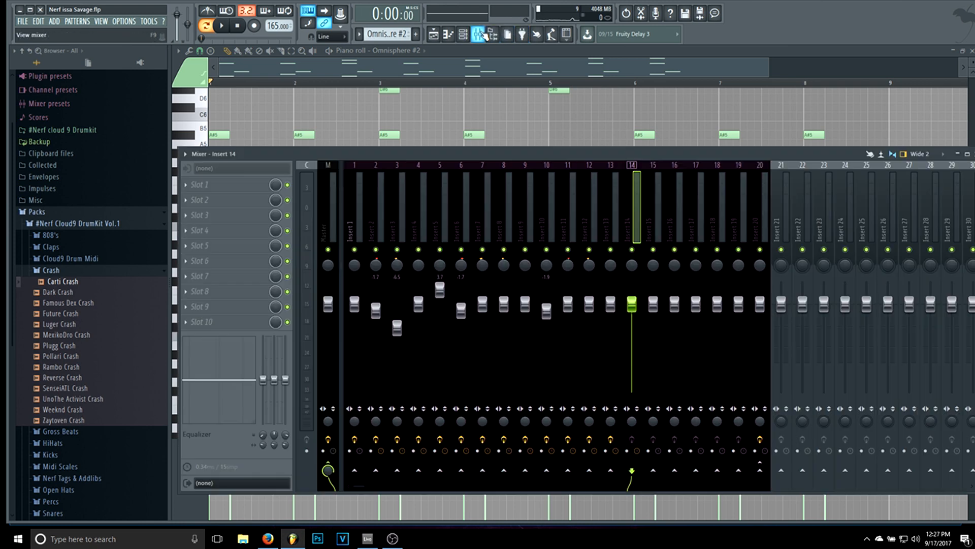
click(356, 212)
click(380, 212)
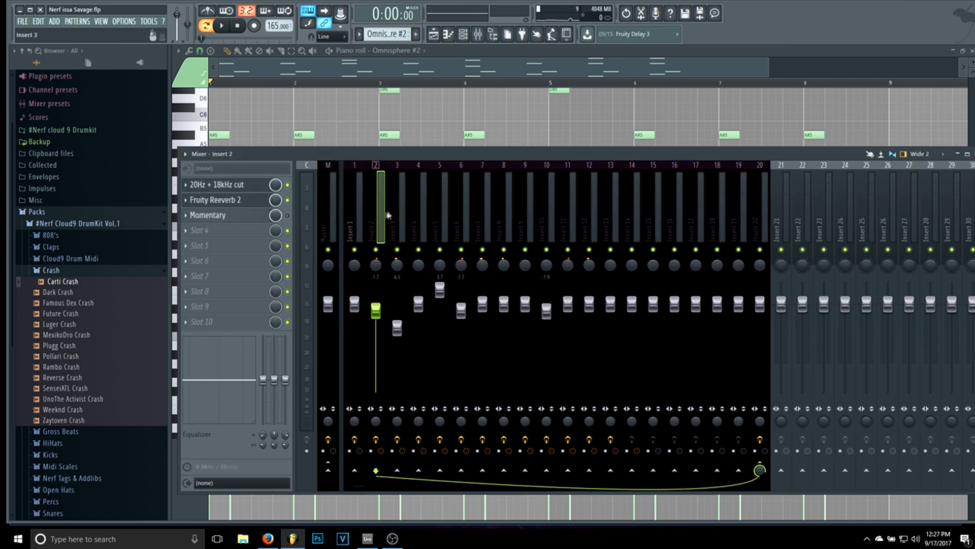
click(402, 212)
click(420, 218)
click(438, 218)
click(457, 218)
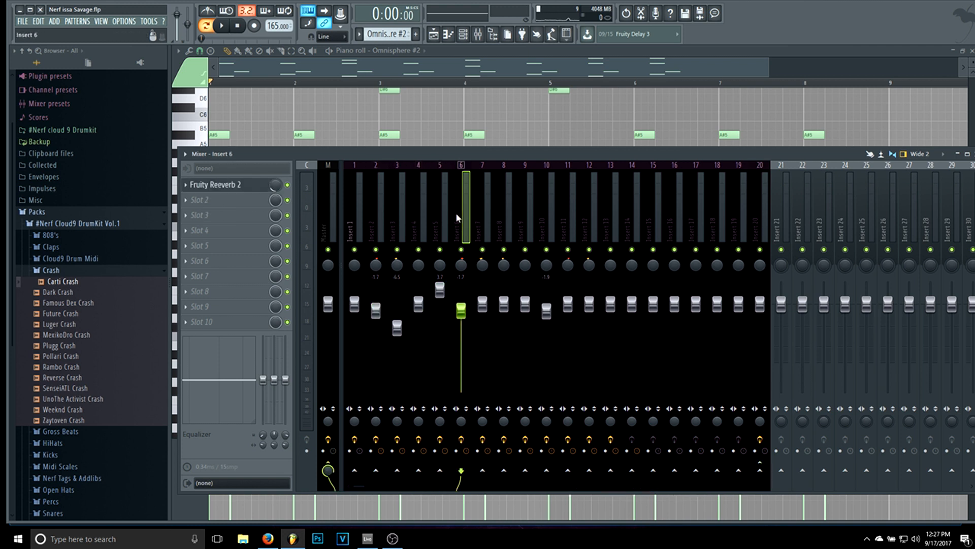
click(483, 215)
click(523, 218)
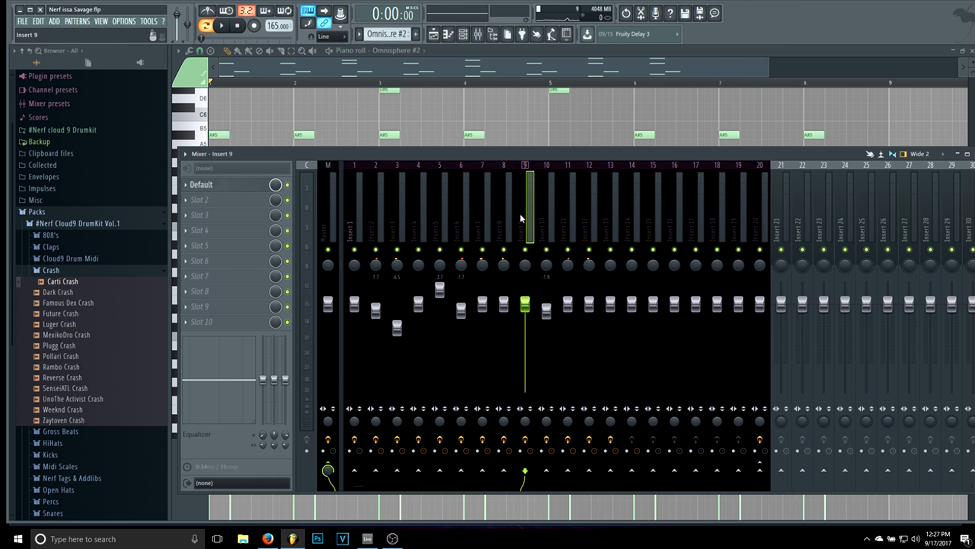
- Compare the effects loaded on mixer inserts 6 through 10, finishing on insert 7
click(504, 218)
click(461, 219)
click(482, 221)
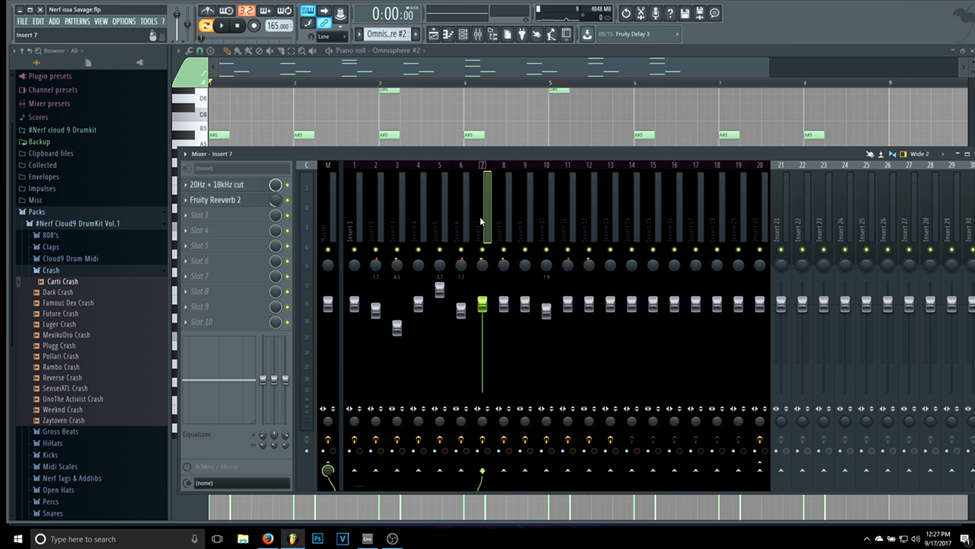
click(548, 218)
click(533, 219)
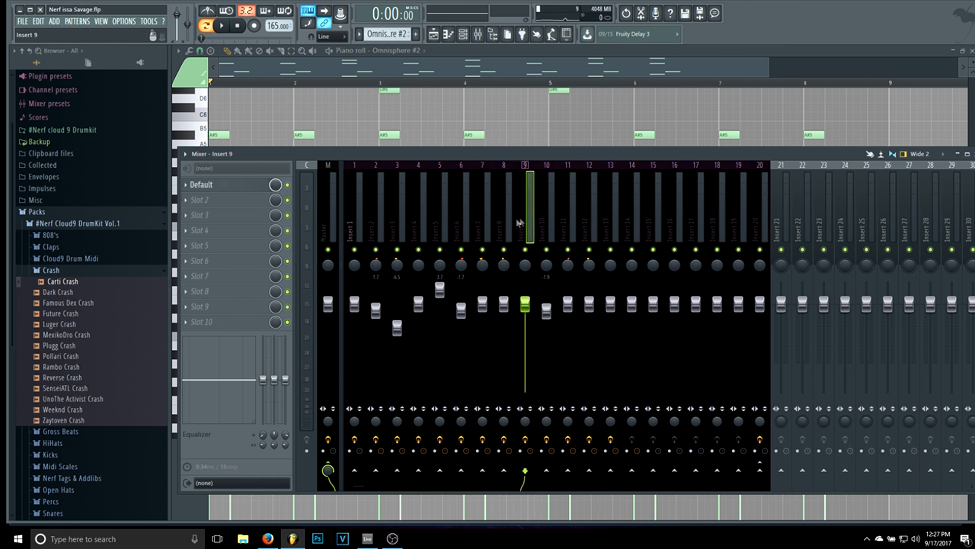
click(506, 224)
click(486, 232)
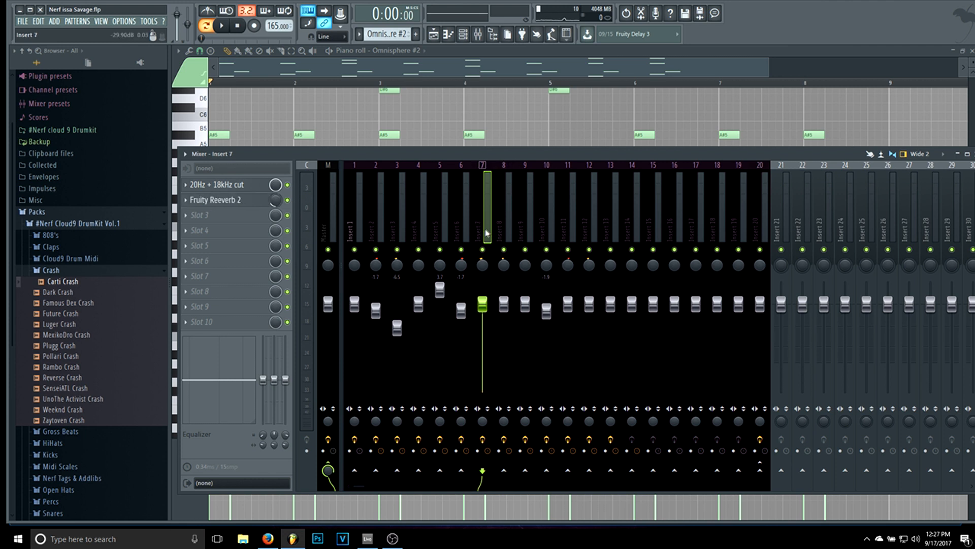
- Examine the effects loaded on mixer inserts 11, 12 and 13, and return to insert 1
click(568, 232)
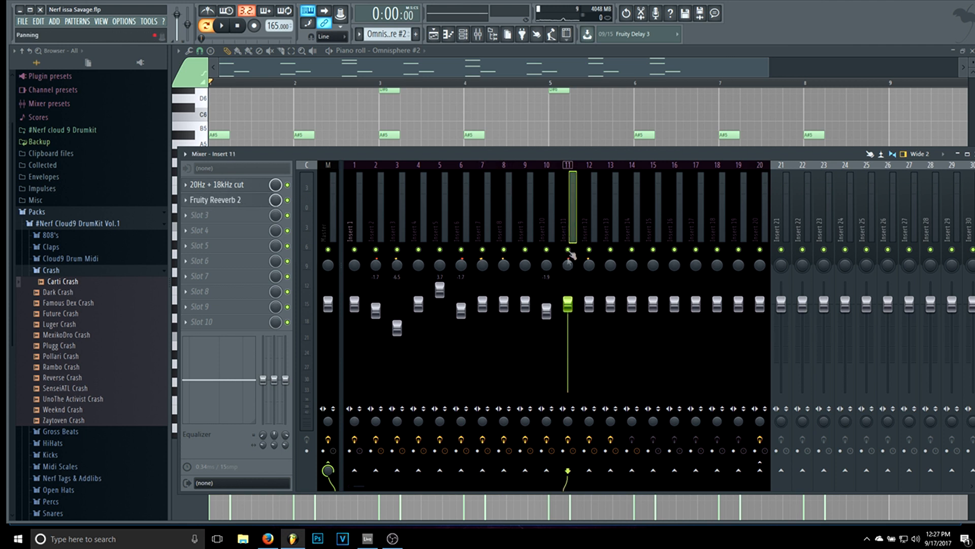
click(597, 233)
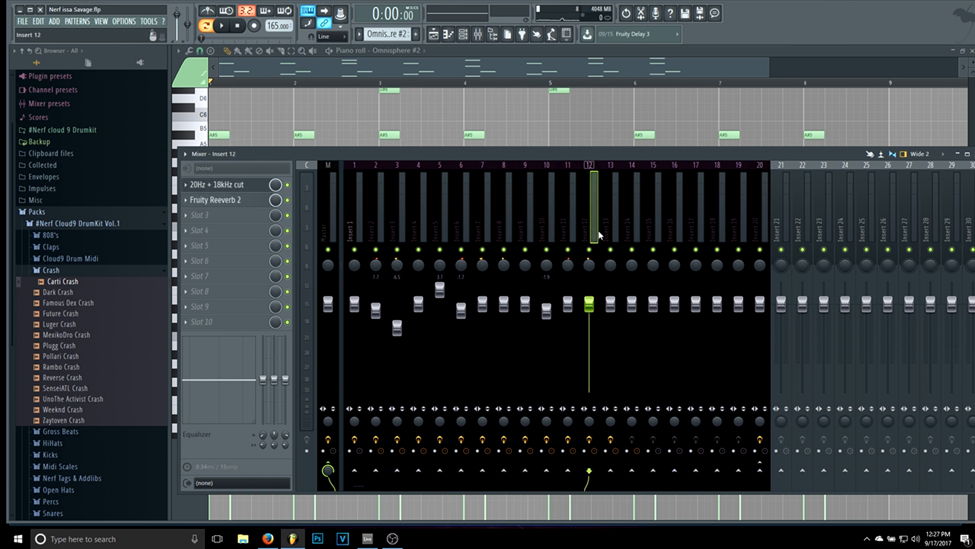
click(610, 234)
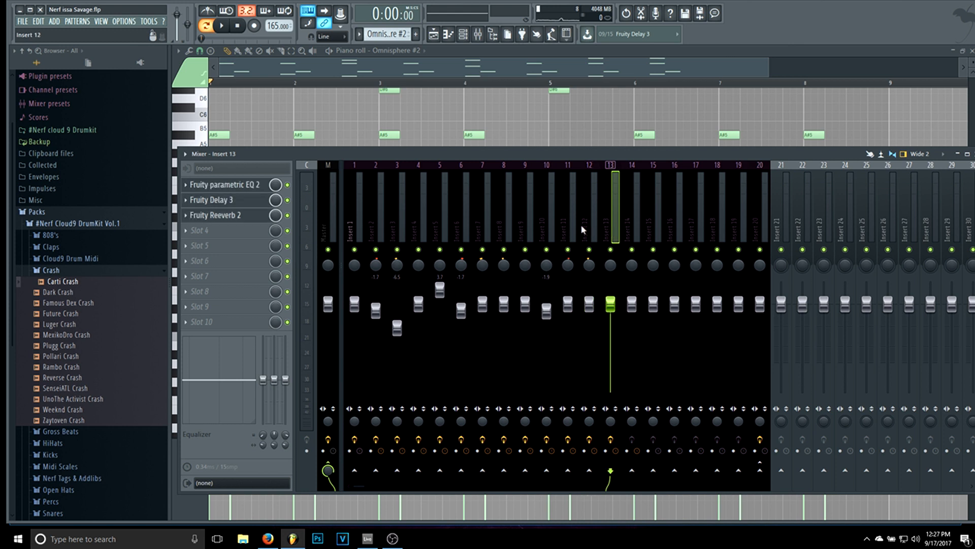
click(583, 230)
click(610, 221)
click(360, 237)
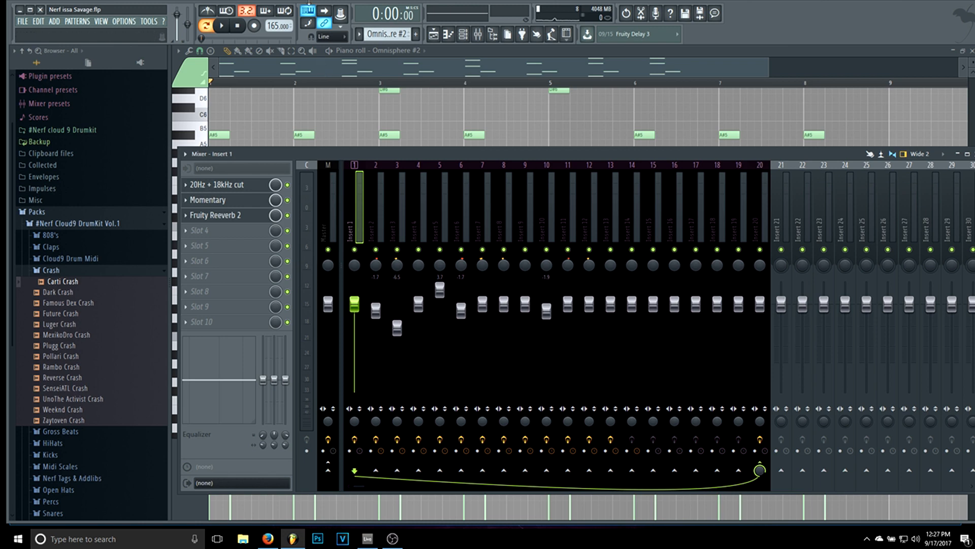
- Show the playlist, switch playback to song mode and play the full arrangement from the start
click(463, 35)
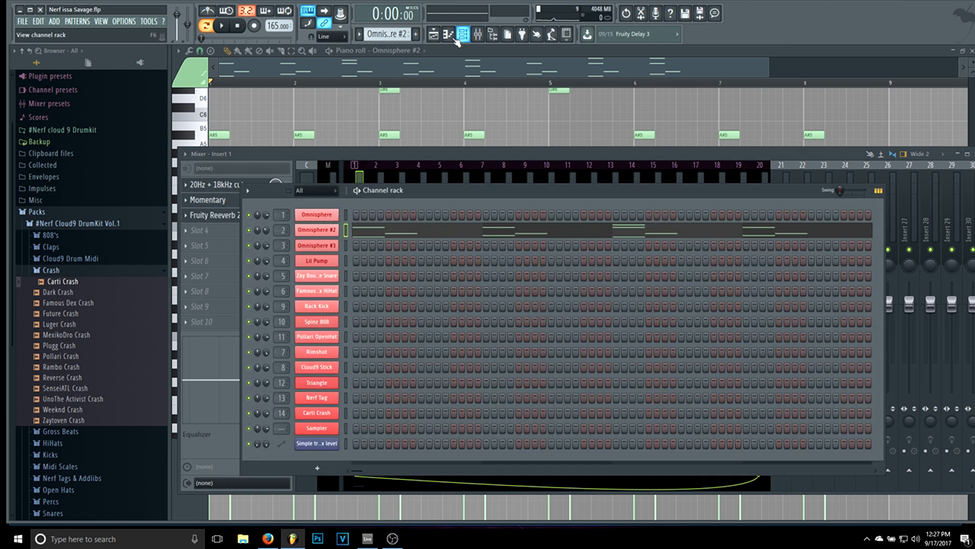
click(436, 35)
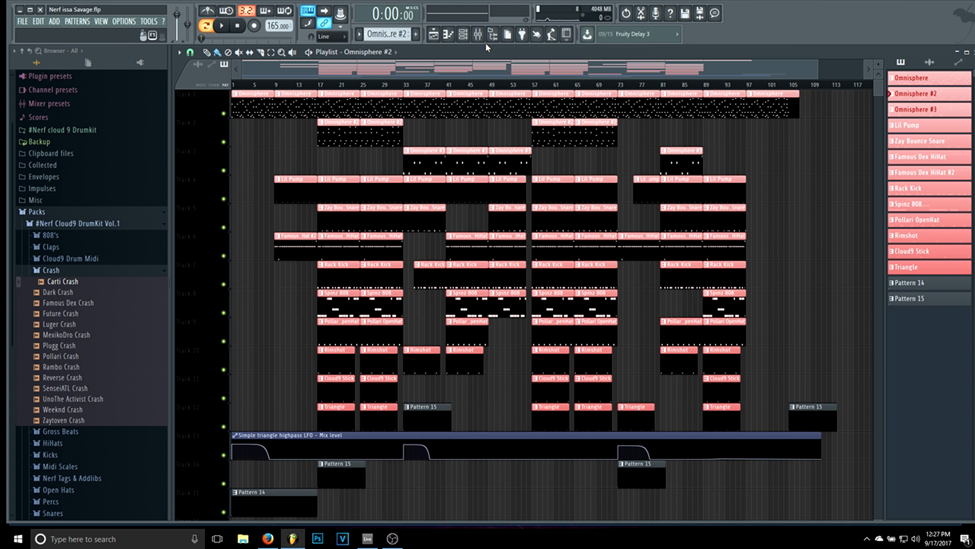
click(206, 25)
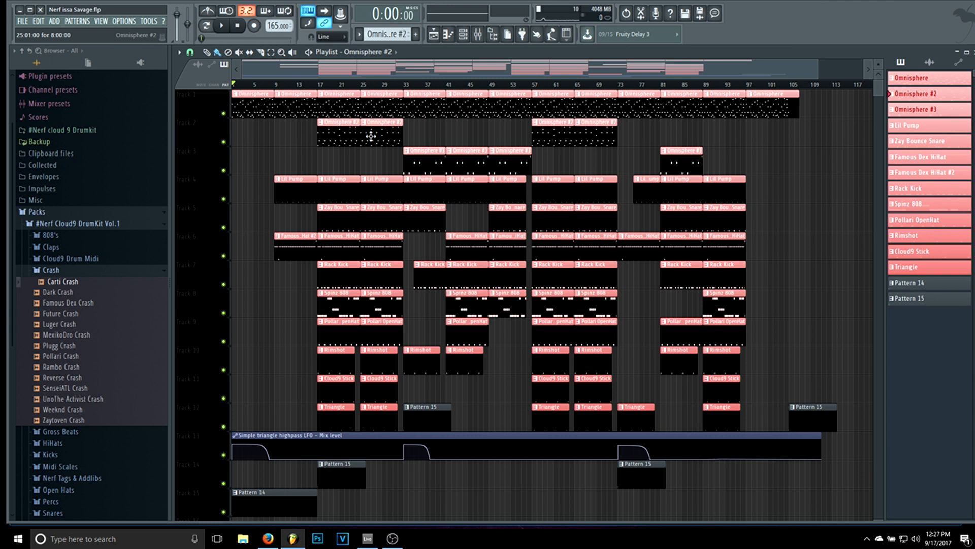
key(space)
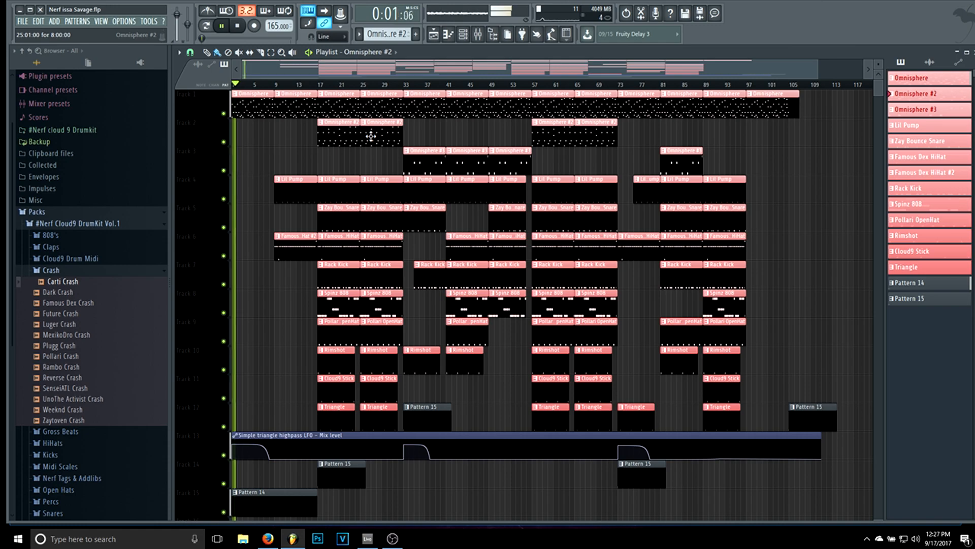